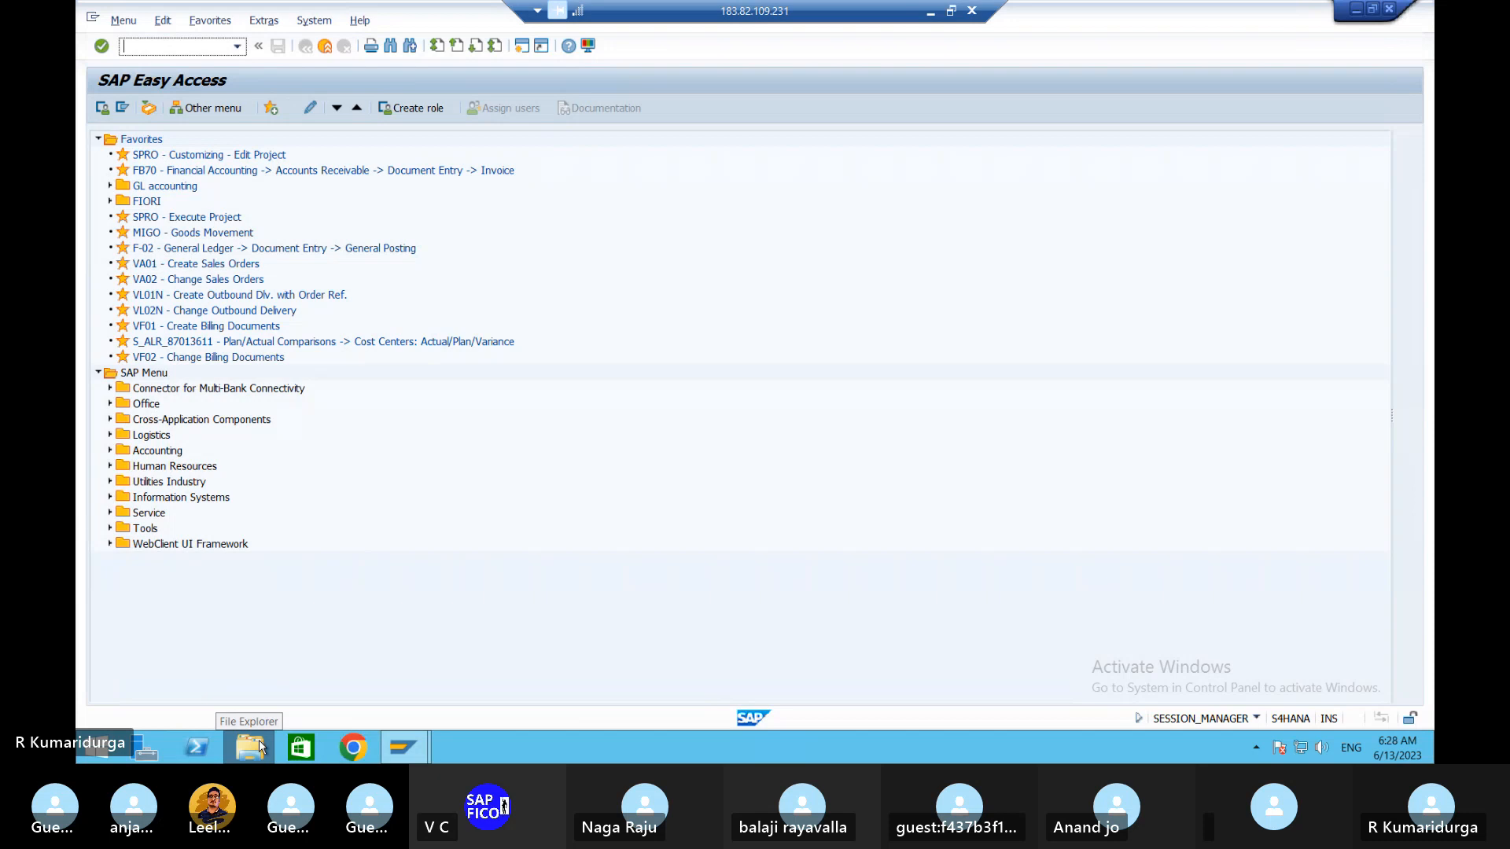
- Browse the Desktop folder in a file explorer, then return to the SAP session
click(258, 739)
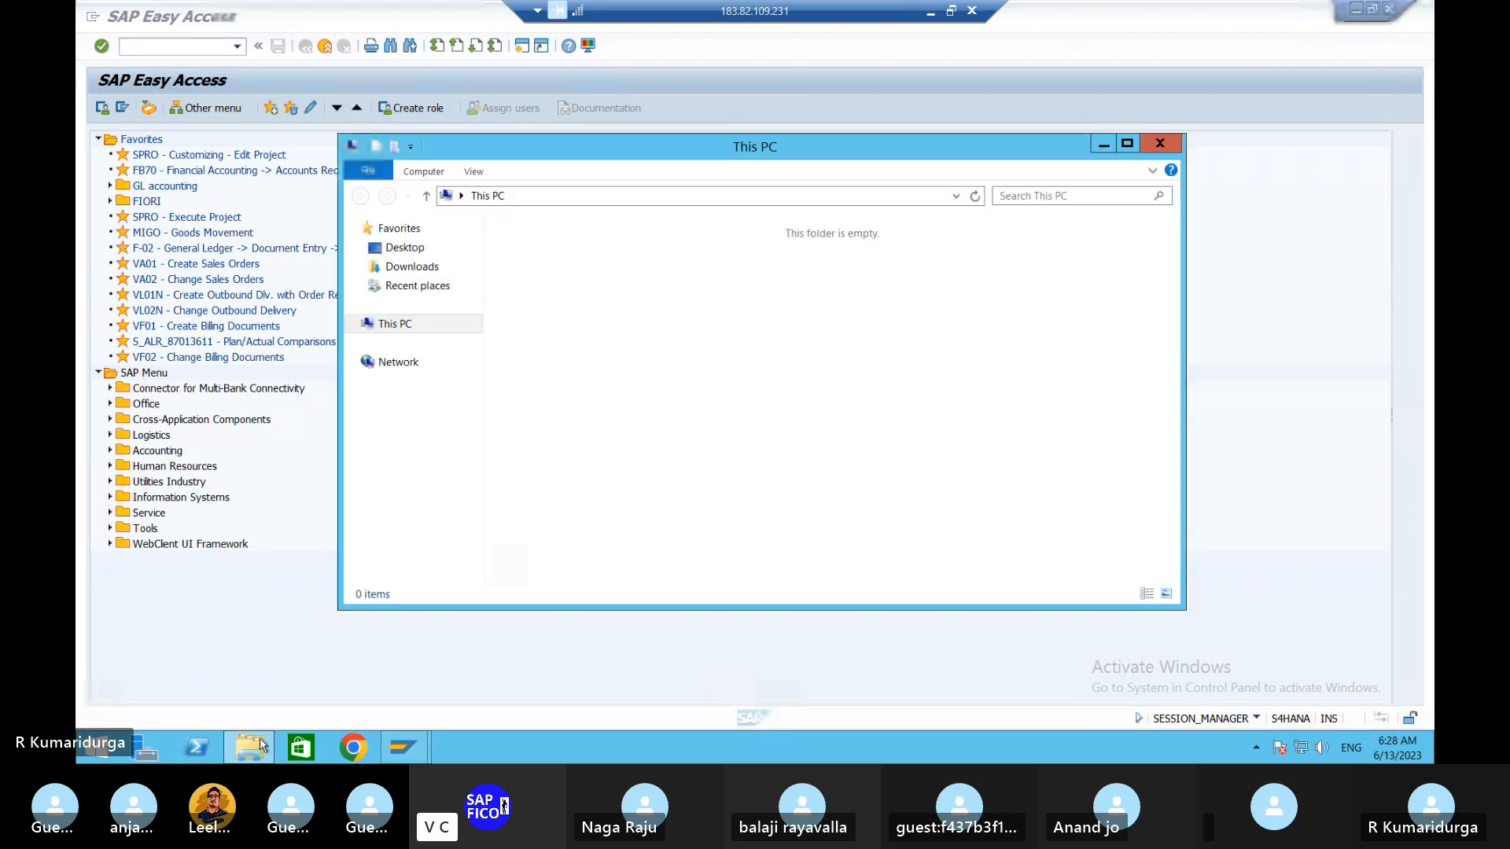
click(408, 255)
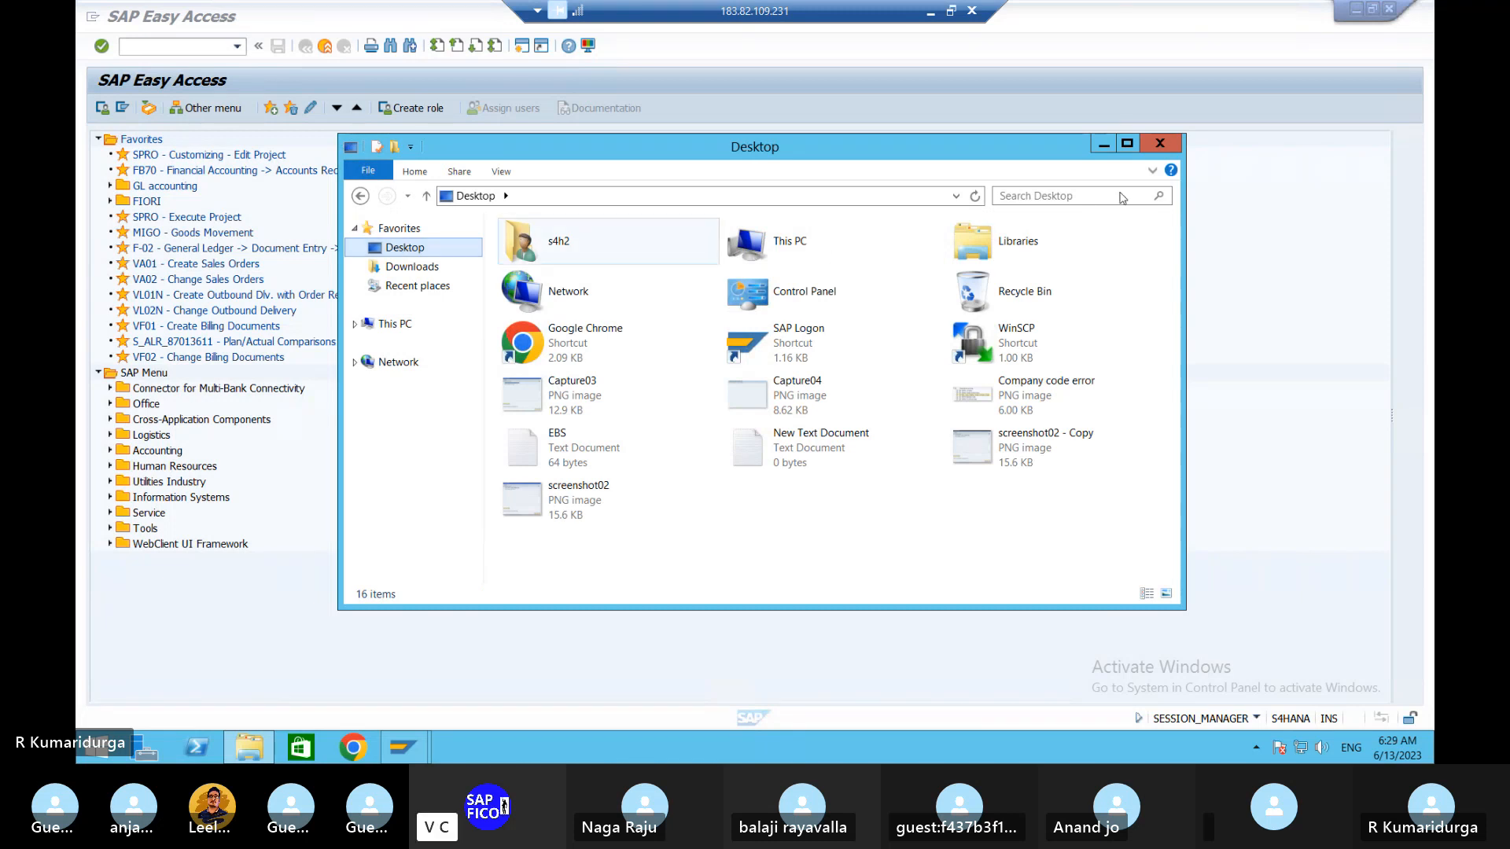
click(373, 660)
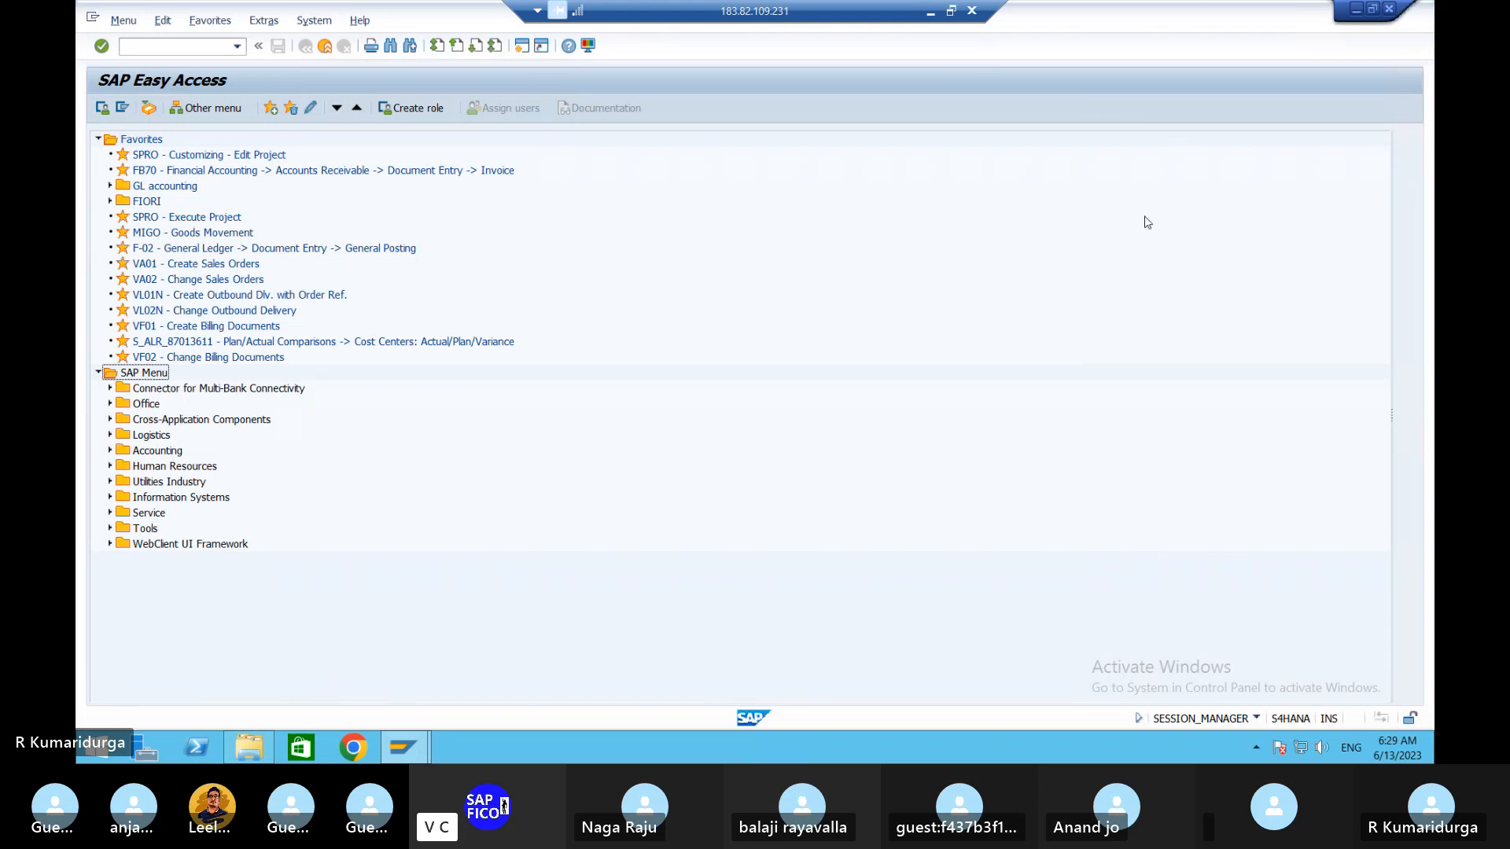
- Download and accept FICO ENTERPRISE SRUCTURE WORD DOCUMENT.docx from the Skype call chat, then open it
key(alt+Tab)
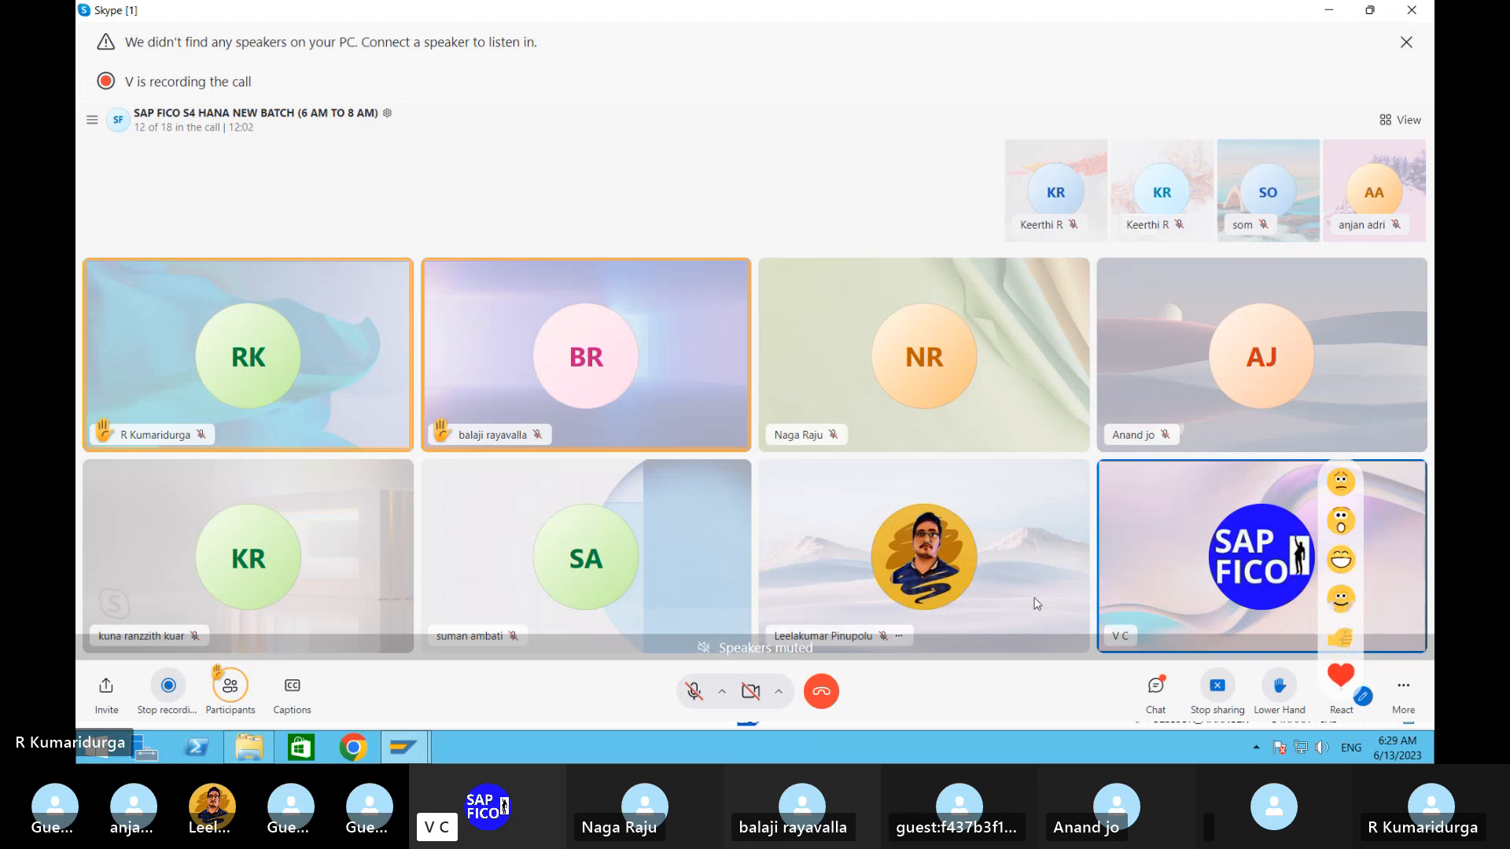
click(1156, 689)
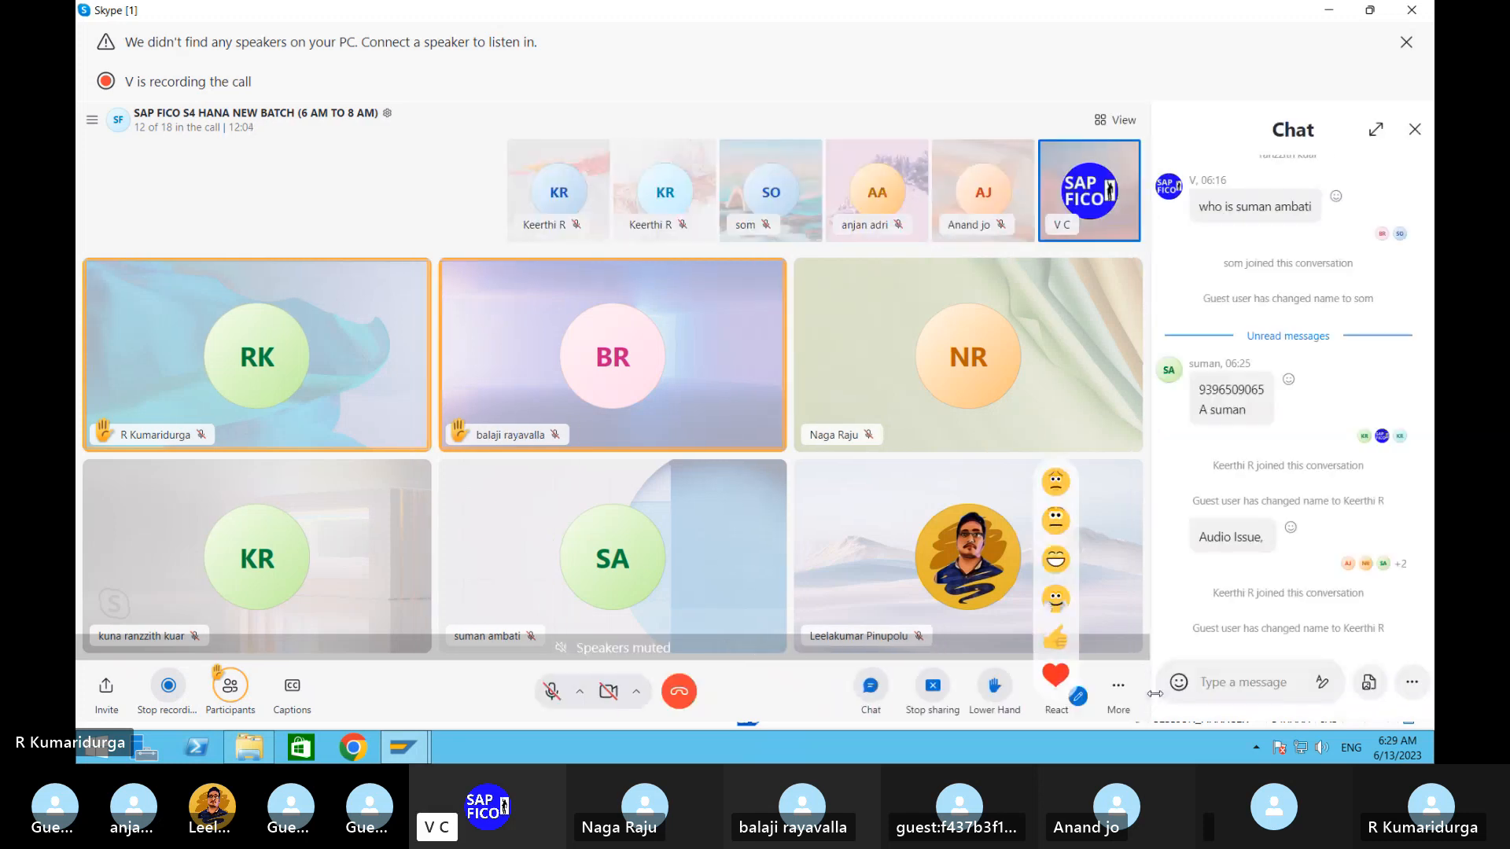
scroll(1245, 404, up, 1)
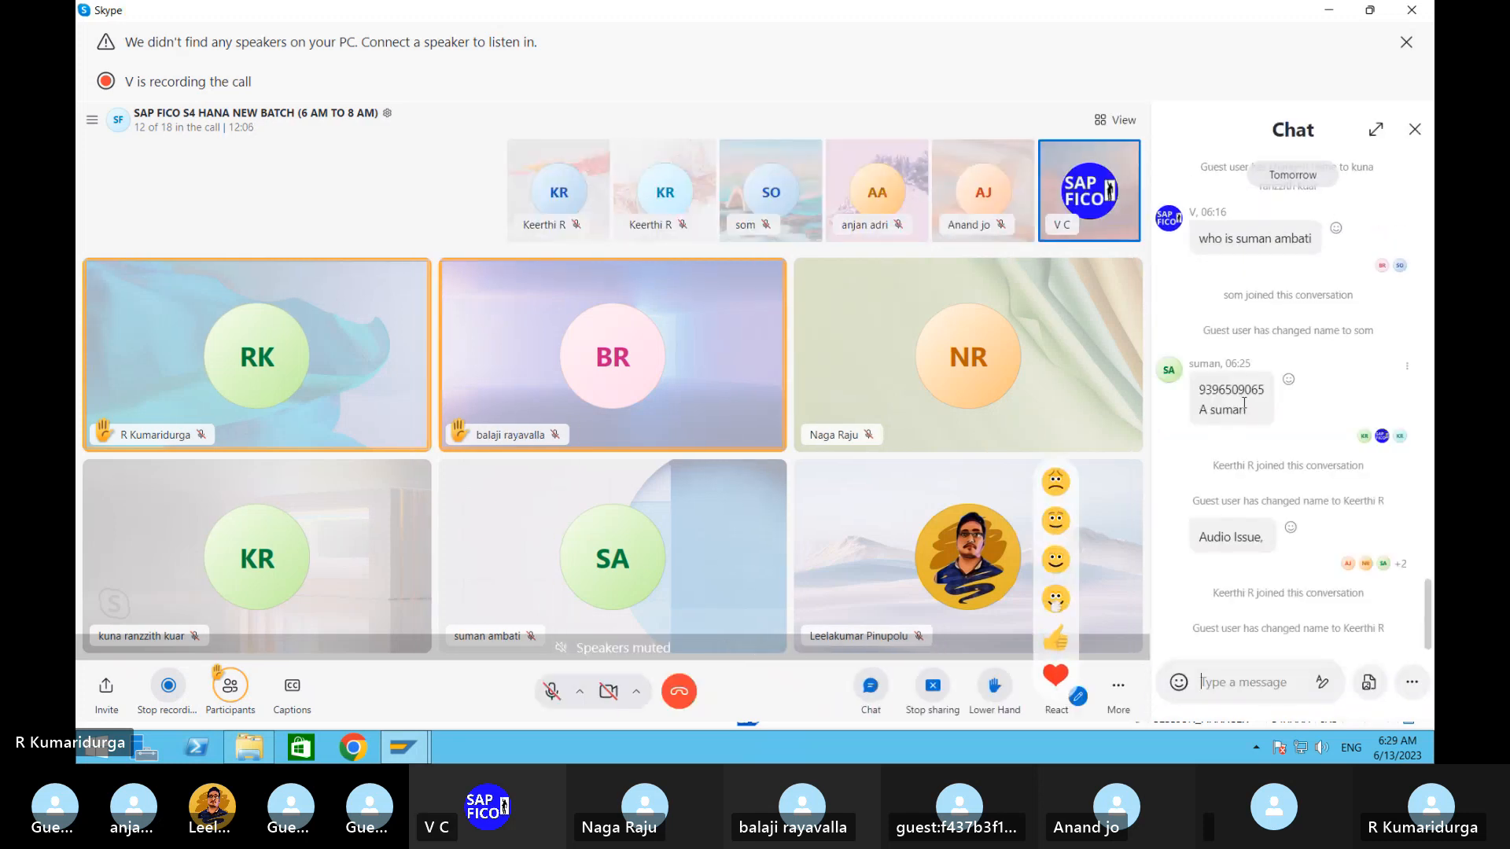
scroll(1244, 404, up, 10)
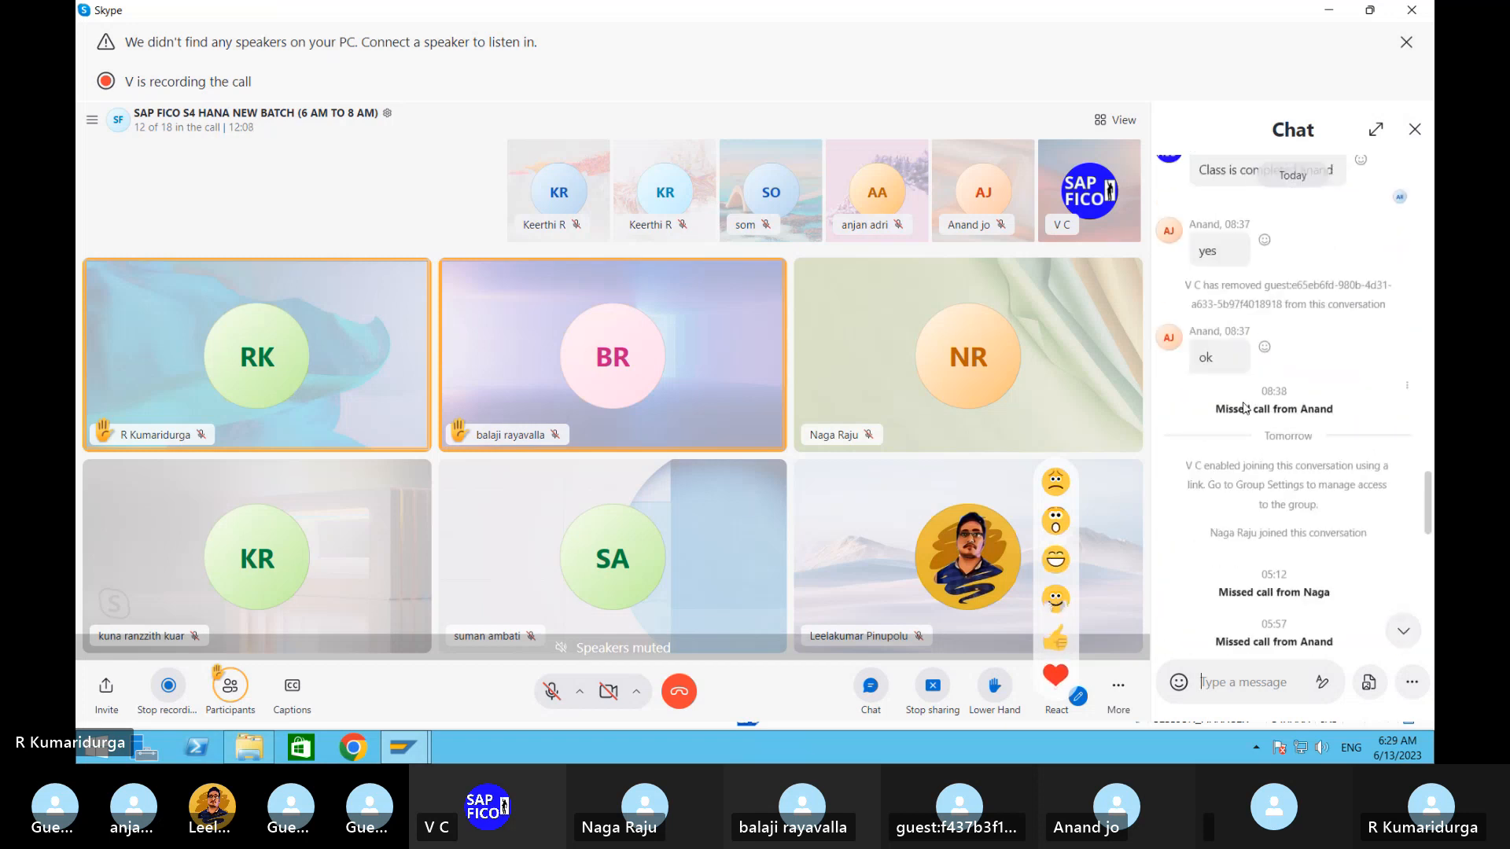
scroll(1244, 408, up, 10)
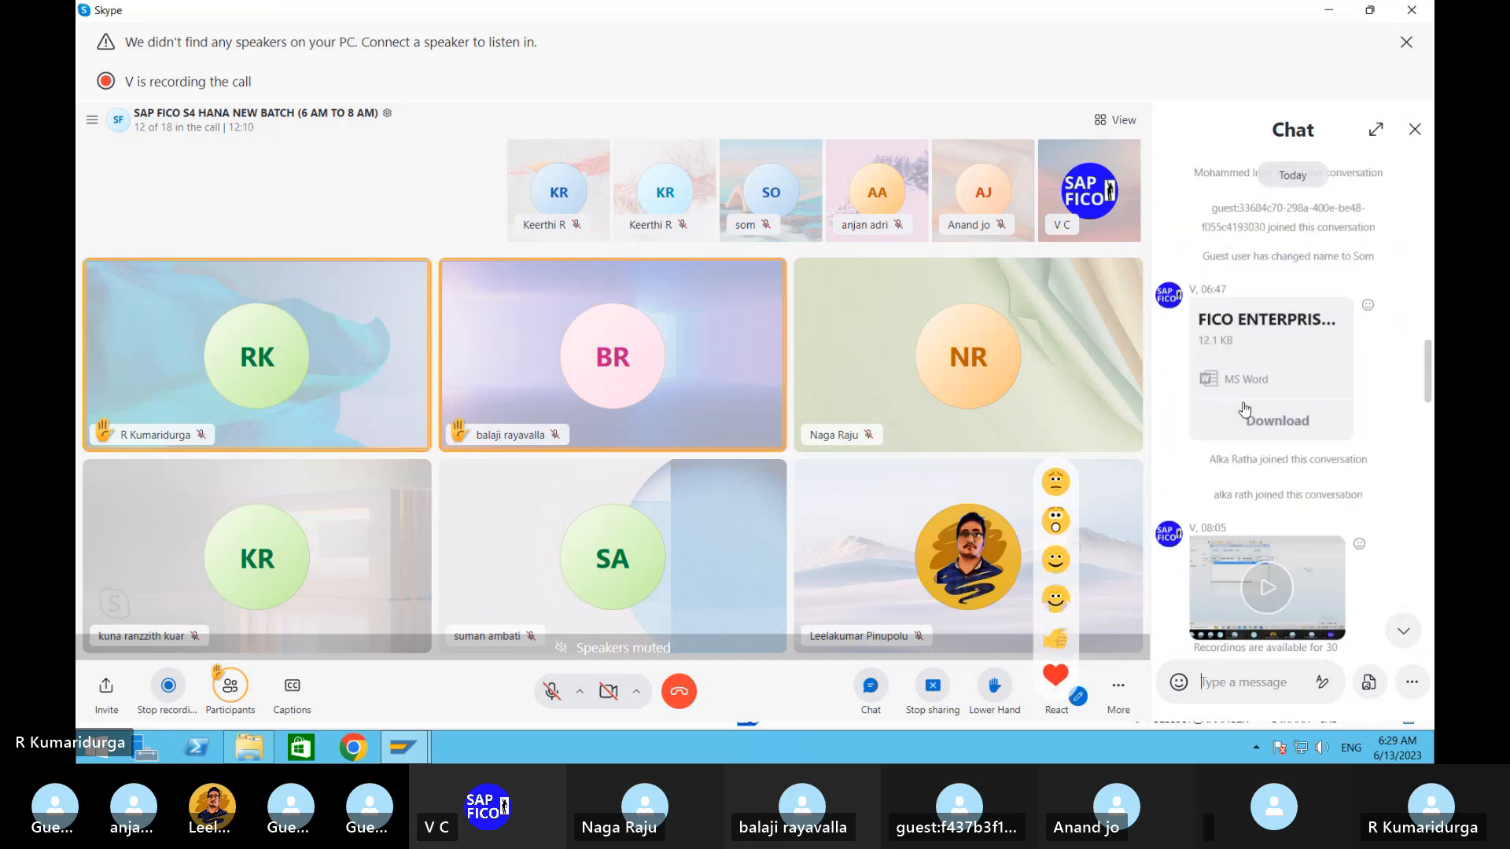
scroll(1244, 408, up, 5)
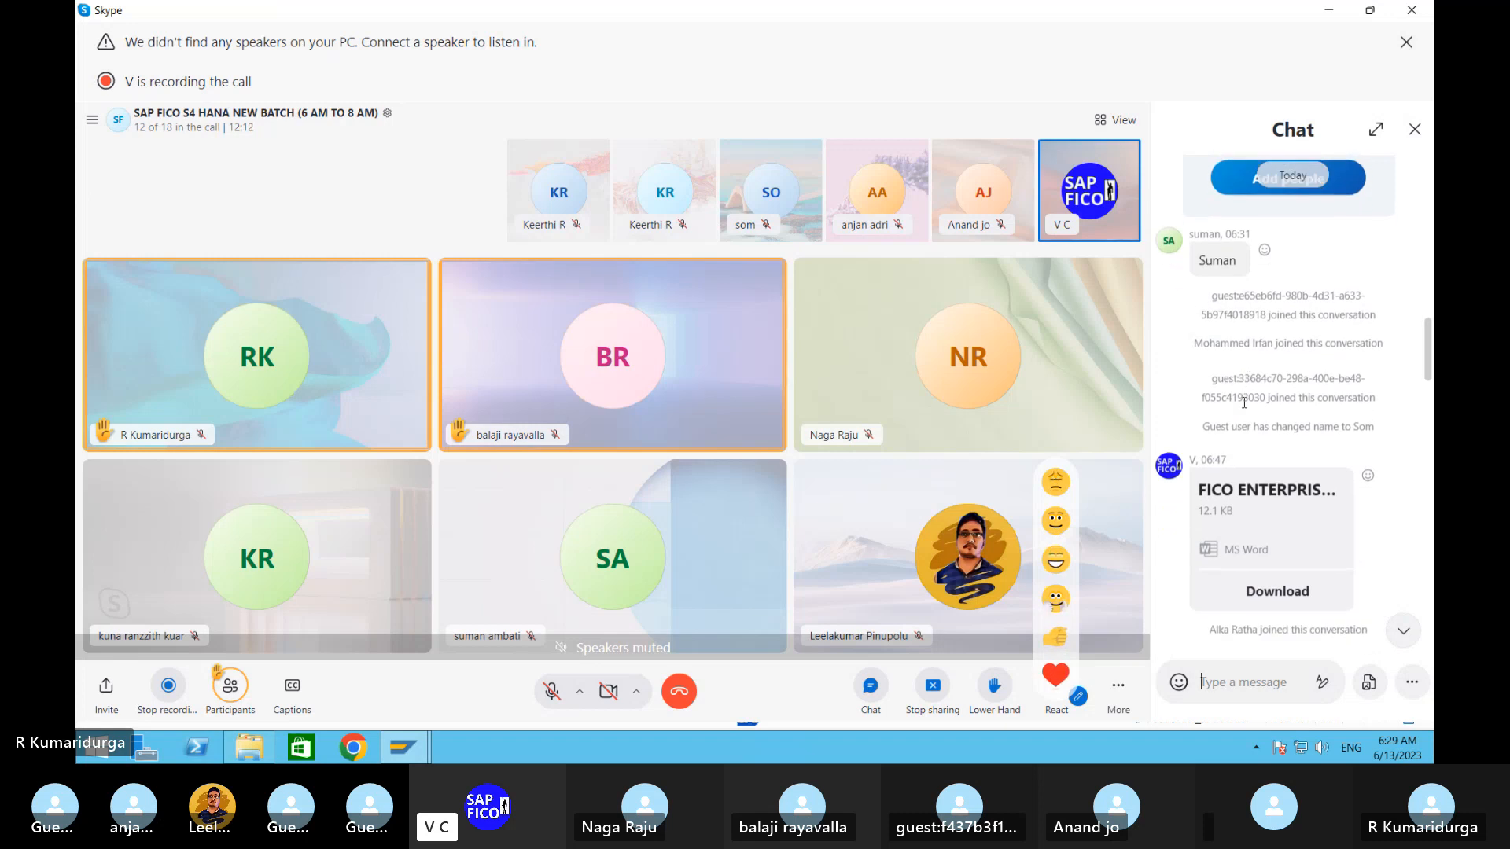
click(1282, 593)
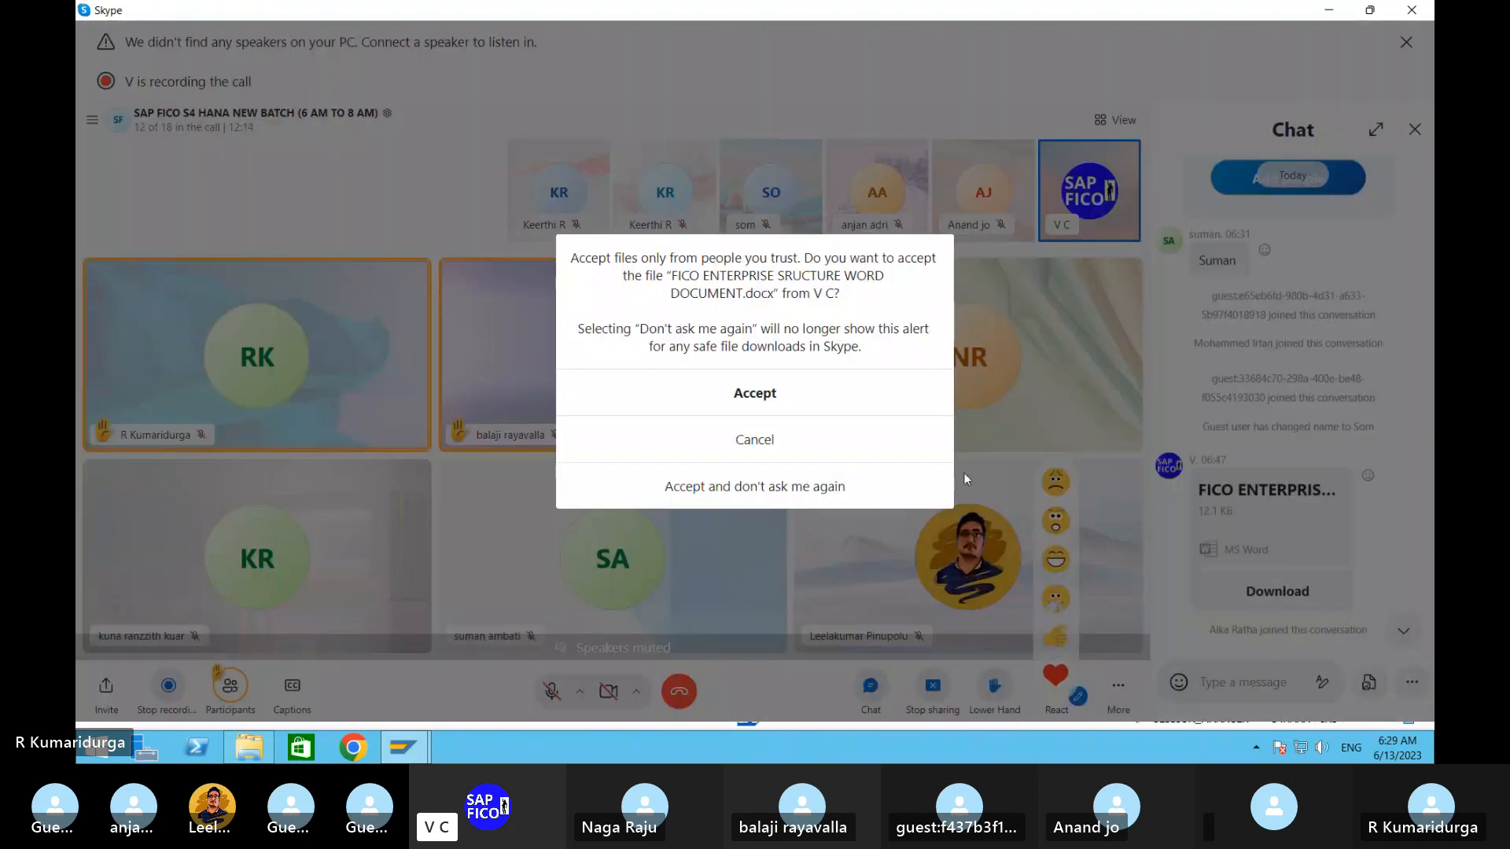
click(750, 398)
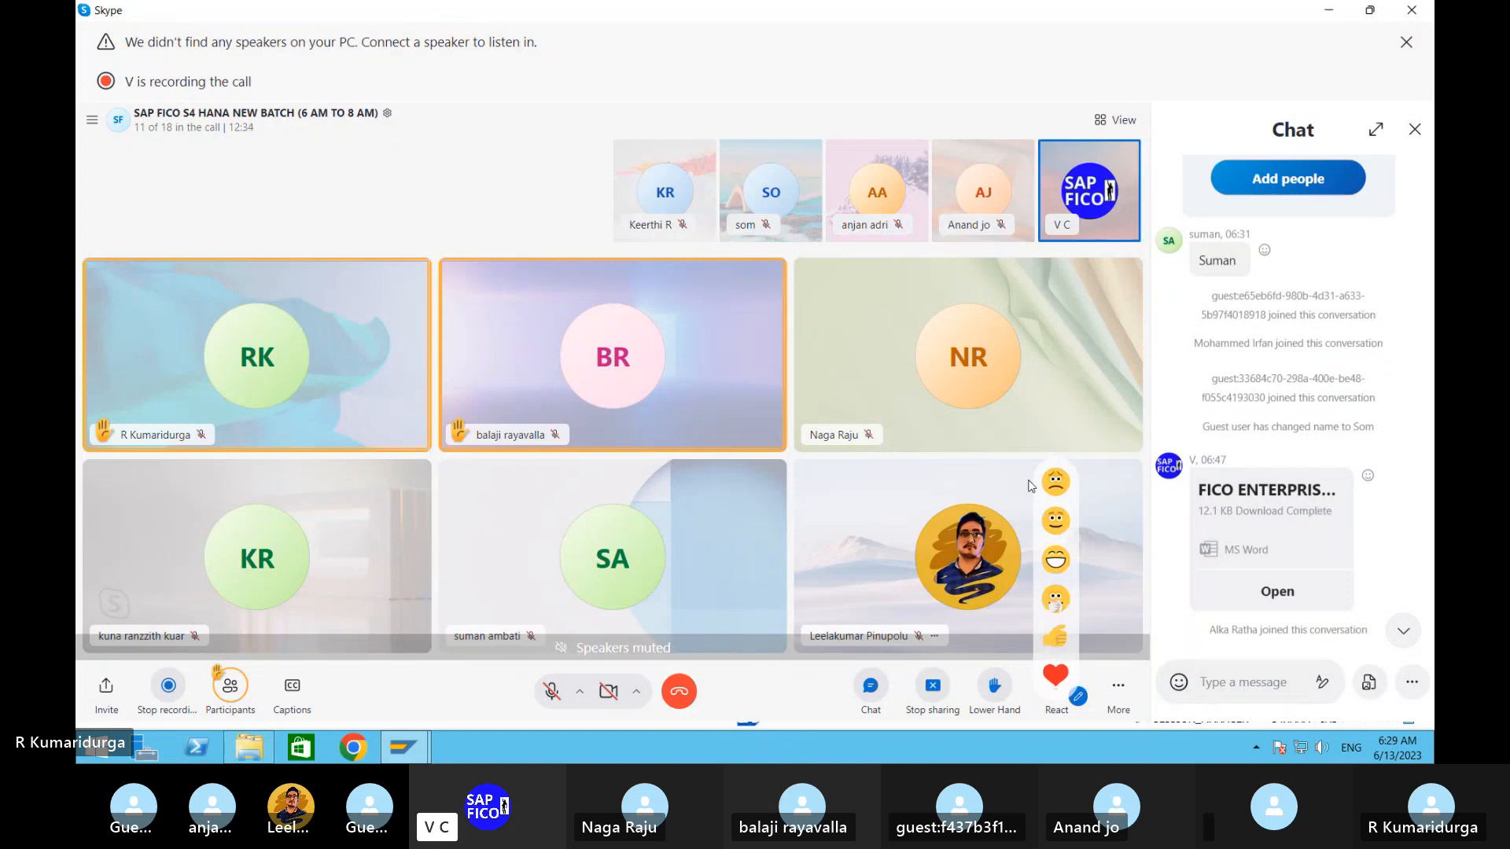
click(1260, 589)
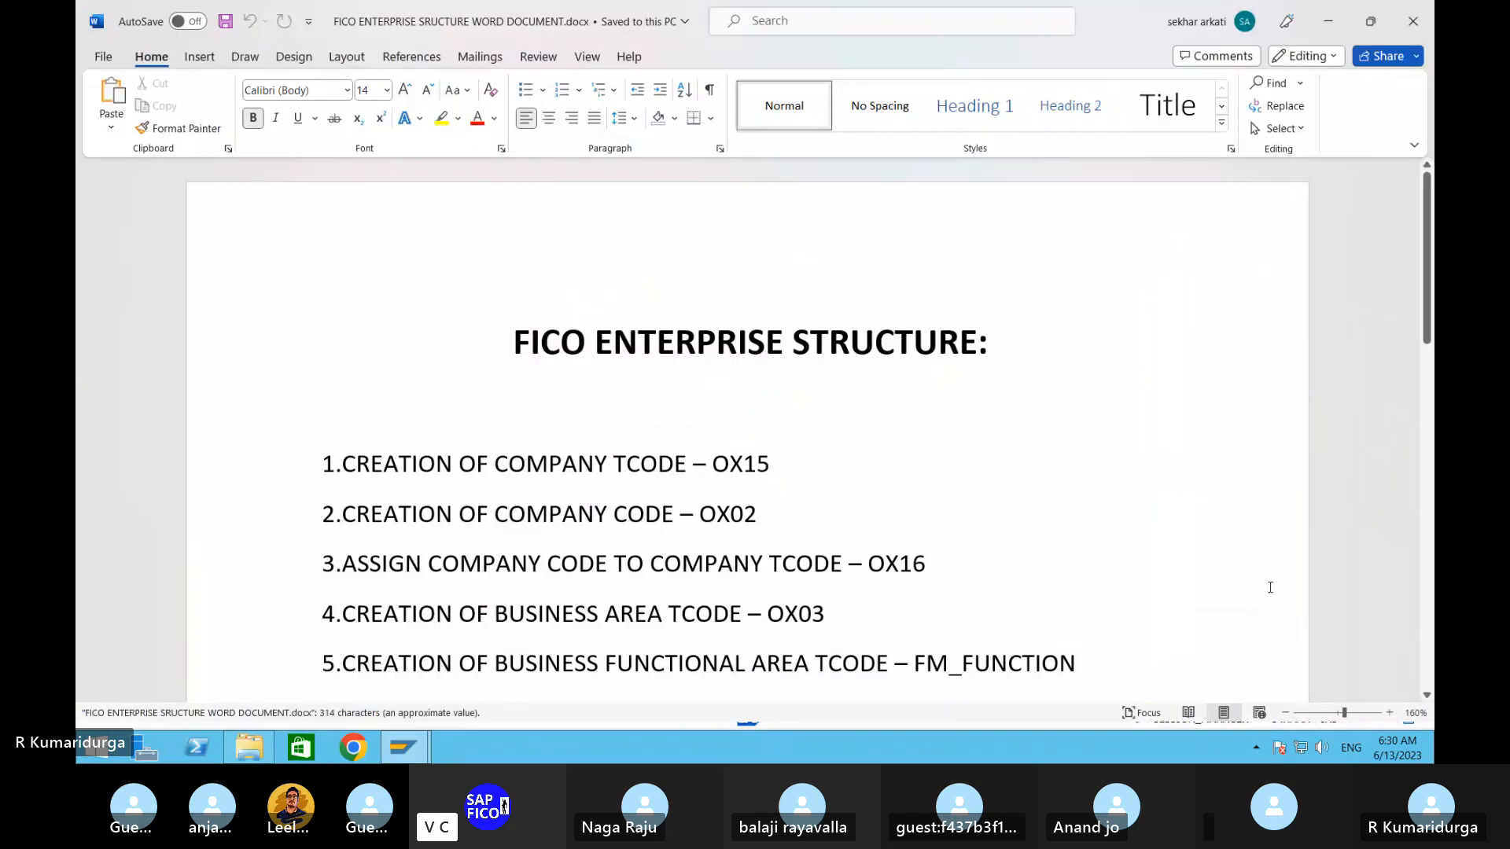
- Skim the Word document's enterprise-structure TCode list, then switch back to SAP Easy Access
scroll(924, 600, down, 2)
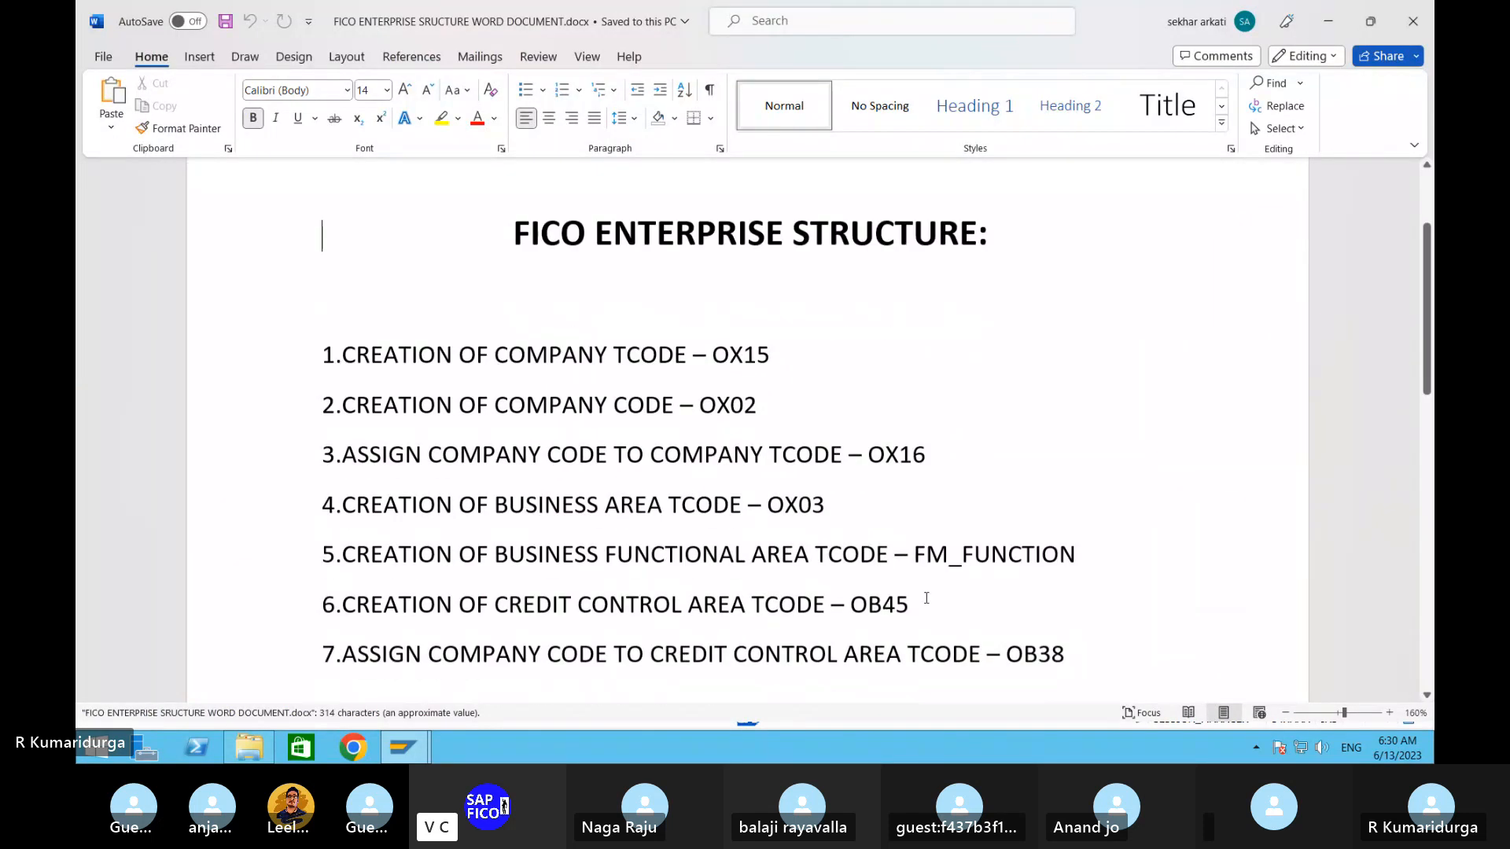
scroll(926, 598, down, 2)
scroll(927, 598, up, 2)
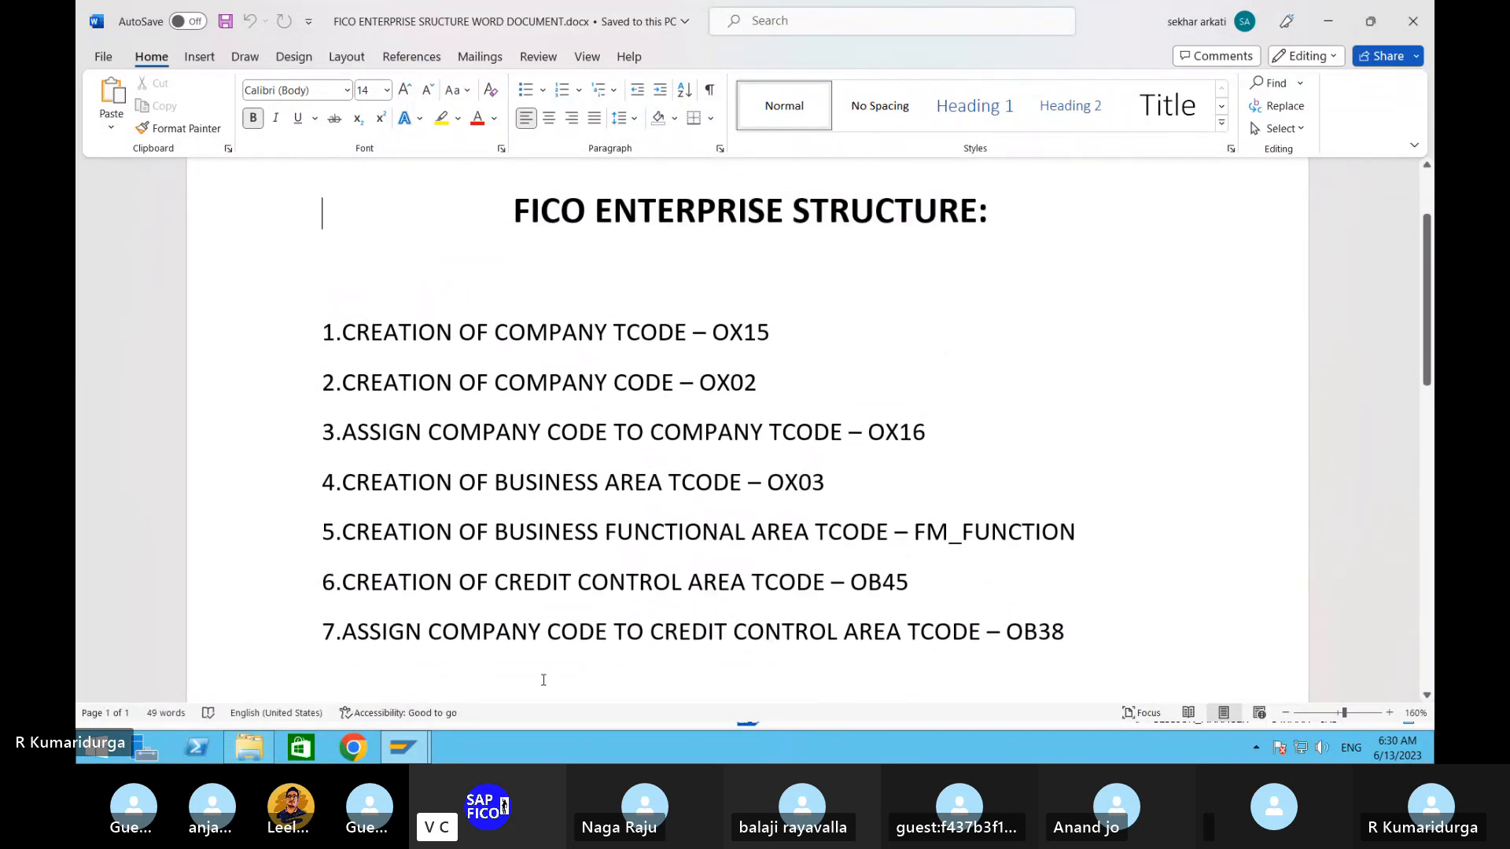
click(412, 755)
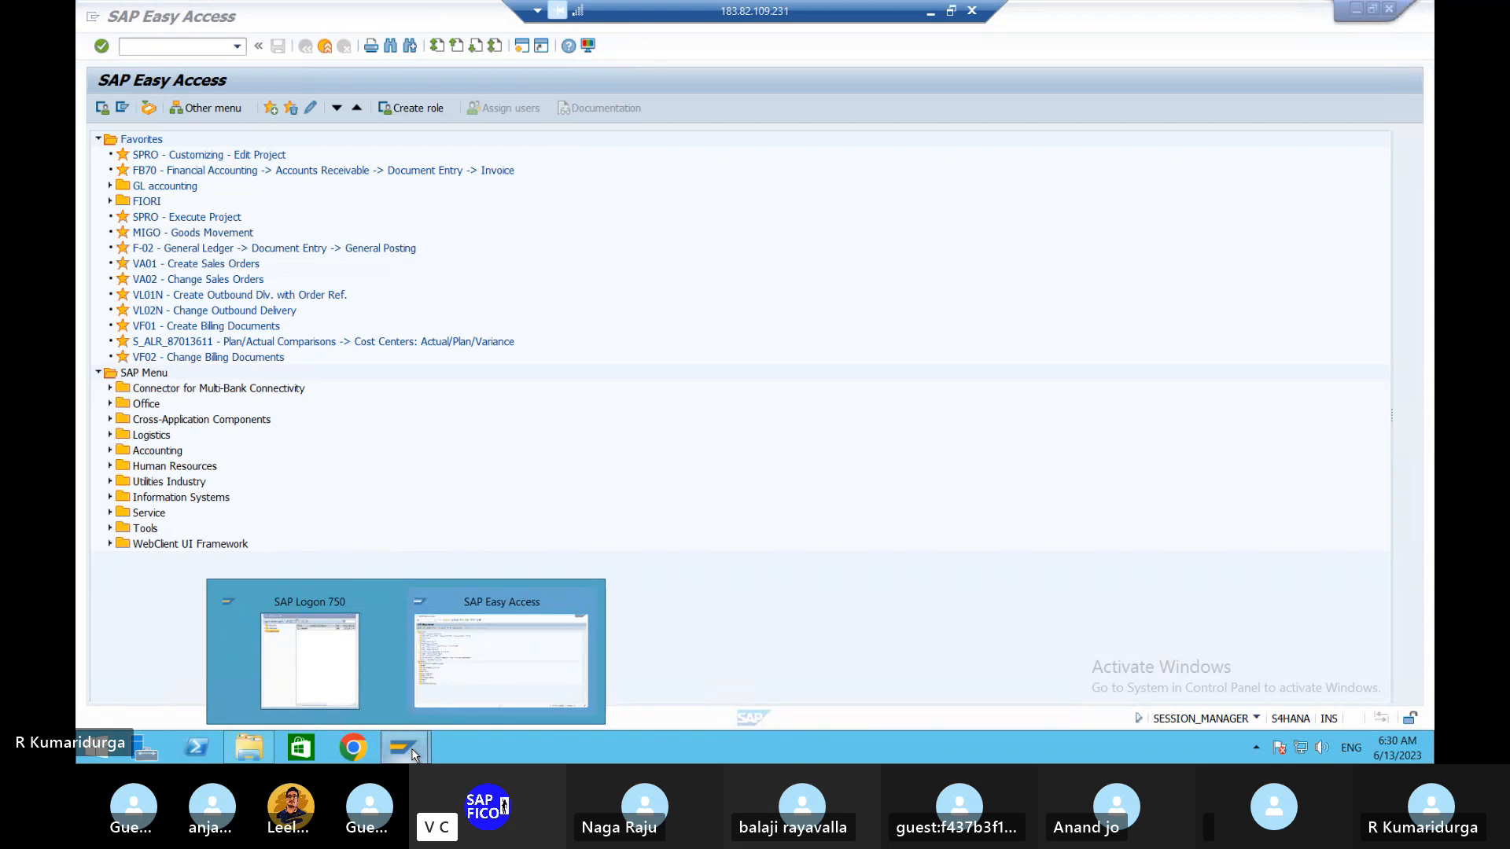
key(alt+Tab)
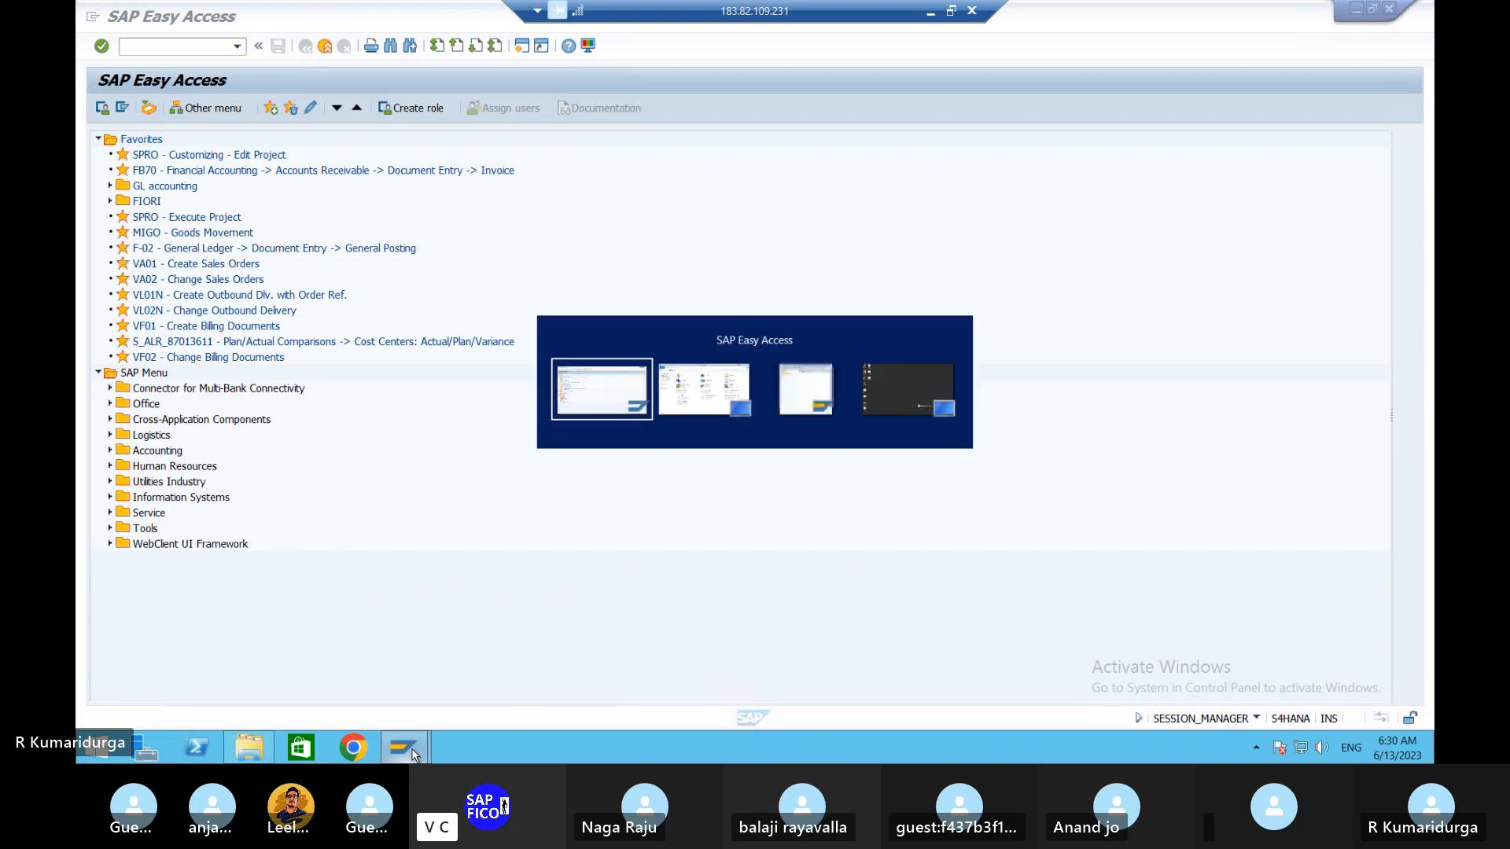
key(alt+Tab)
key(alt+Tab)
key(alt+Tab)
key(alt+Tab)
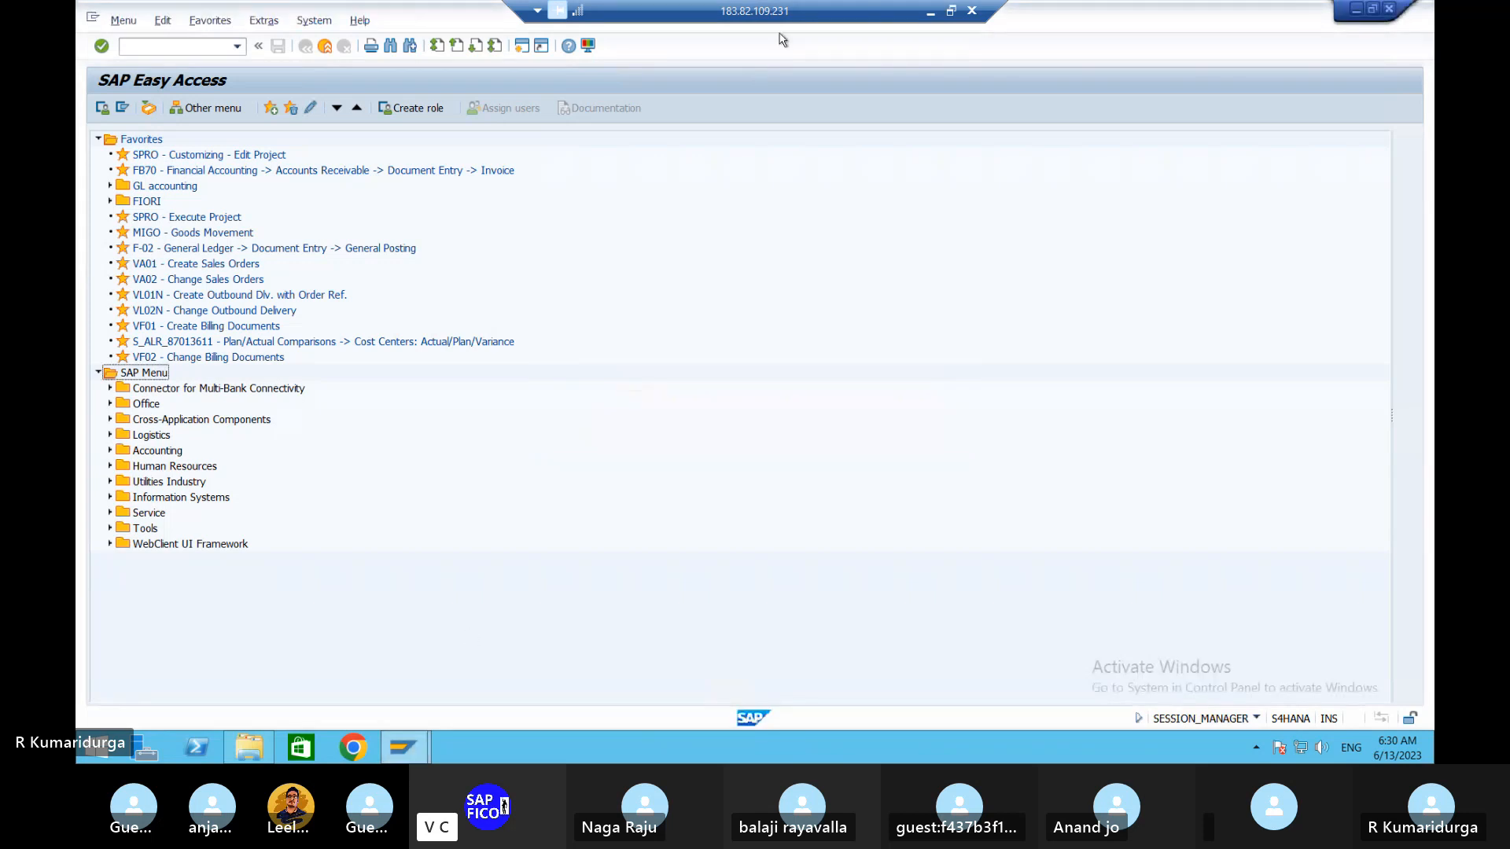
click(931, 11)
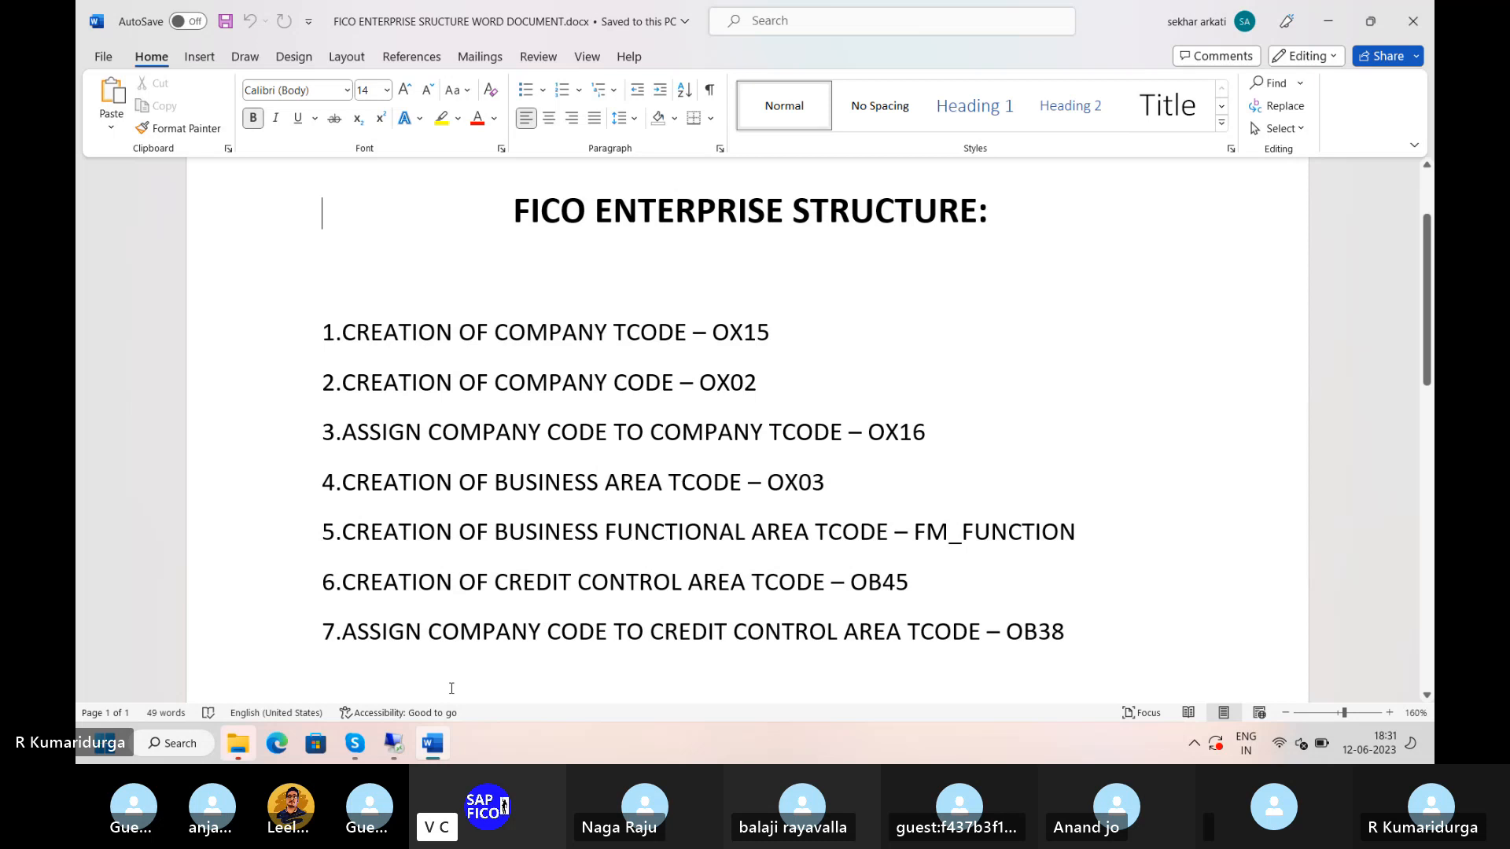
click(395, 742)
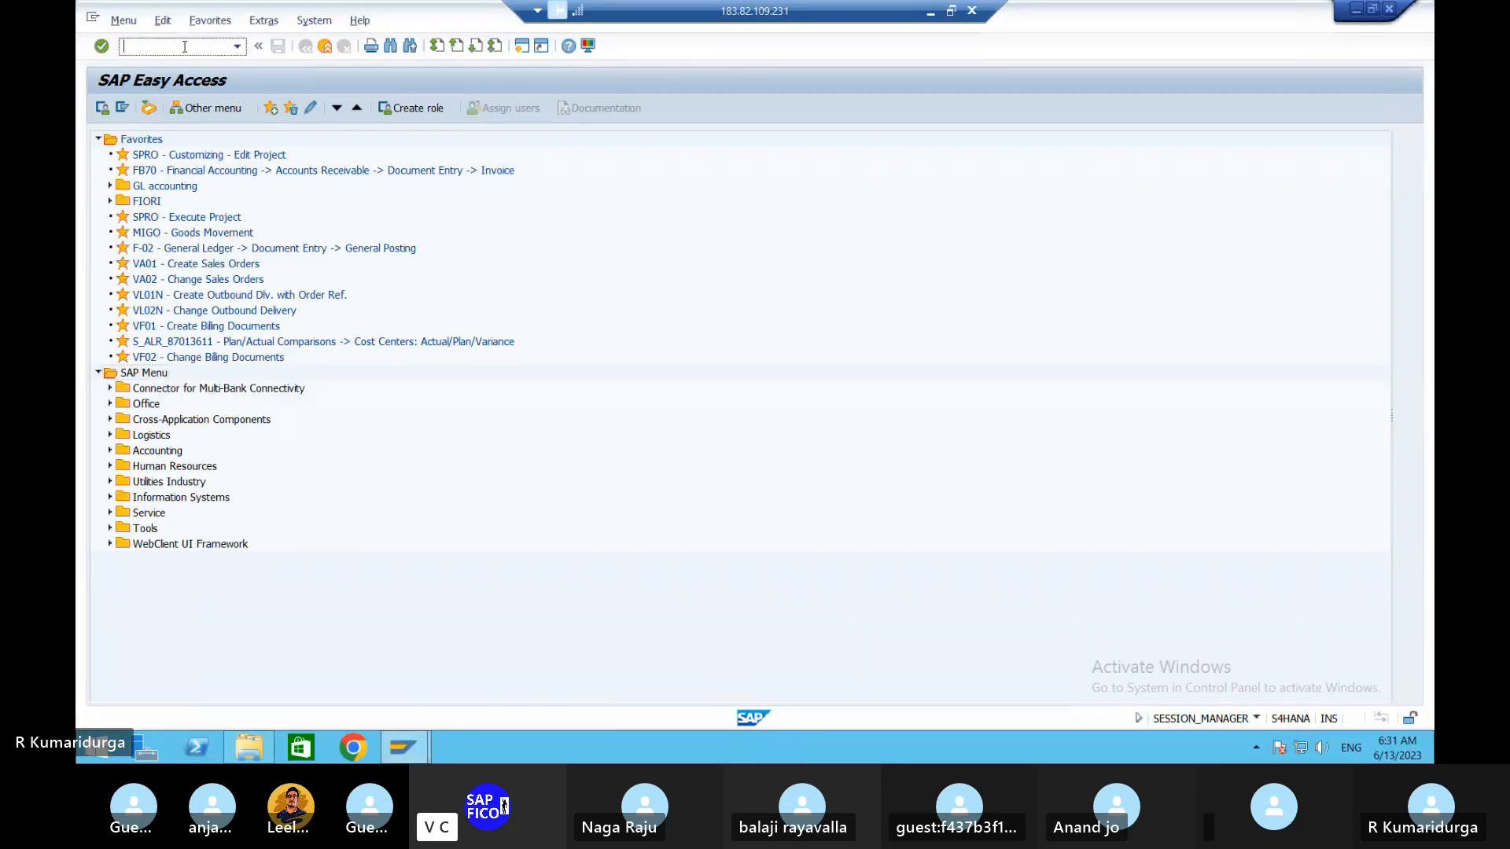
- Run transaction OX15 to show the Internal trading partners overview
text(ox)
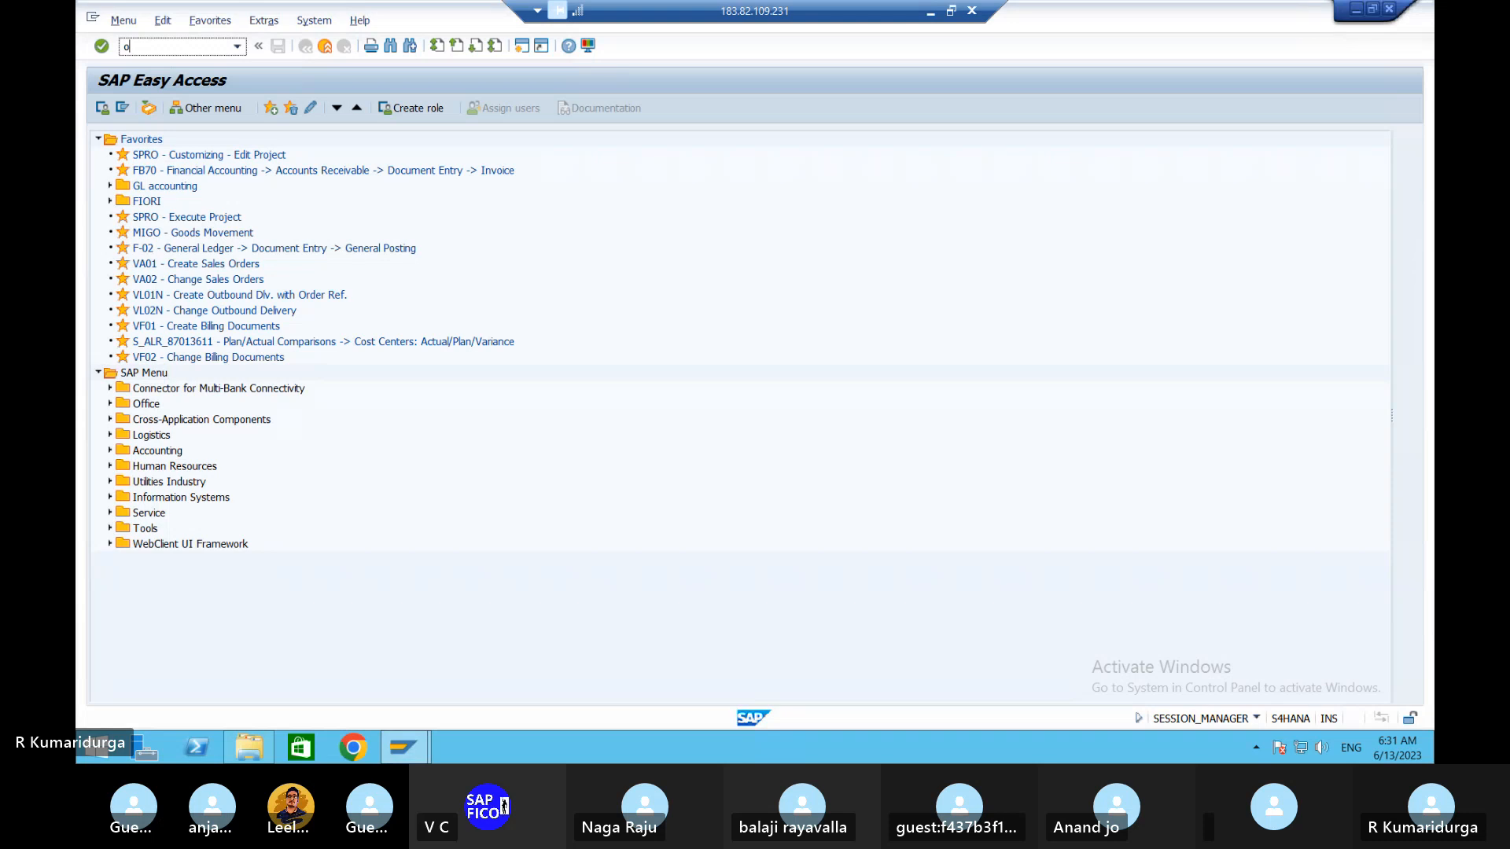
text(15)
key(Return)
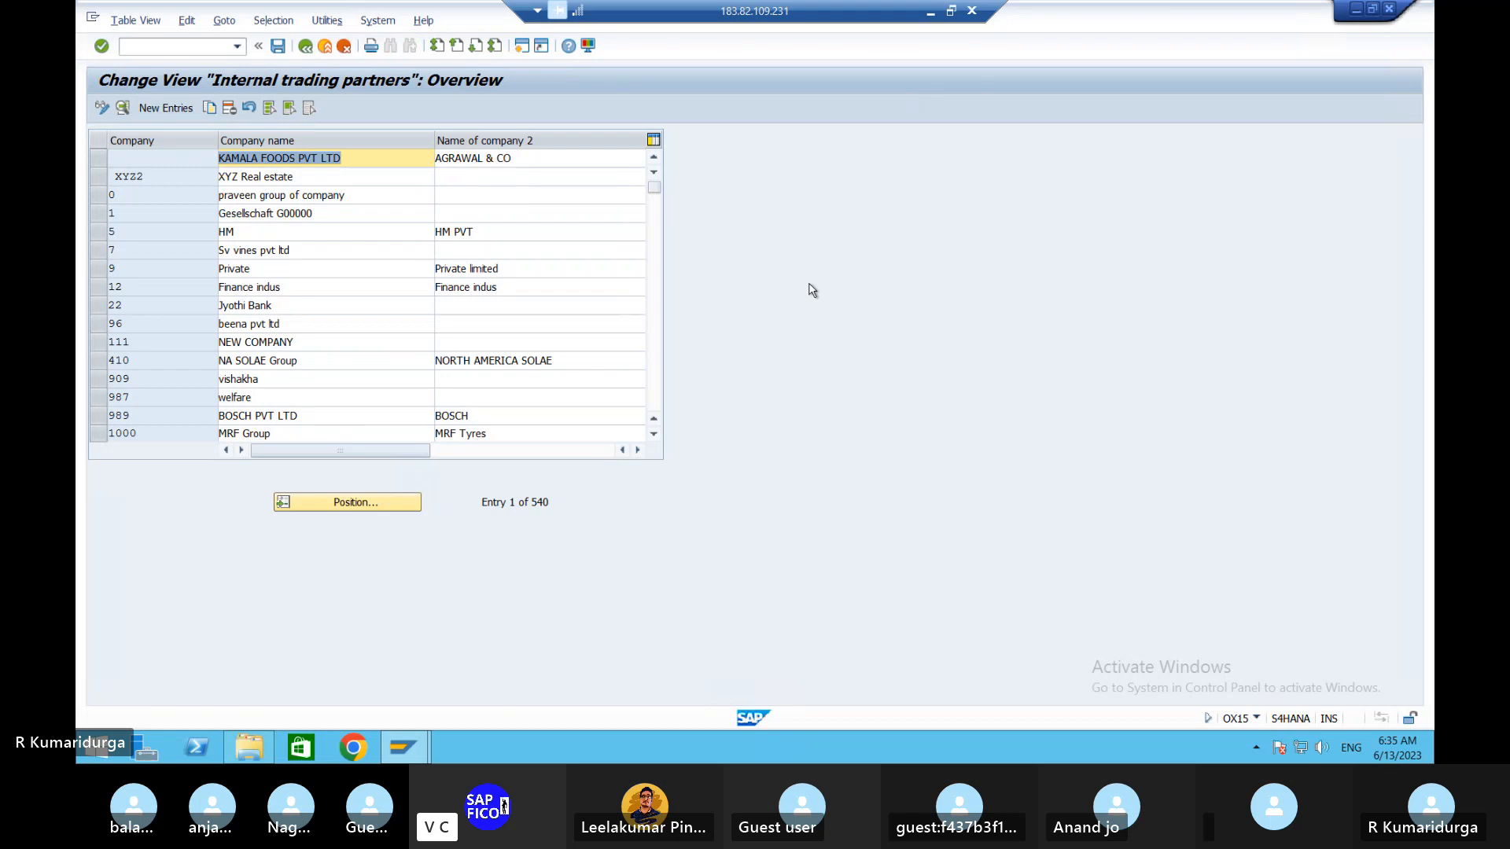
- Click the toolbar of the Internal trading partners overview listing 540 entries
click(162, 45)
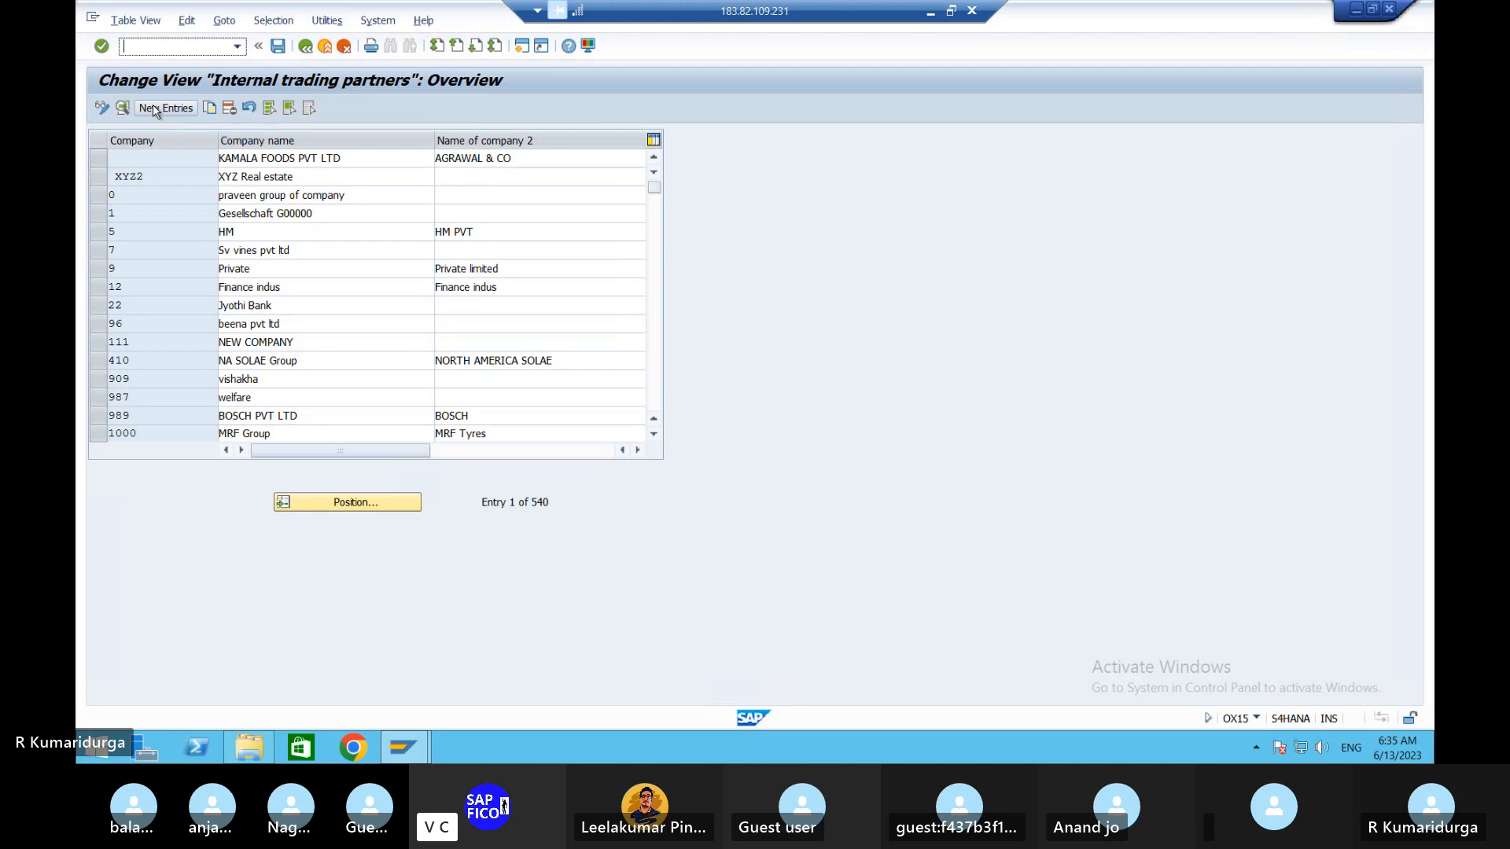
- Choose New Entries to get a blank internal trading partner details form
click(155, 110)
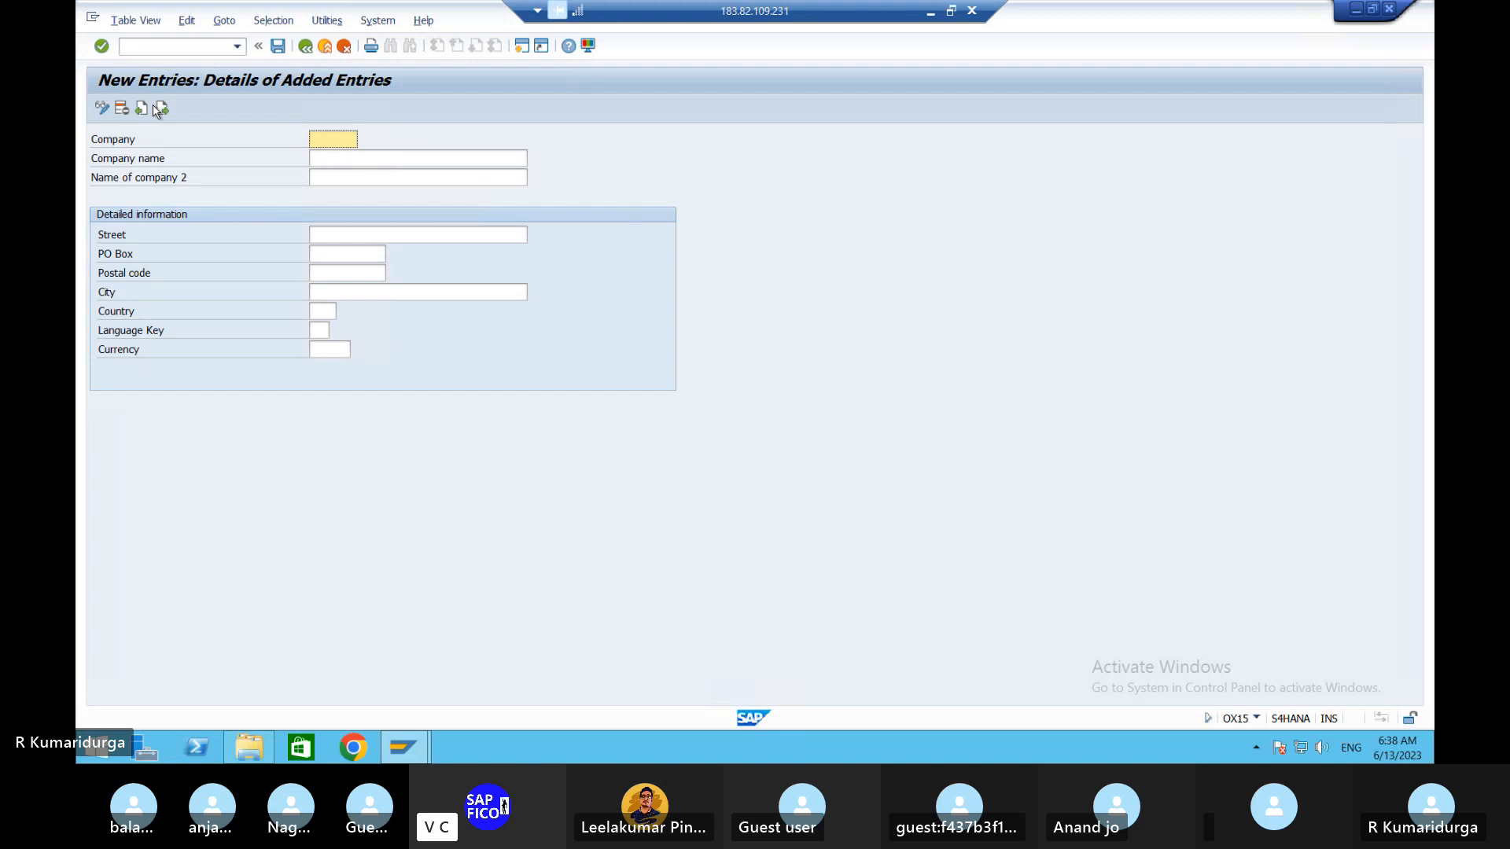
- Enter company code ABC with Company name and Name 2 'ABC STEEL, CEMENT &CO'
text(abc)
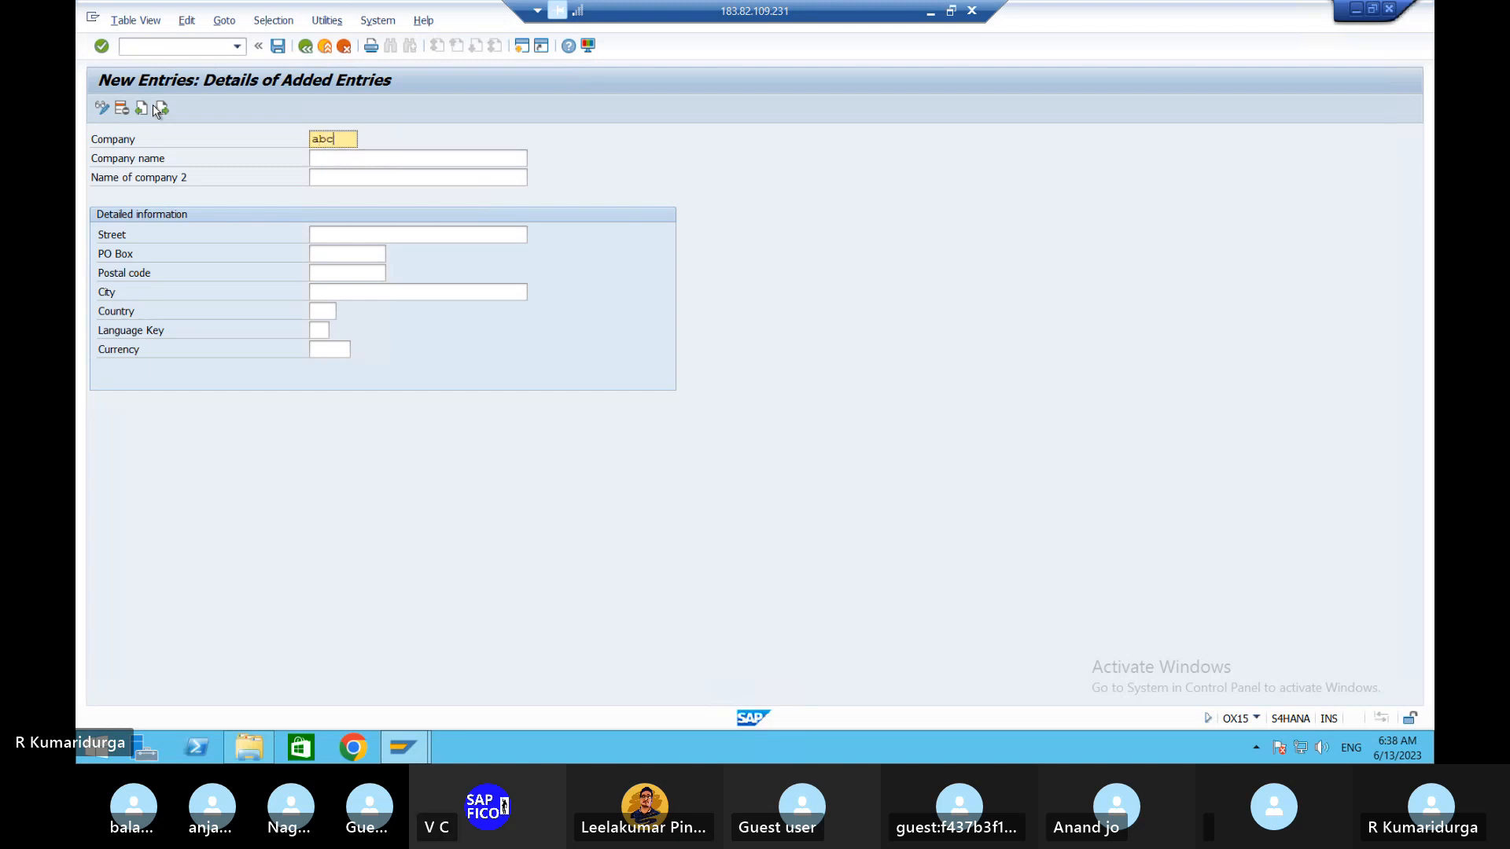
key(BackSpace)
key(BackSpace)
key(BackSpace)
text(ABC)
key(Tab)
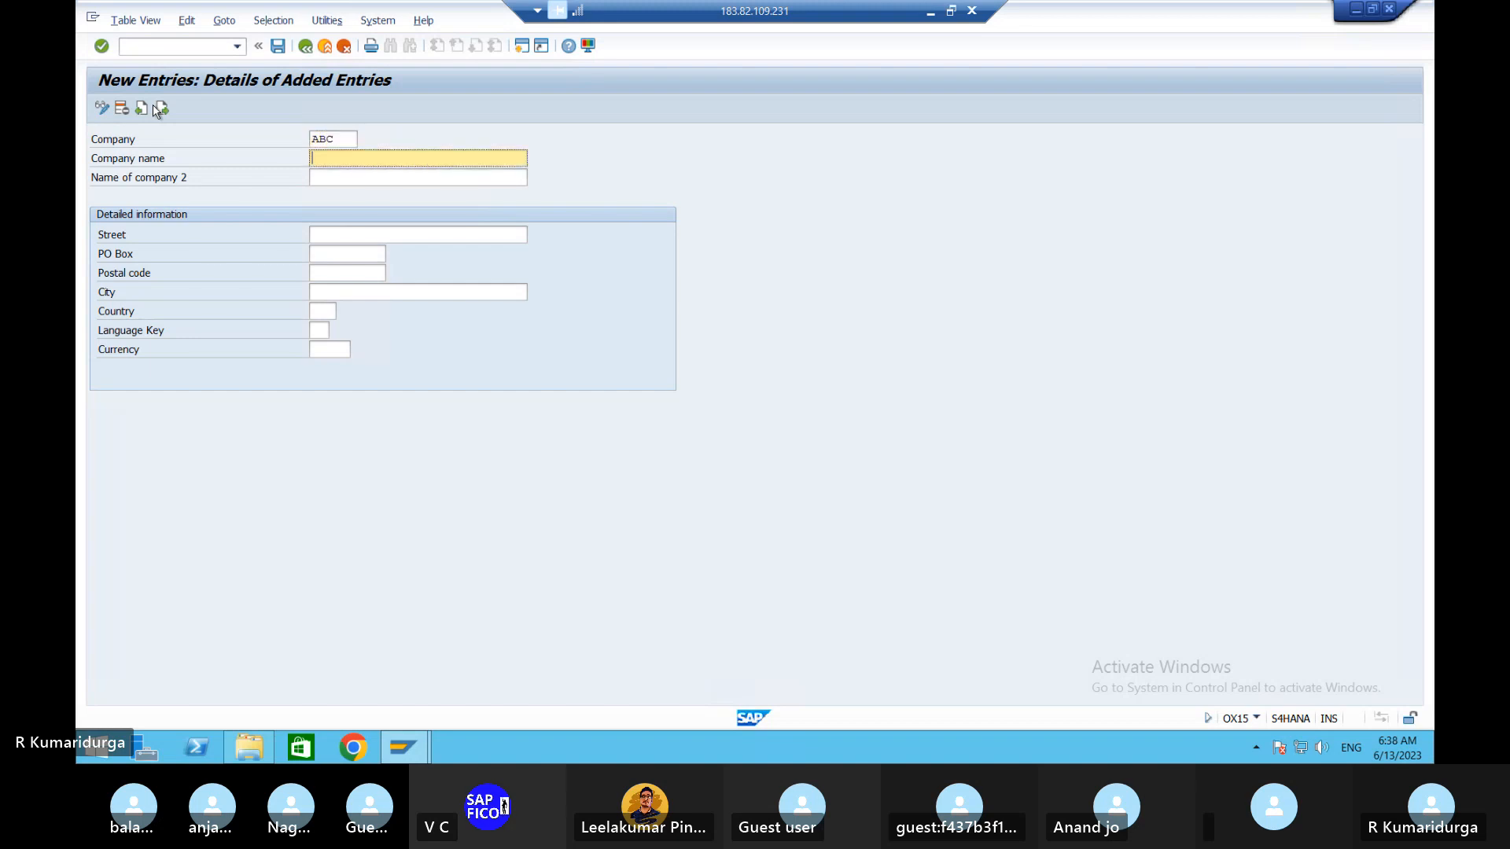
text(ABC)
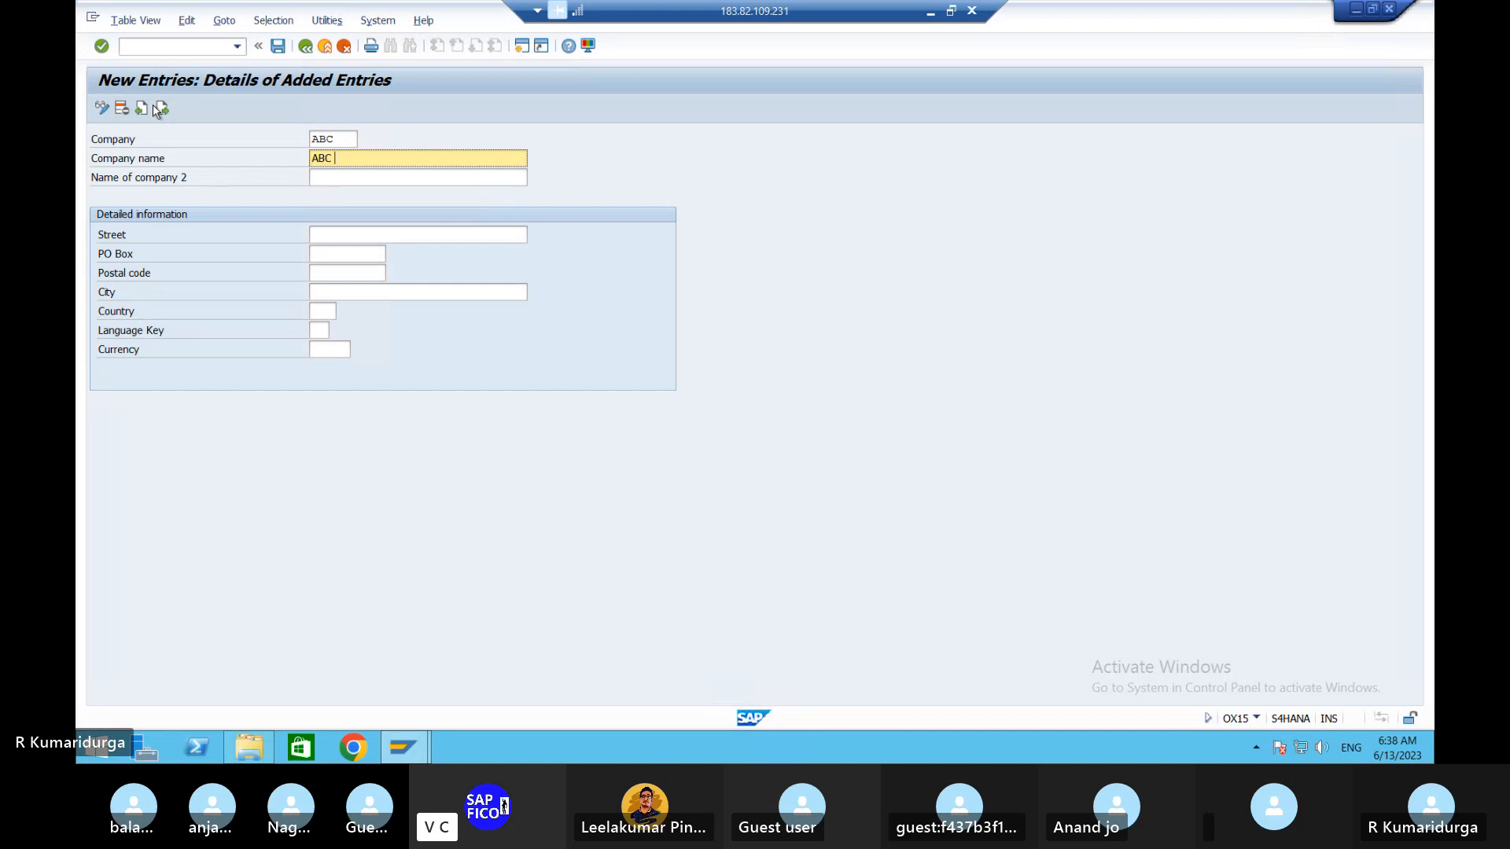
text(S)
text(EEL)
key(BackSpace)
key(BackSpace)
text(TEEL ,)
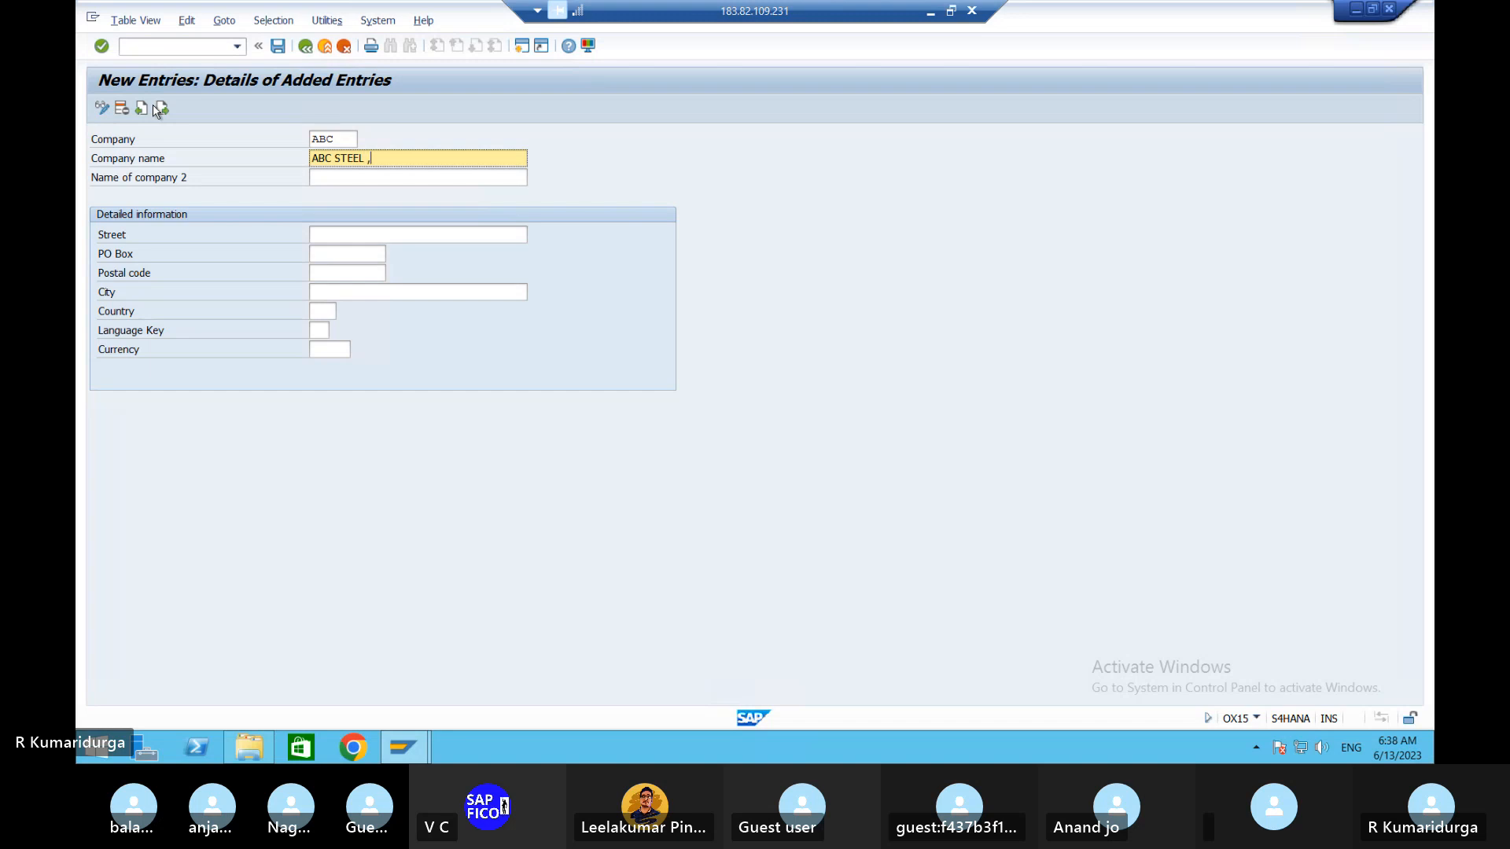
key(BackSpace)
text(CEMENT )
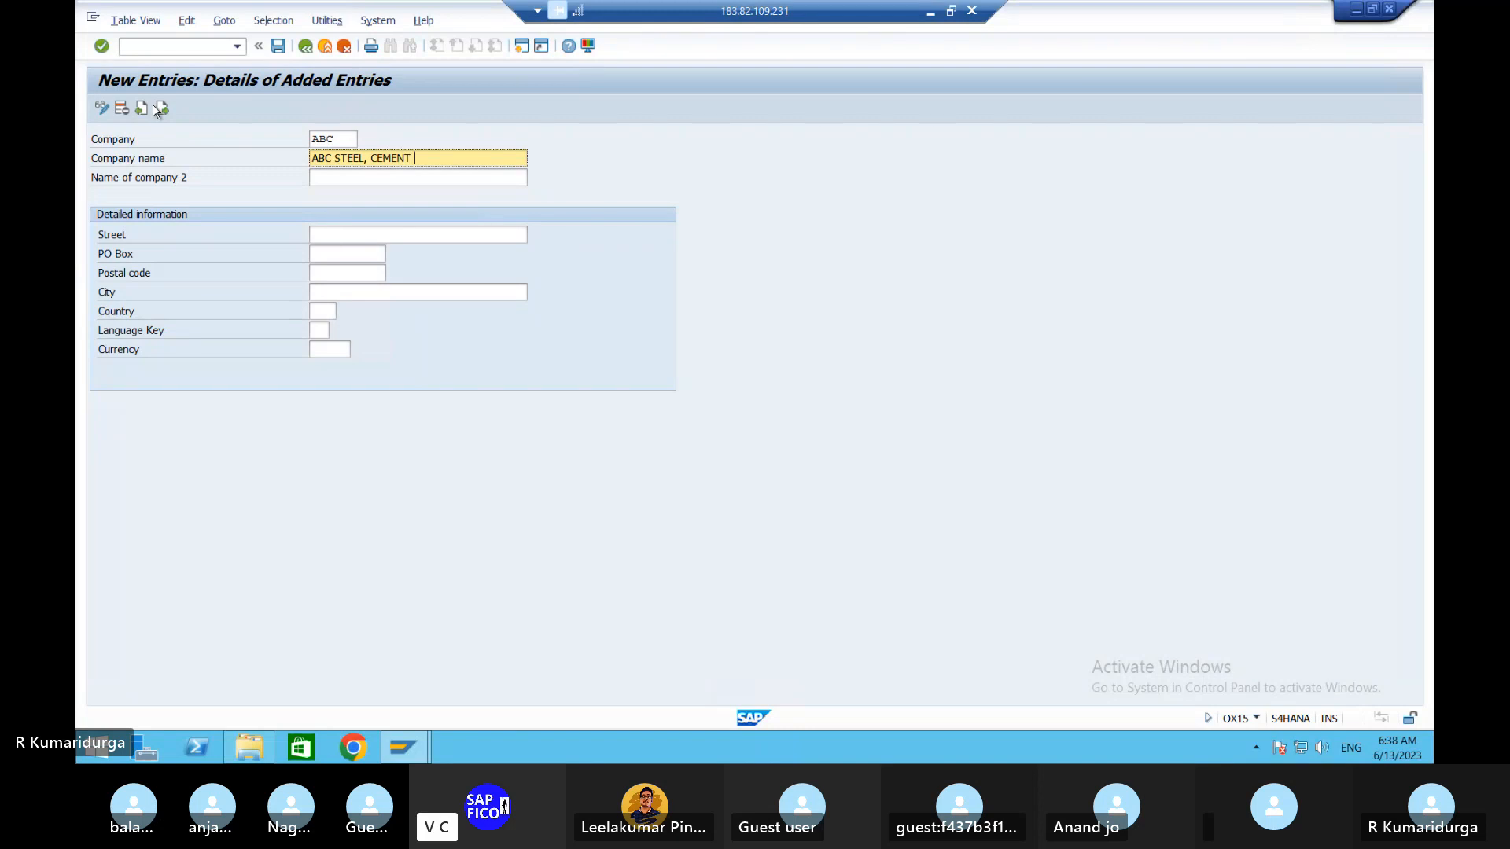
text(&CO)
key(Tab)
key(shift+Tab)
key(shift+Right)
key(shift+Right)
key(shift+Right)
key(shift+Right)
key(shift+Right)
key(shift+Right)
key(shift+Right)
key(shift+Right)
key(shift+Right)
key(shift+Right)
key(shift+Right)
key(shift+Right)
key(shift+Right)
key(shift+Right)
key(shift+Right)
key(shift+Right)
key(shift+Right)
key(shift+Right)
key(shift+Right)
key(shift+Right)
key(ctrl+c)
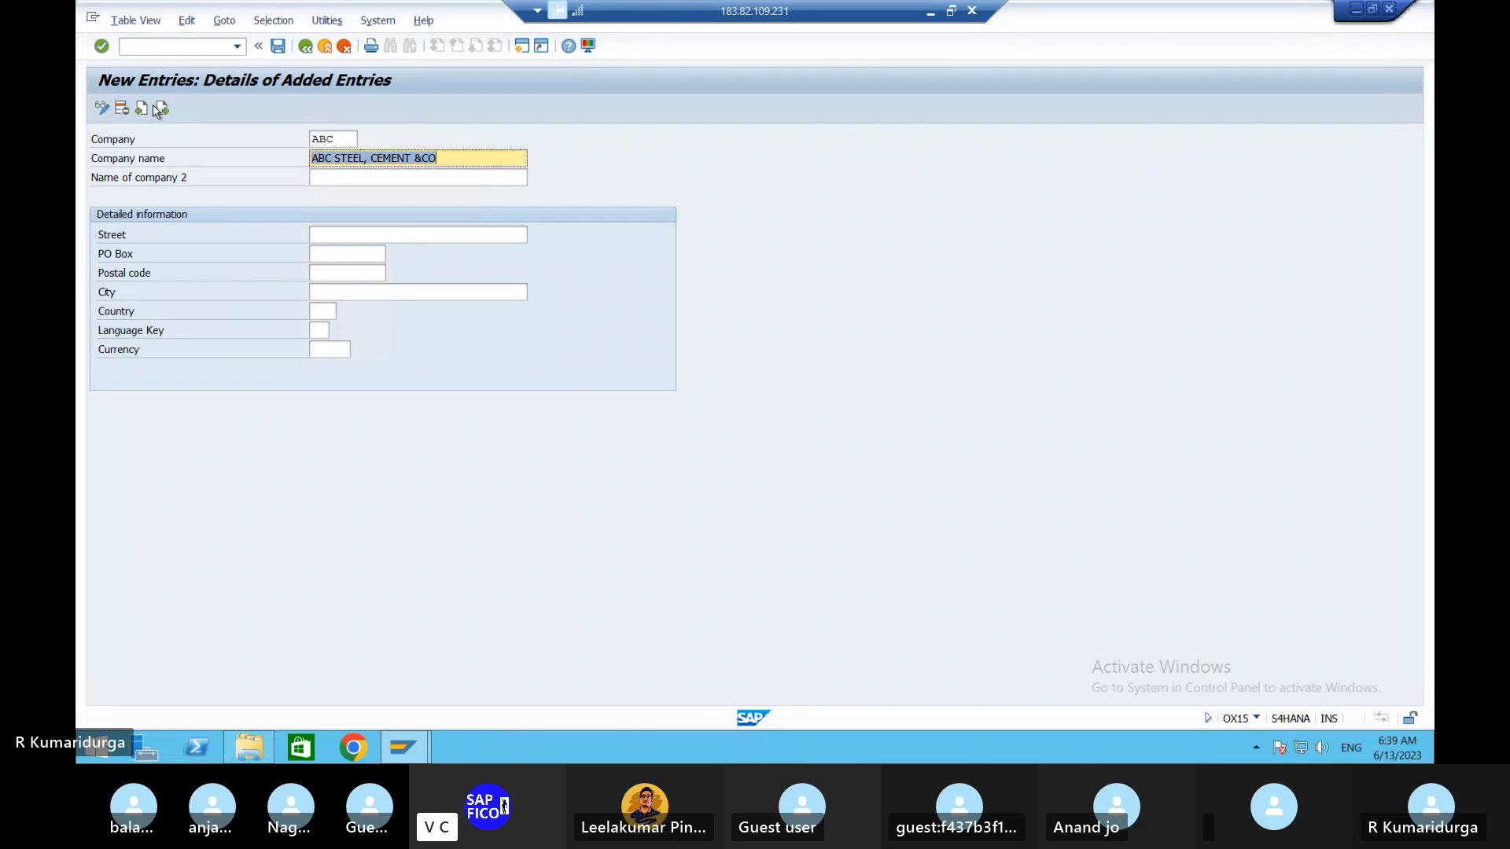
key(Right)
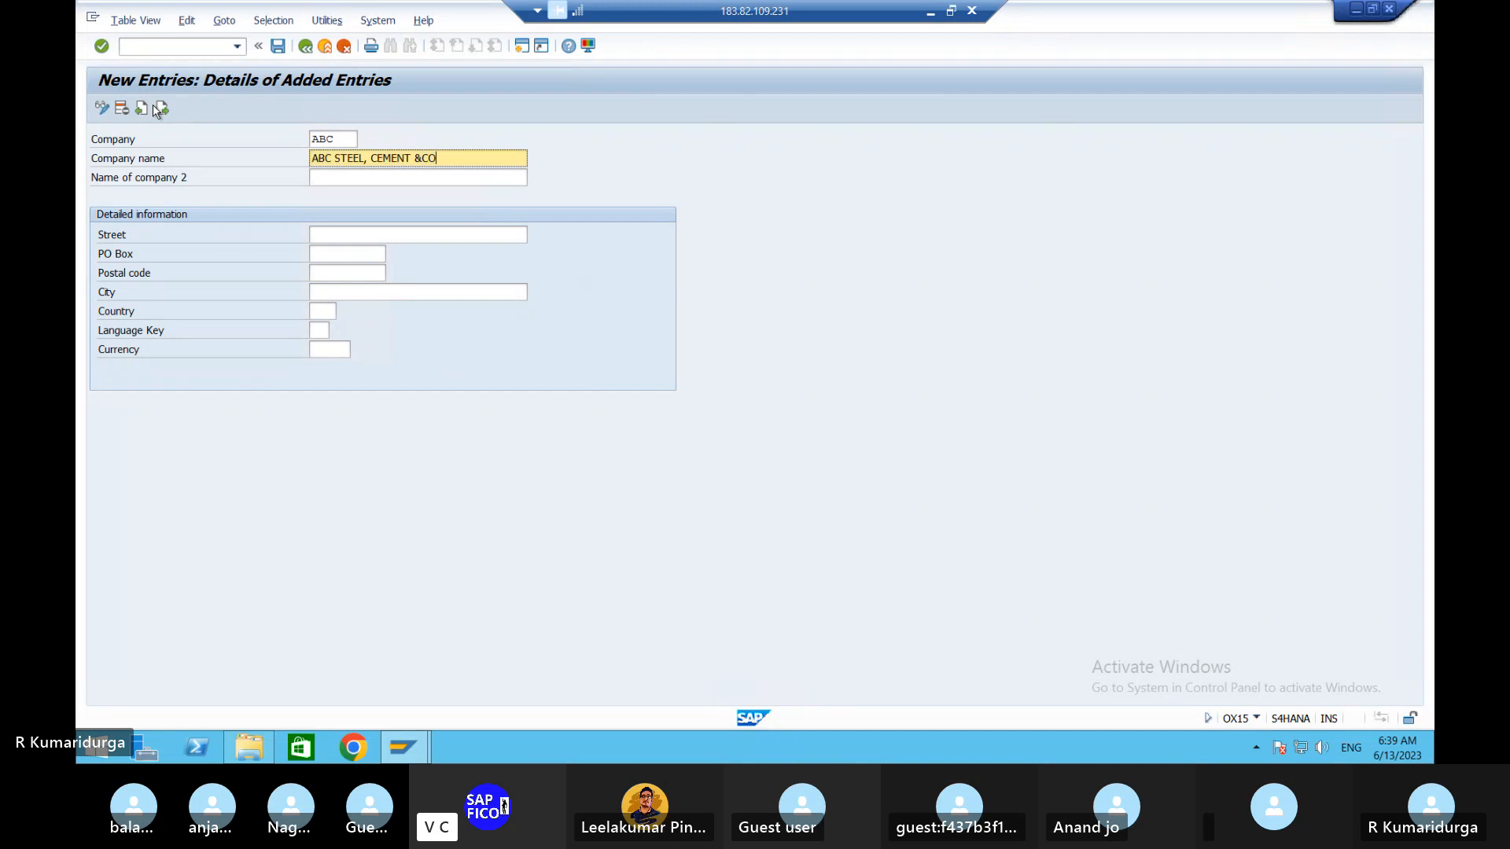
key(Tab)
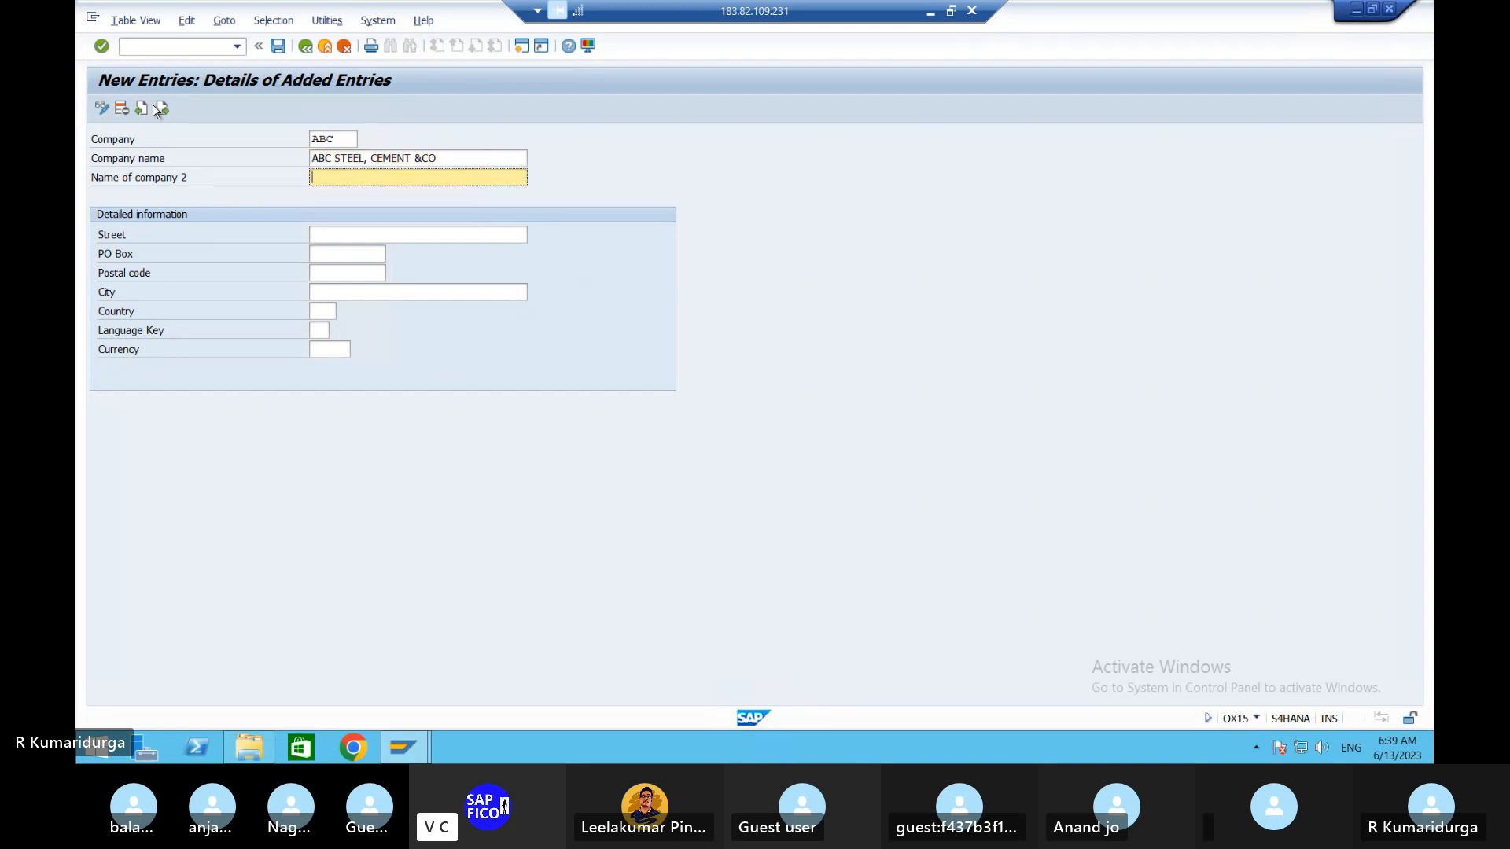
key(ctrl+v)
key(Tab)
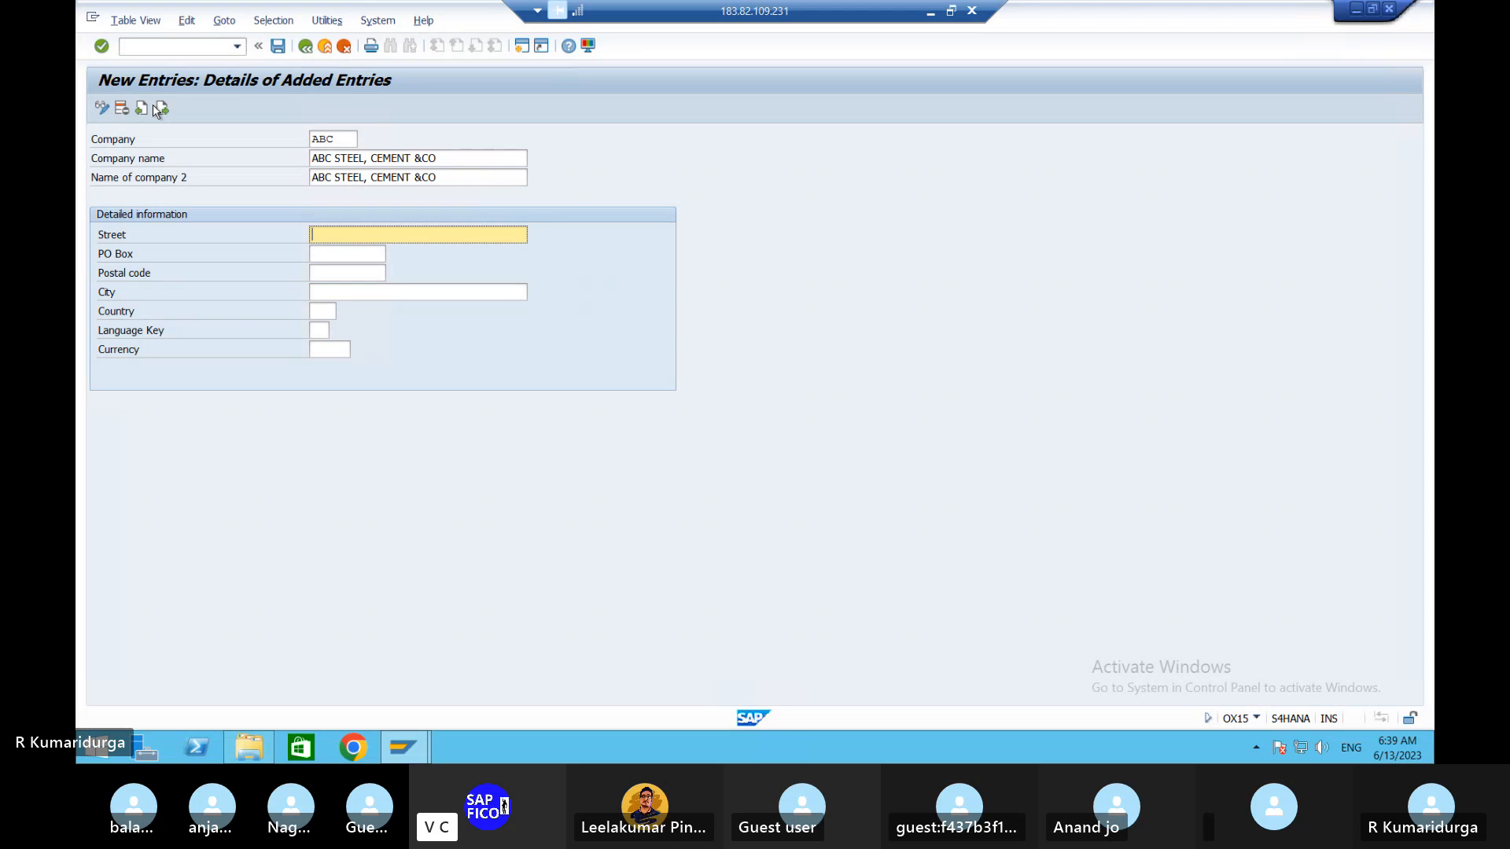
text(MANGALAM)
key(Tab)
text(M)
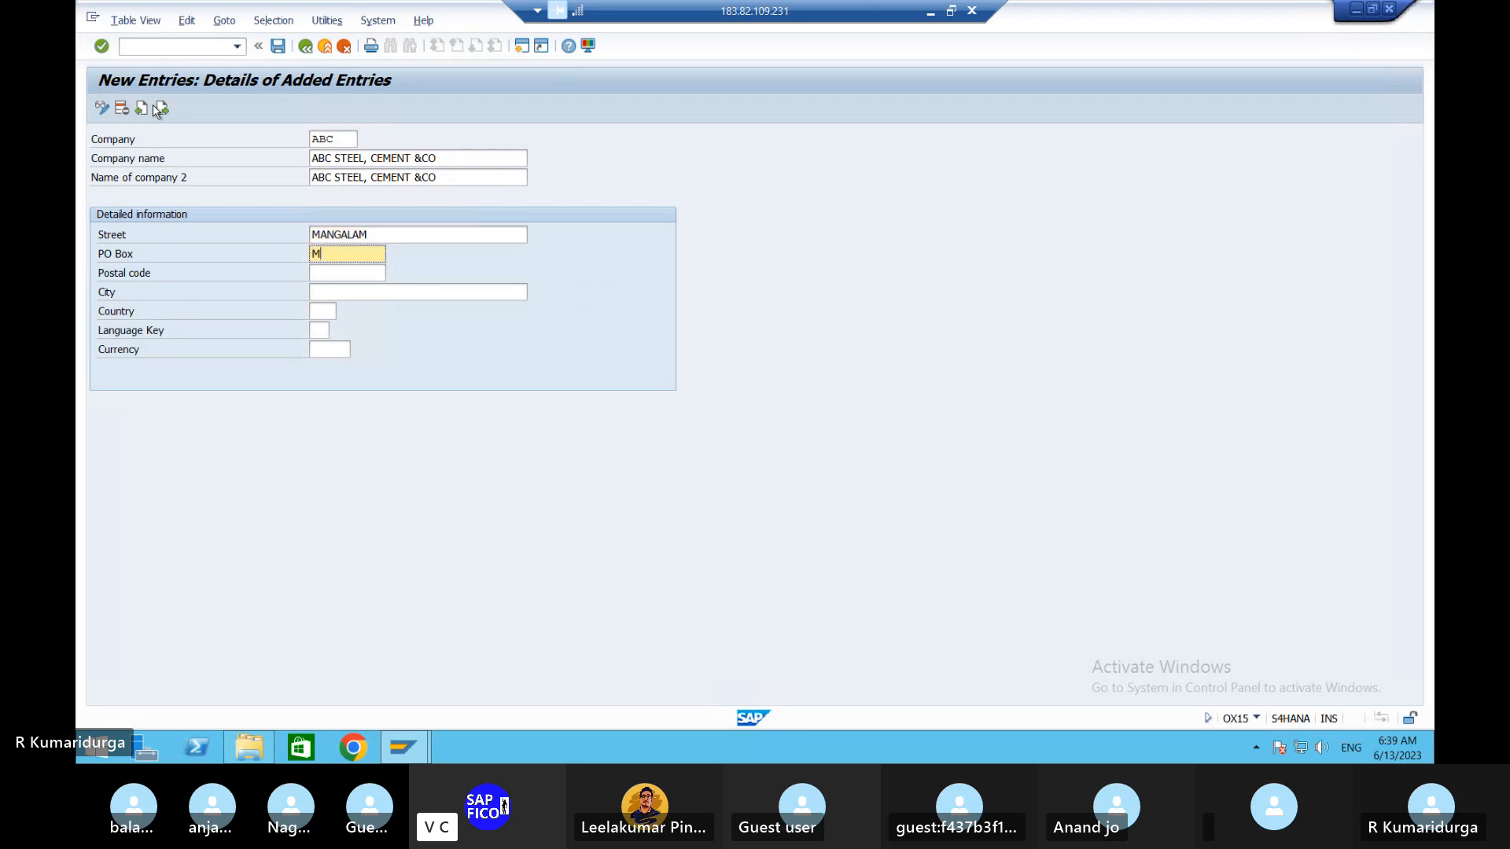
text(NG)
key(Tab)
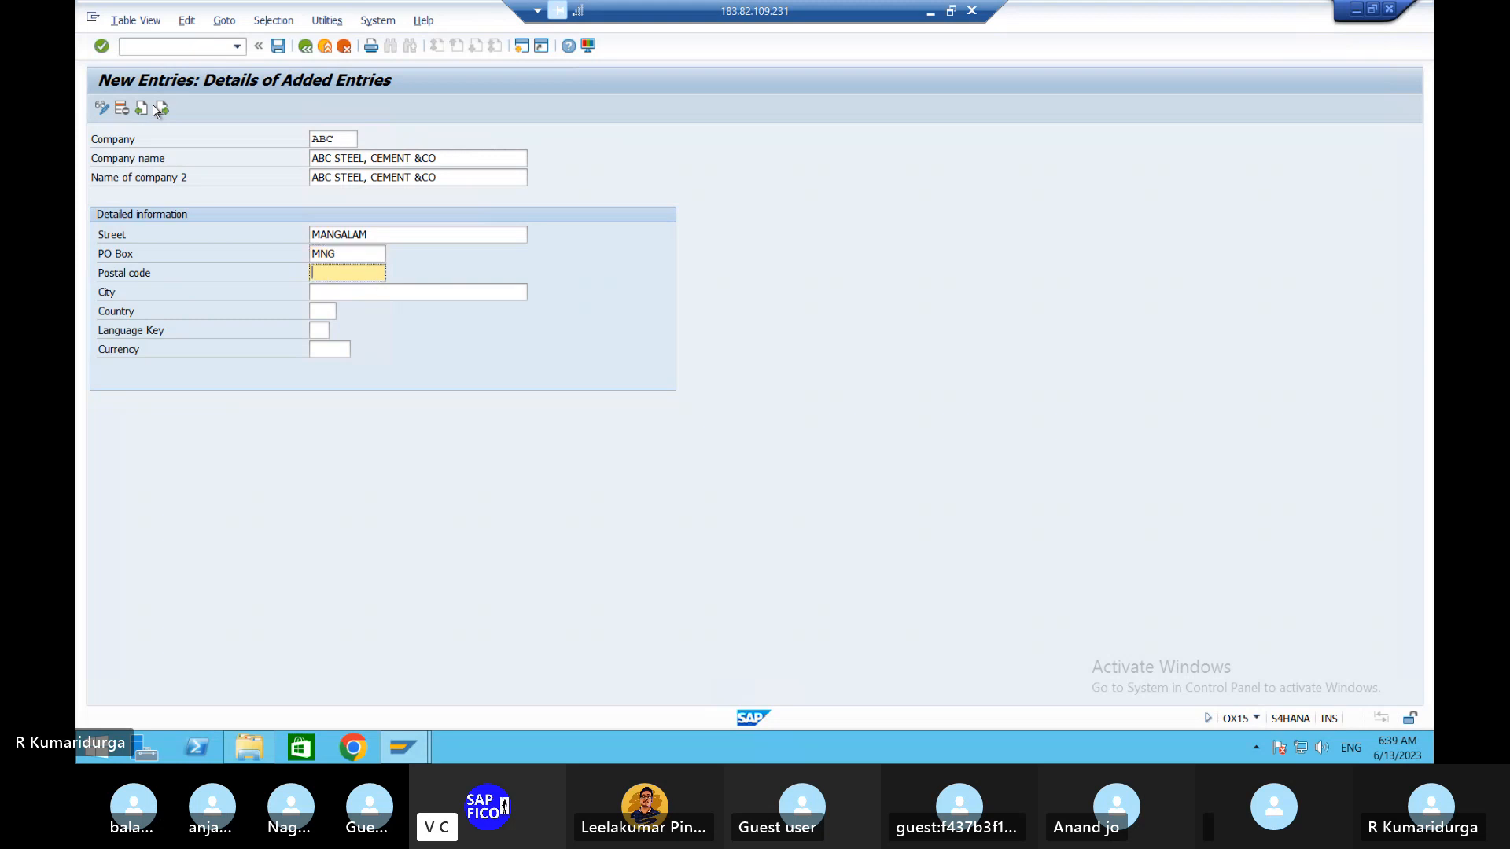
text(517507)
key(Tab)
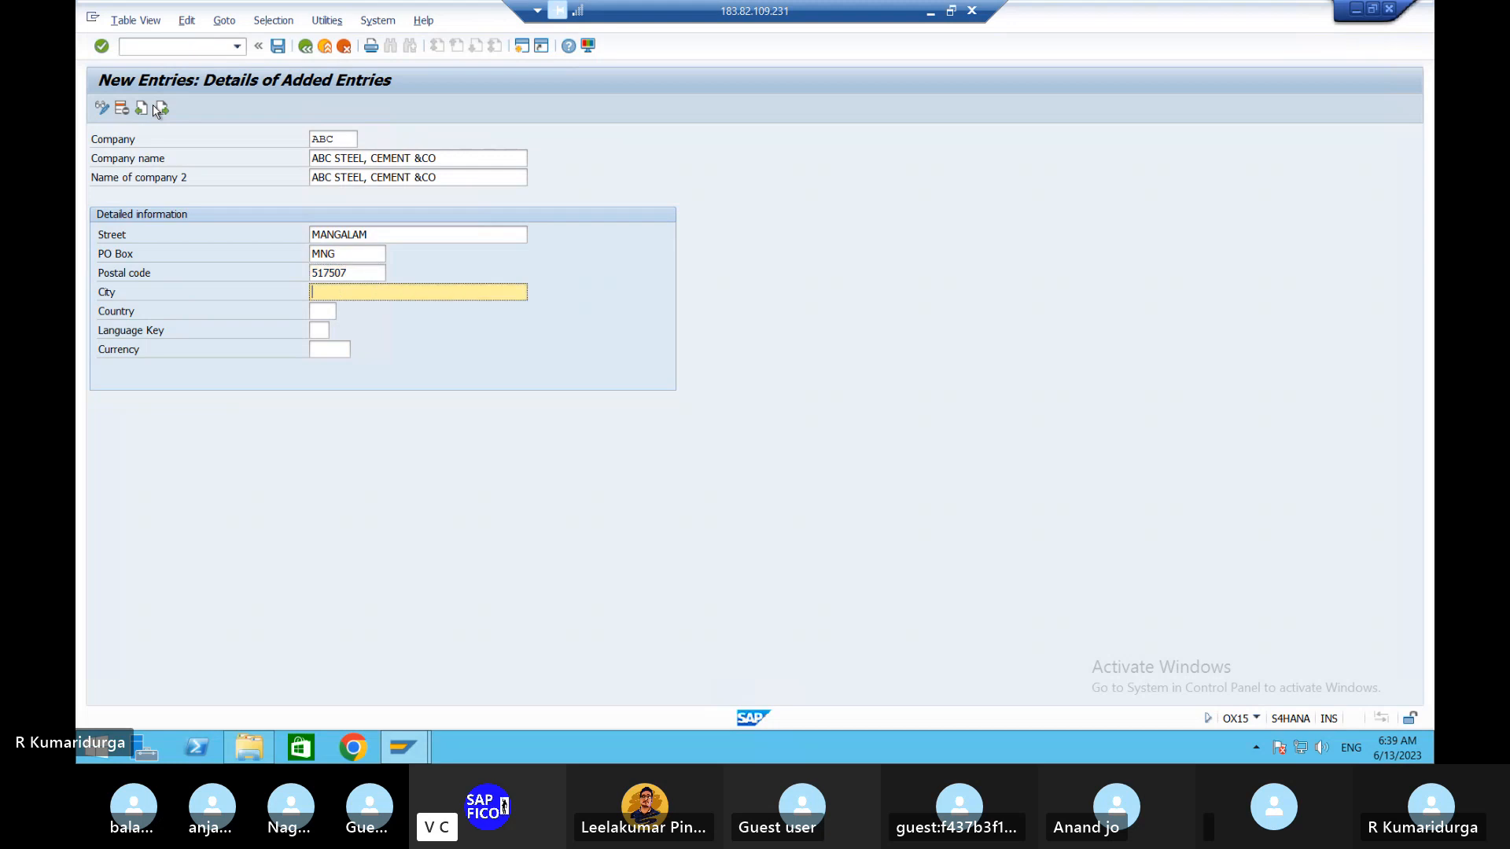
text(TIRUPATI)
key(Tab)
text(IN)
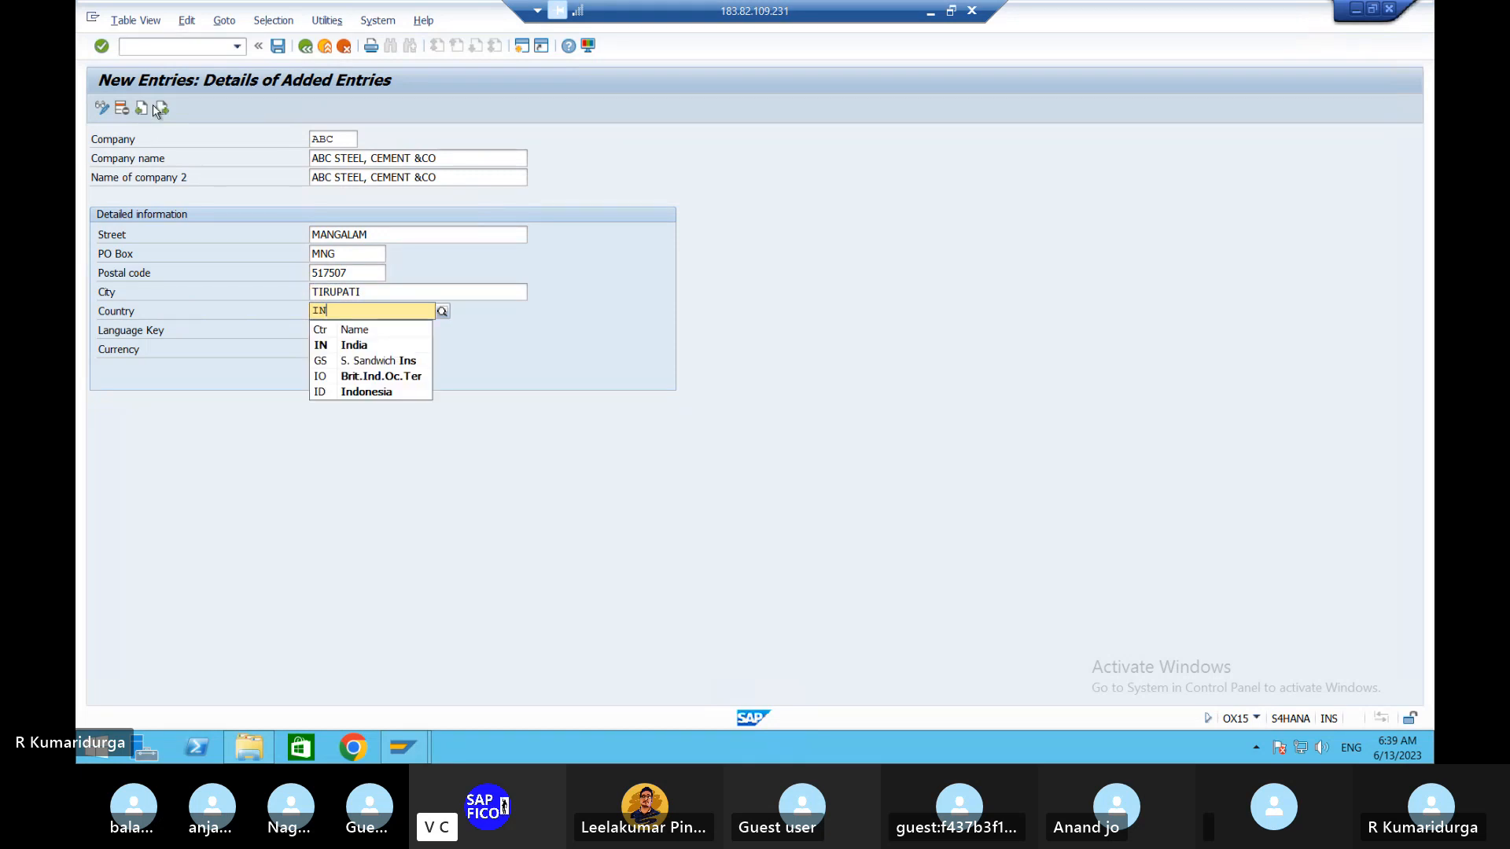
click(339, 346)
- Set language key EN and currency INR (Indian Rupee)
key(Tab)
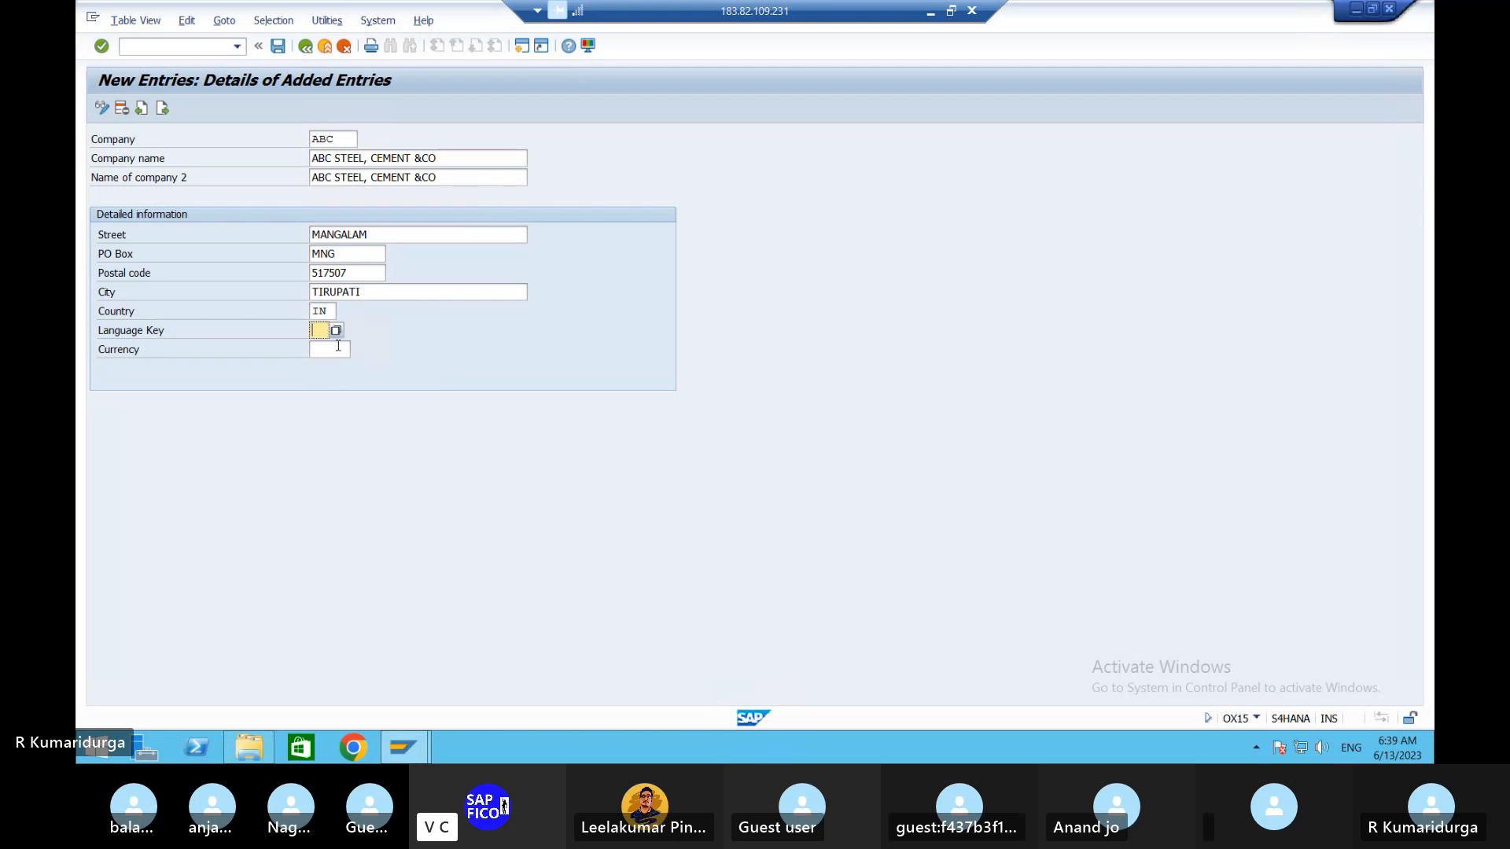
text(EN)
key(Tab)
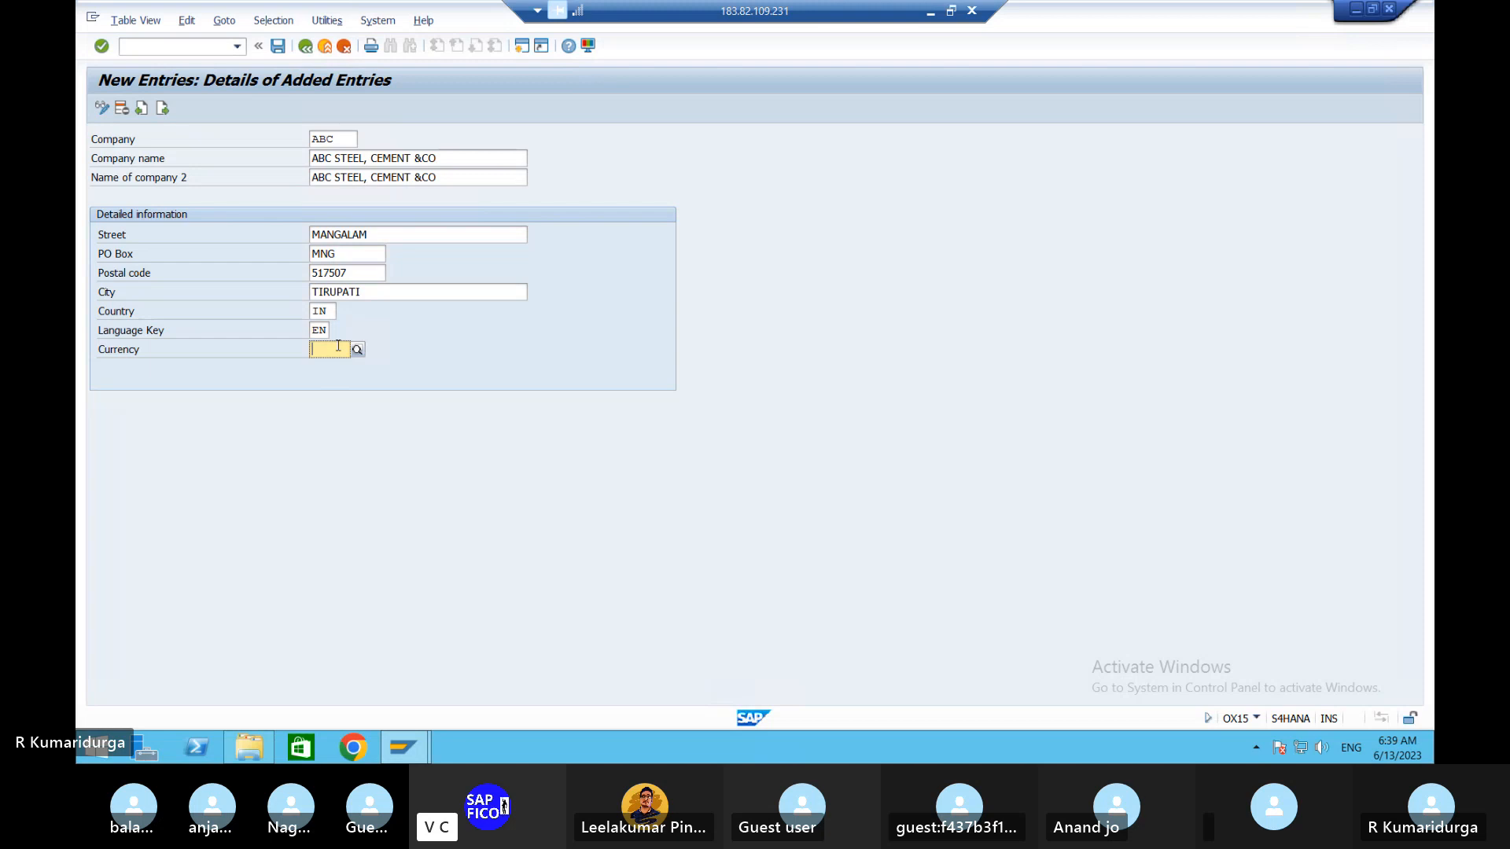
text(INR)
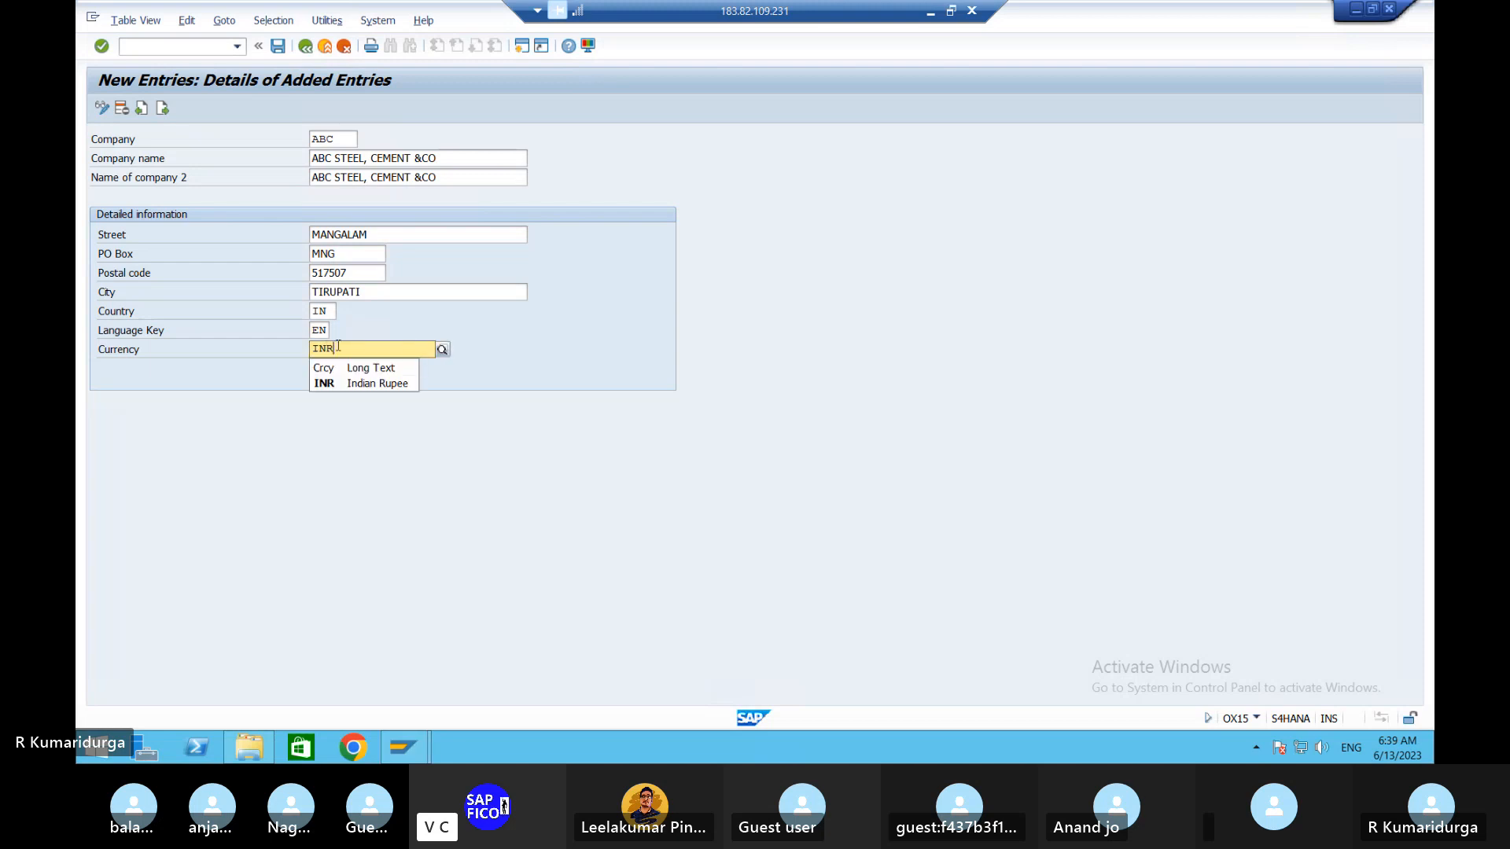
click(350, 385)
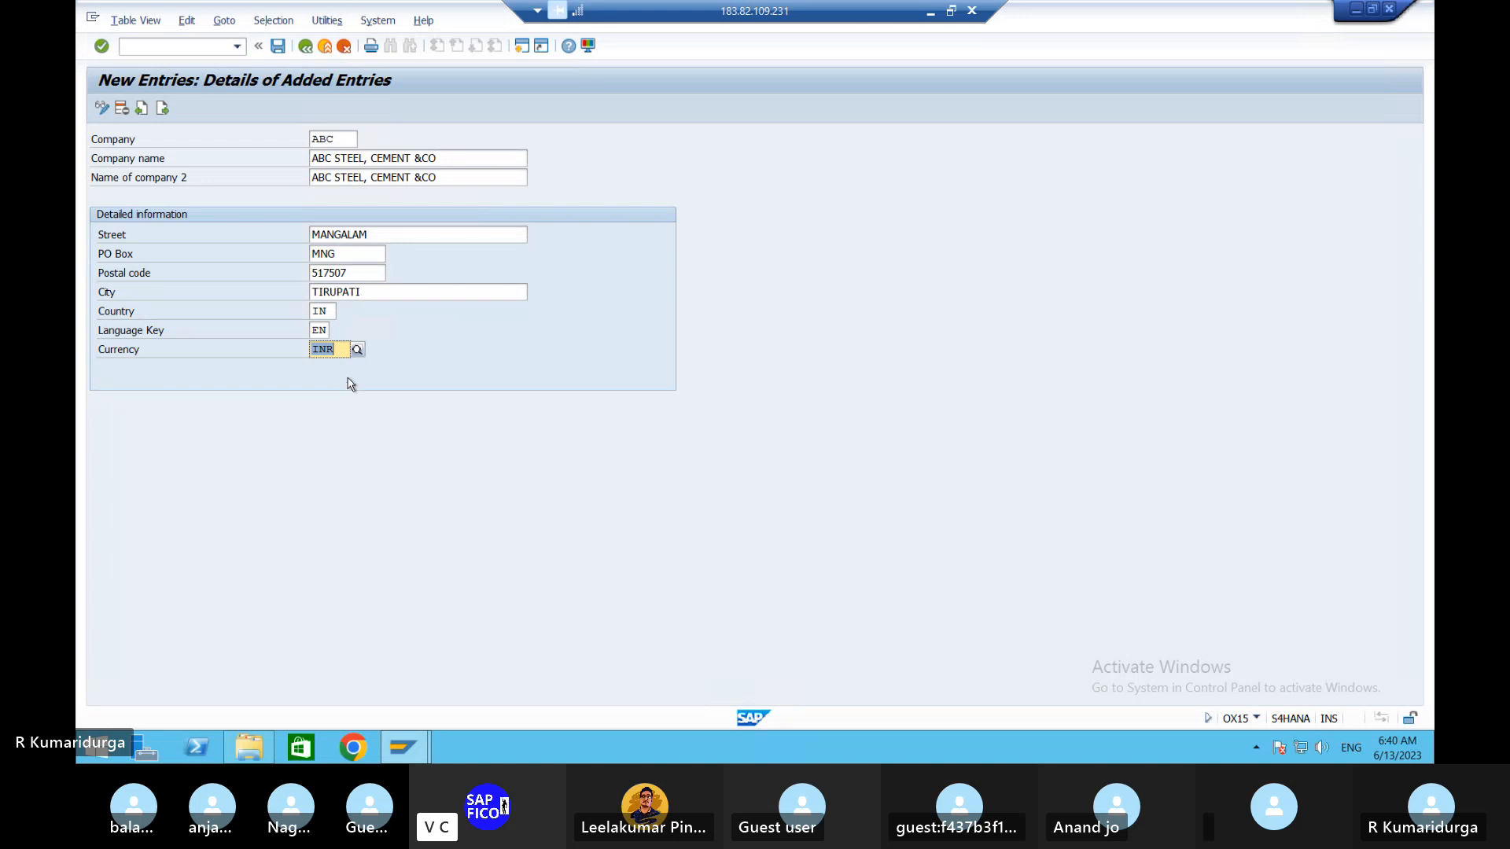
- Try saving, then change the rejected company key from ABC to DURGA
click(279, 49)
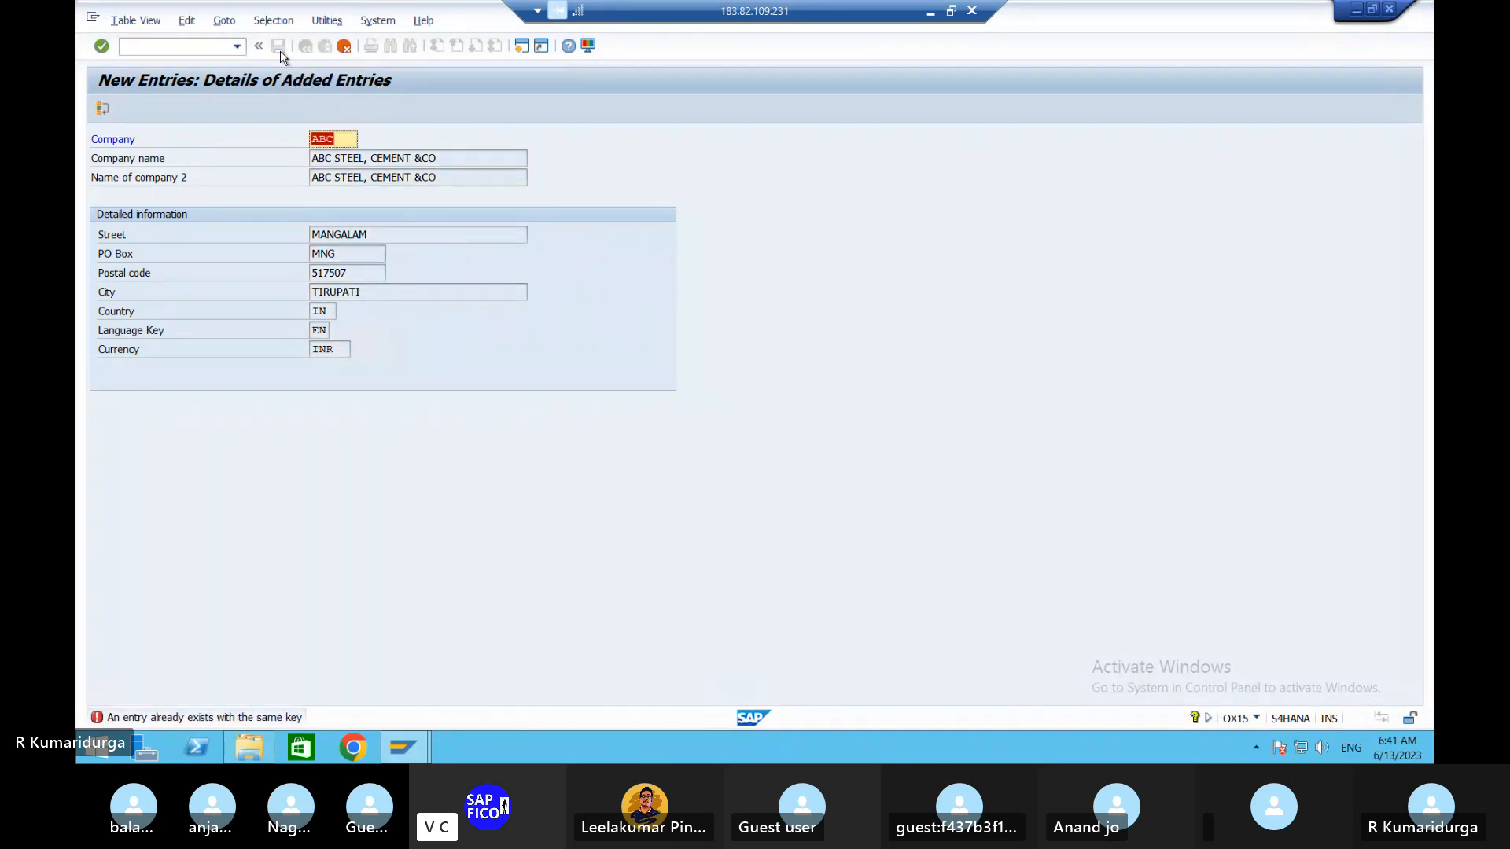
click(350, 139)
text(D)
key(BackSpace)
key(BackSpace)
key(BackSpace)
key(BackSpace)
text(DUR)
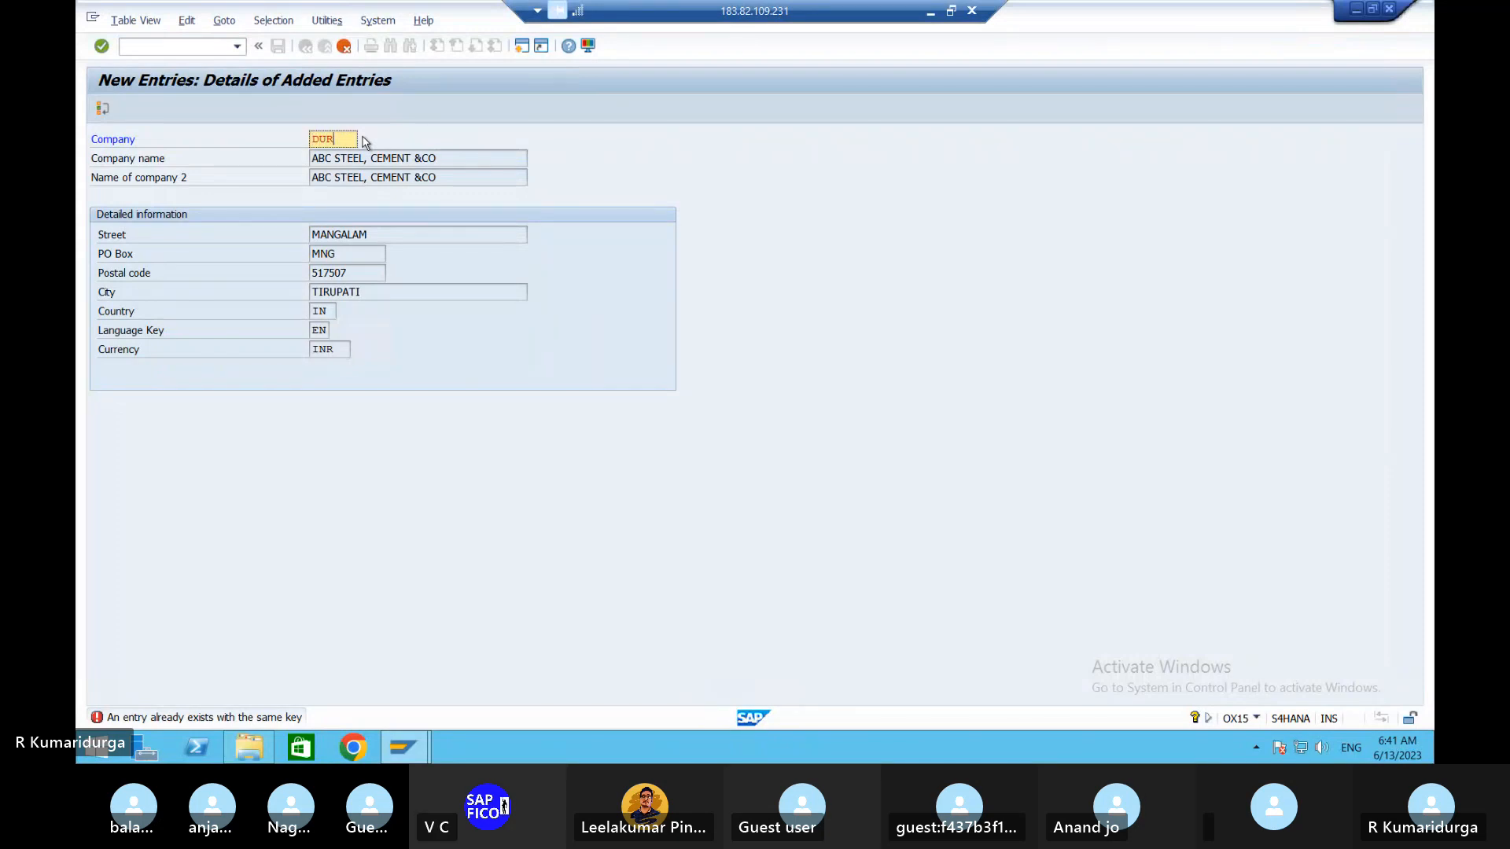
text(GA)
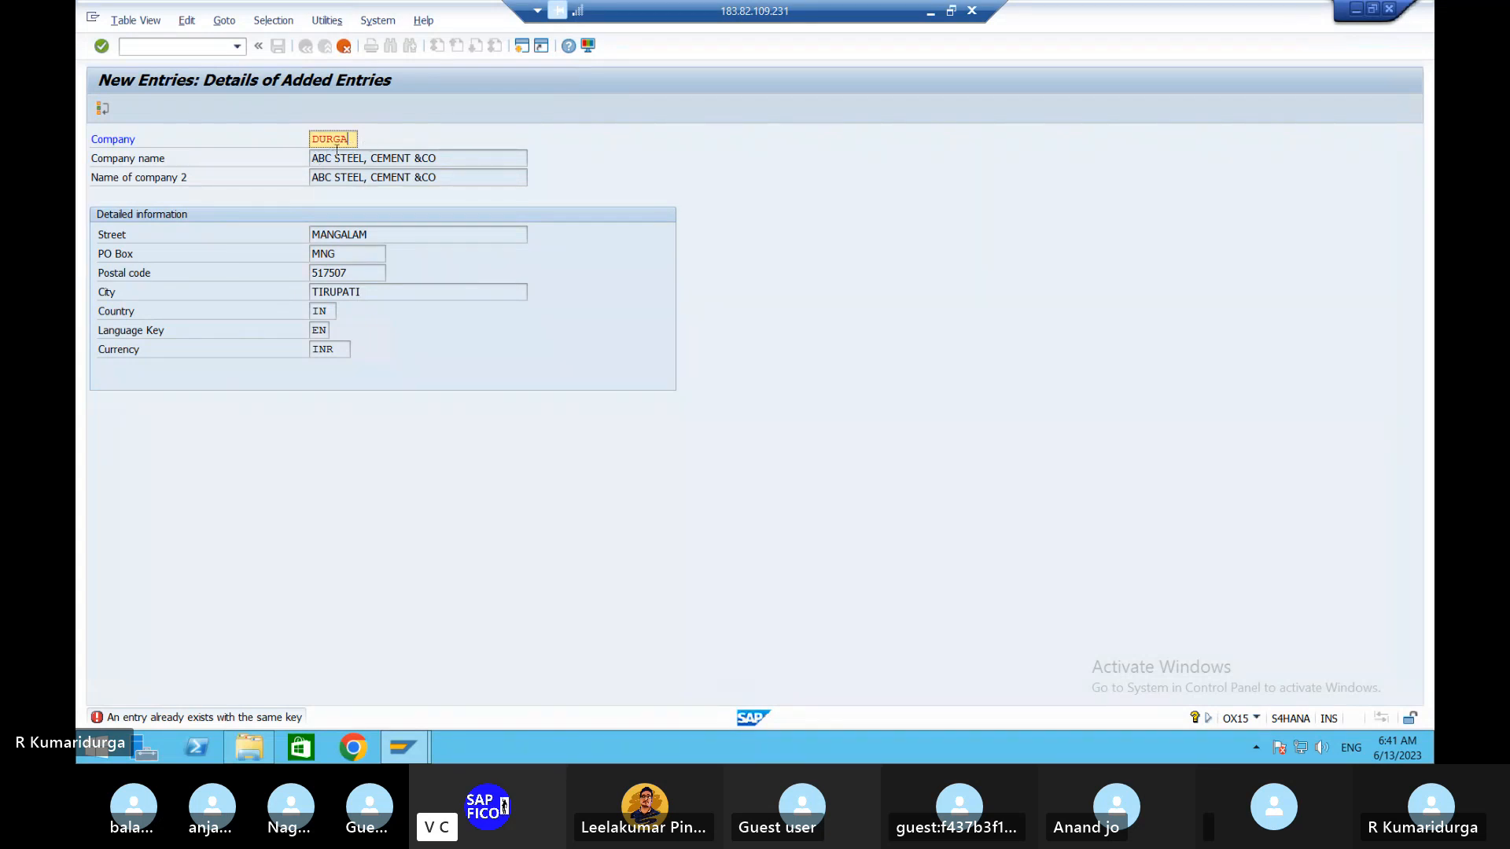
key(Return)
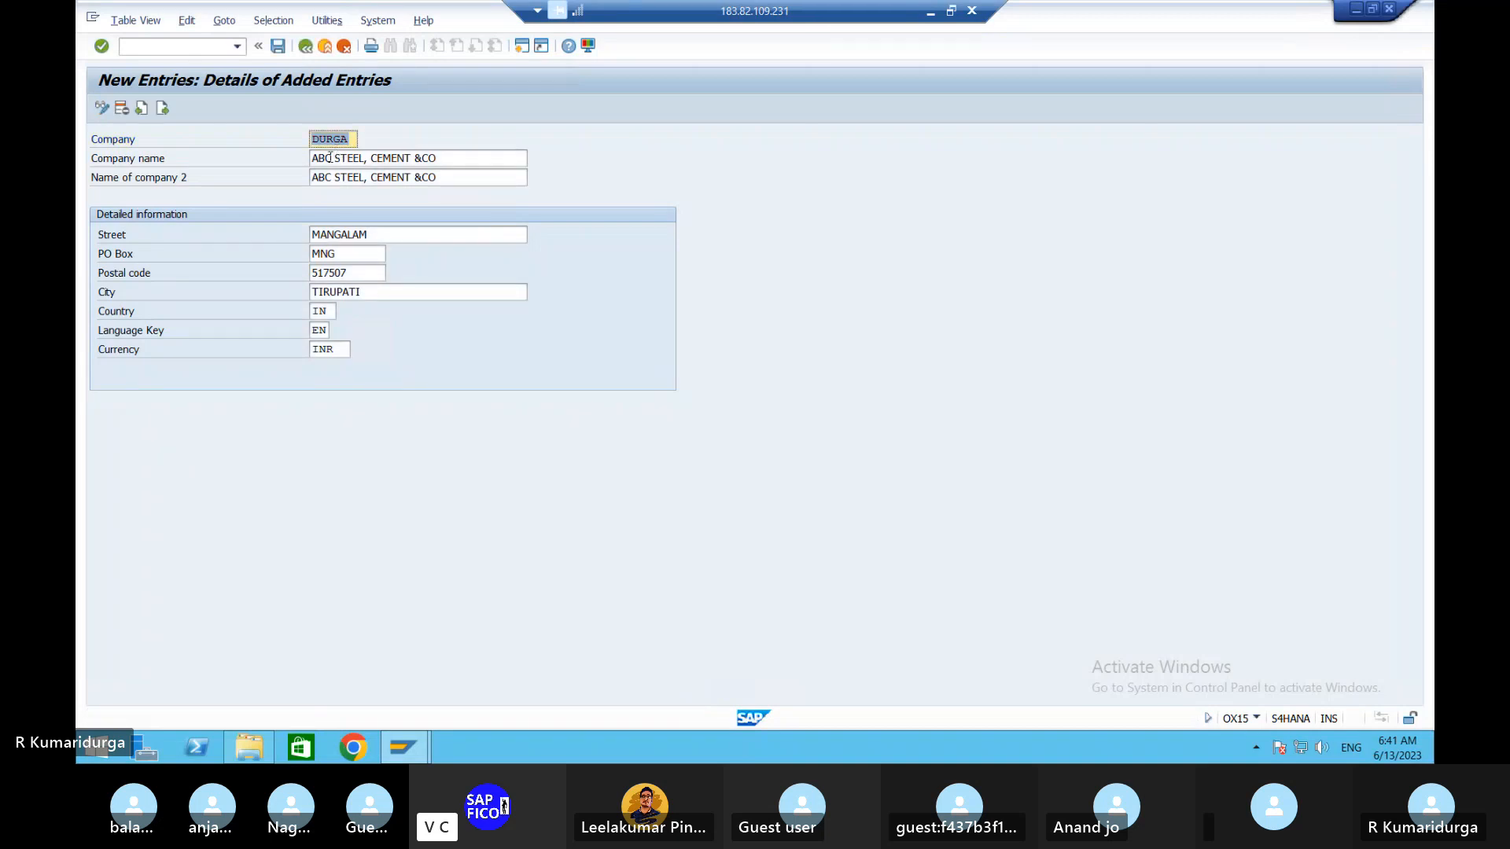
- Replace ABC with DURGA in both company name fields and save the entry
click(325, 158)
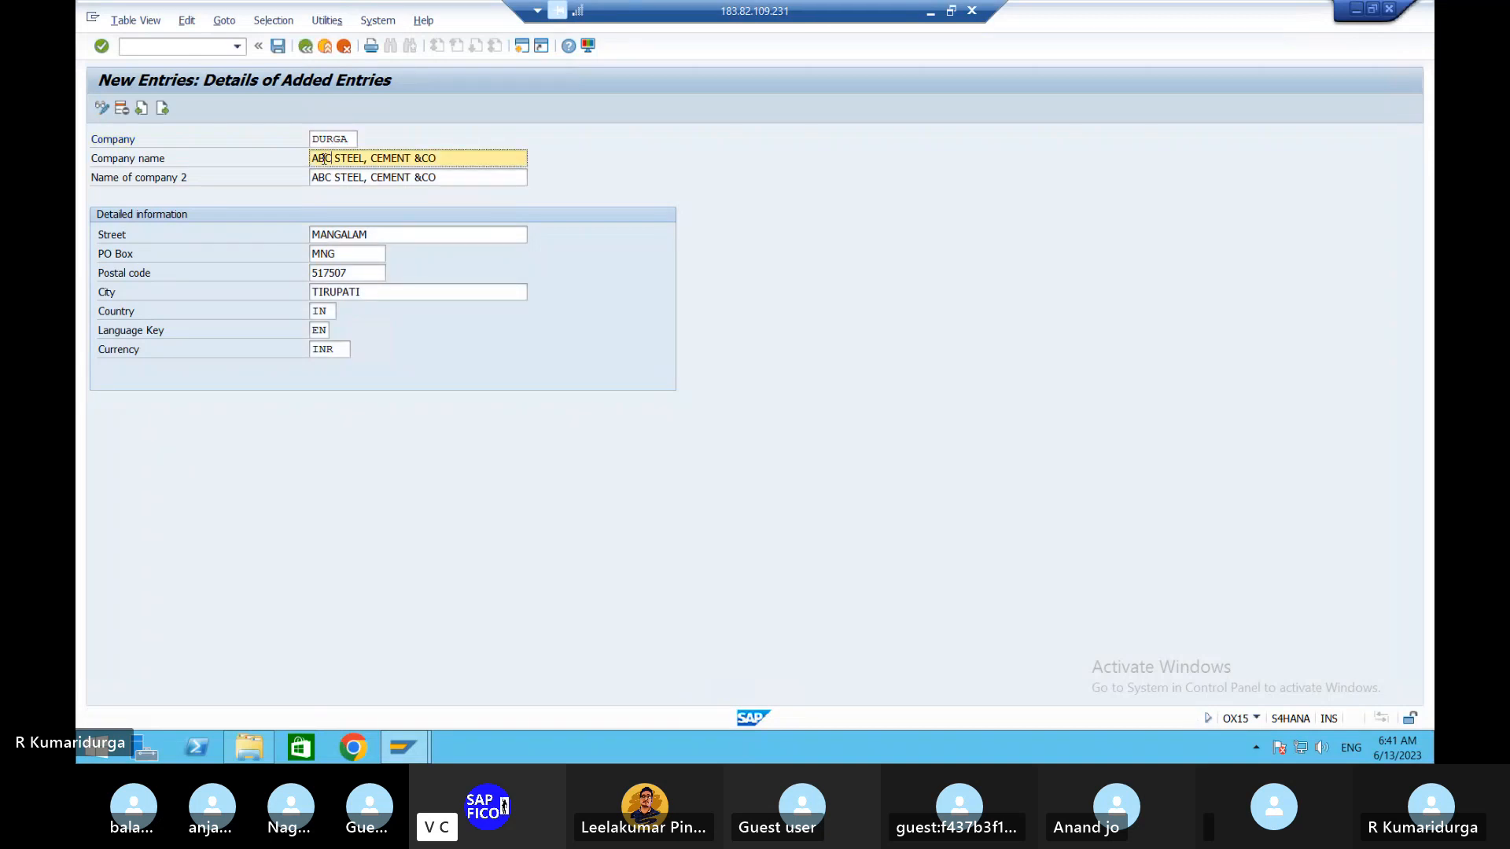
key(BackSpace)
key(BackSpace)
text(DURGA)
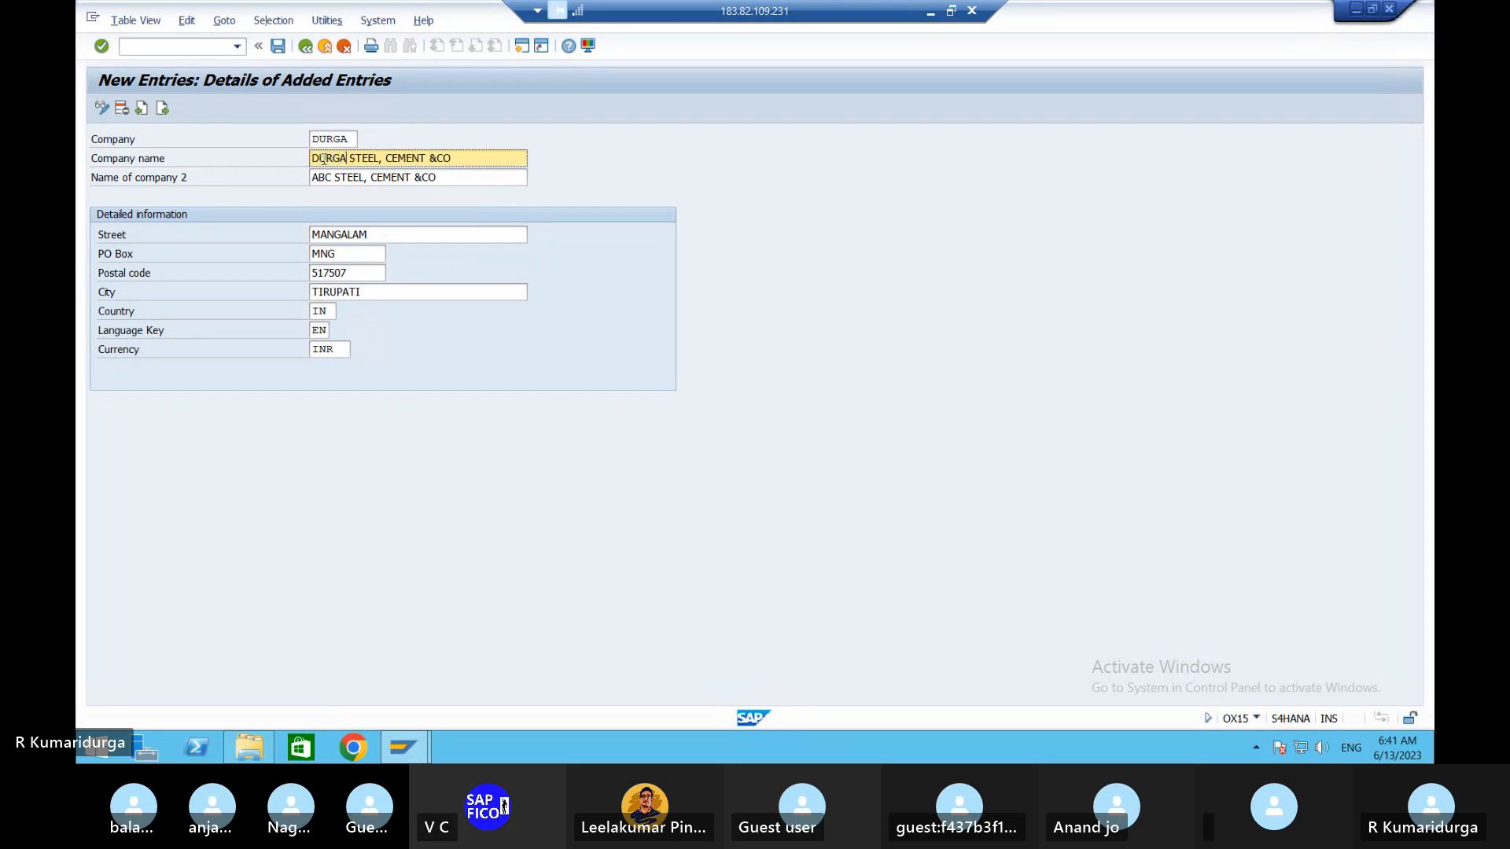
click(330, 178)
key(BackSpace)
key(BackSpace)
key(BackSpace)
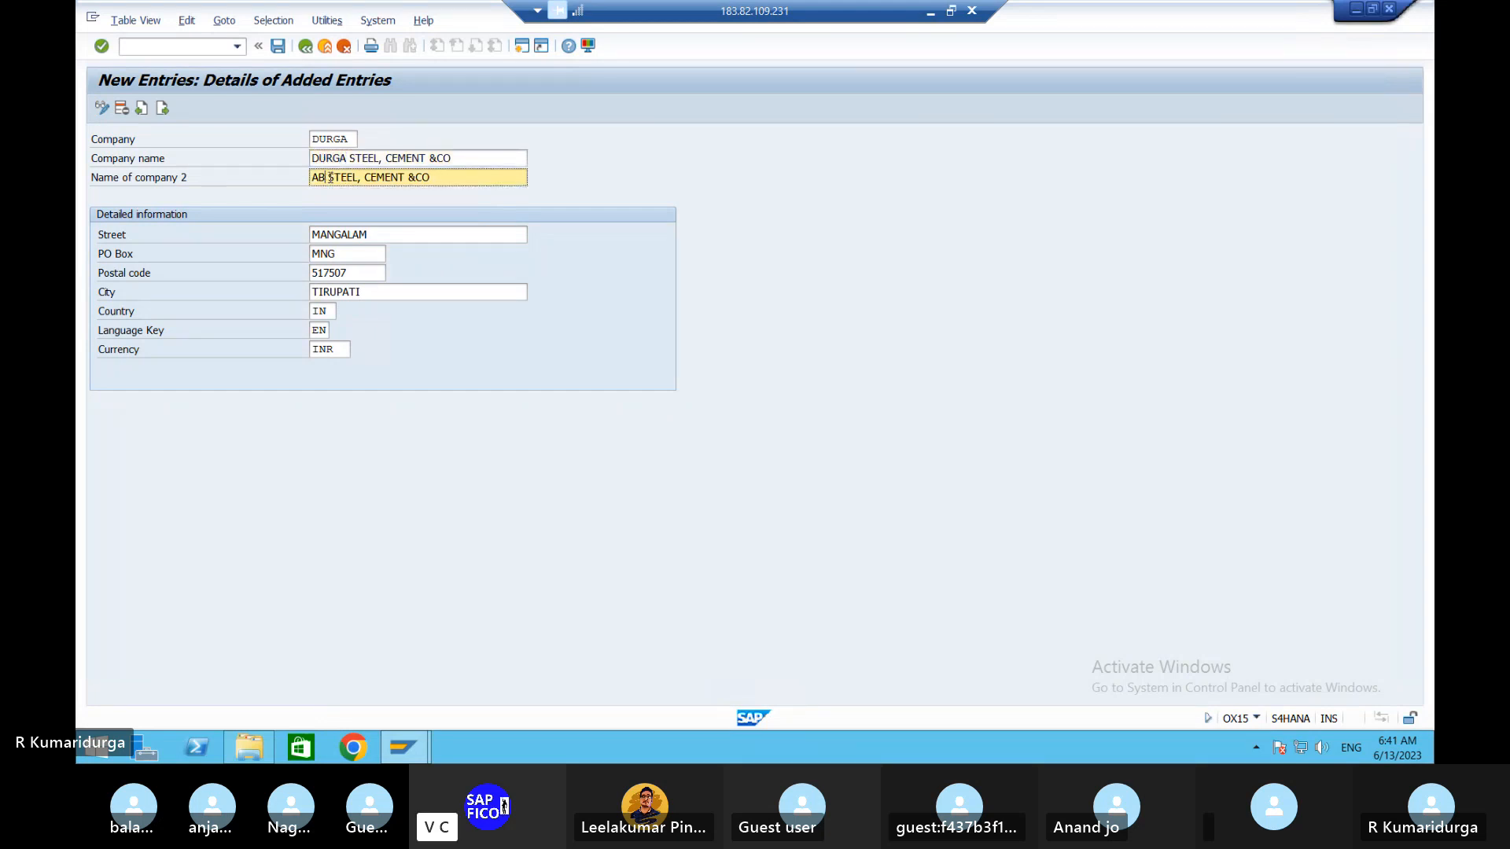
text(DURGA)
key(Return)
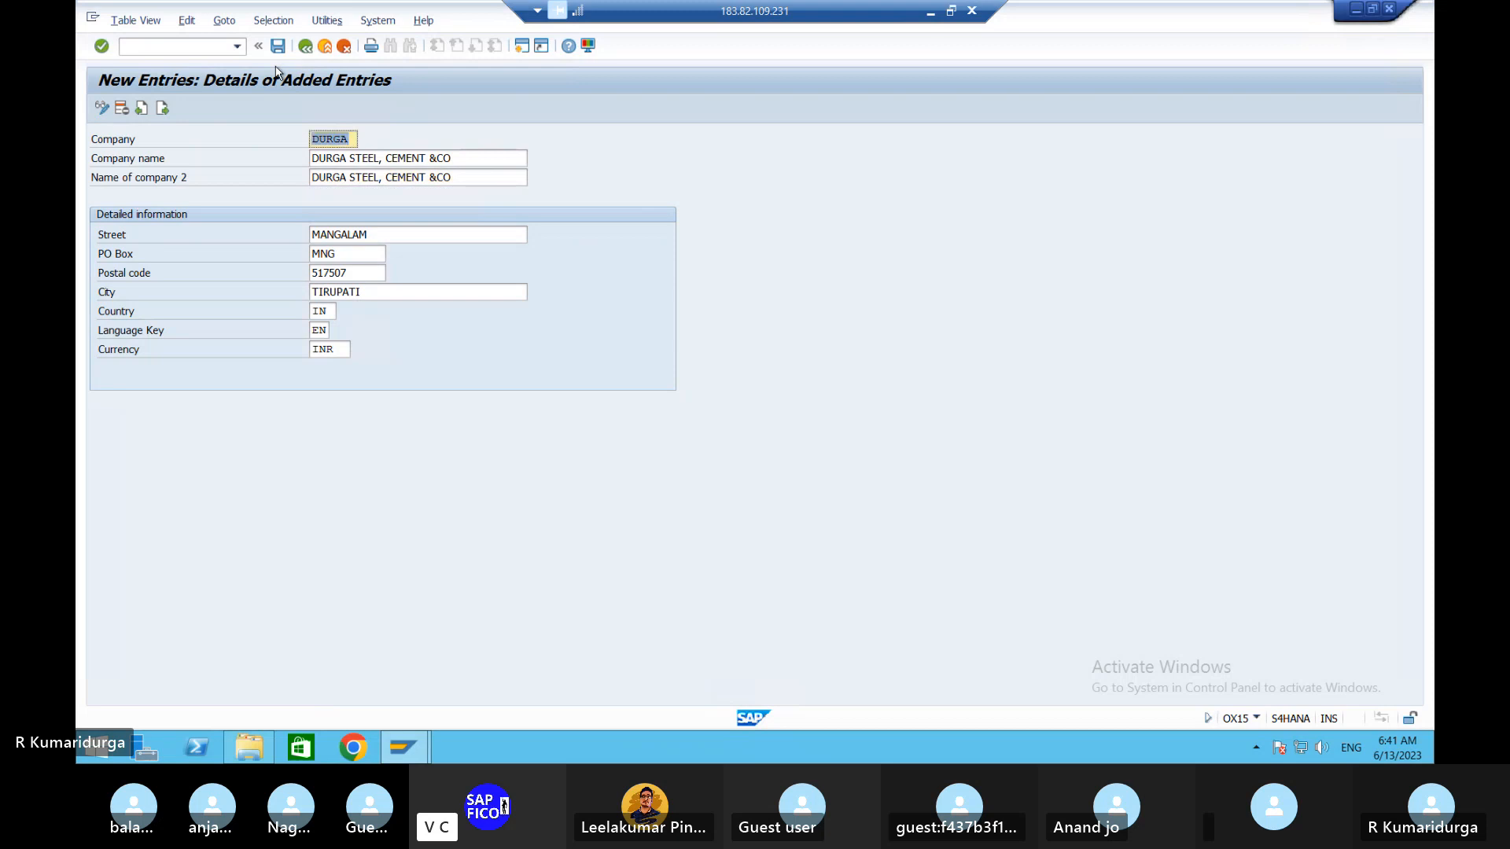
click(278, 46)
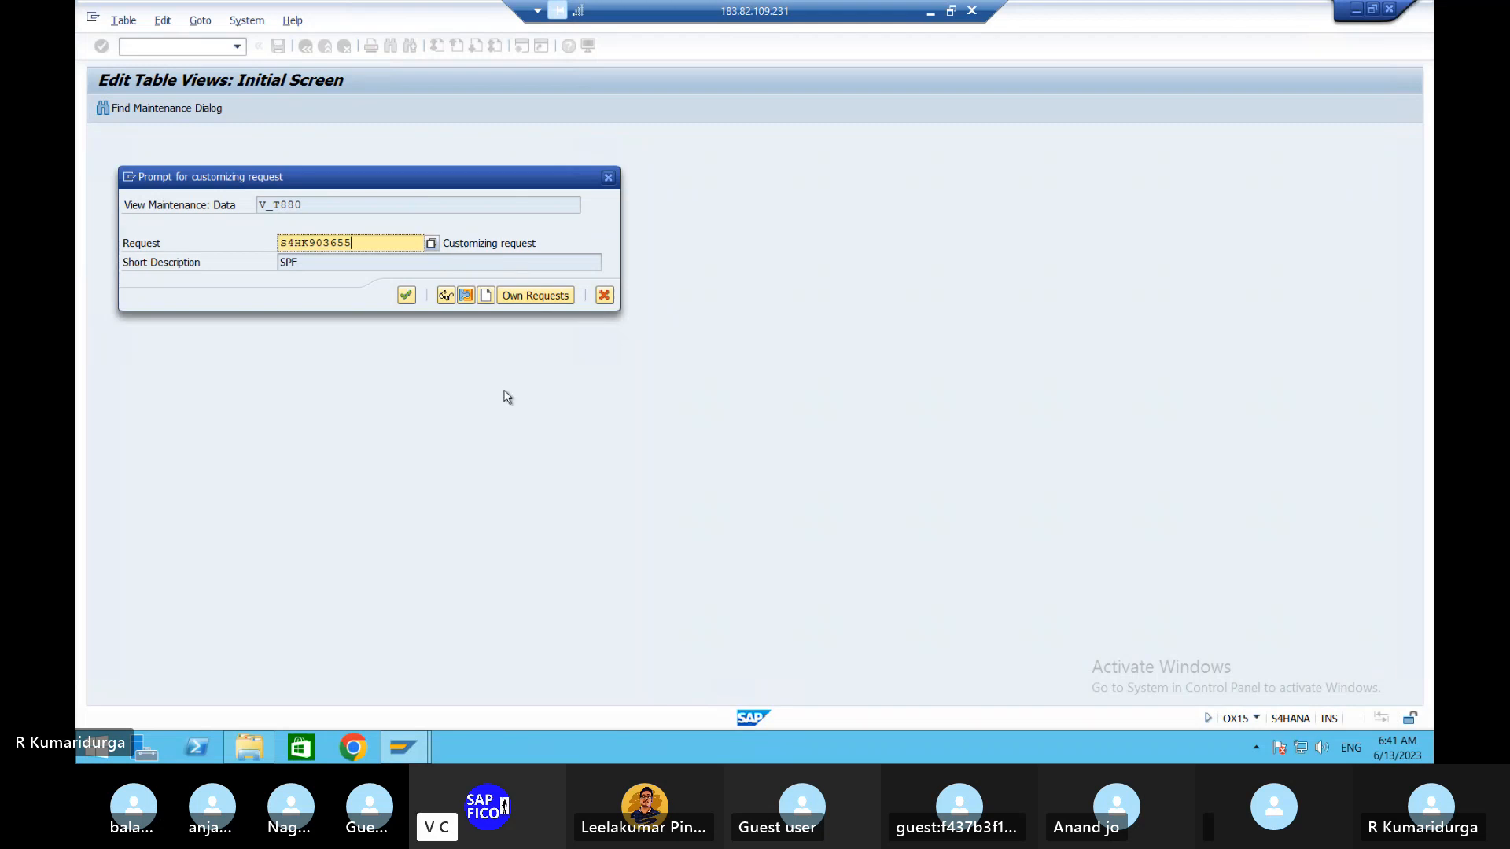
- In Word, add '----' after OX15 on line 1, removing an accidentally pasted server address
click(931, 11)
click(785, 320)
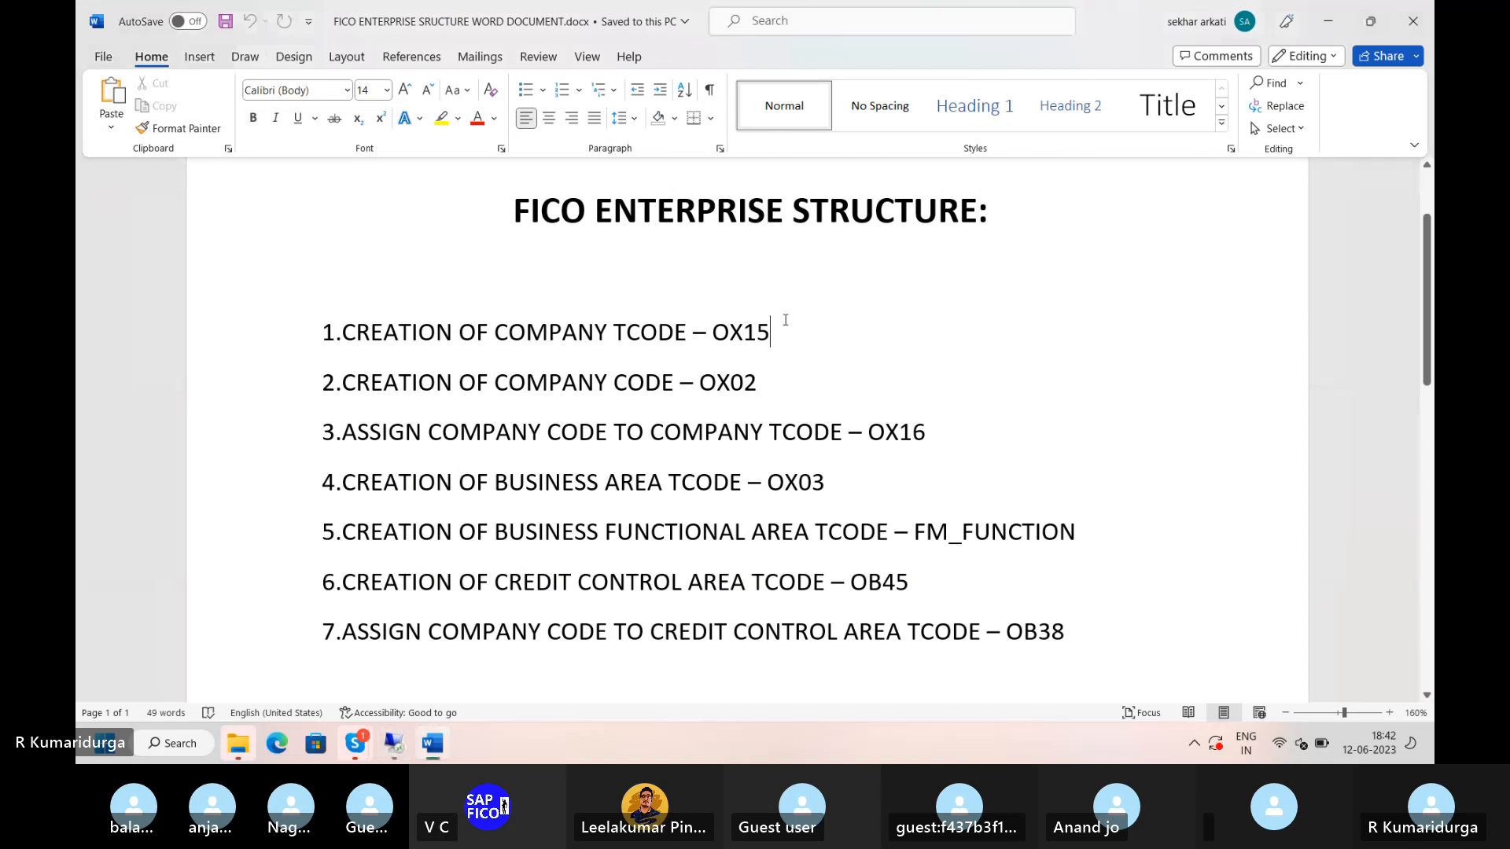
text(----)
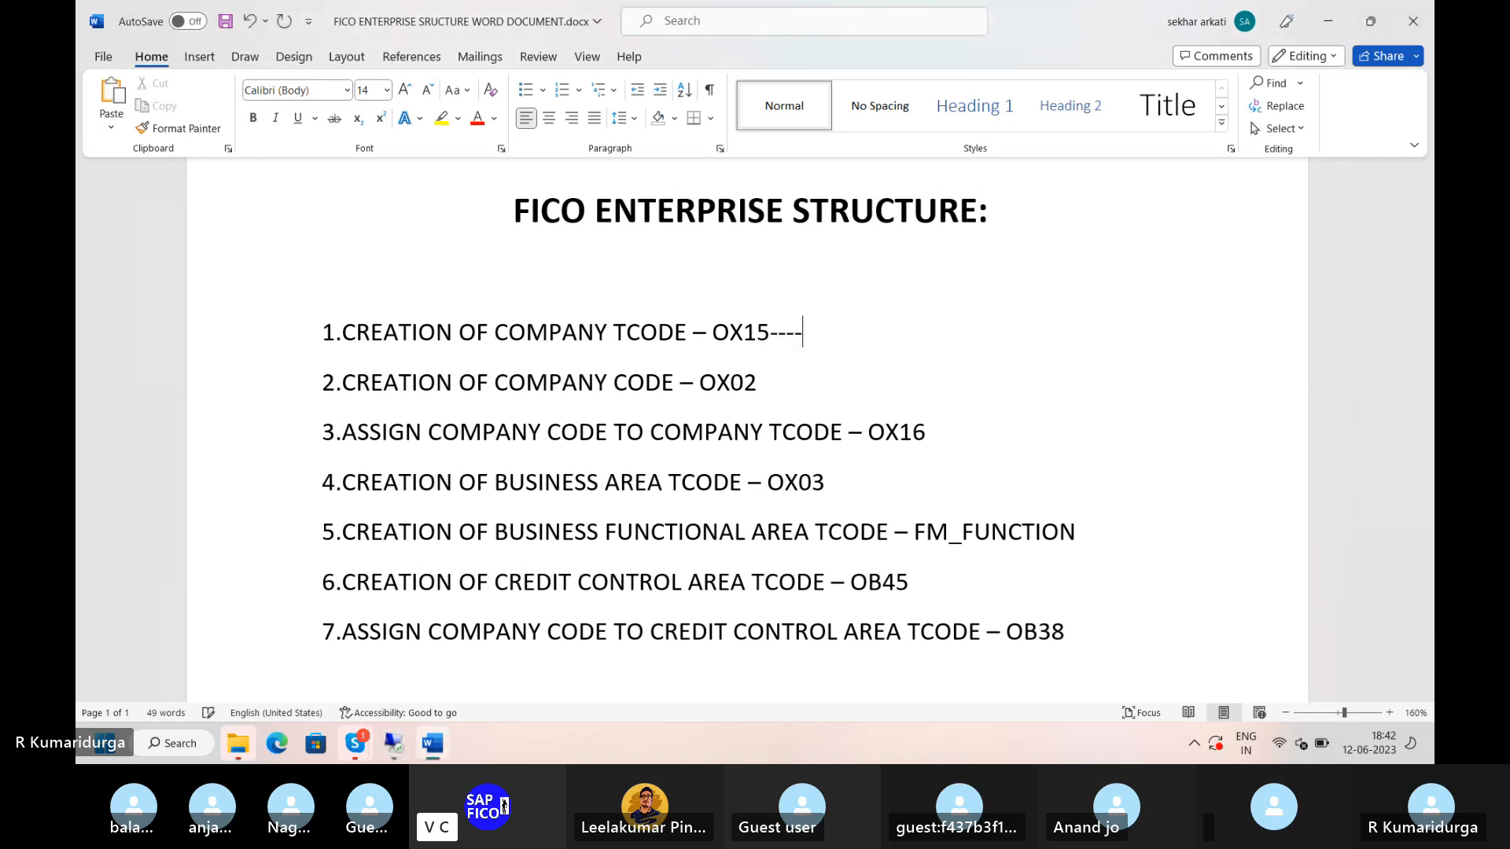
text(ip : 183.82.109.231:3396)
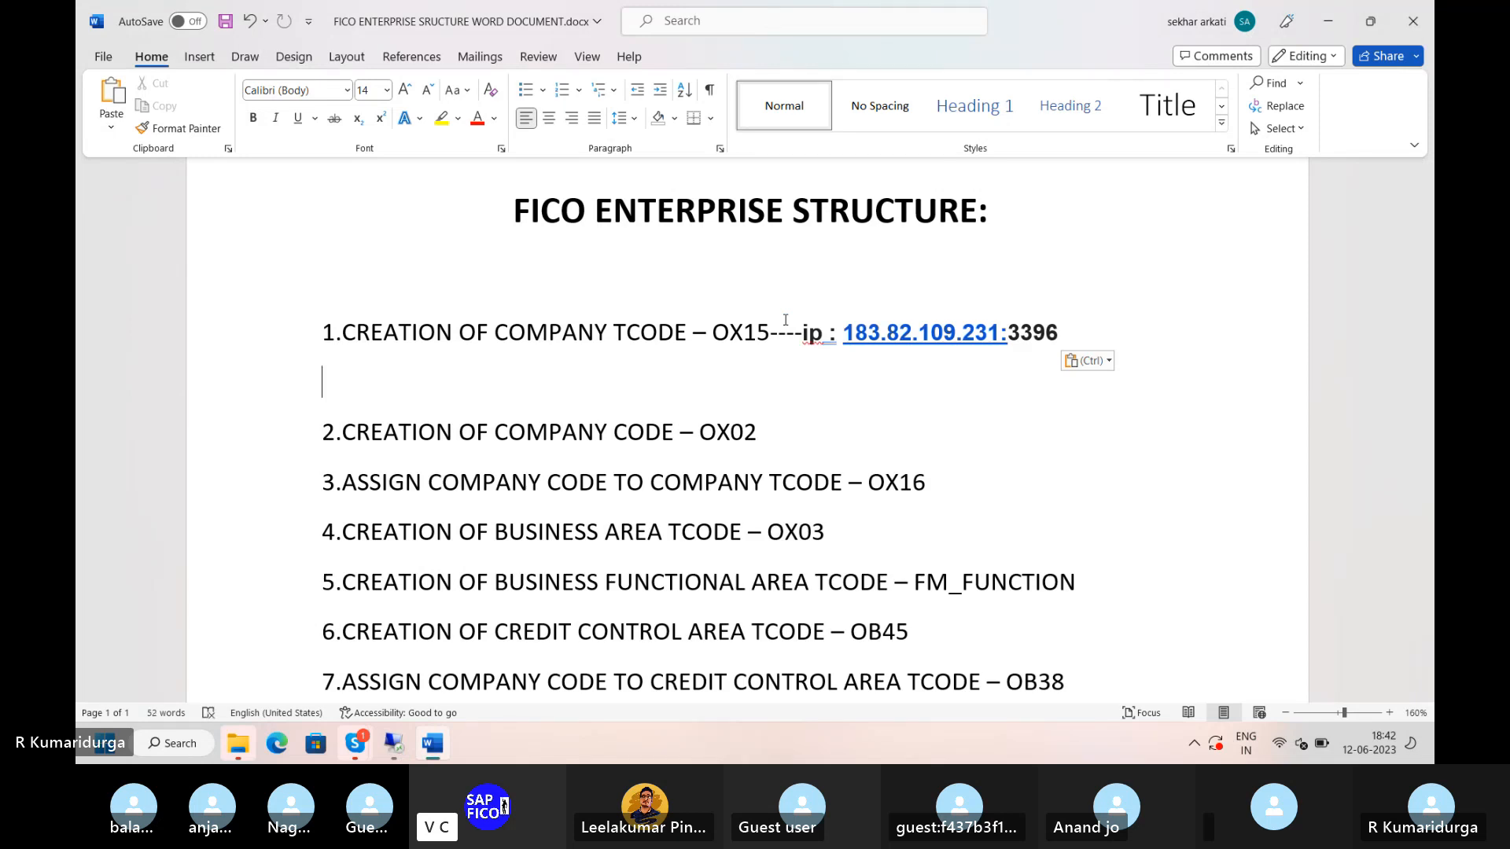
click(801, 333)
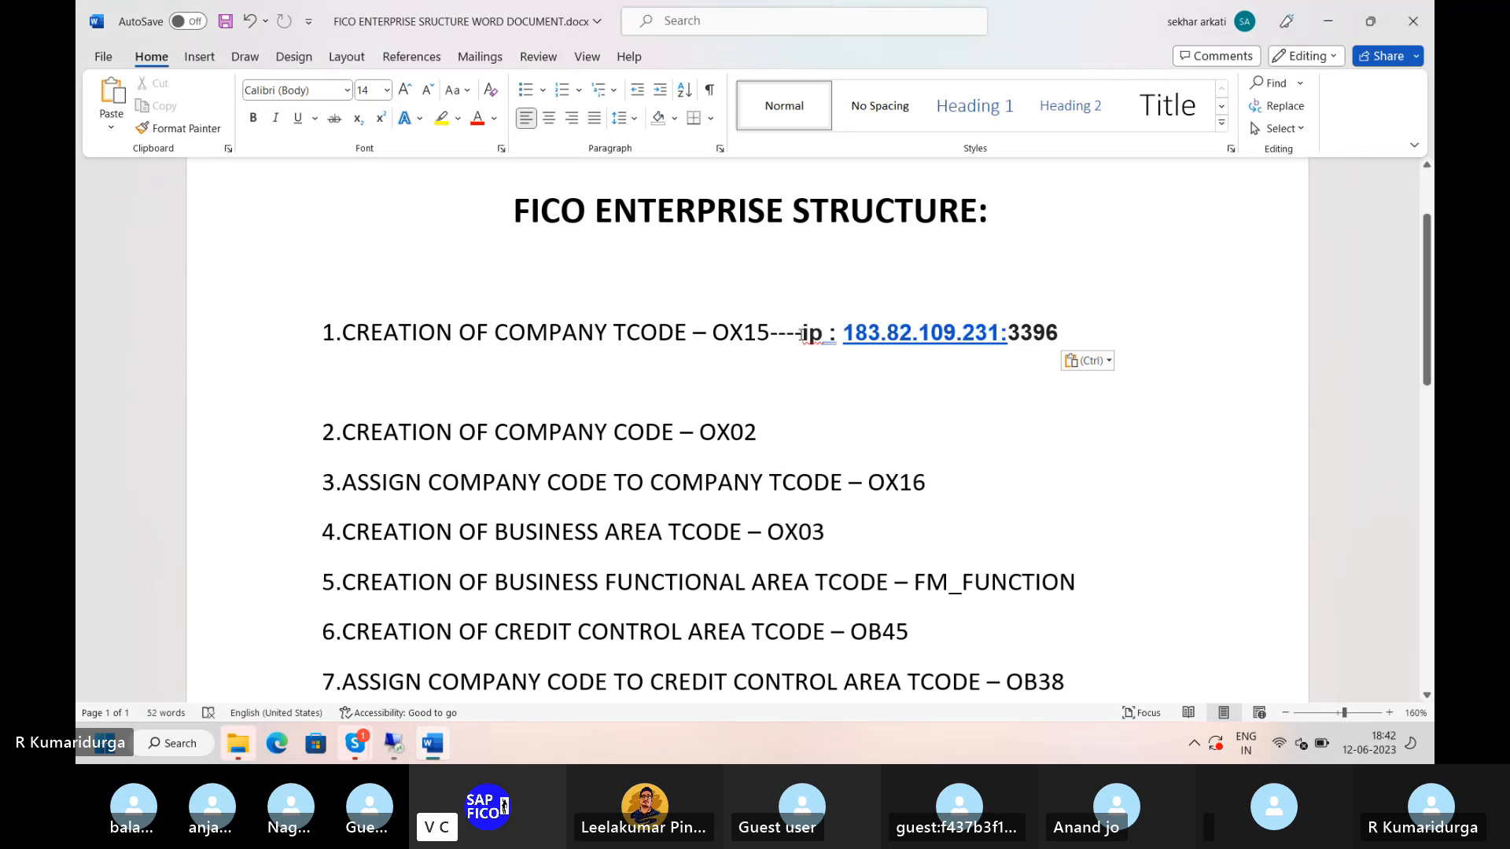
key(Delete)
key(Delete)
key(Delete)
key(Delete)
key(Delete)
key(Delete)
key(Delete)
key(Delete)
key(Delete)
key(Delete)
key(Delete)
key(Delete)
key(Delete)
key(Delete)
key(Delete)
key(Delete)
key(Delete)
key(Delete)
key(Delete)
key(Delete)
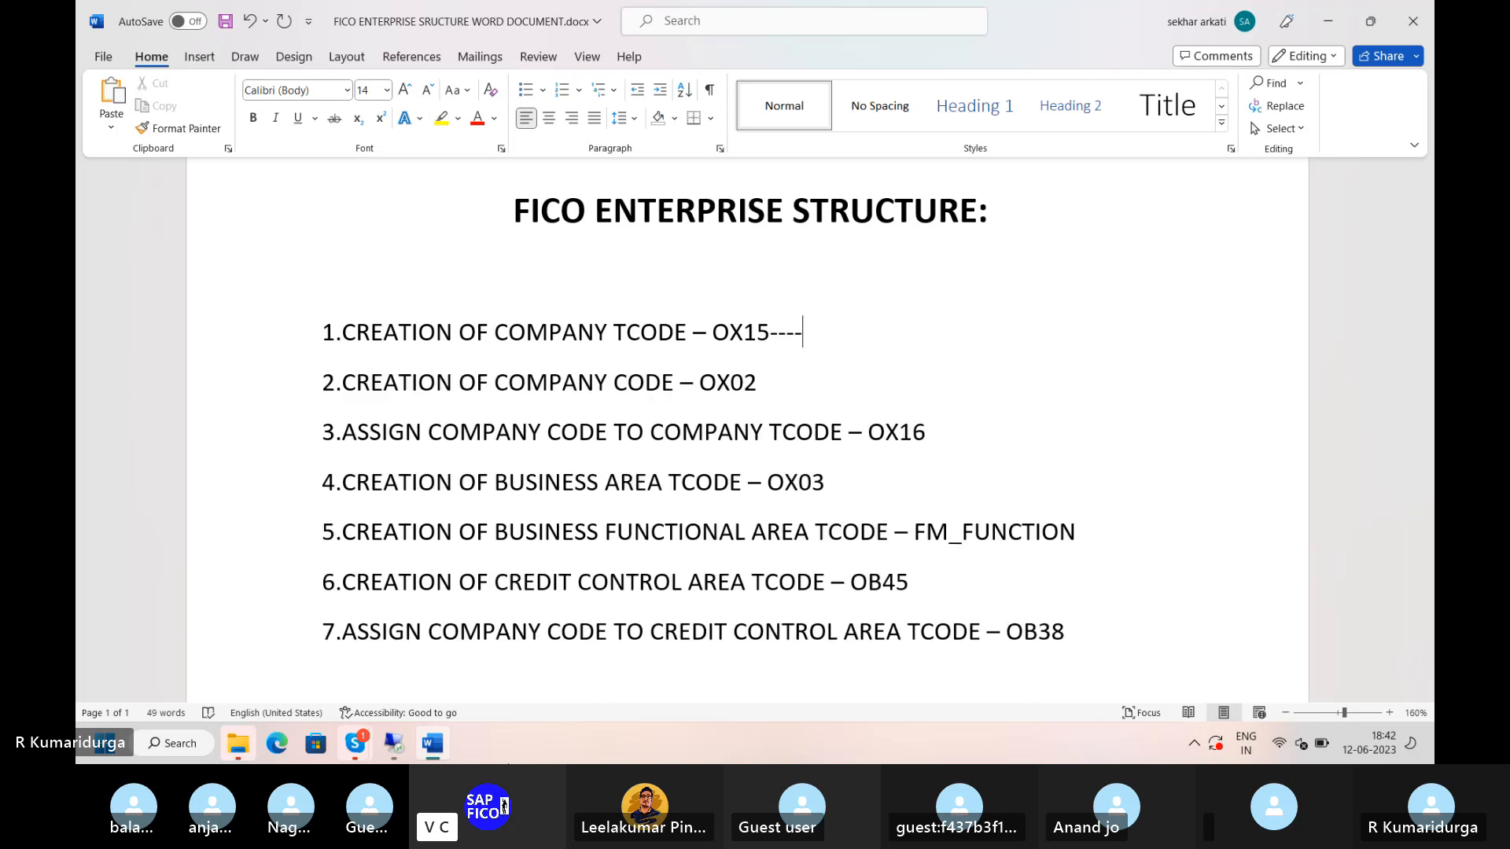
click(390, 740)
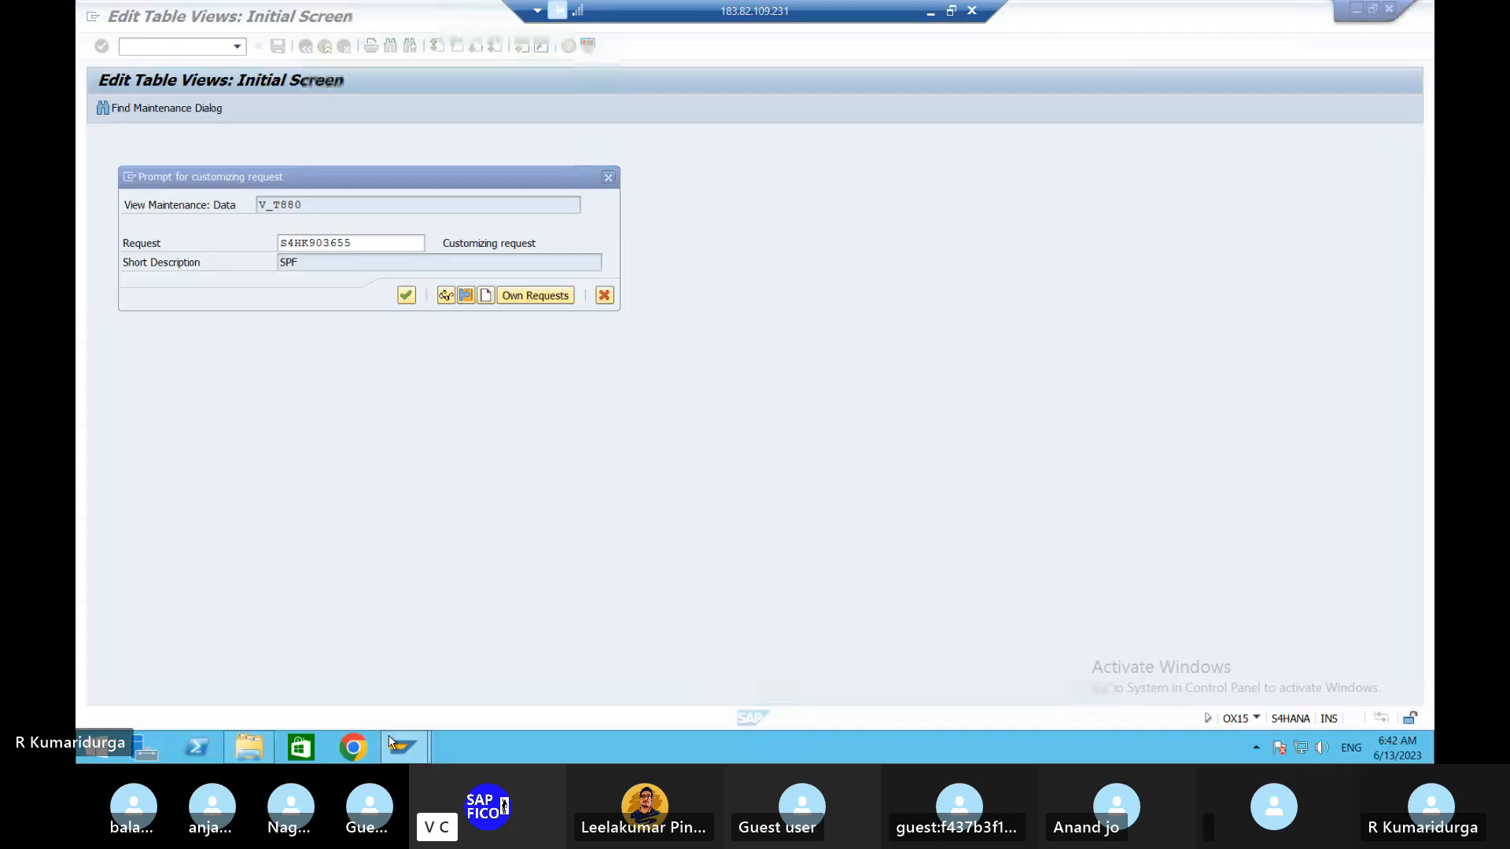
- View customizing request S4HK903655's details and copy its number, then return to Word
click(387, 244)
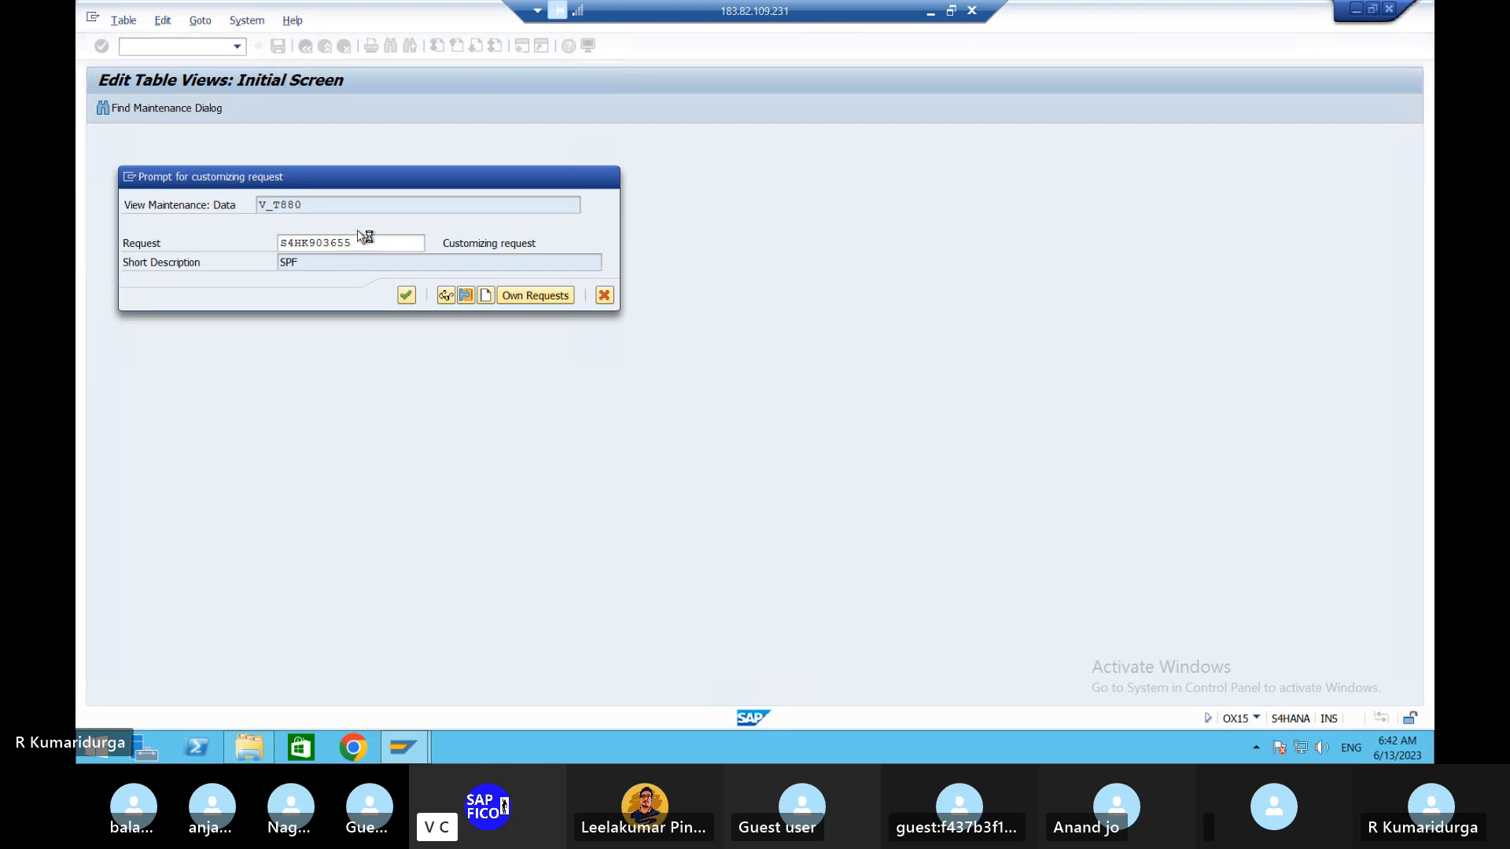
click(406, 296)
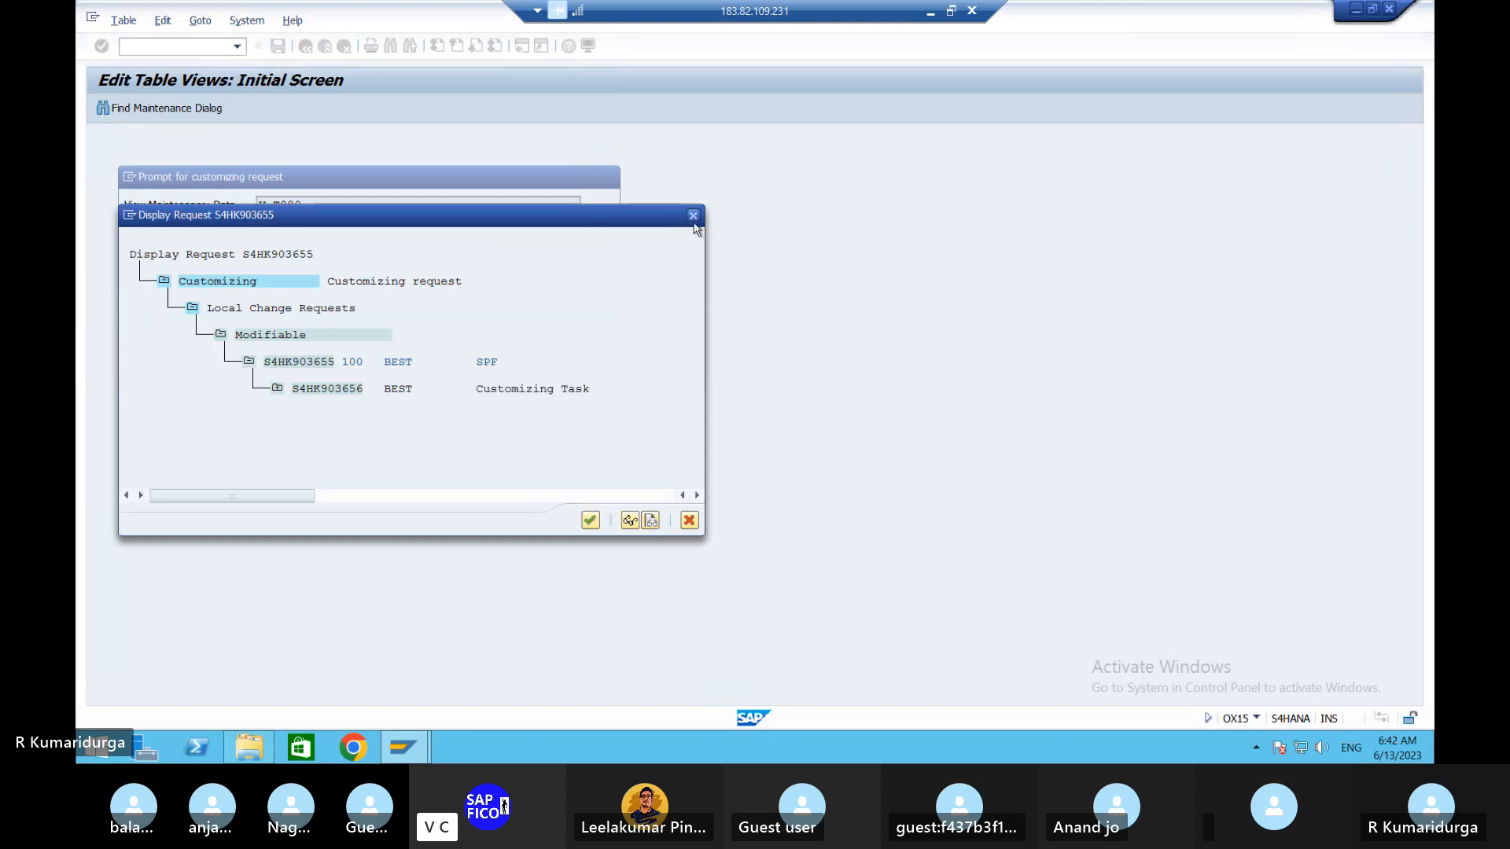
click(694, 217)
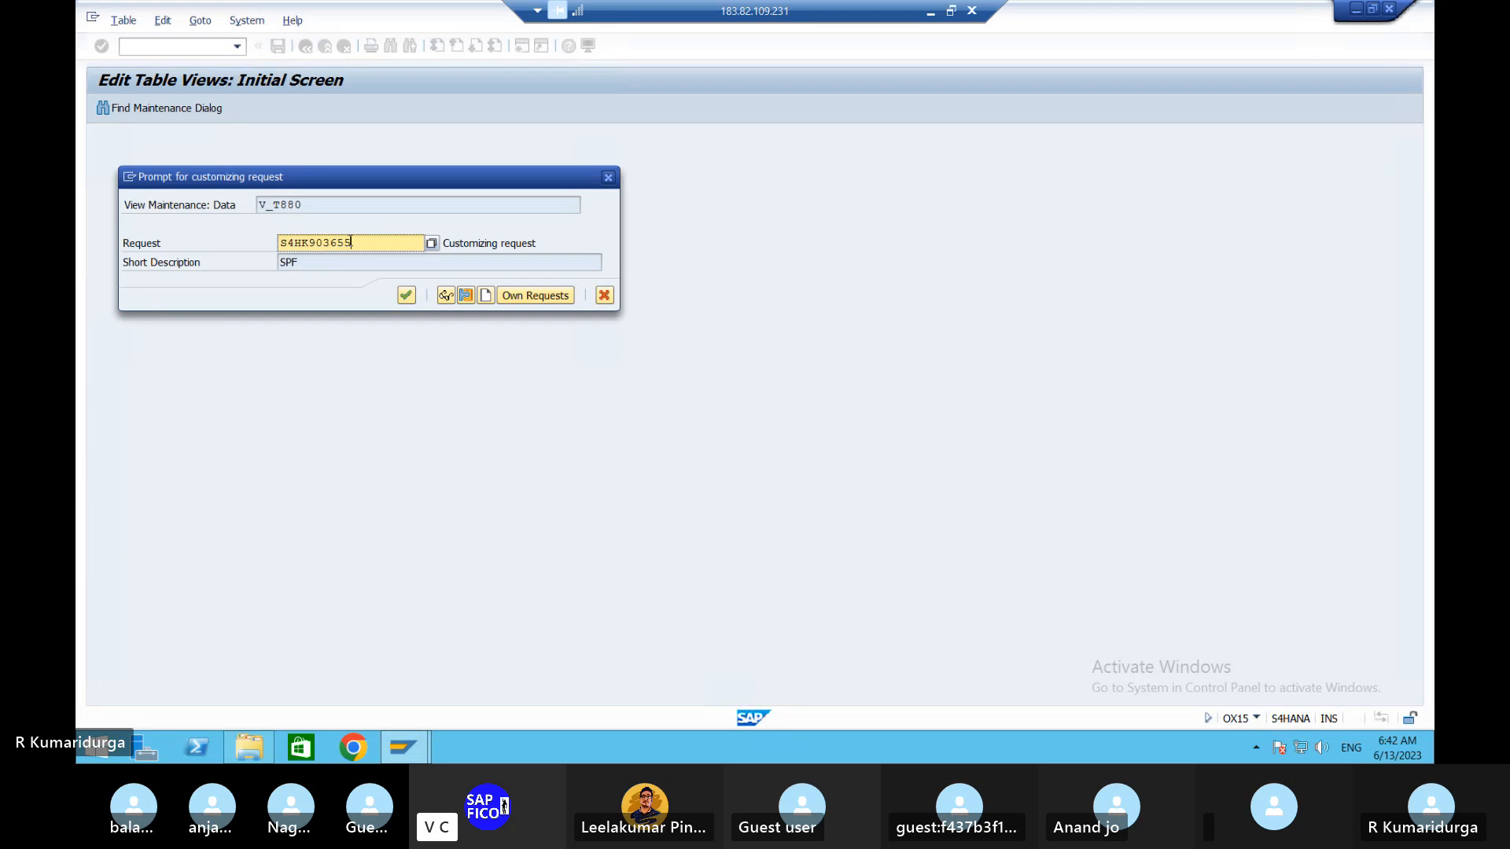
key(shift+Left)
key(shift+Left)
key(shift+Left)
key(shift+Left)
key(shift+Left)
key(shift+Left)
key(shift+Left)
key(shift+Left)
key(shift+Left)
key(End)
click(930, 13)
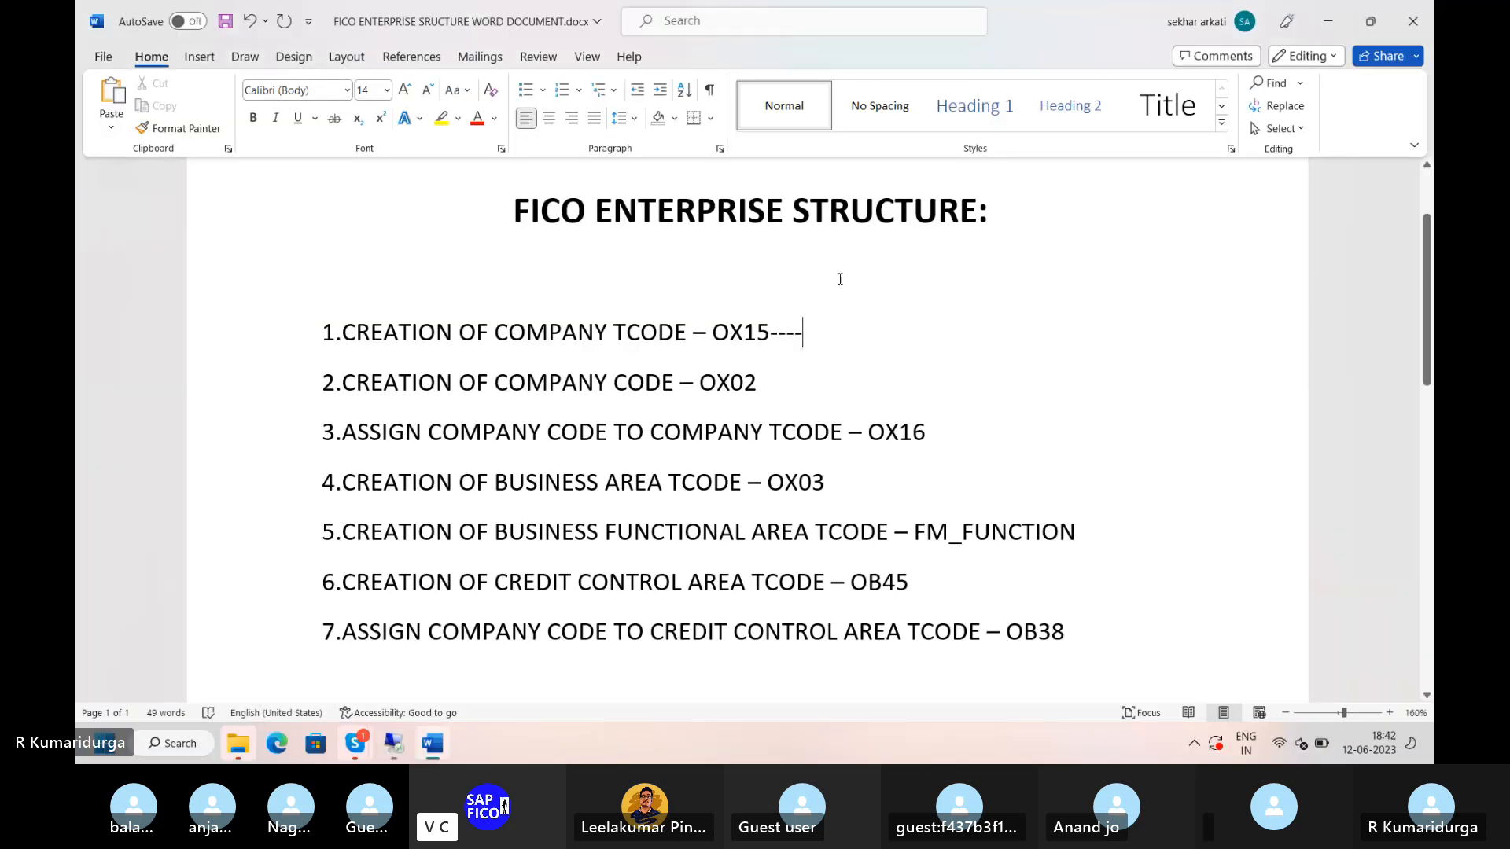
- Paste after OX15---- on line 1, delete the wrongly pasted IP address, then return to SAP
text(ip : 183.82.109.231:3396)
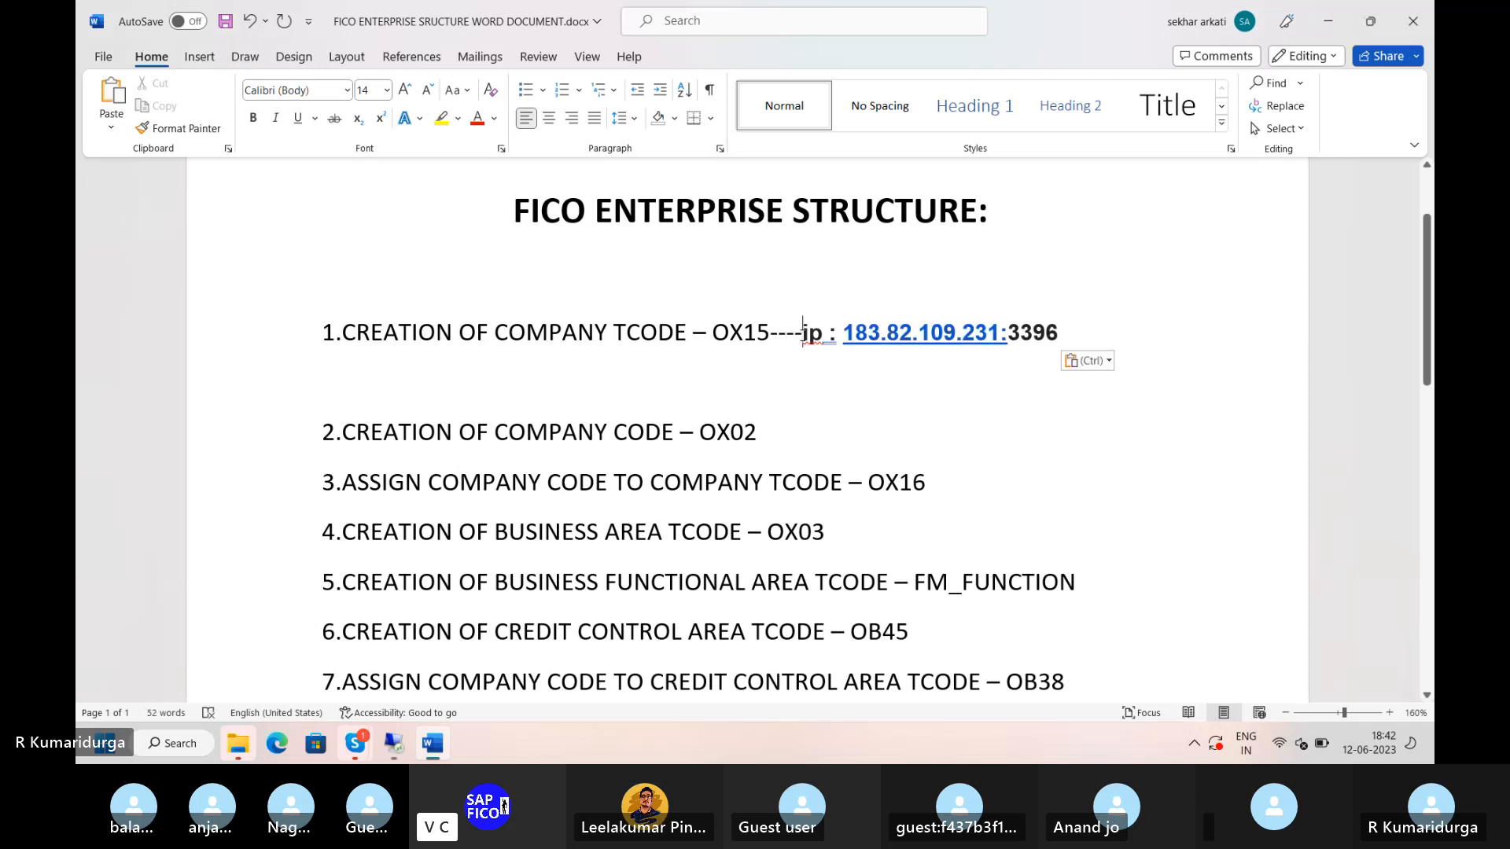
key(shift+Right)
key(shift+Right)
key(shift+Right)
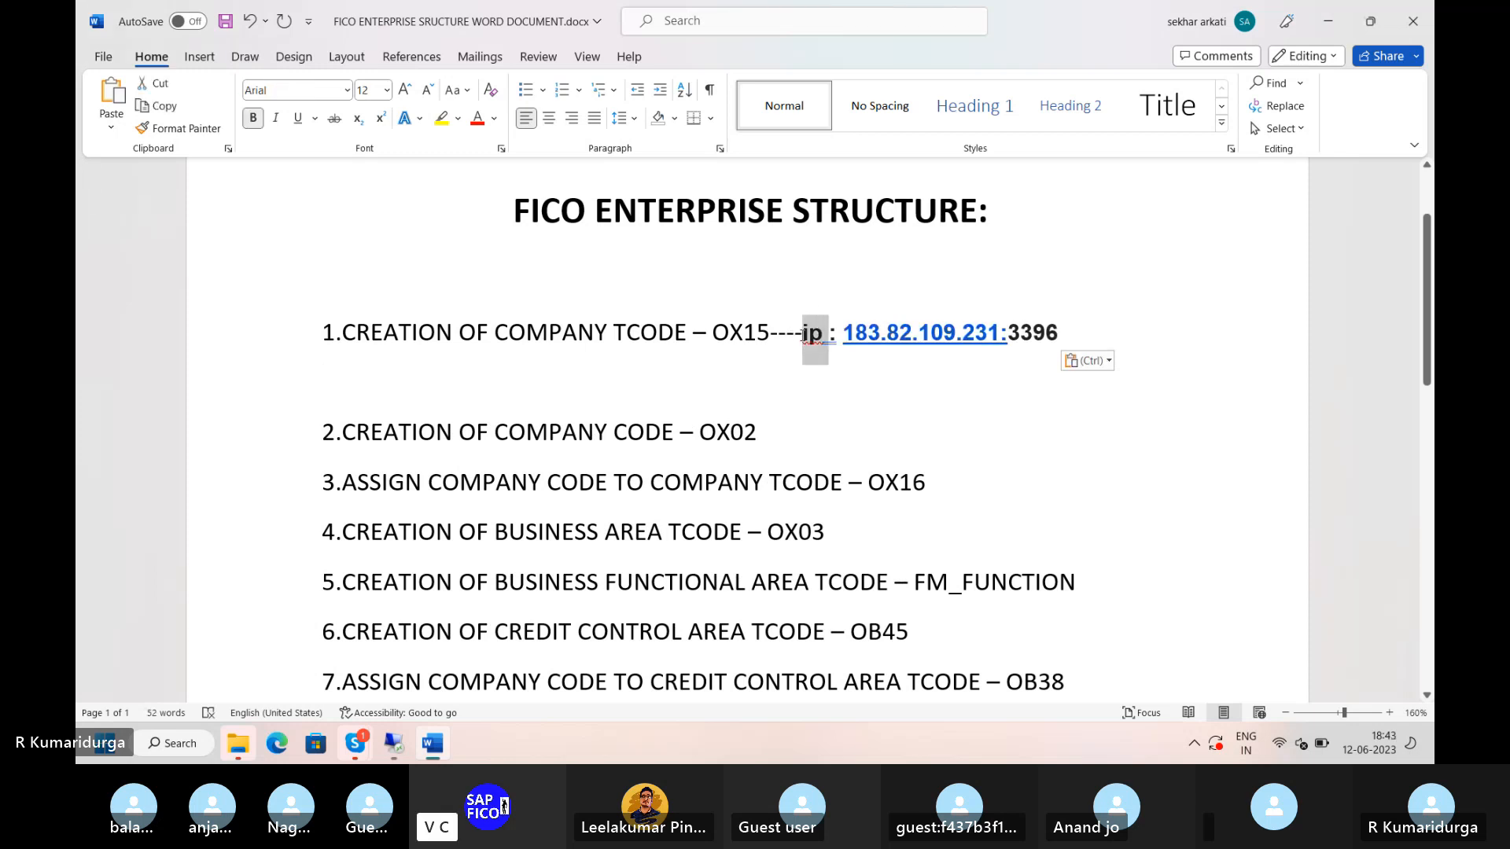
key(shift+Down)
key(shift+Right)
key(shift+Right)
key(shift+Right)
key(shift+Left)
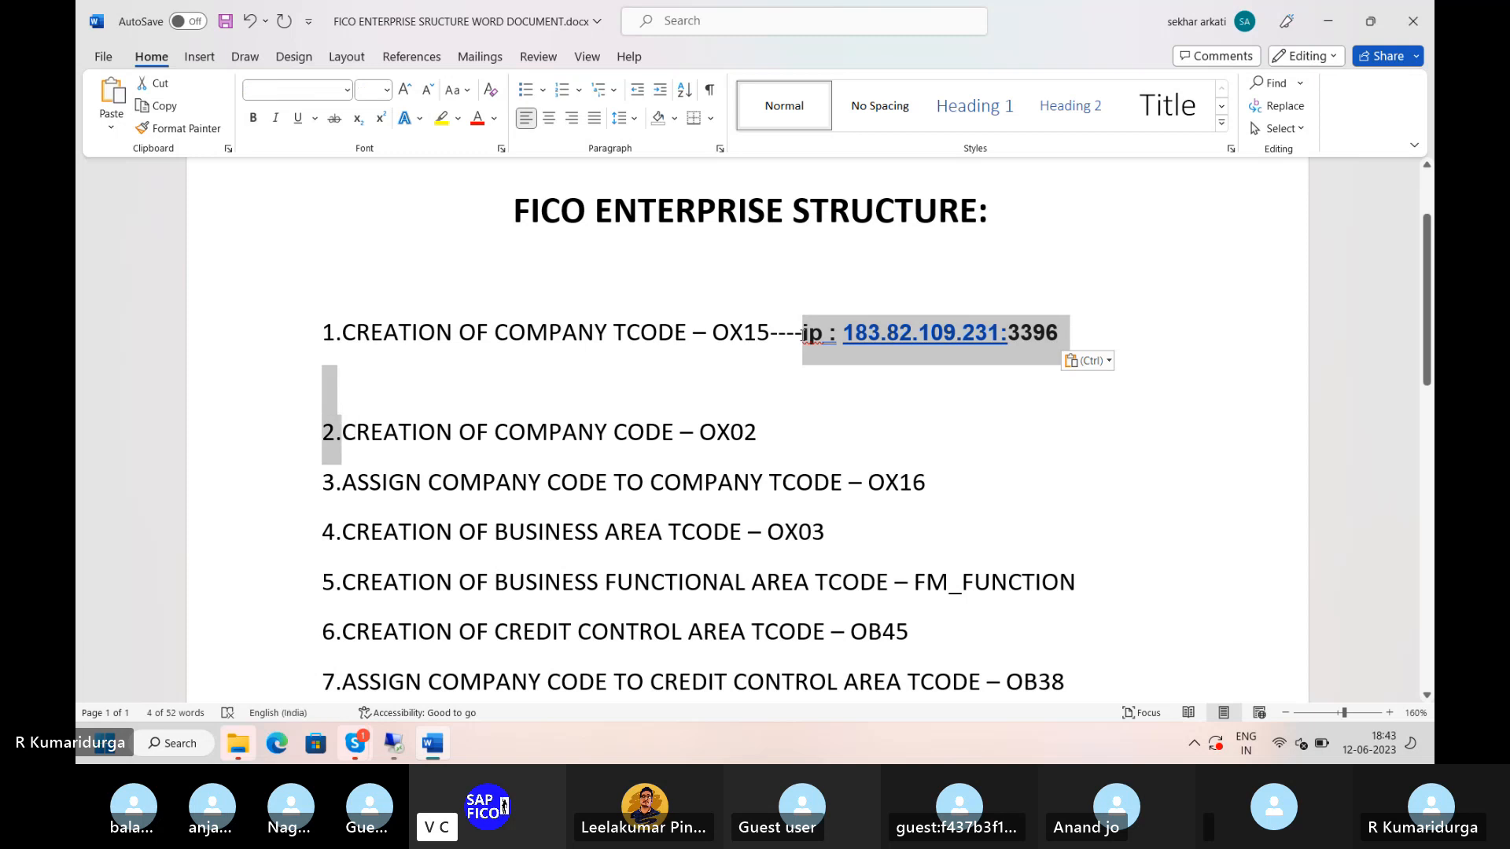
key(shift+Left)
key(shift+Left)
key(shift+Left)
key(shift+Left)
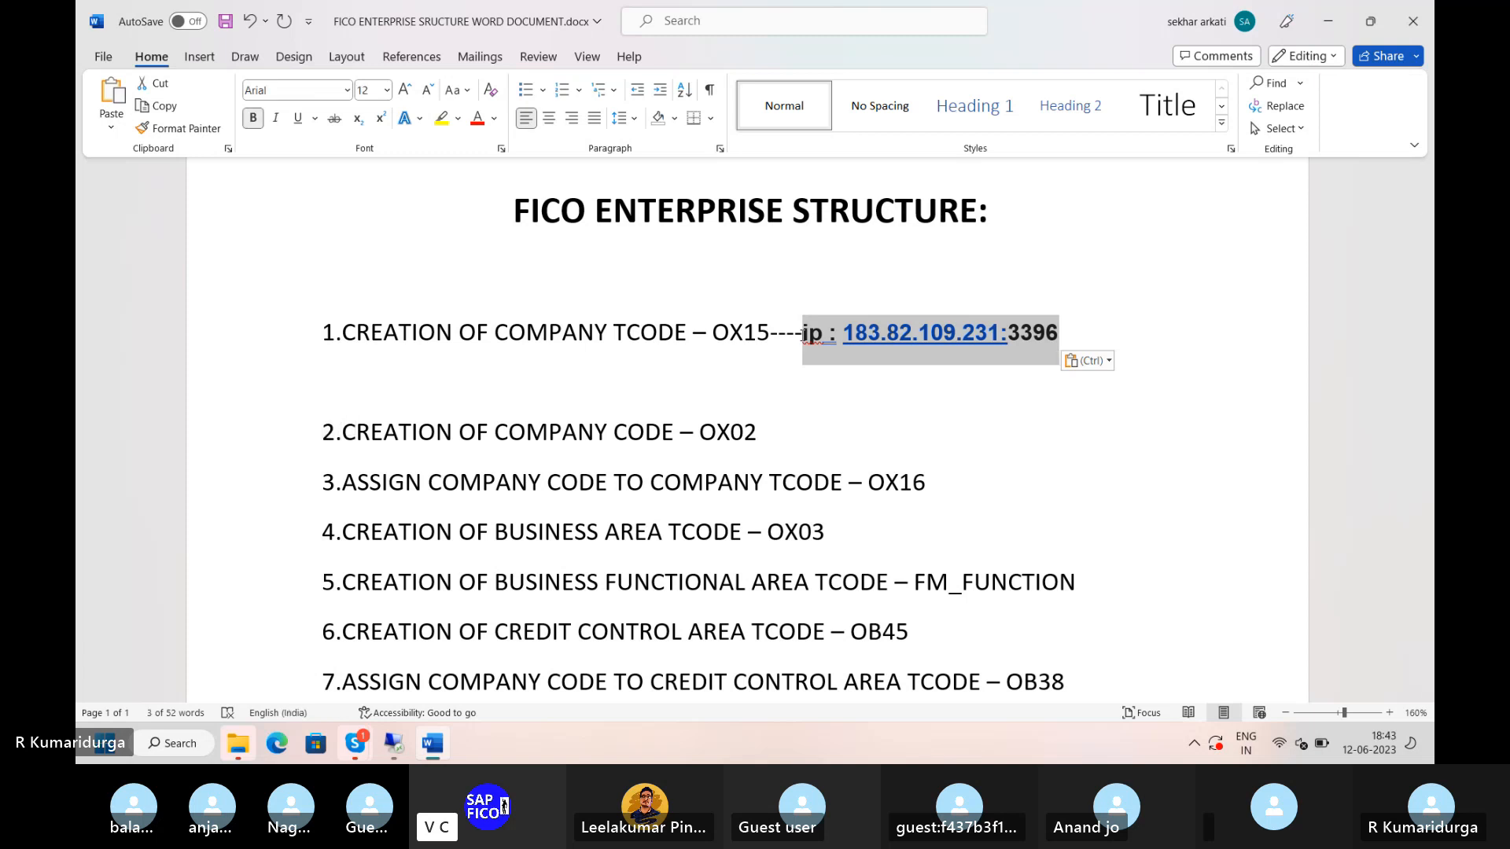
key(Delete)
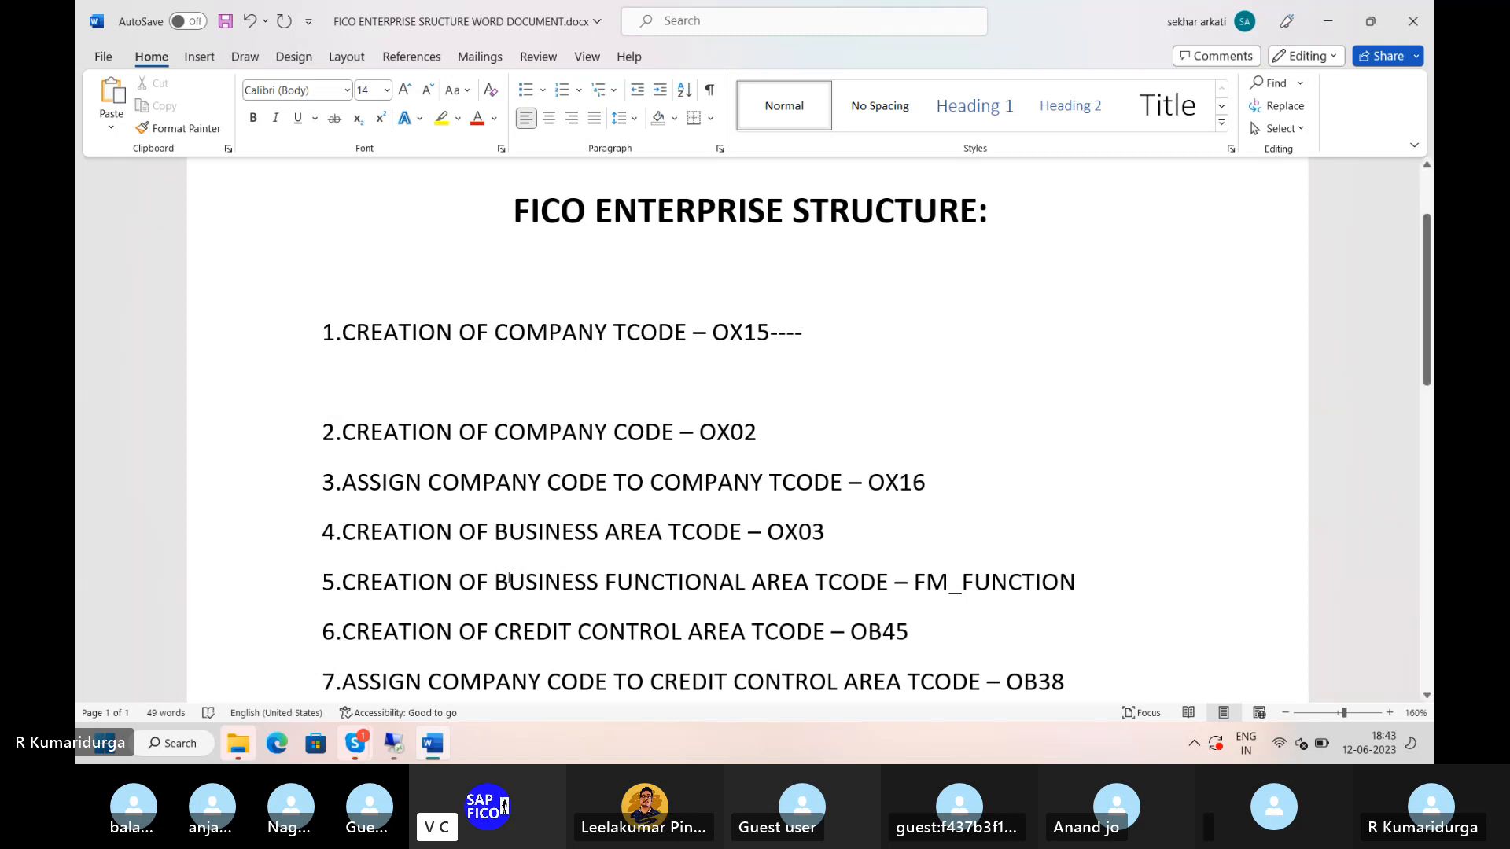
click(393, 744)
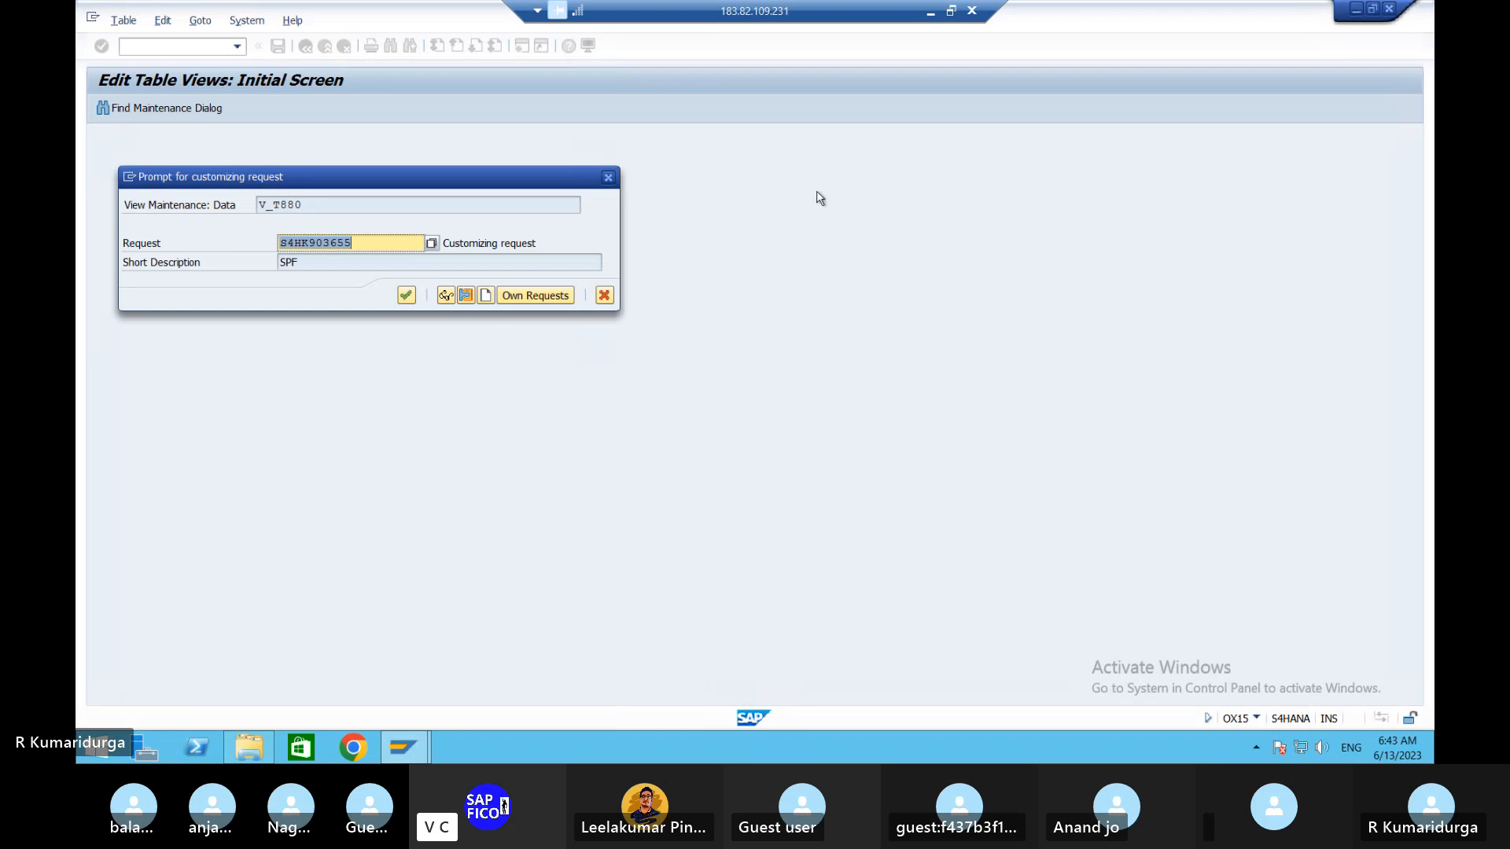
- In Word, type request number S4HK903655 after OX15---- and correct its digits against SAP
click(930, 11)
text(S)
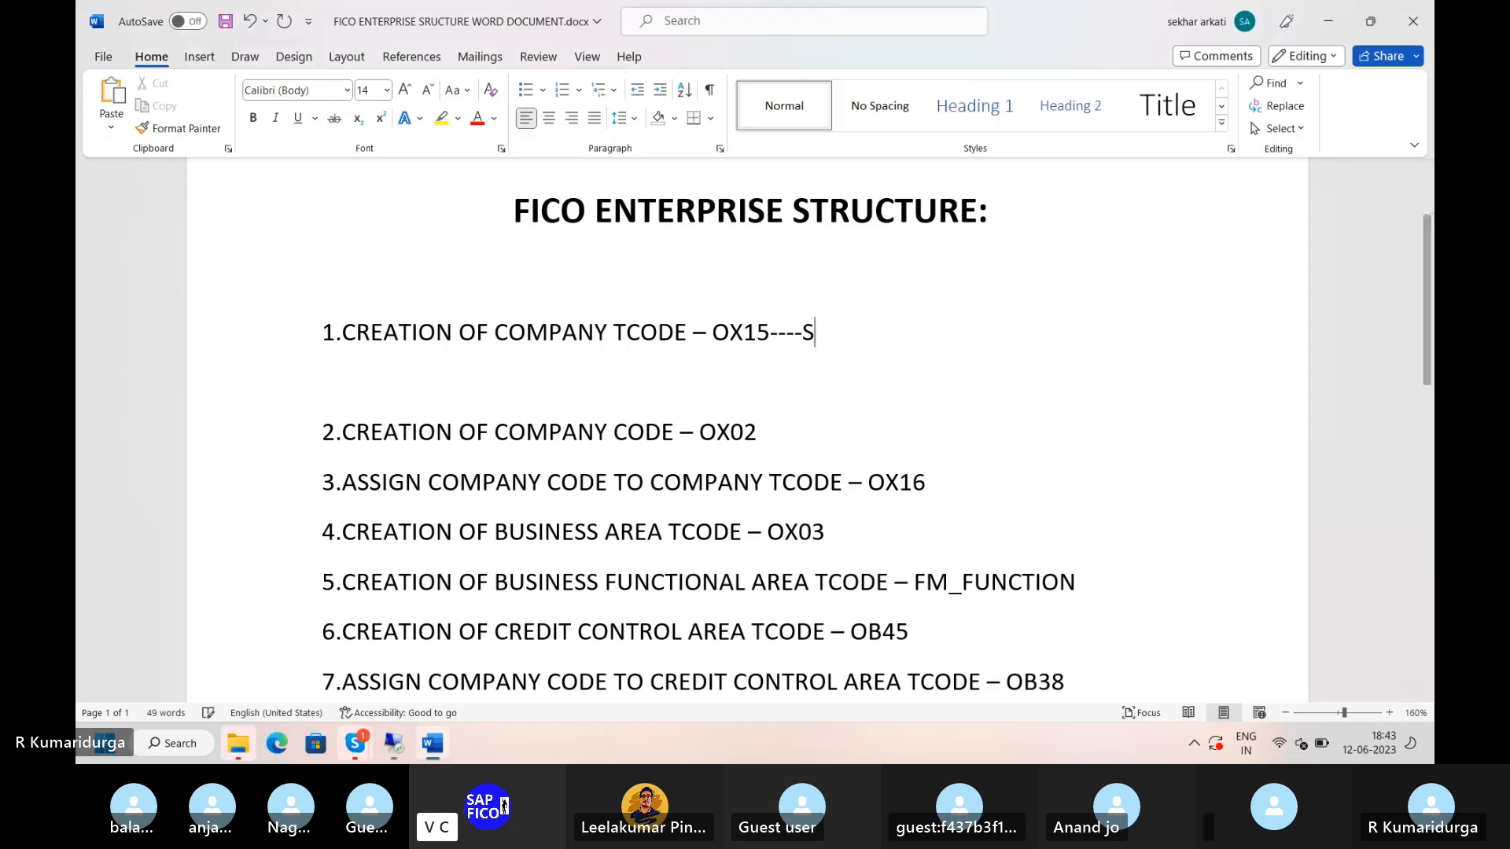
text(4HK)
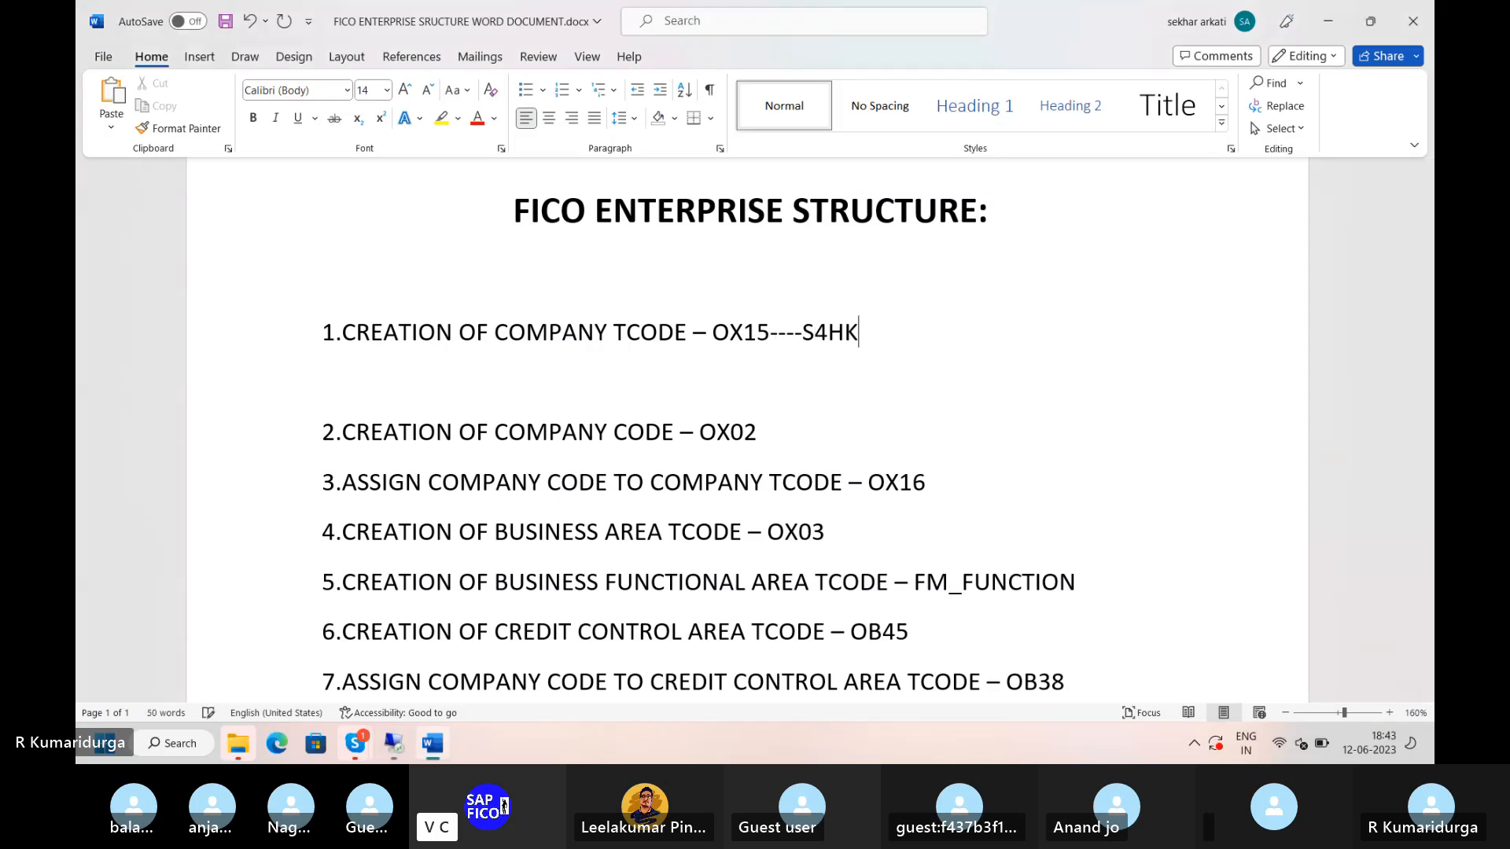
text(9496)
key(BackSpace)
key(BackSpace)
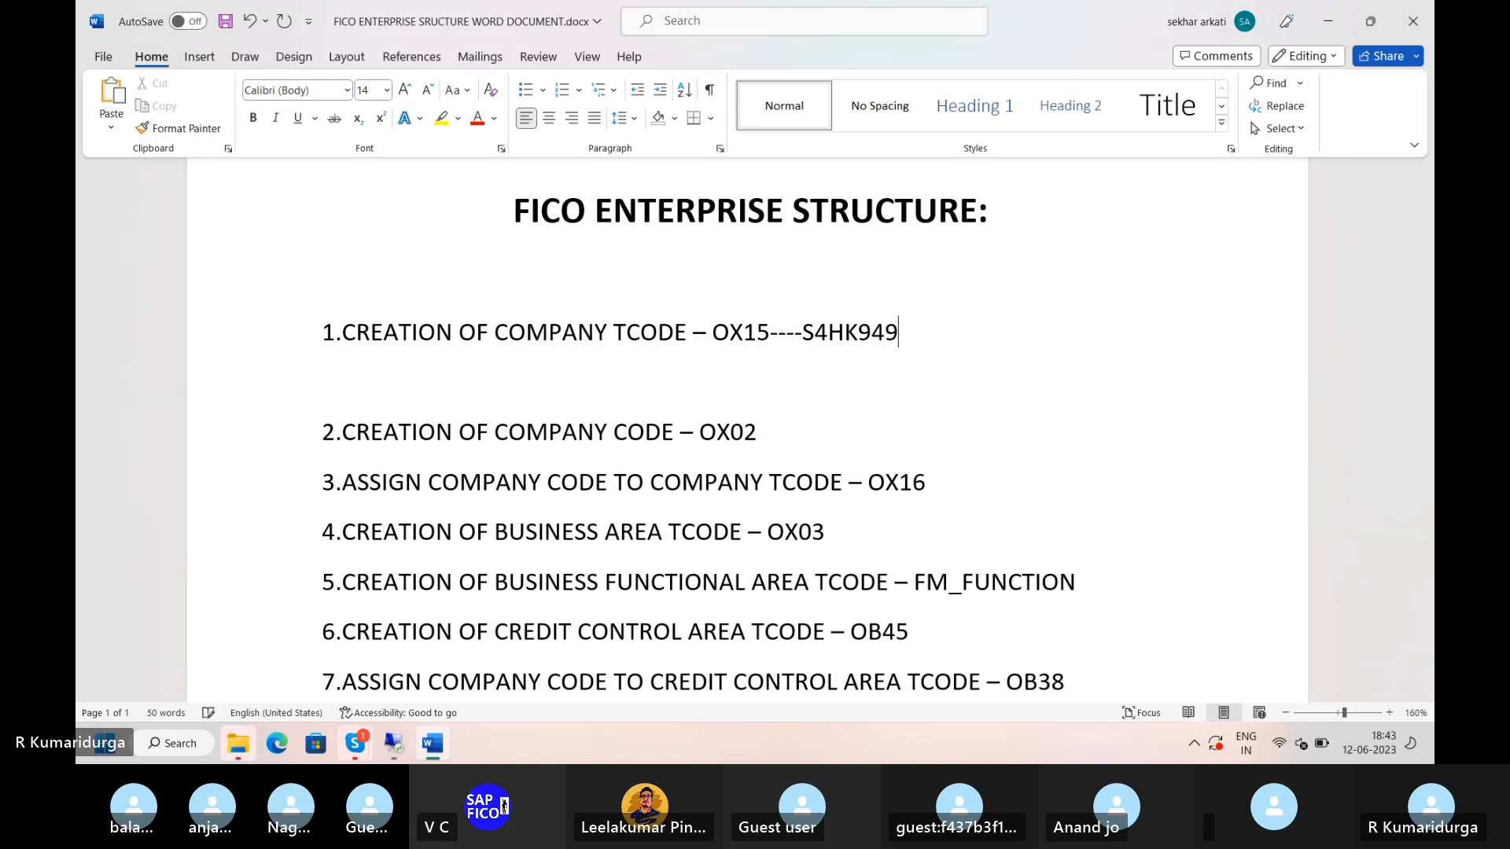
text(60355)
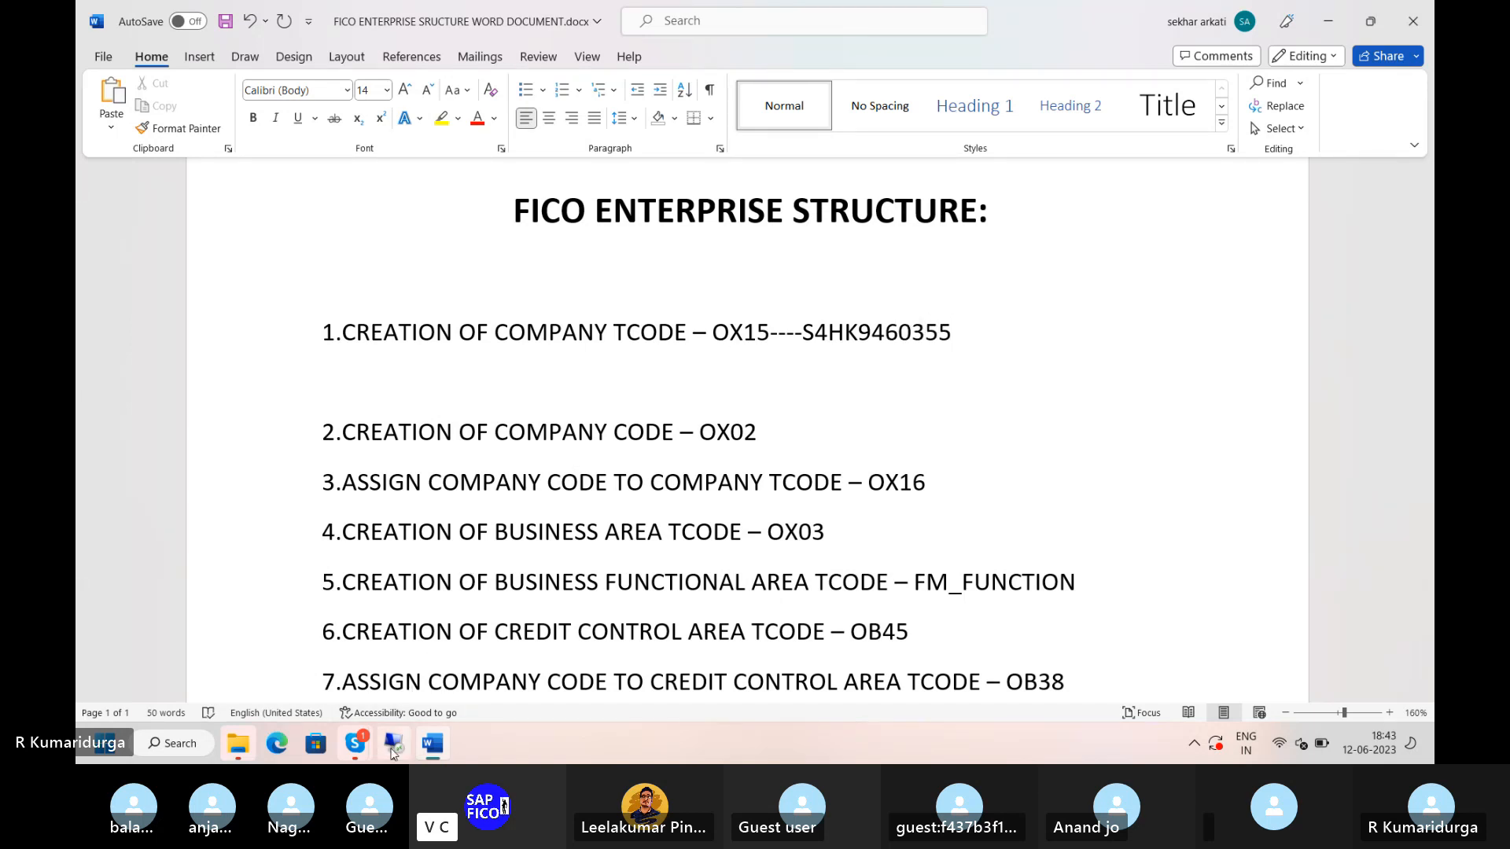
click(392, 751)
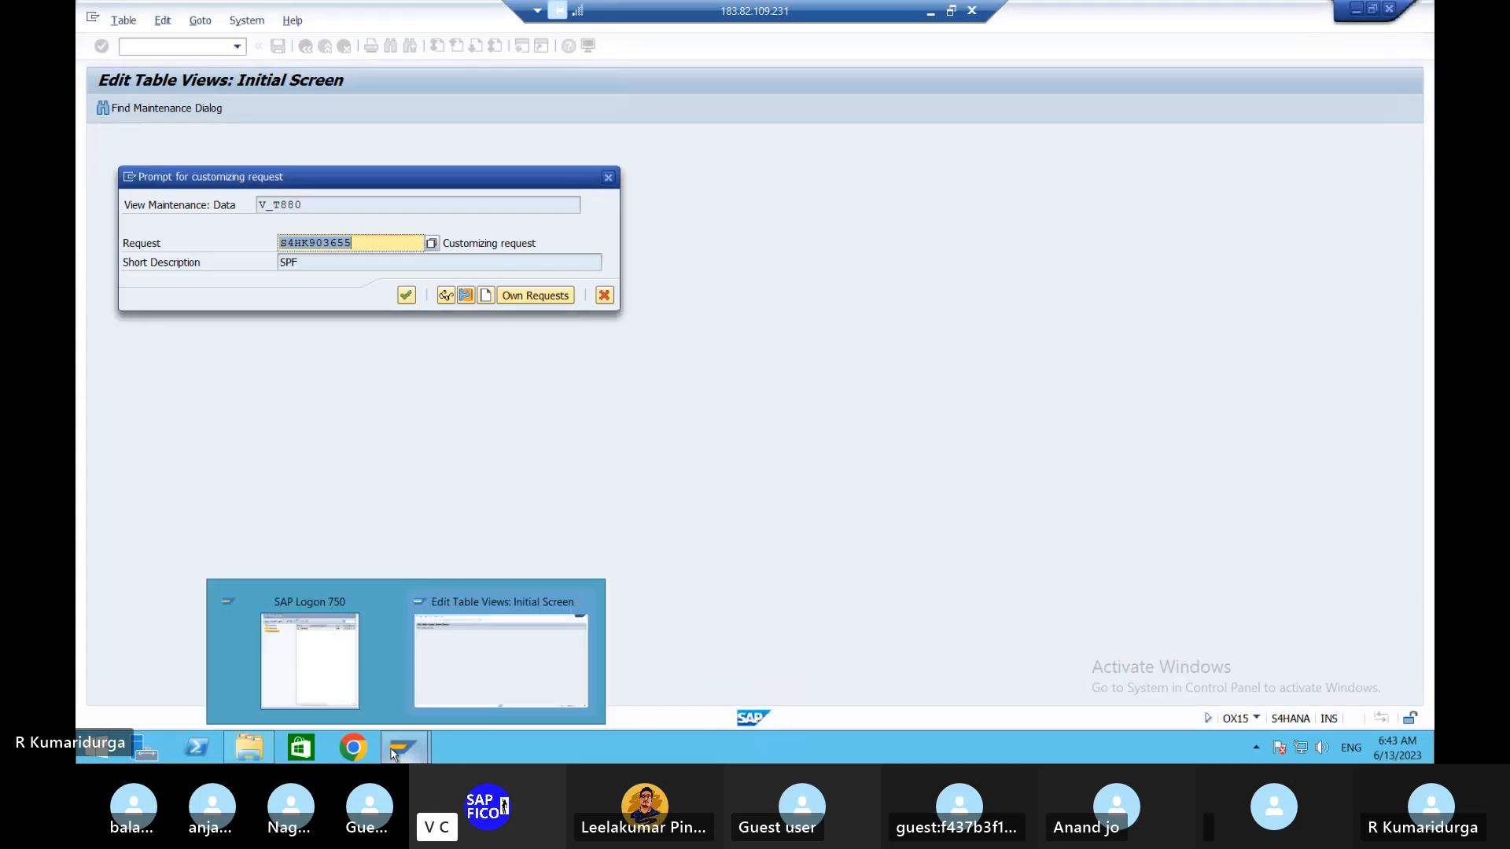
click(931, 11)
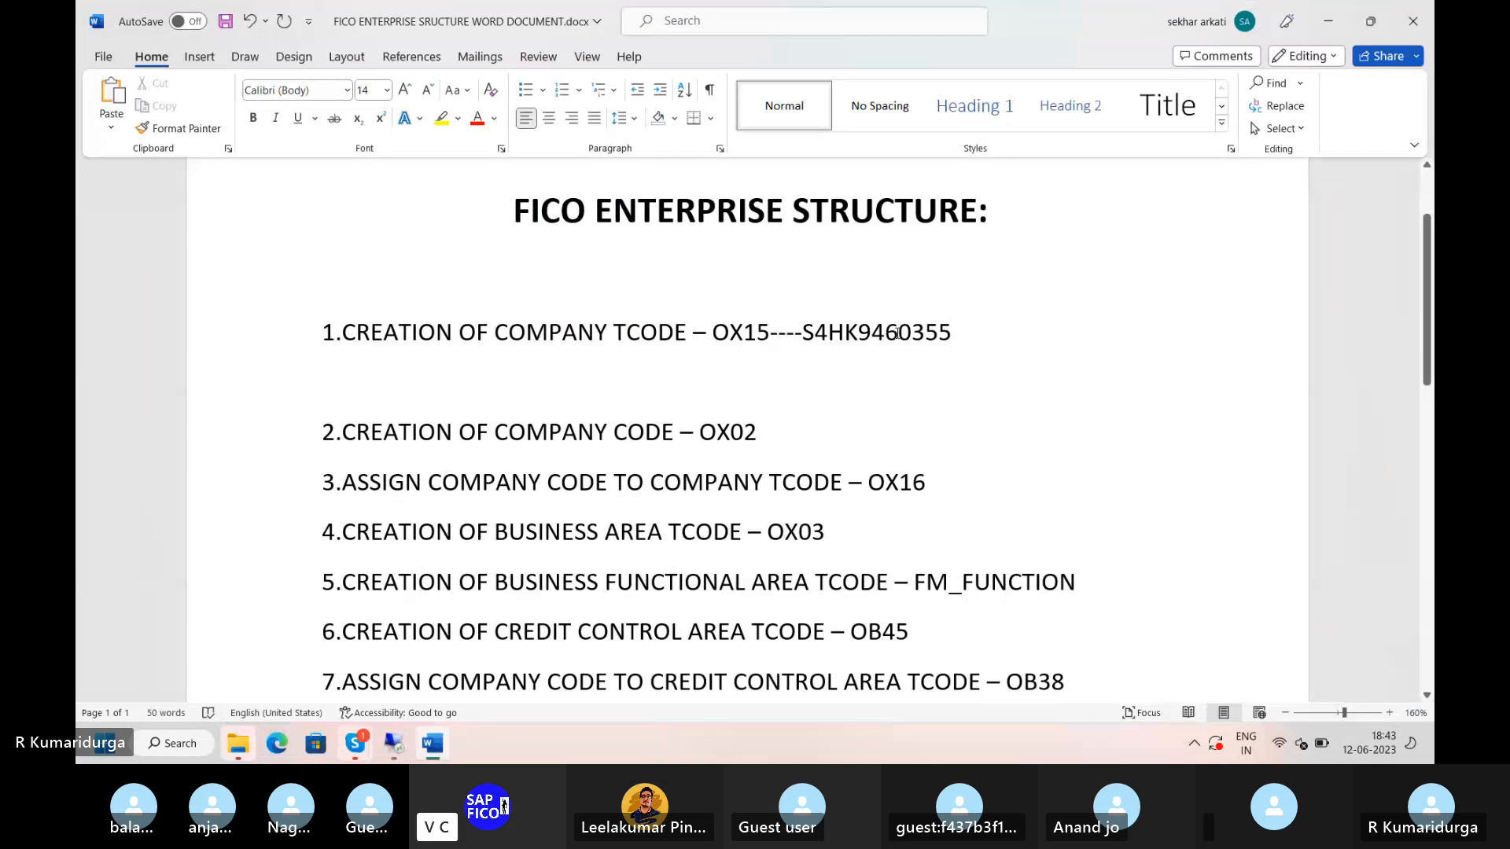
key(BackSpace)
key(BackSpace)
key(Right)
key(Right)
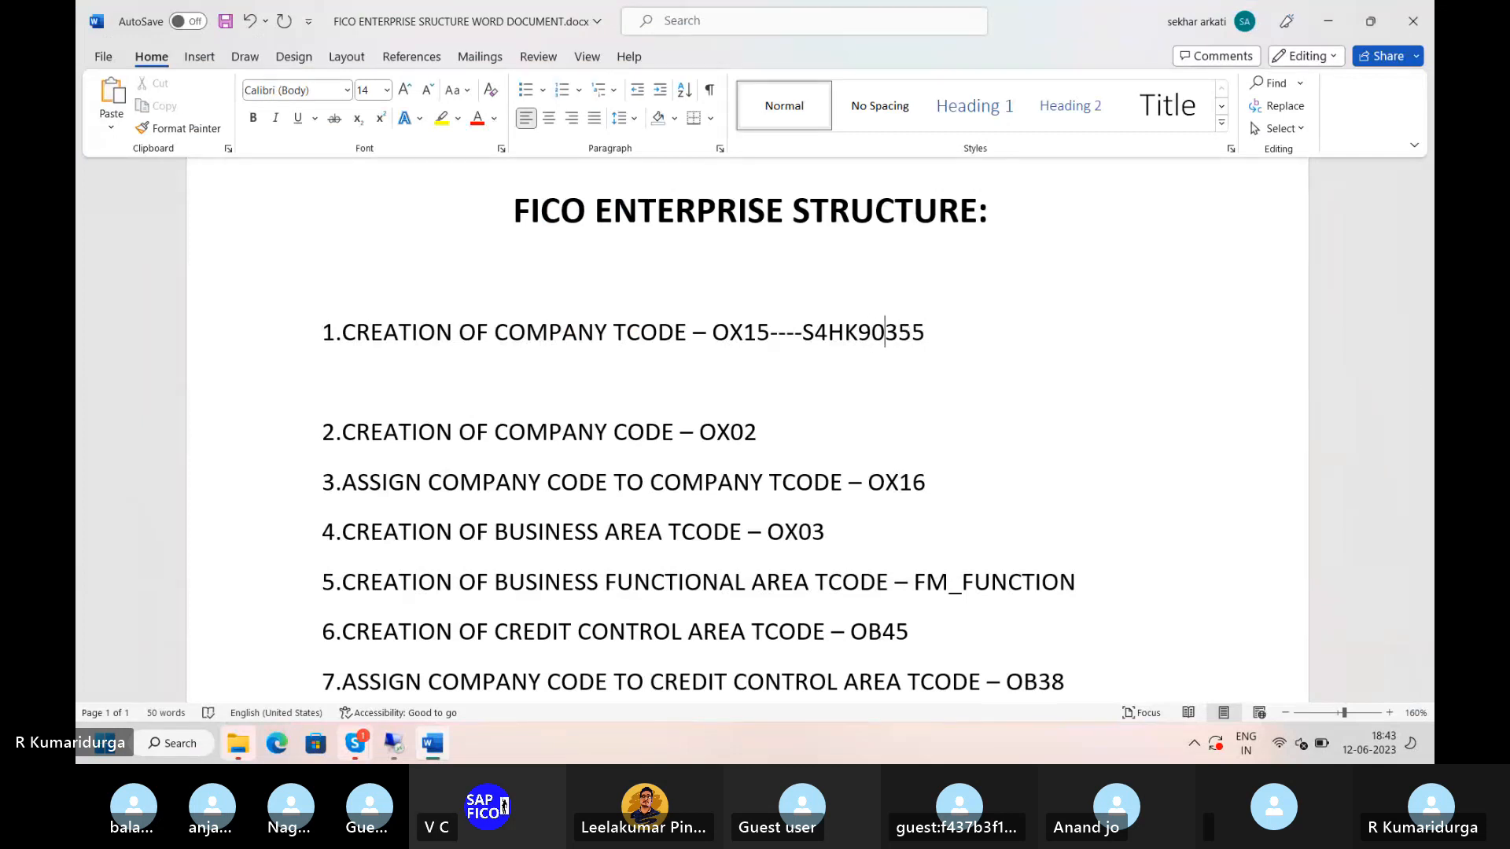
text(6)
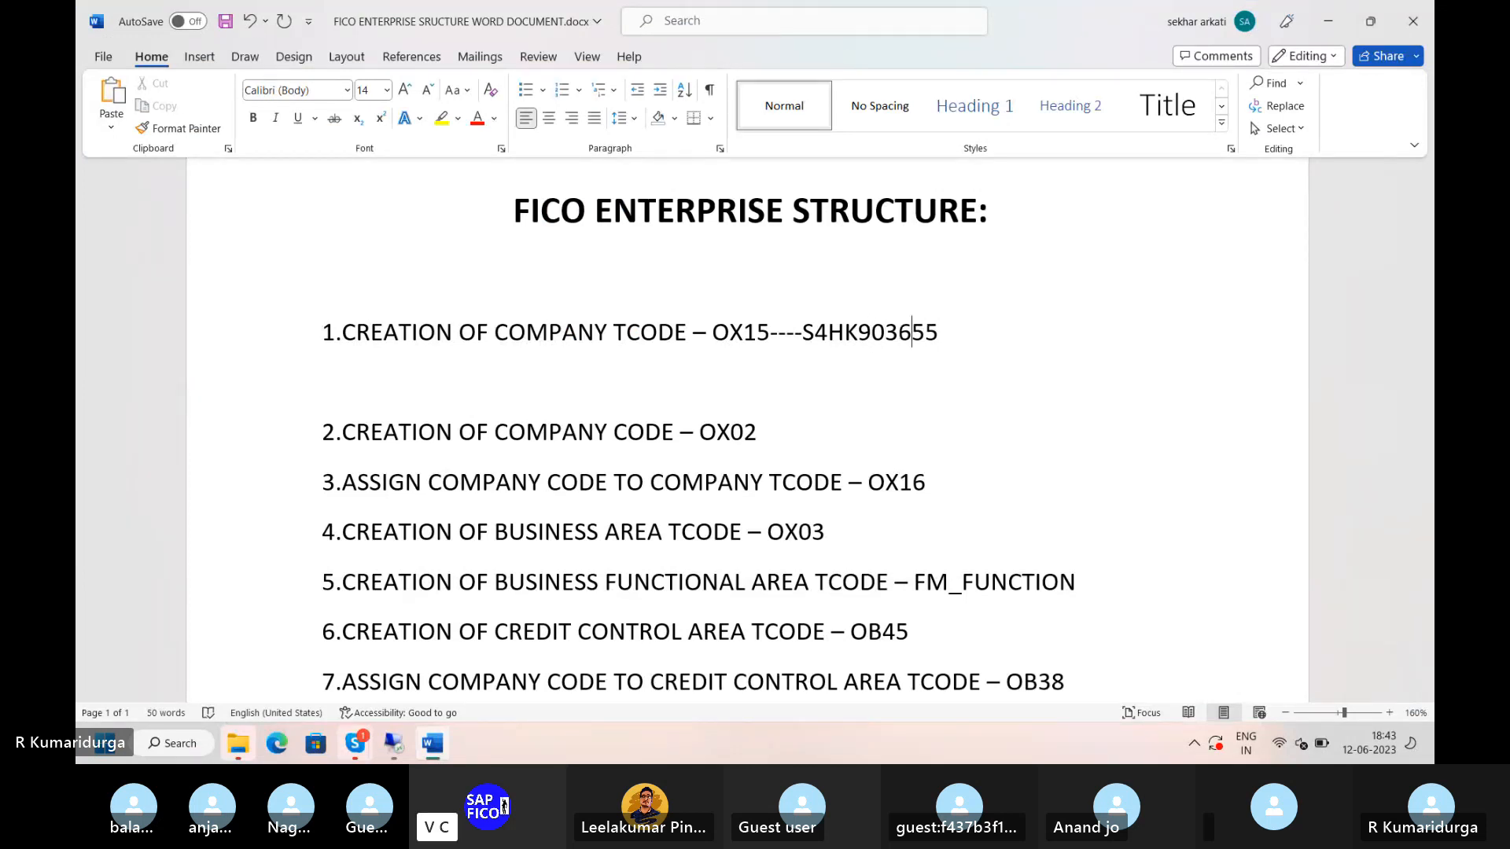
- Remove the blank line between the OX15 and OX02 lines
click(774, 424)
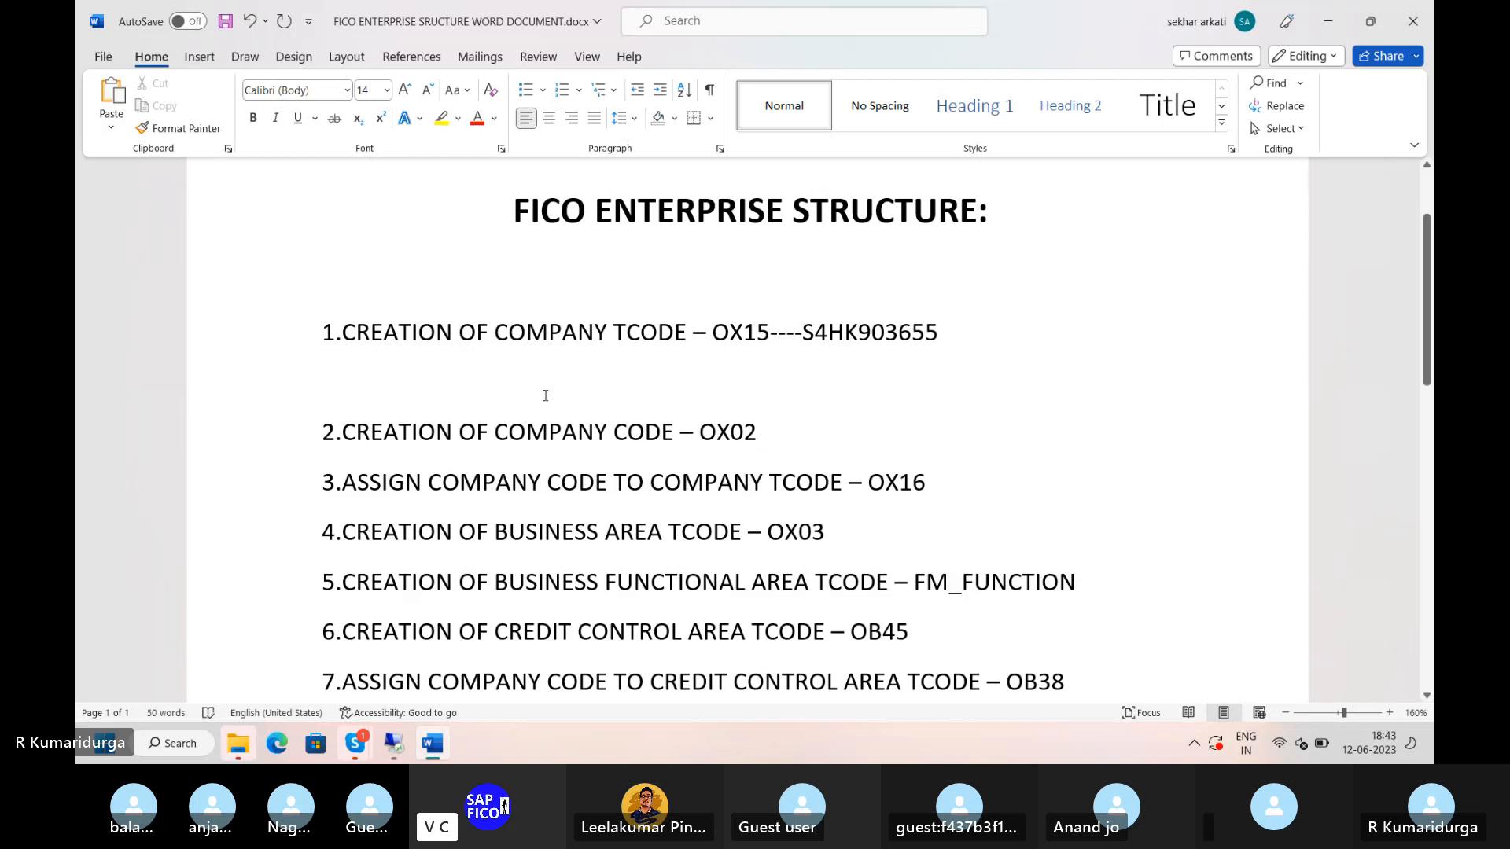
key(BackSpace)
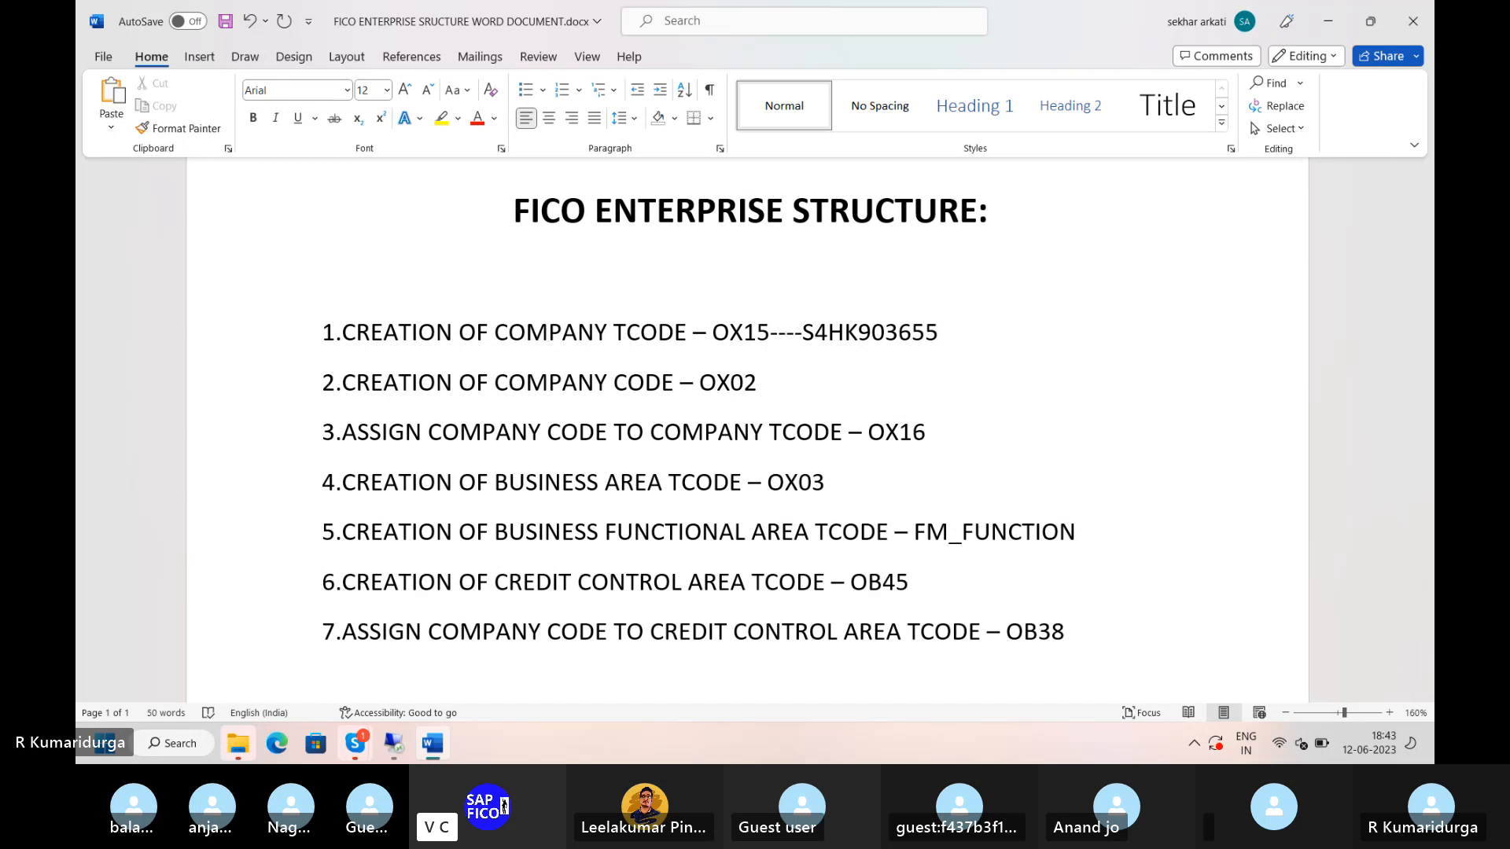
click(772, 380)
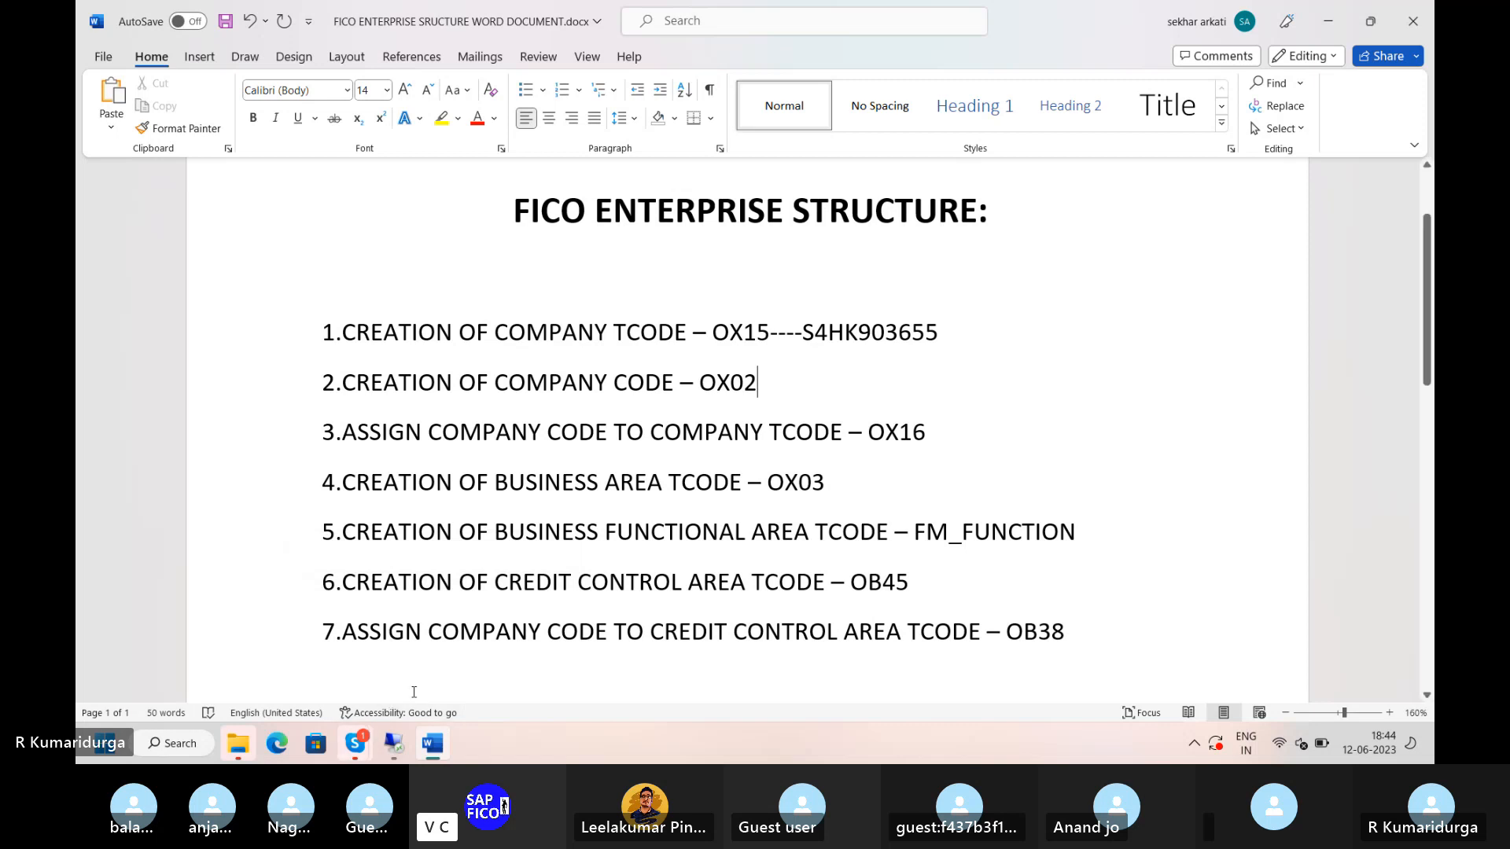
mouse_move(403, 737)
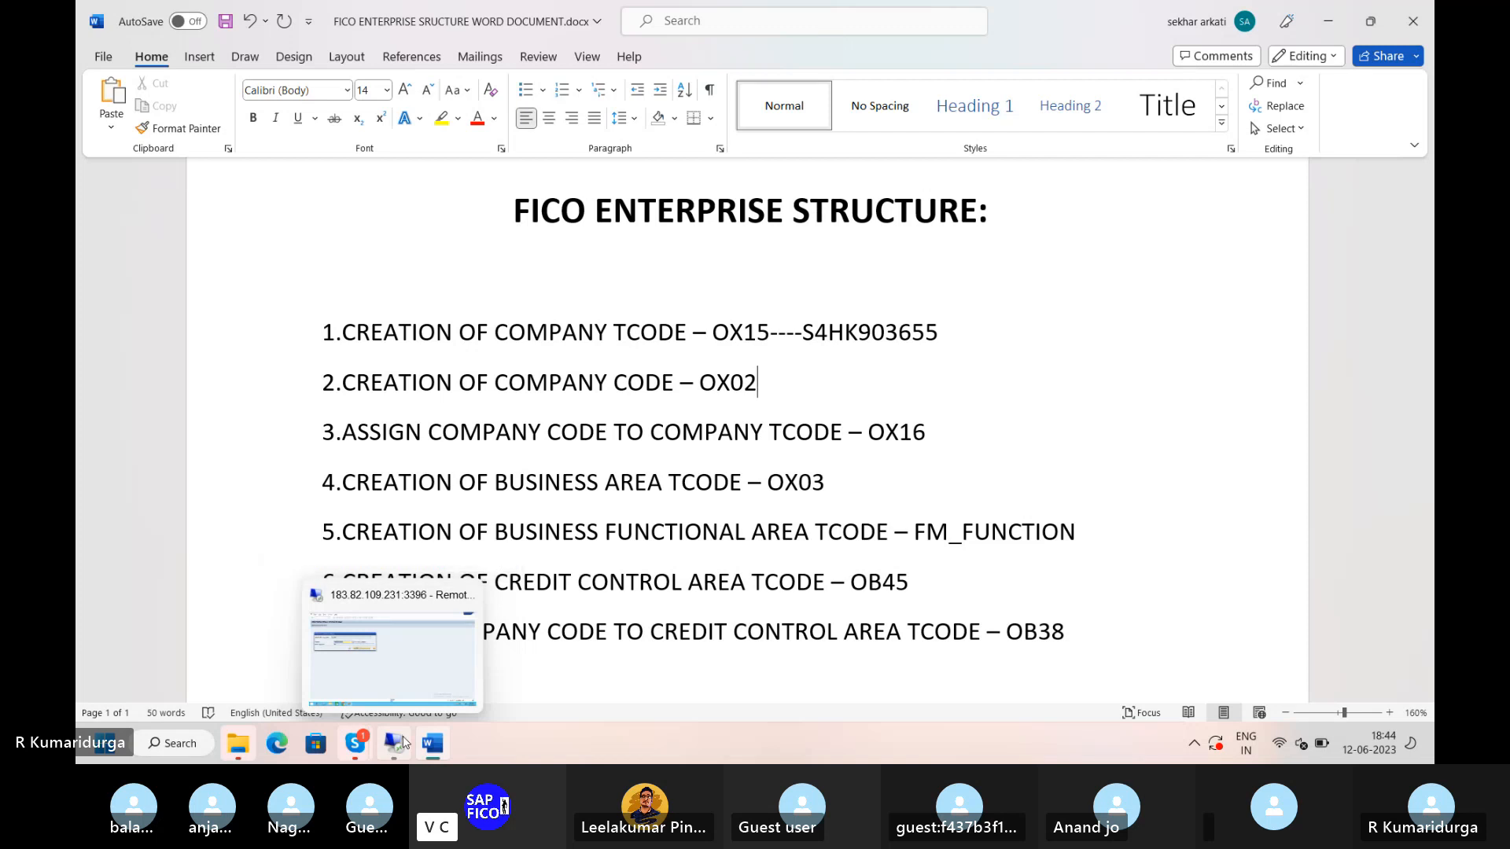
- Confirm the customizing request to save the company entry, then check the Word notes
click(403, 736)
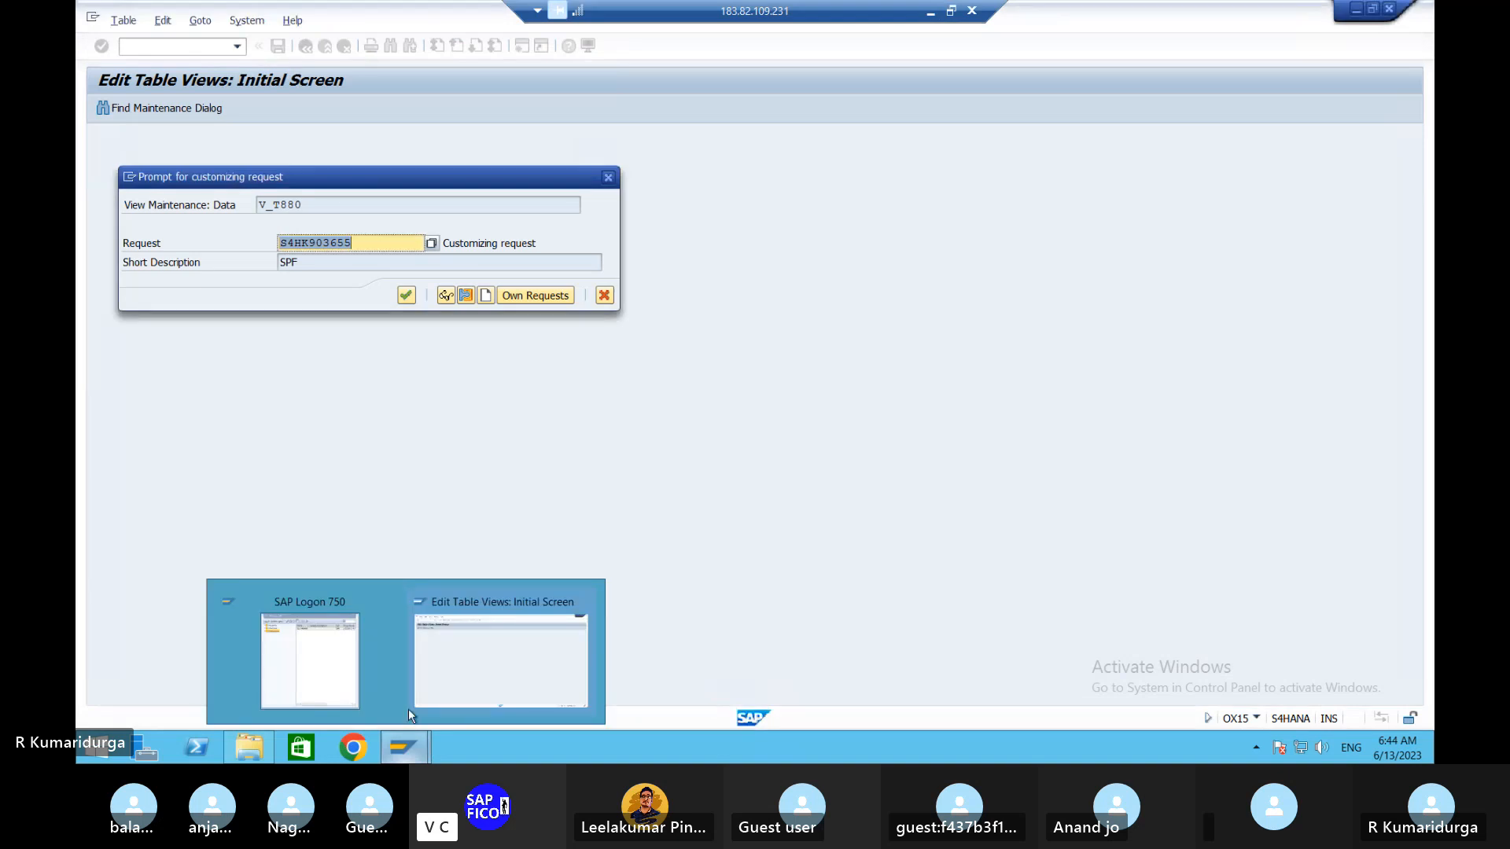
click(406, 295)
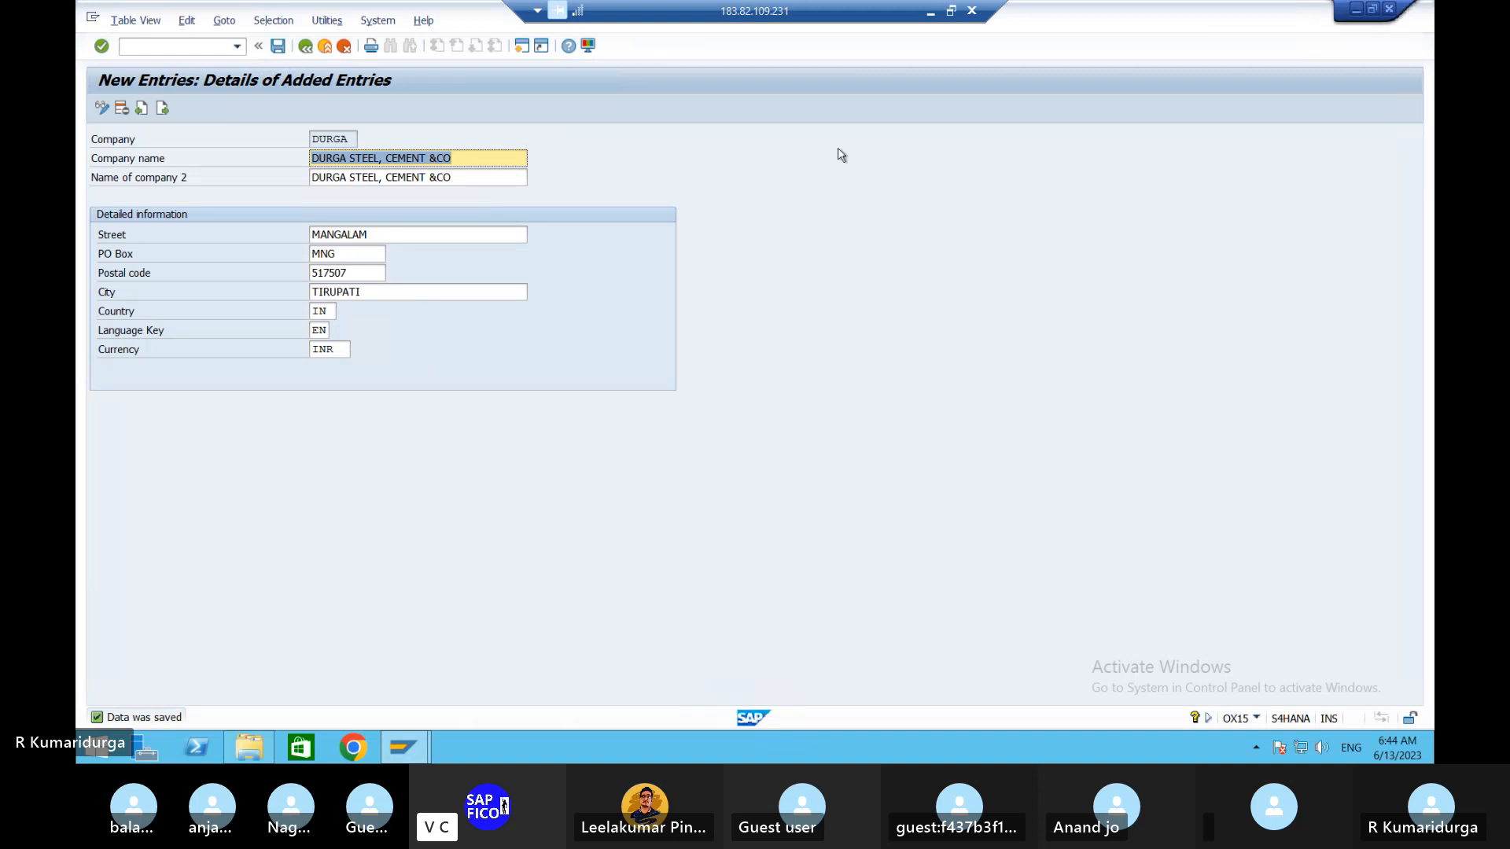
click(930, 11)
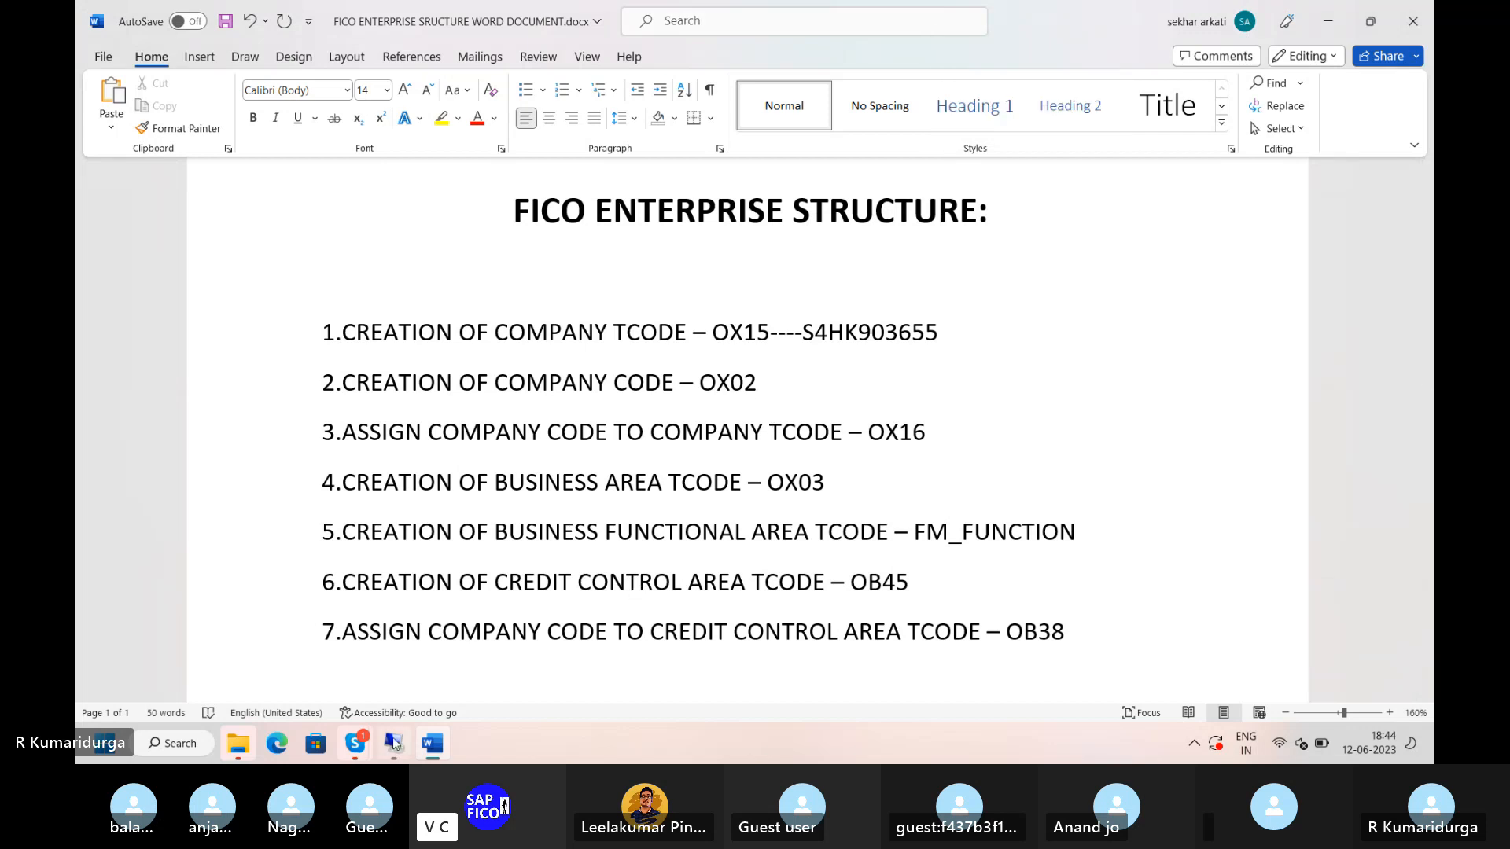
- Run /NOX02 to leave the entry and open the Company Code overview
click(395, 745)
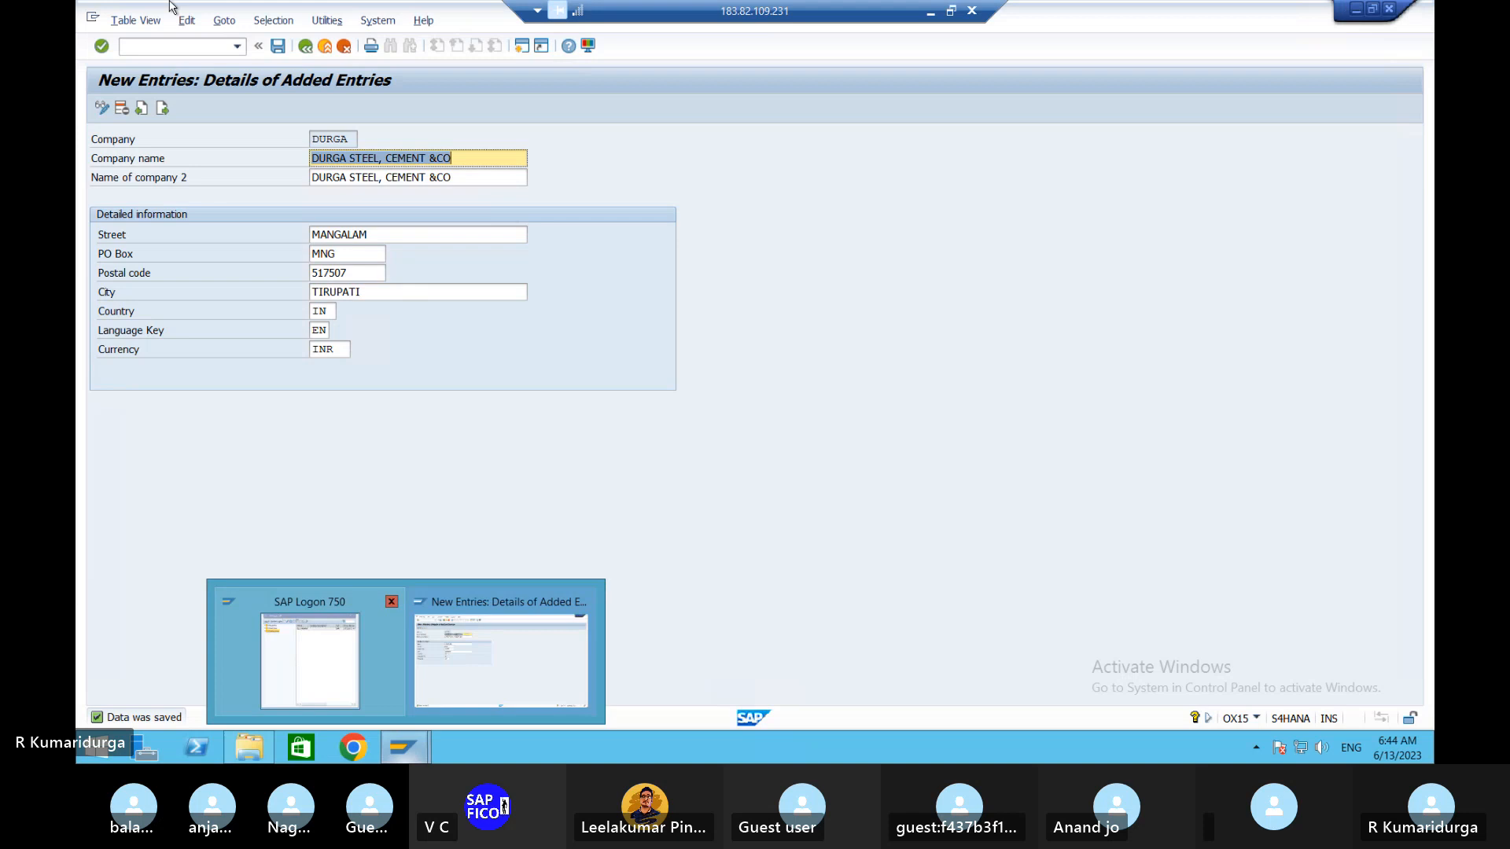
click(149, 46)
text(O)
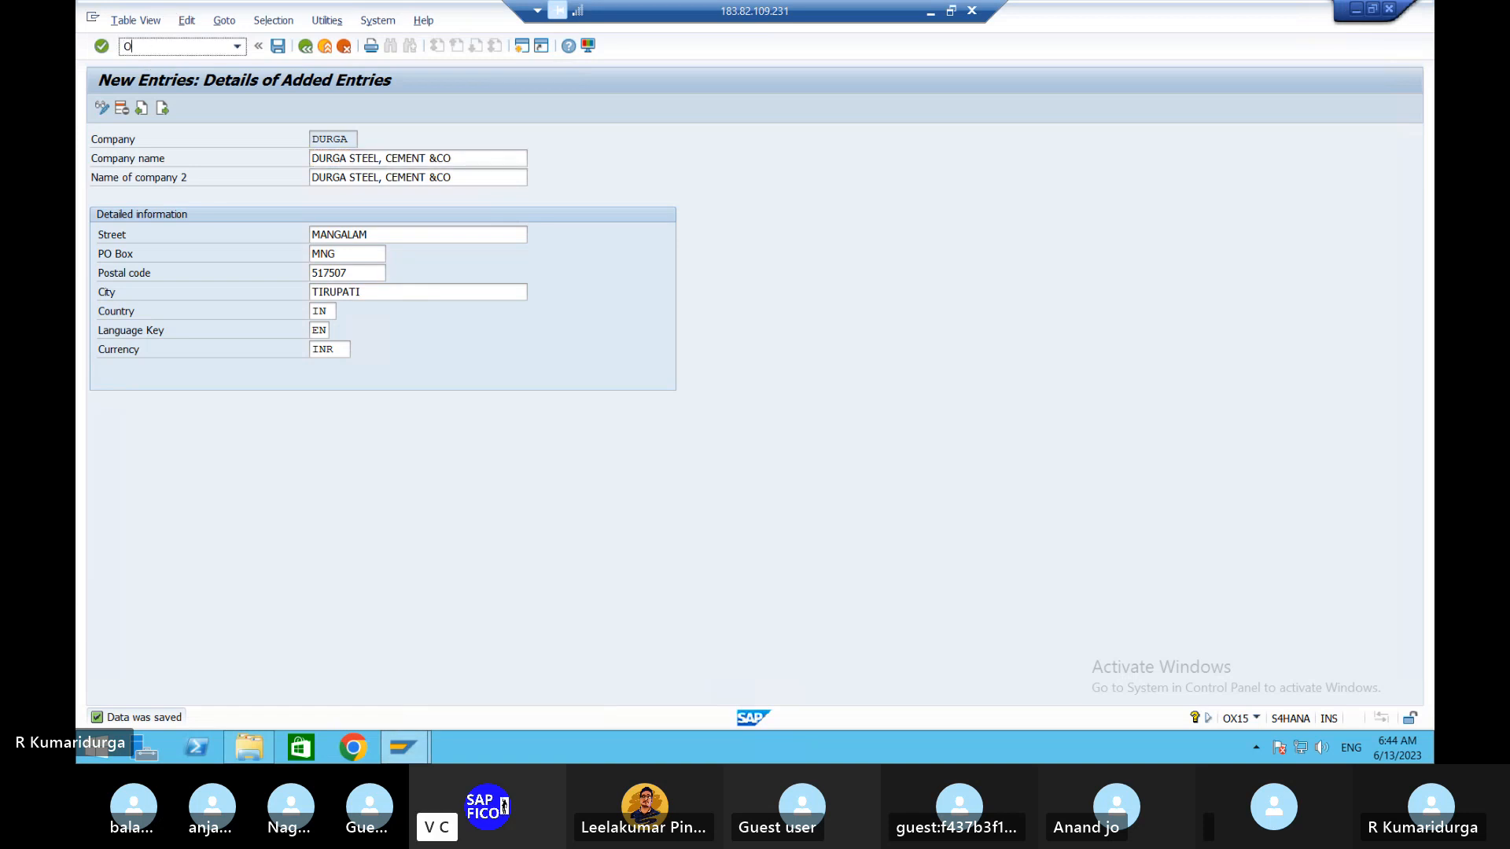
text(X02)
key(Return)
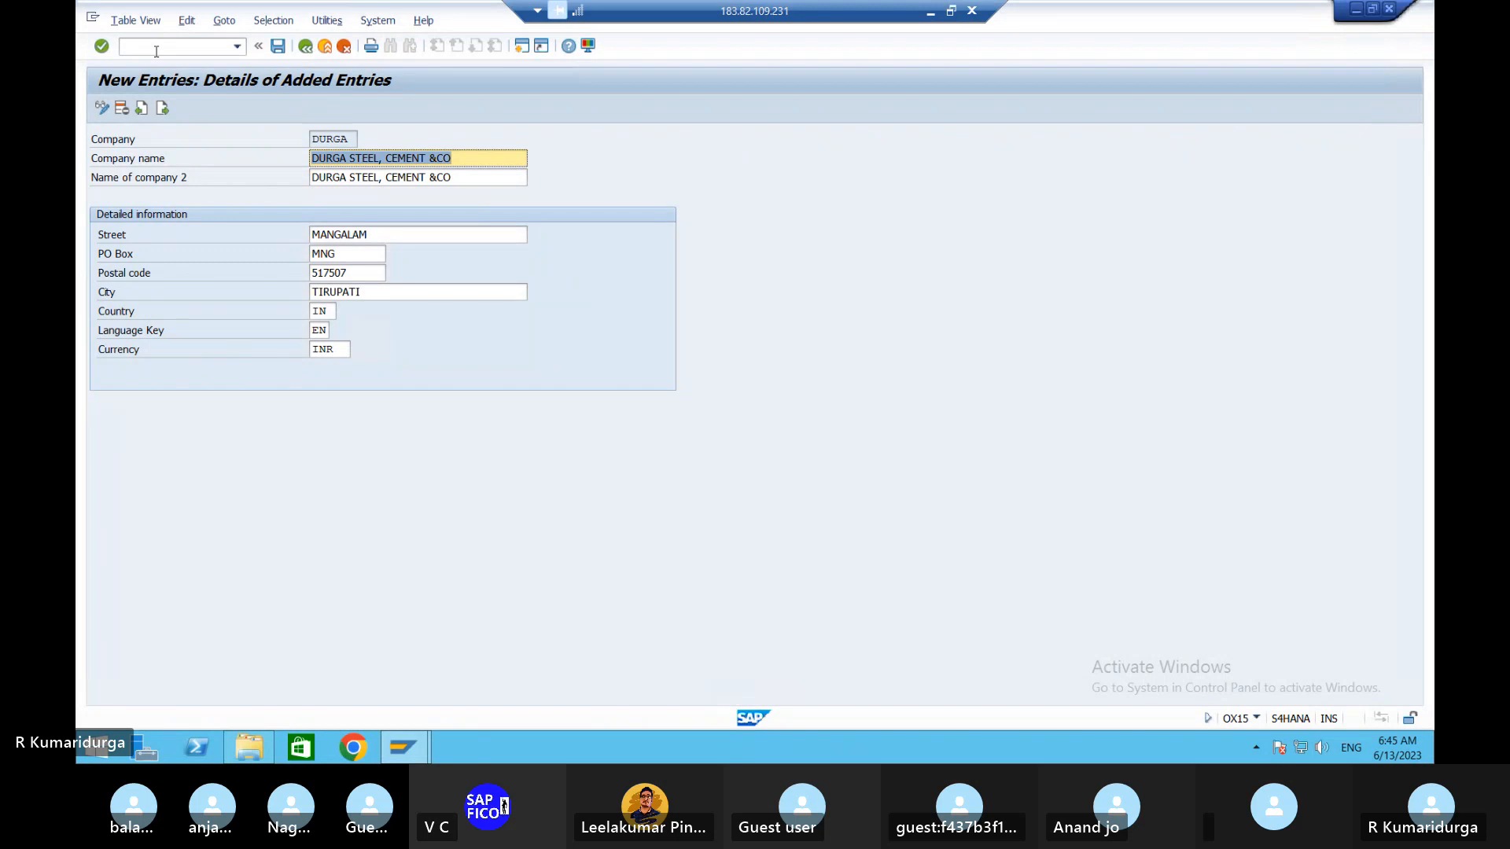
click(157, 51)
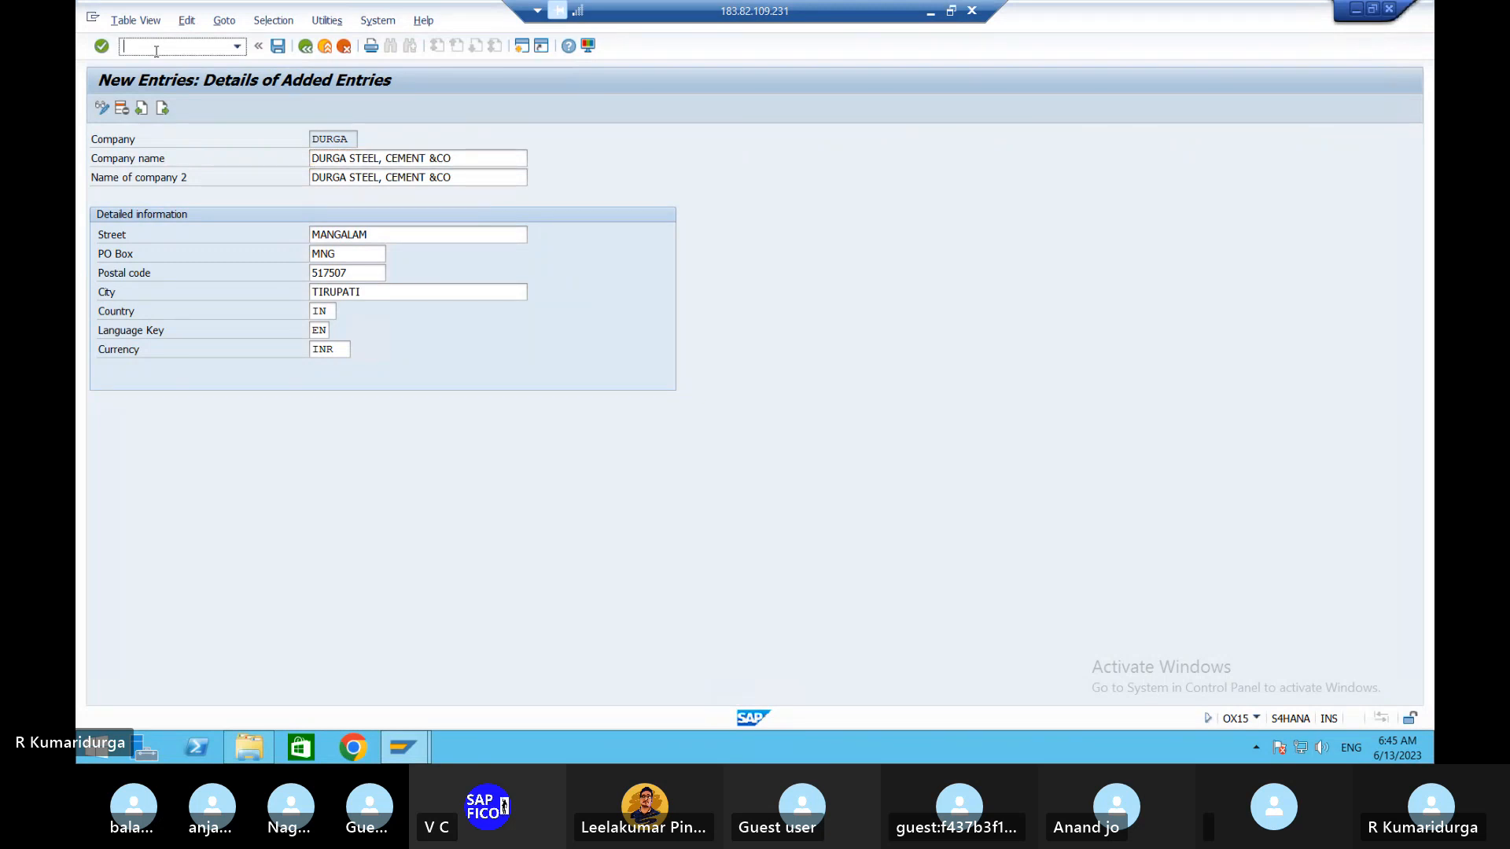
text(OX02)
key(Return)
click(156, 51)
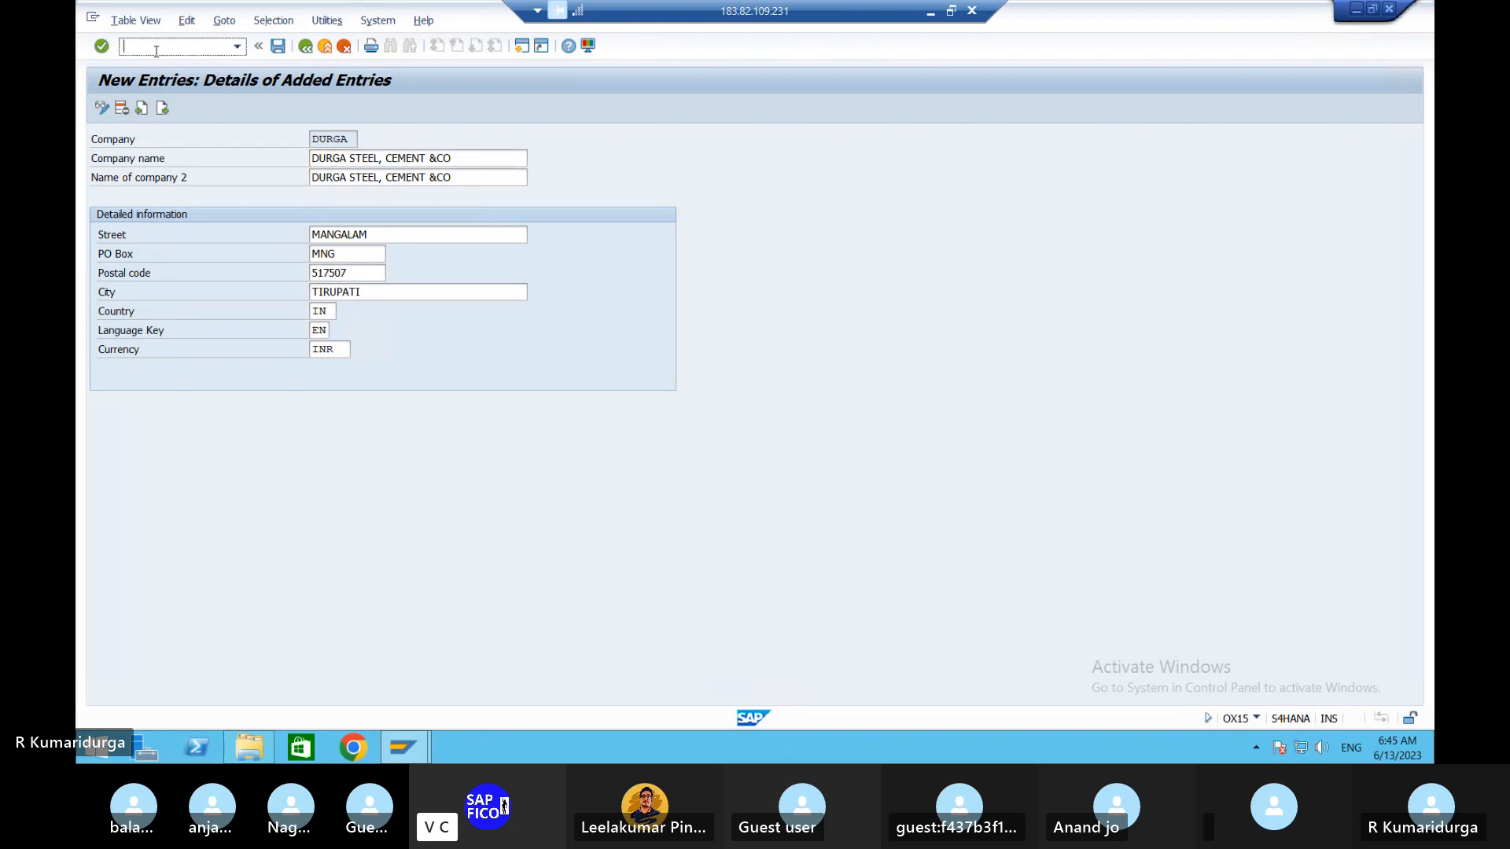
text(/NOX02)
key(Return)
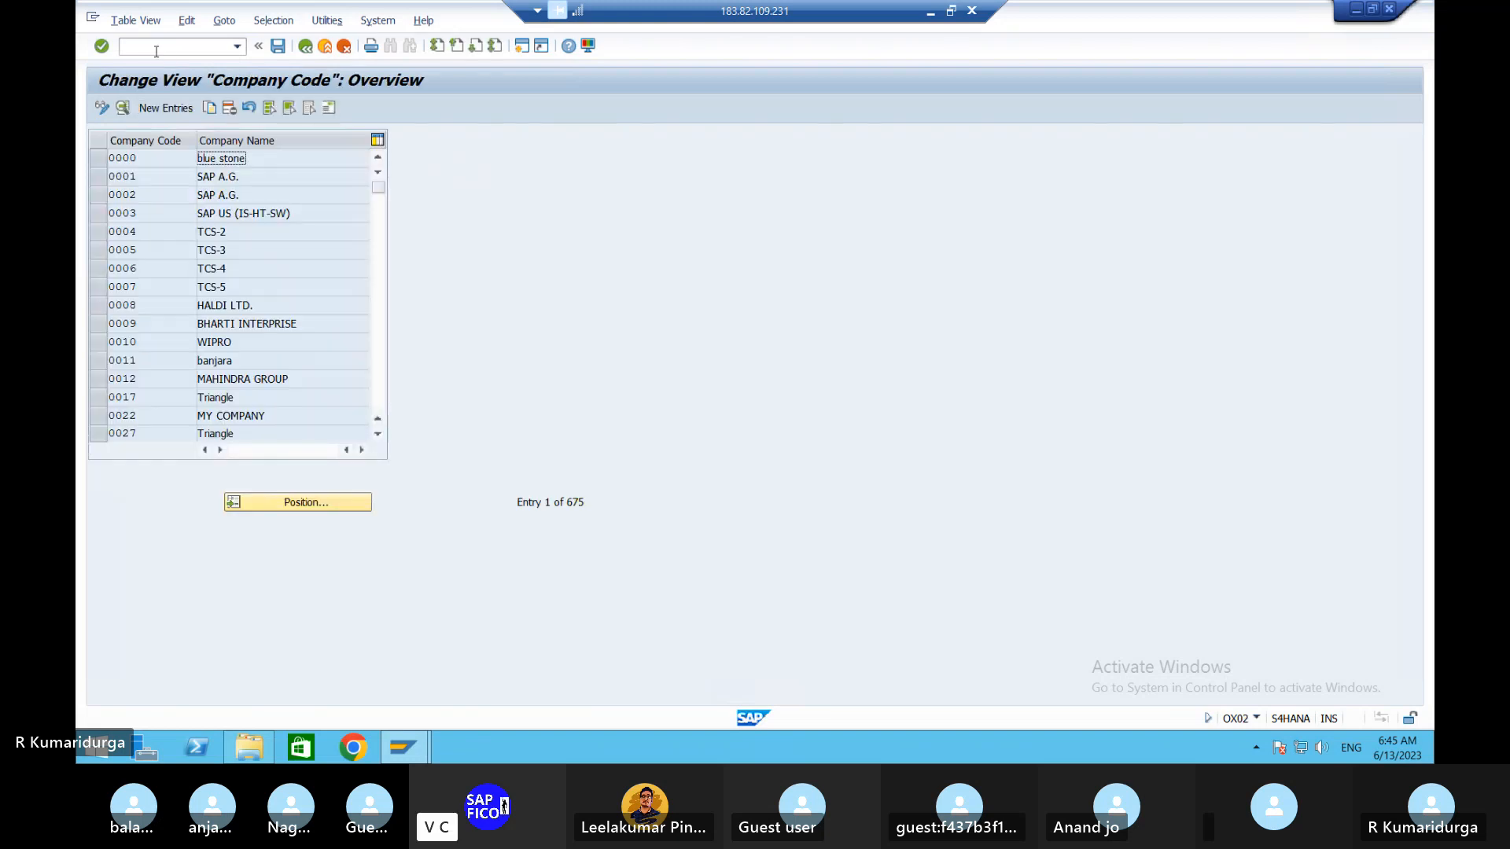
- Create a new company code entry DUR1 named DURGA STEEL, CEMENT & CO
click(163, 109)
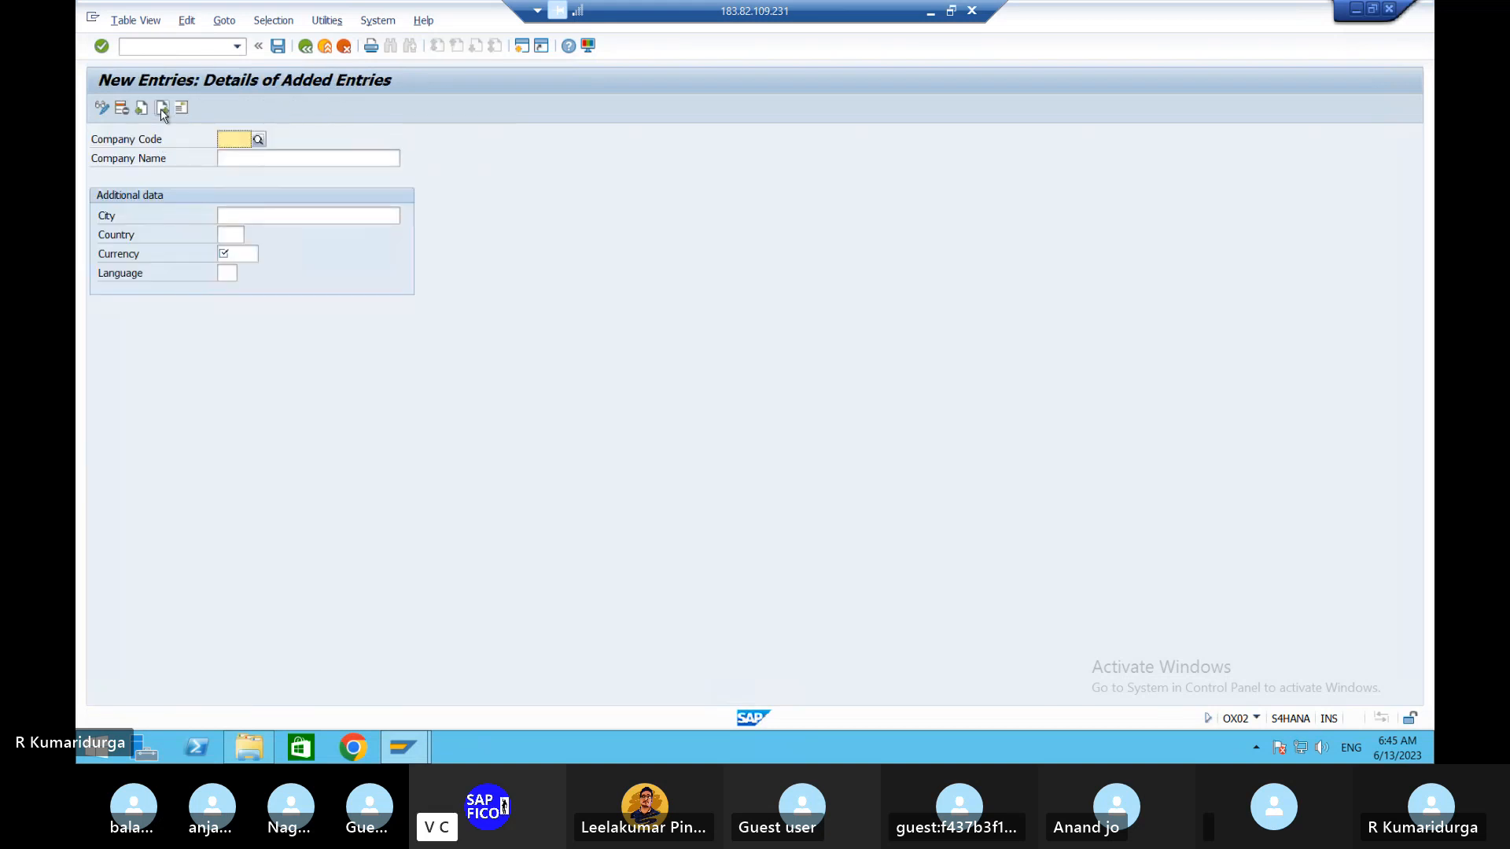
text(DUR)
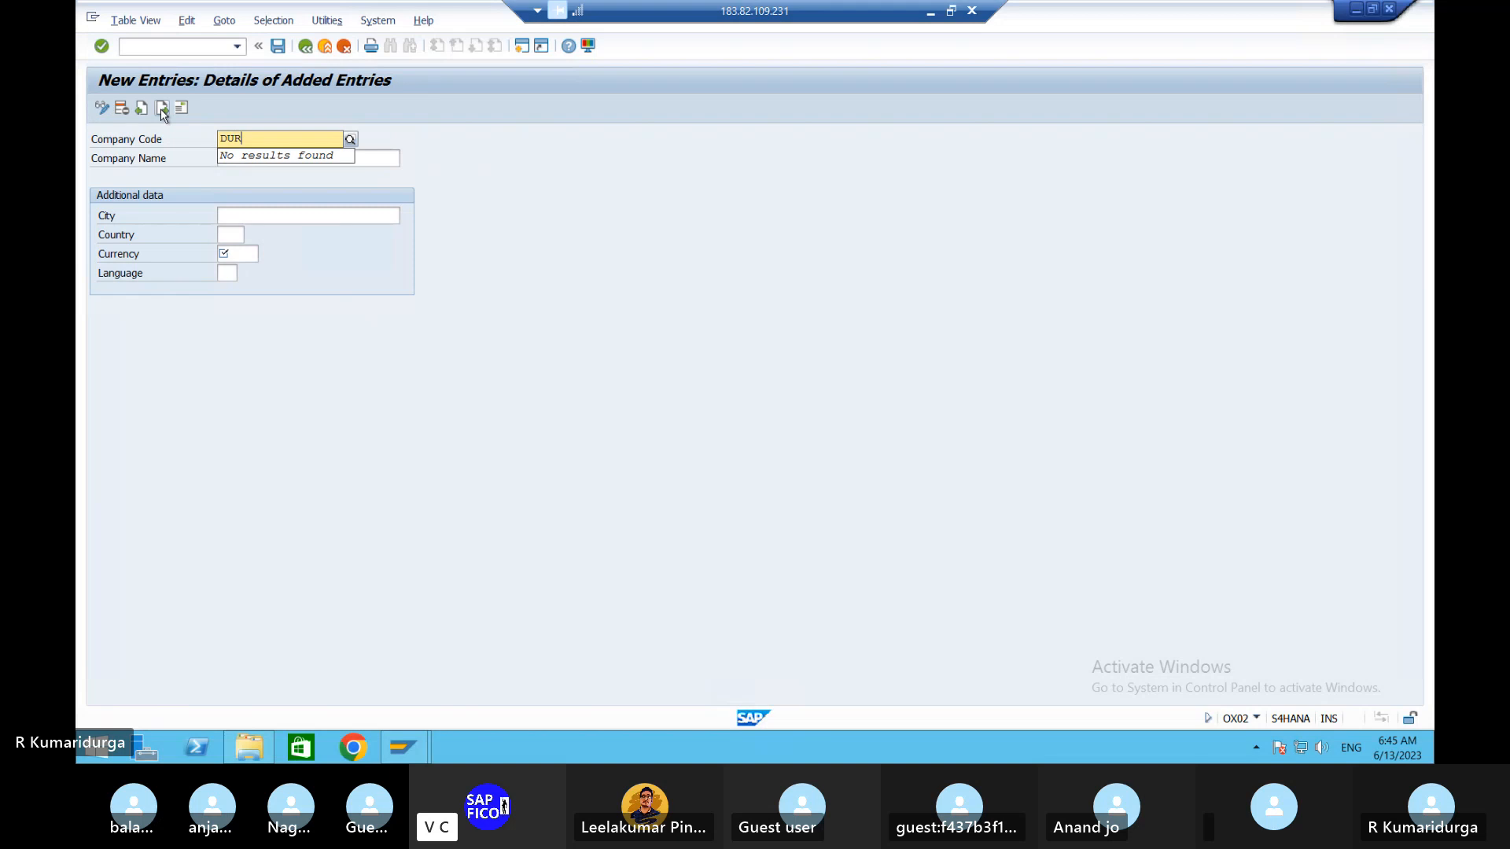
text(1)
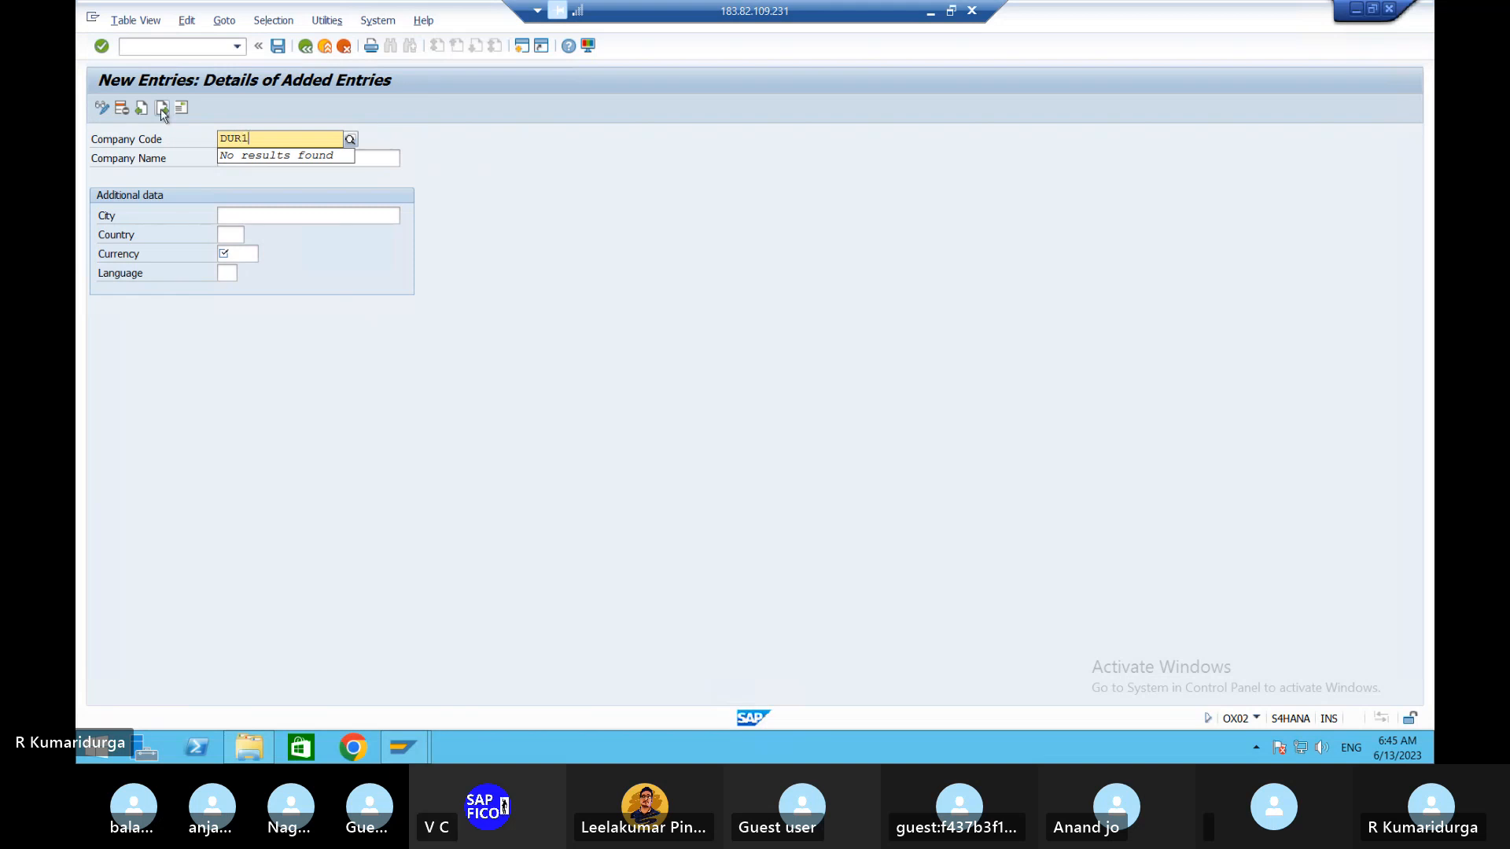
key(Tab)
text(DURGA)
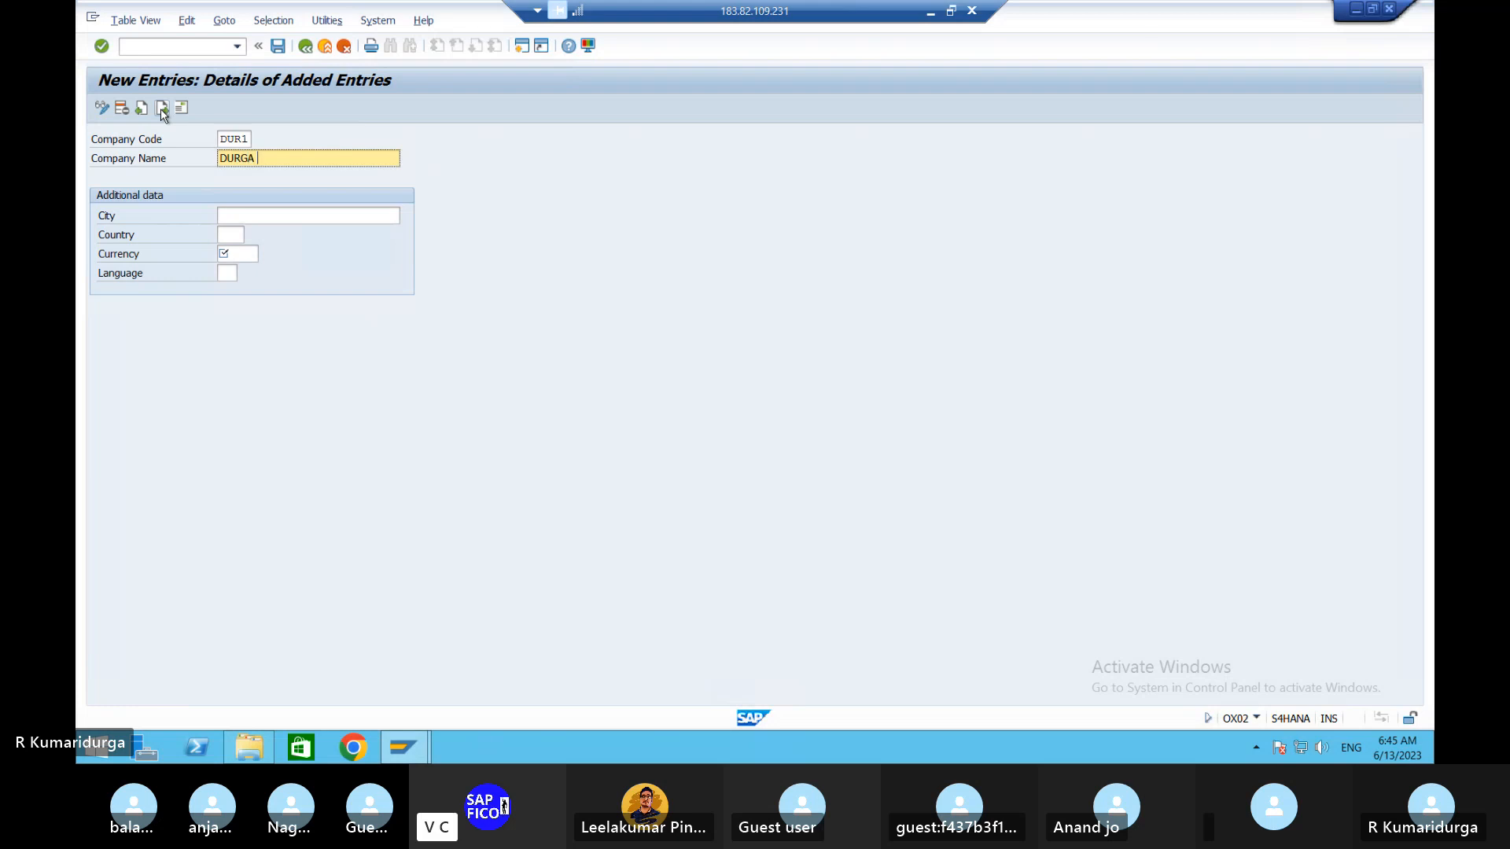
text( STEEL, CEMENT & CO)
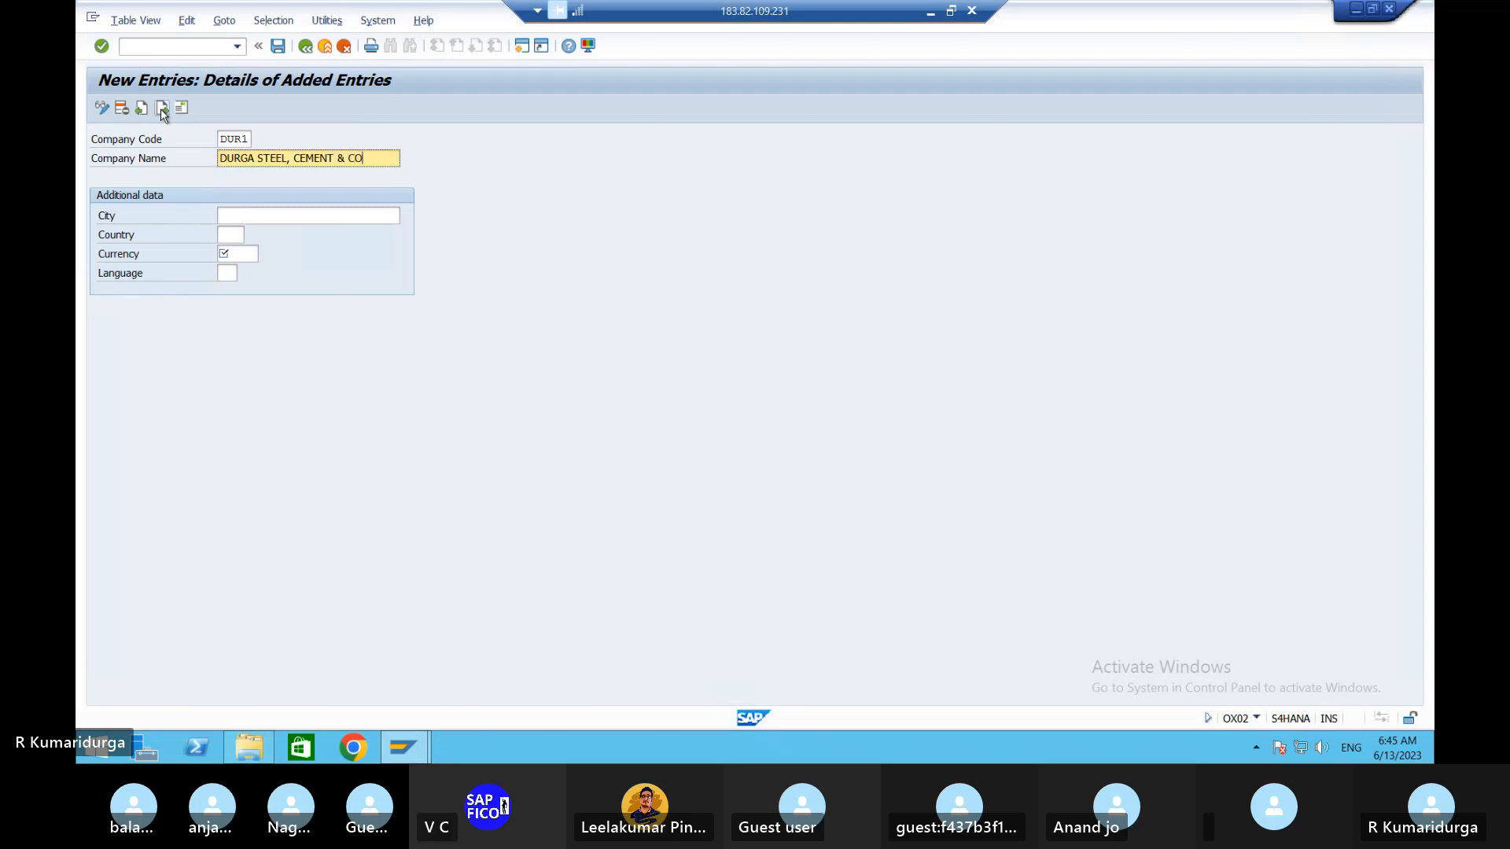
key(Tab)
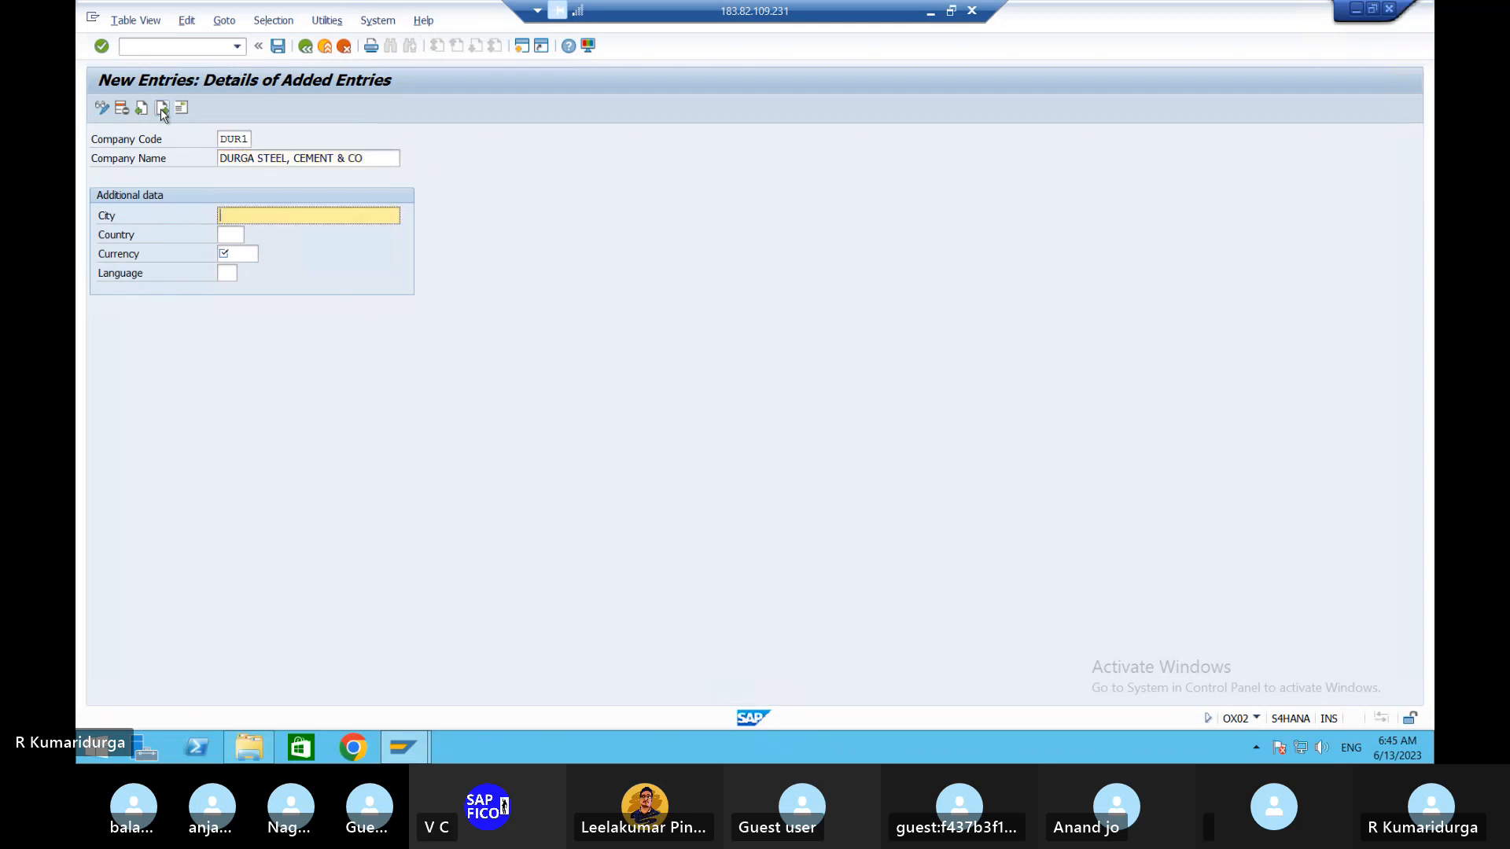
- Enter city TIRUPATI, country IN (India), currency INR and language EN for DUR1
text(TIRUPA)
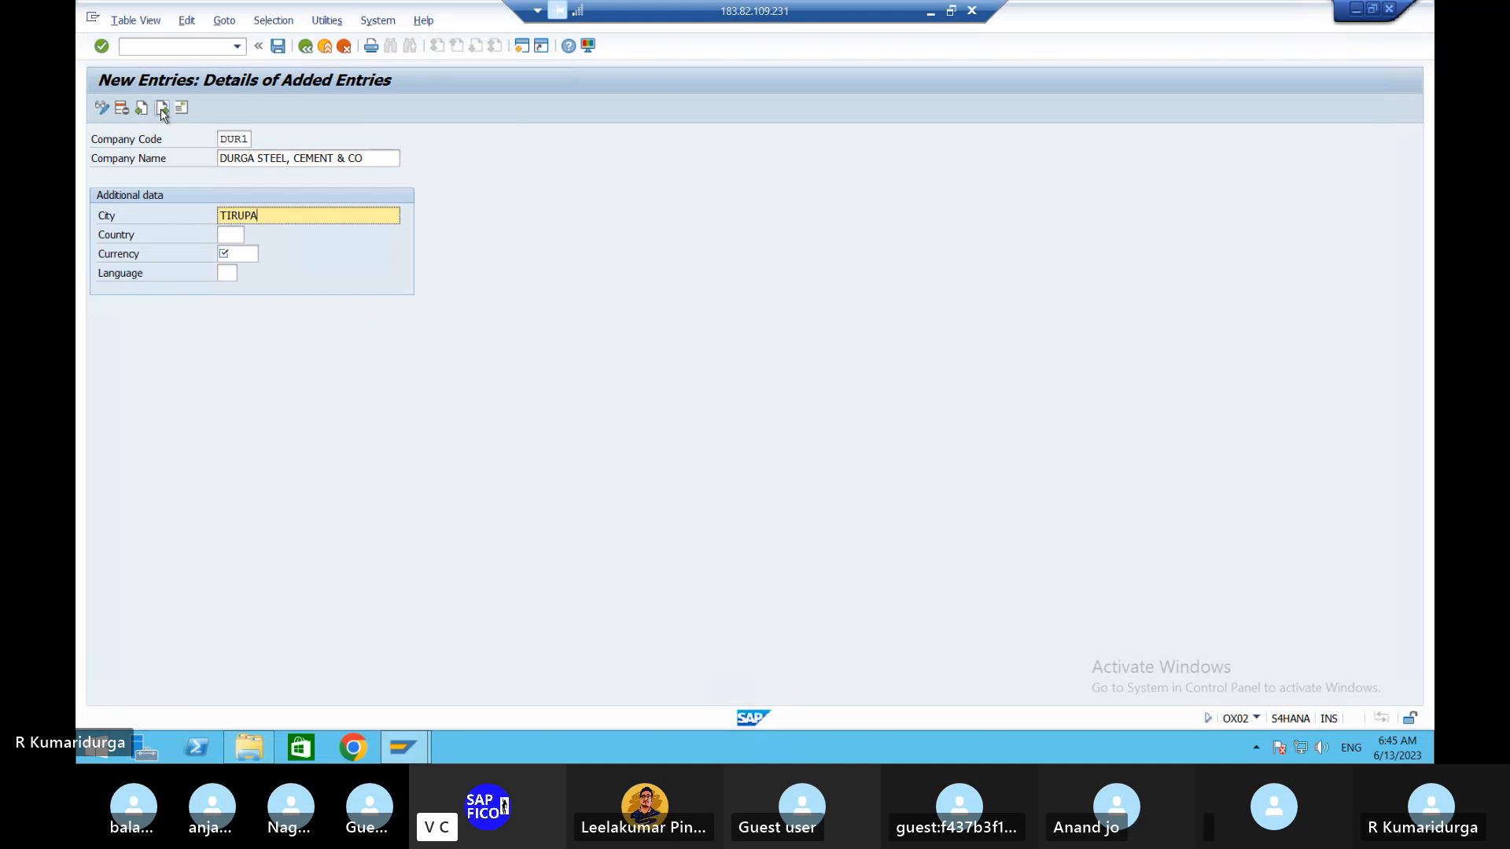
text(TI)
key(Tab)
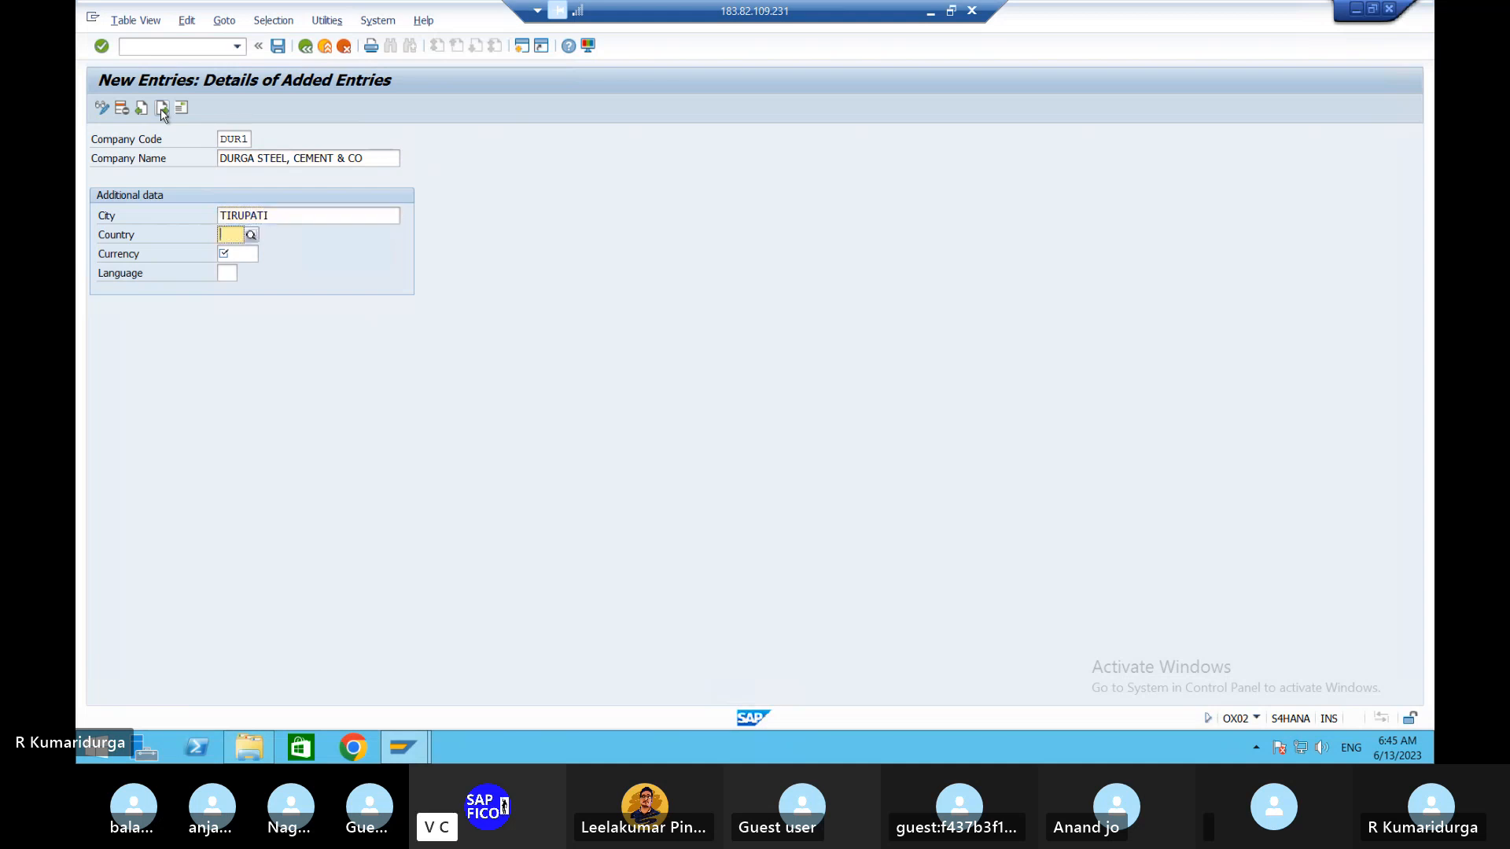
text(IN)
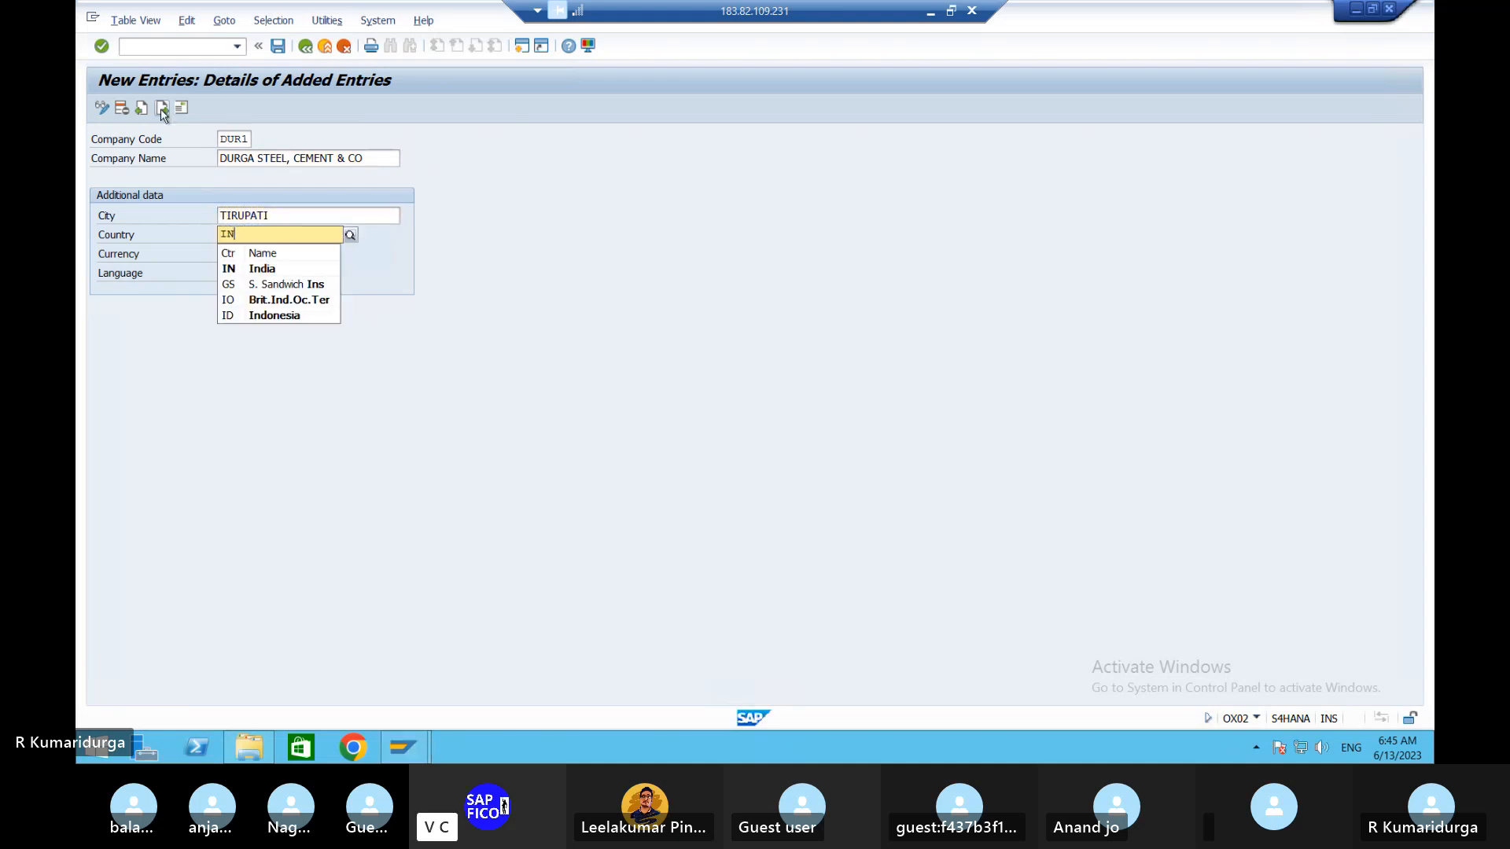
click(255, 269)
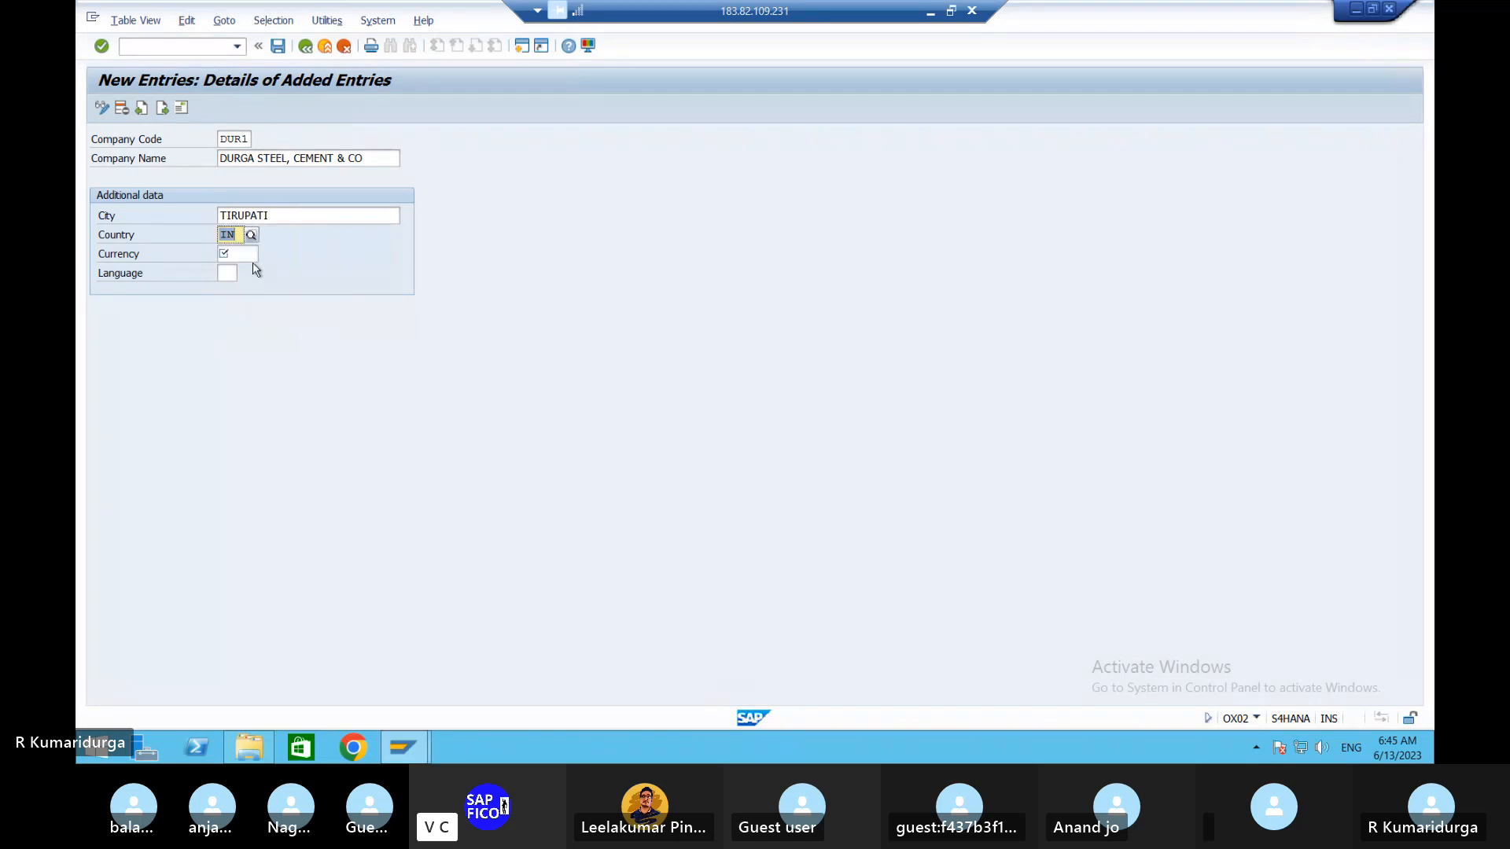
key(Tab)
text(INR)
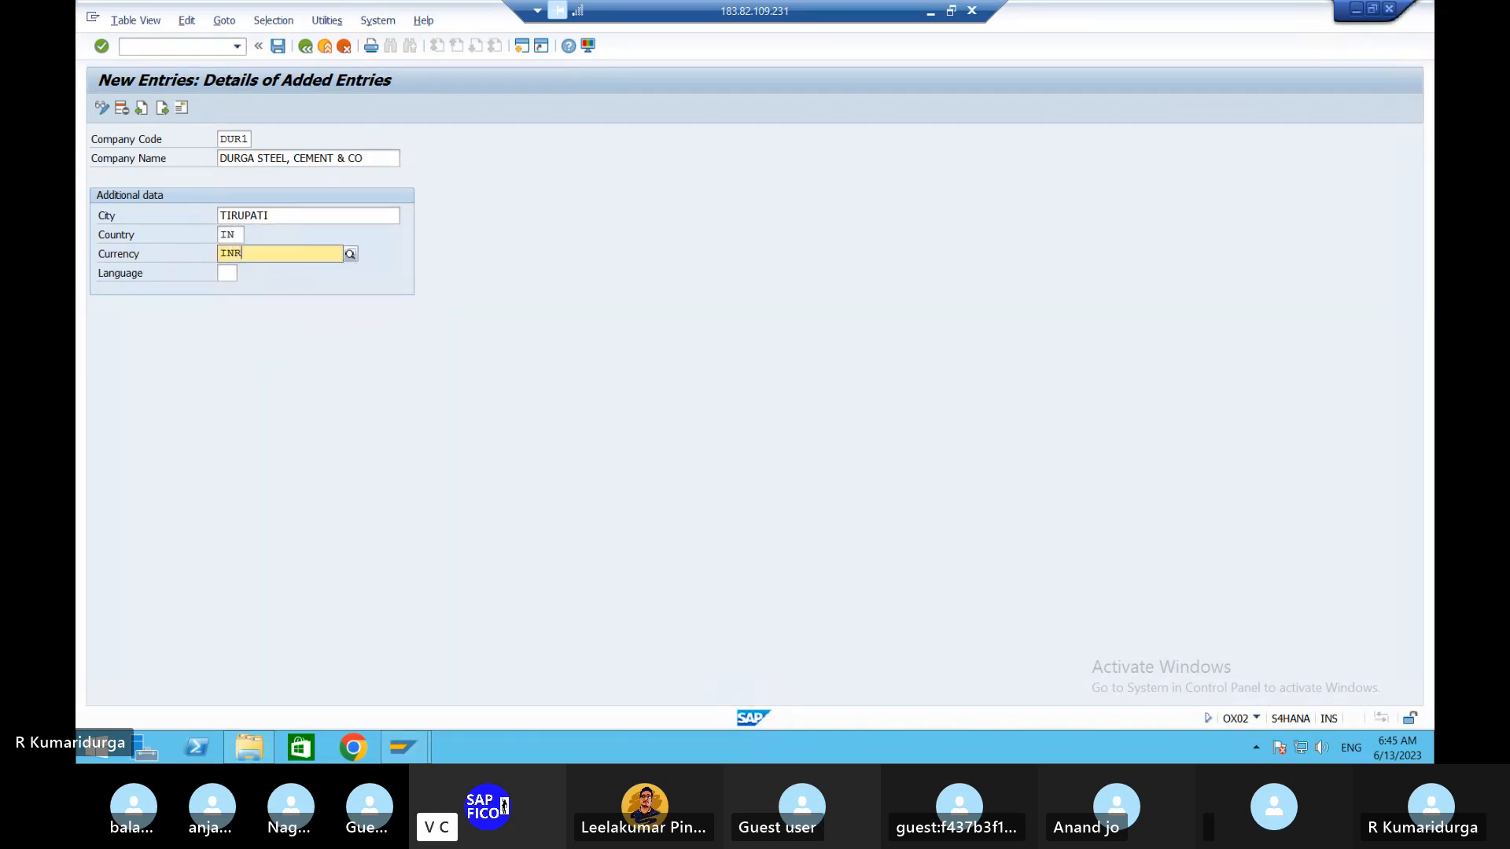
key(Tab)
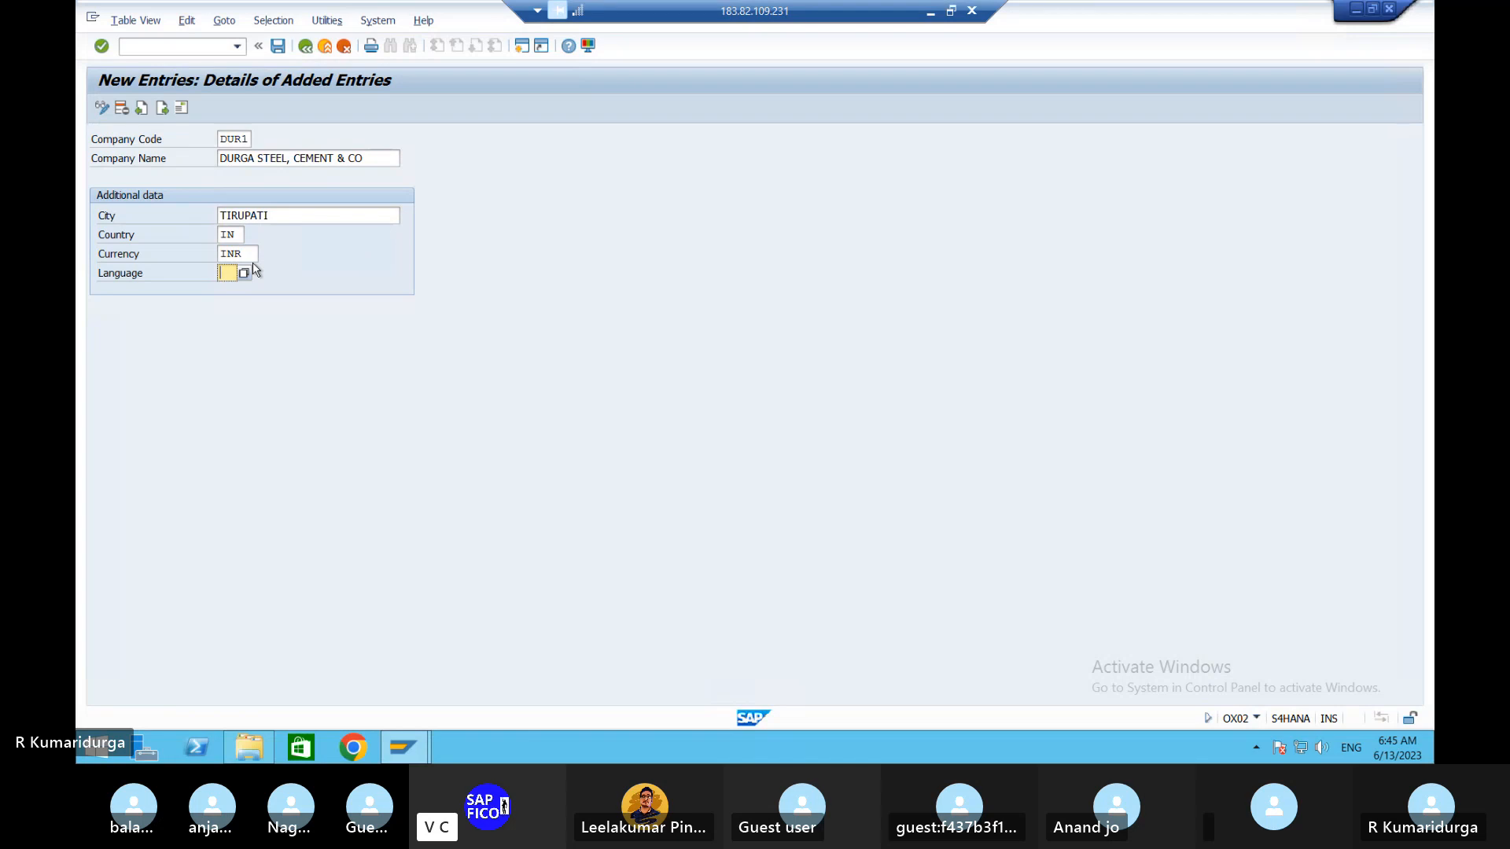
text(EN)
- Validate the entered DUR1 details and save the new company code
key(Return)
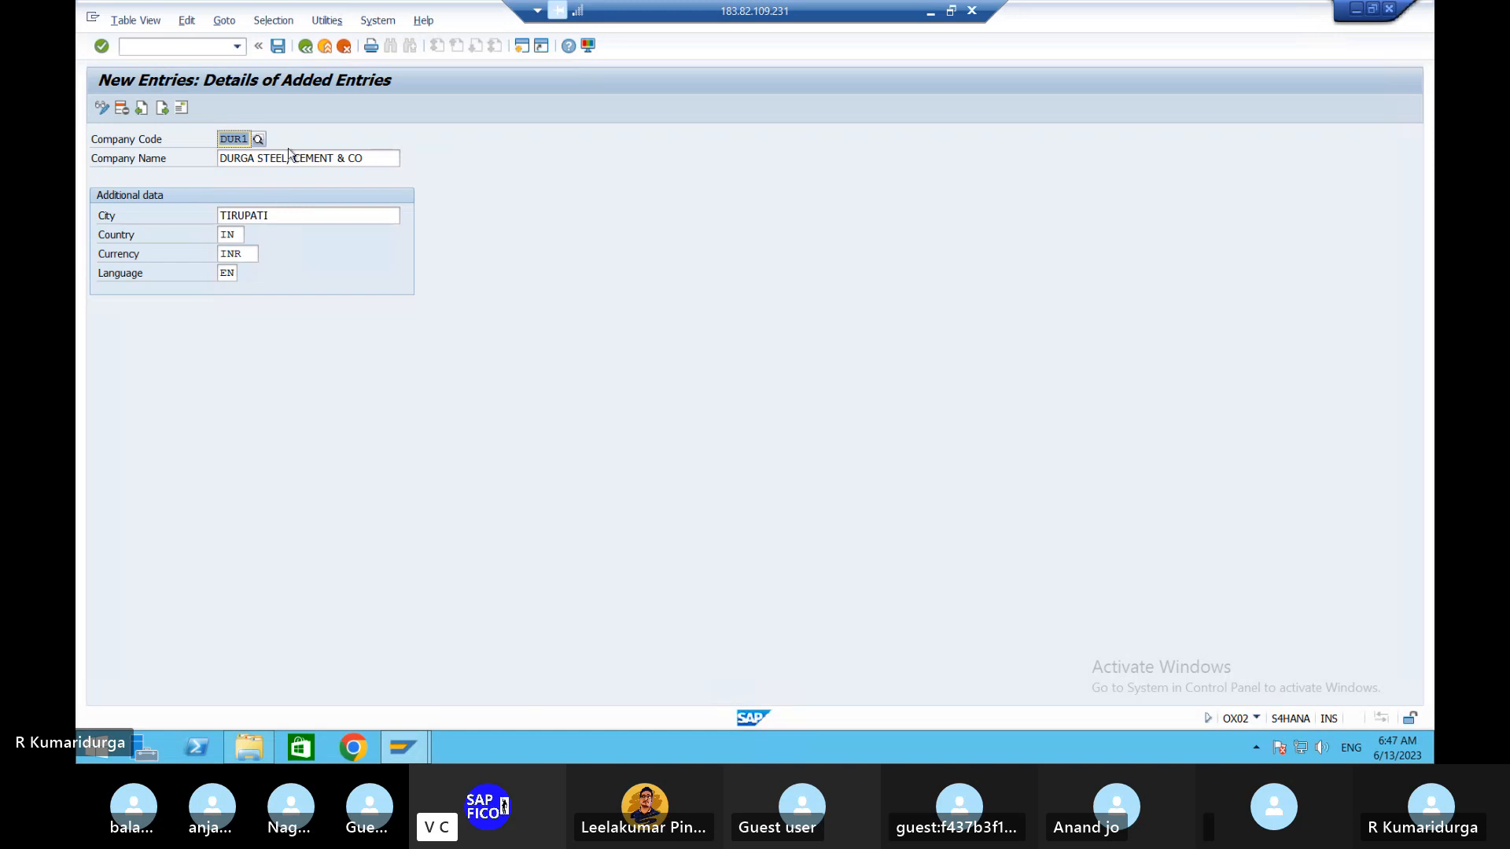
click(275, 46)
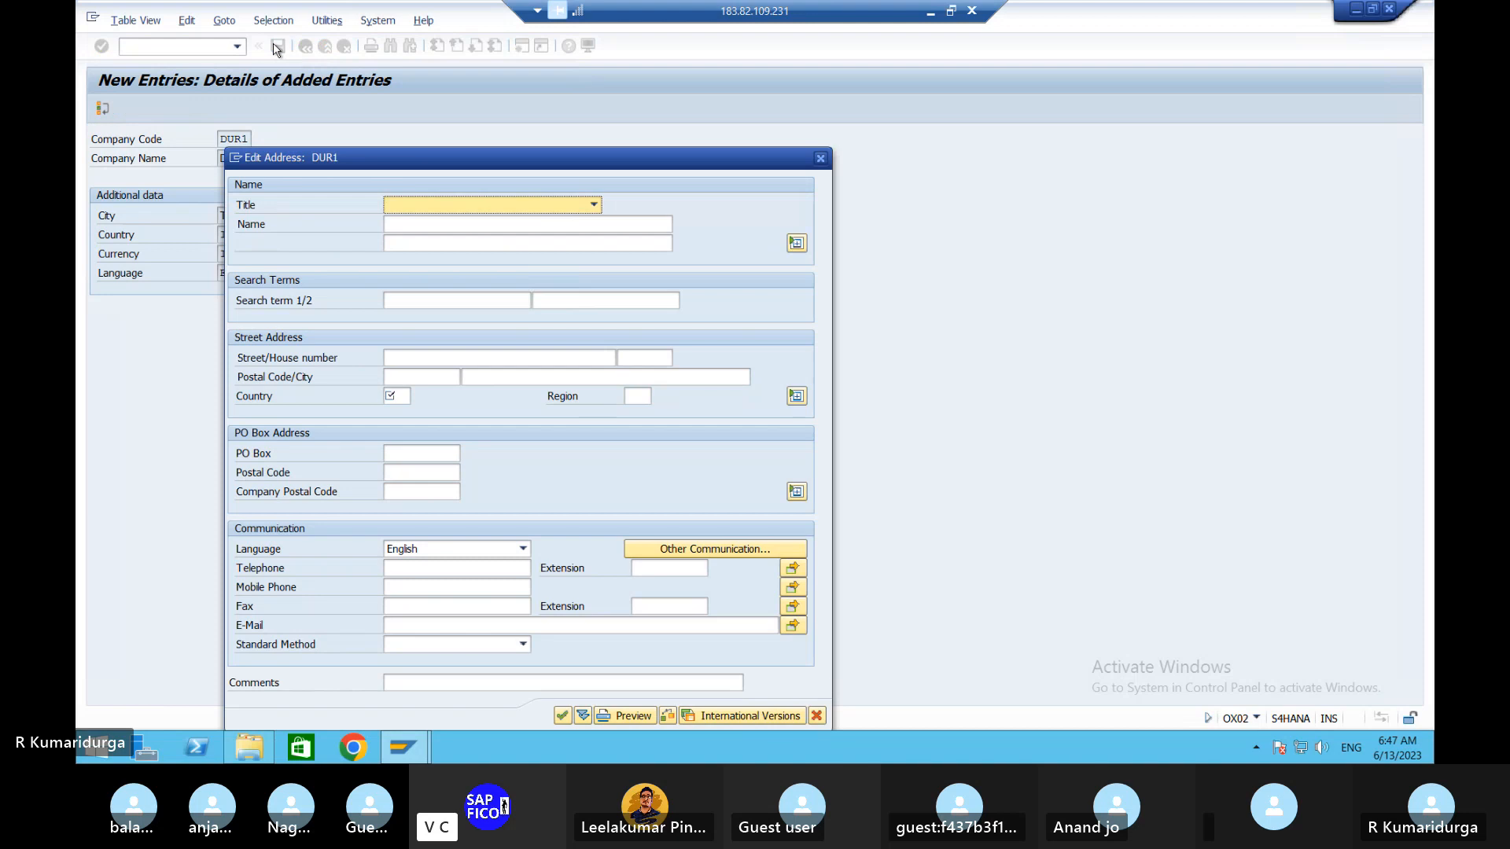
key(Down)
key(Tab)
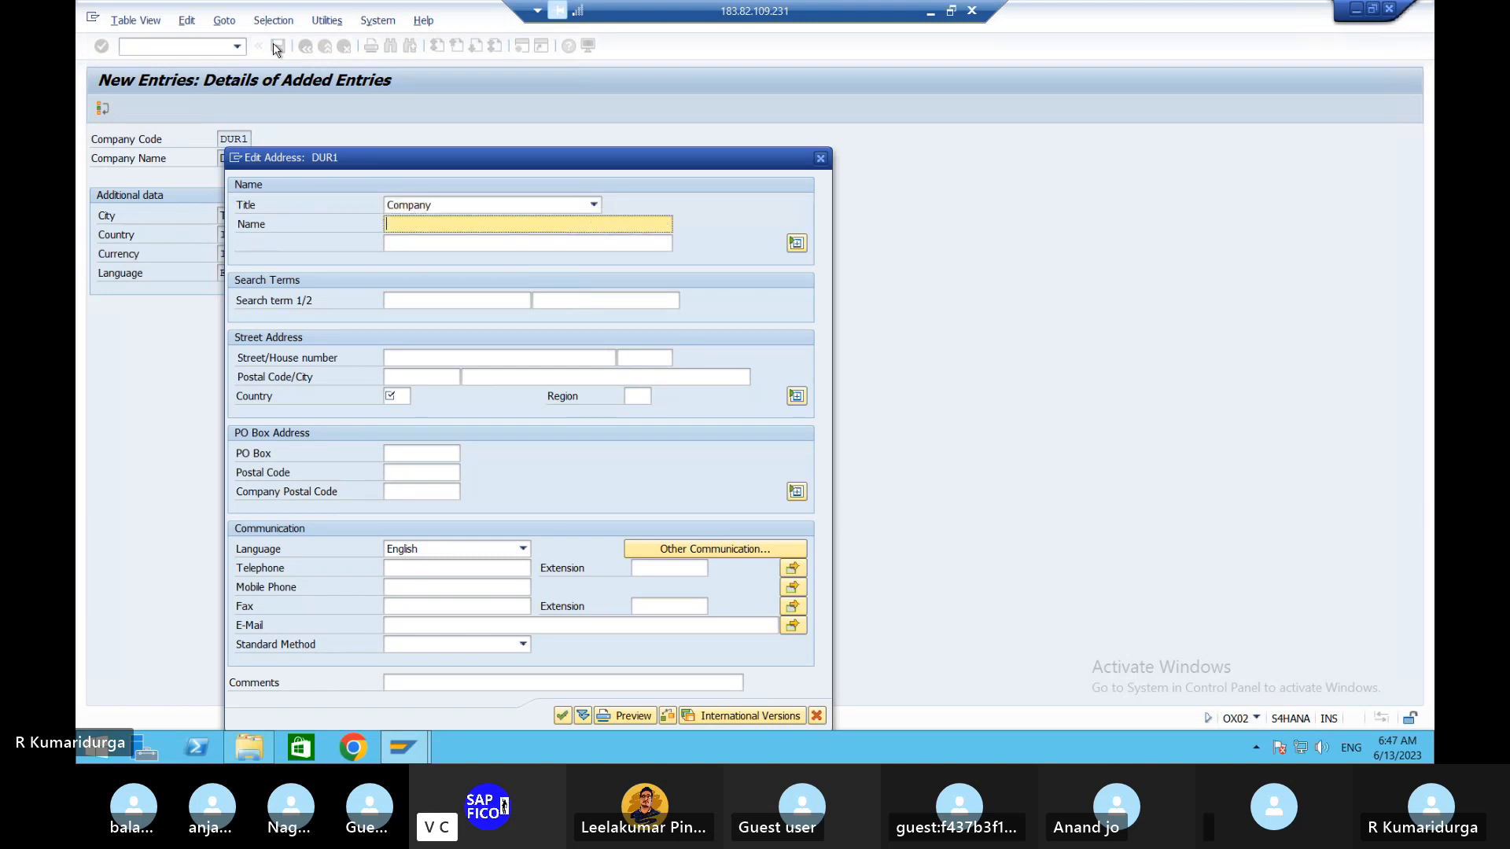
text(DURGA )
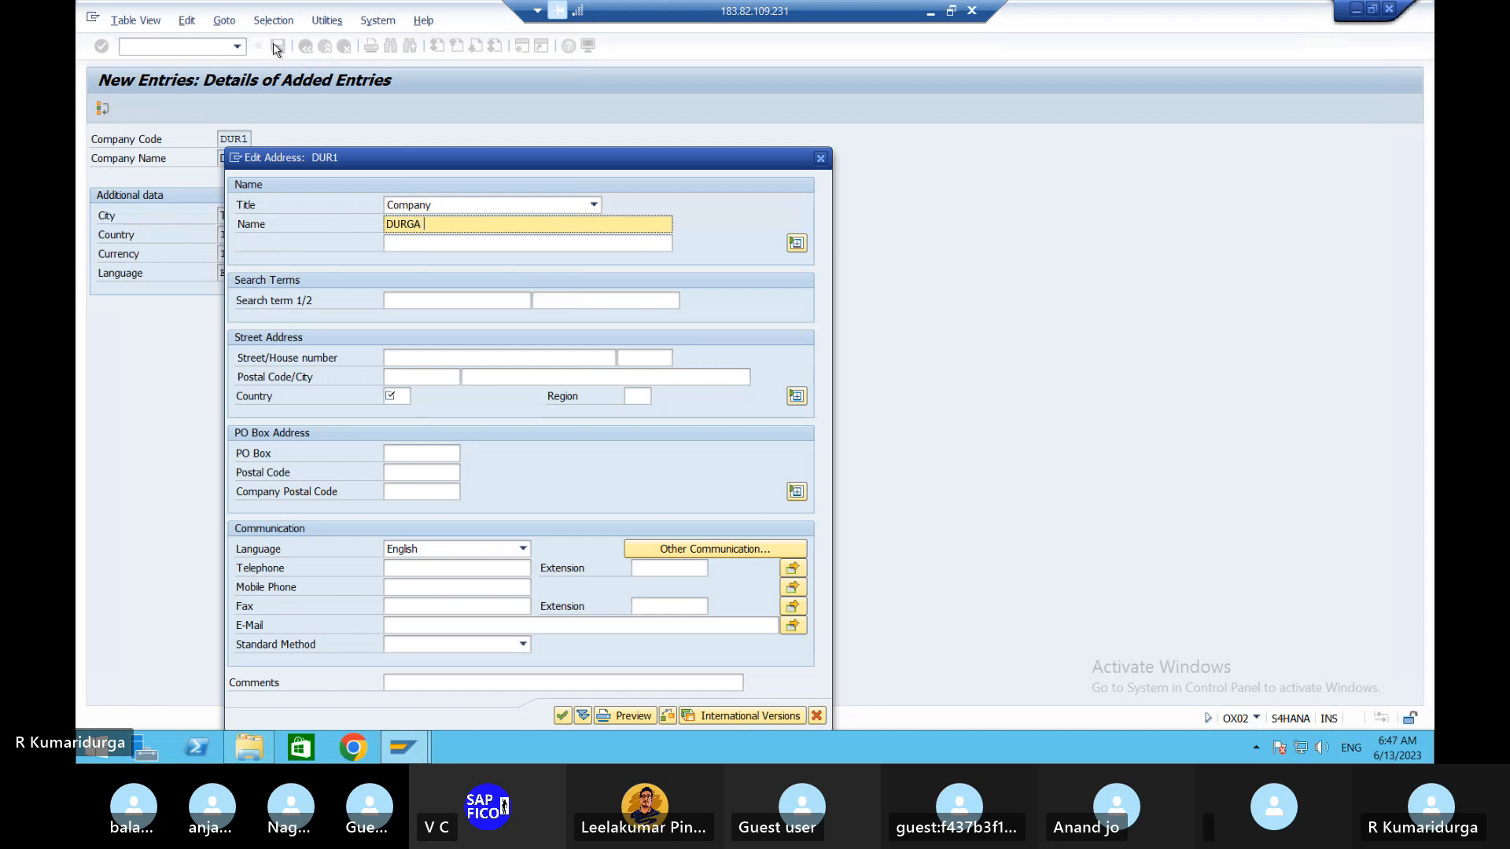
text(STEEL , CEMENT & CO)
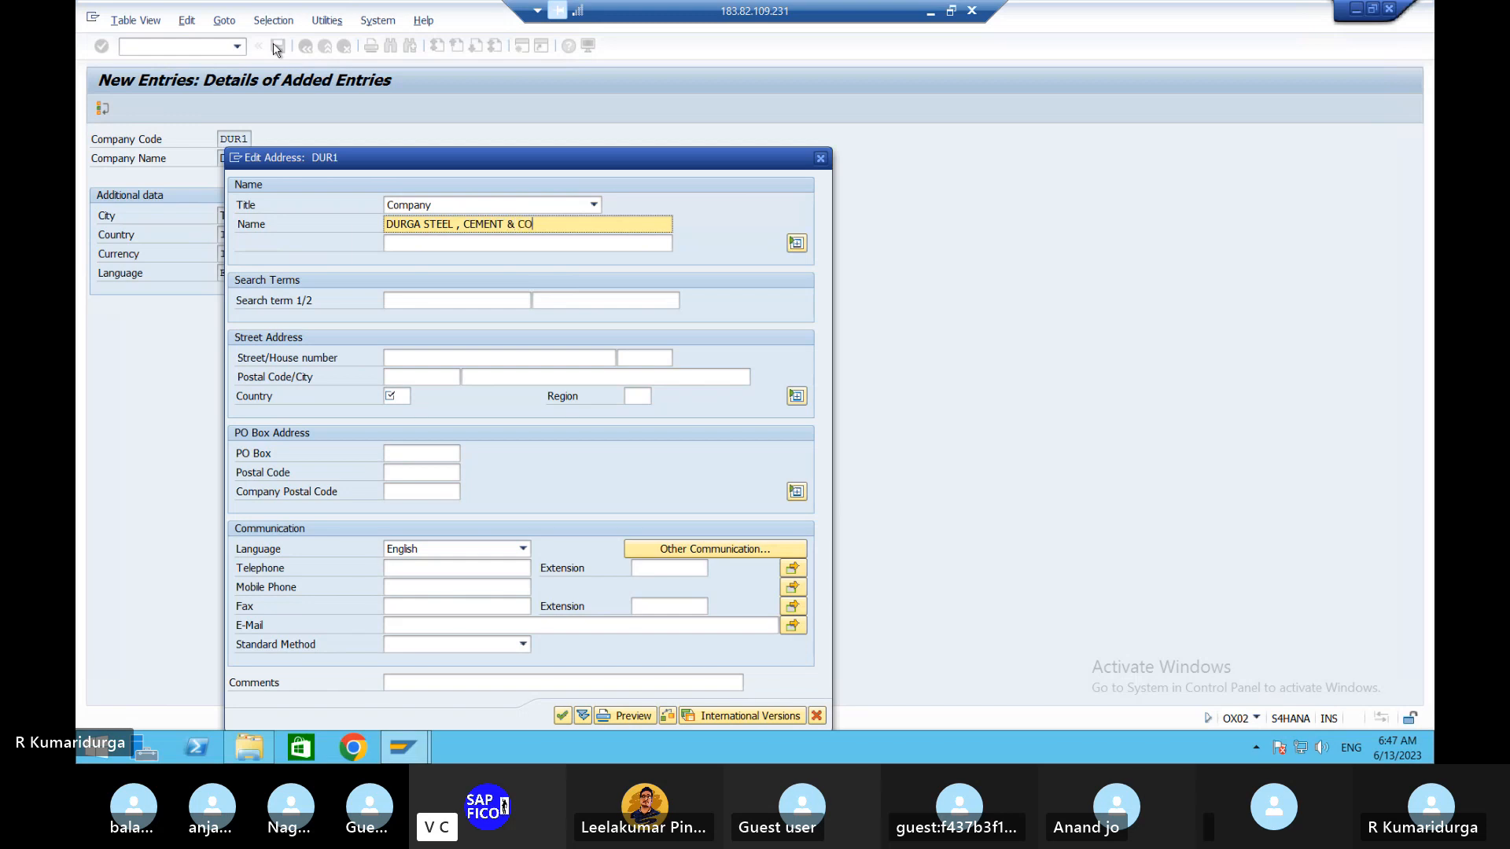
key(Tab)
key(Tab)
key(Tab)
key(Tab)
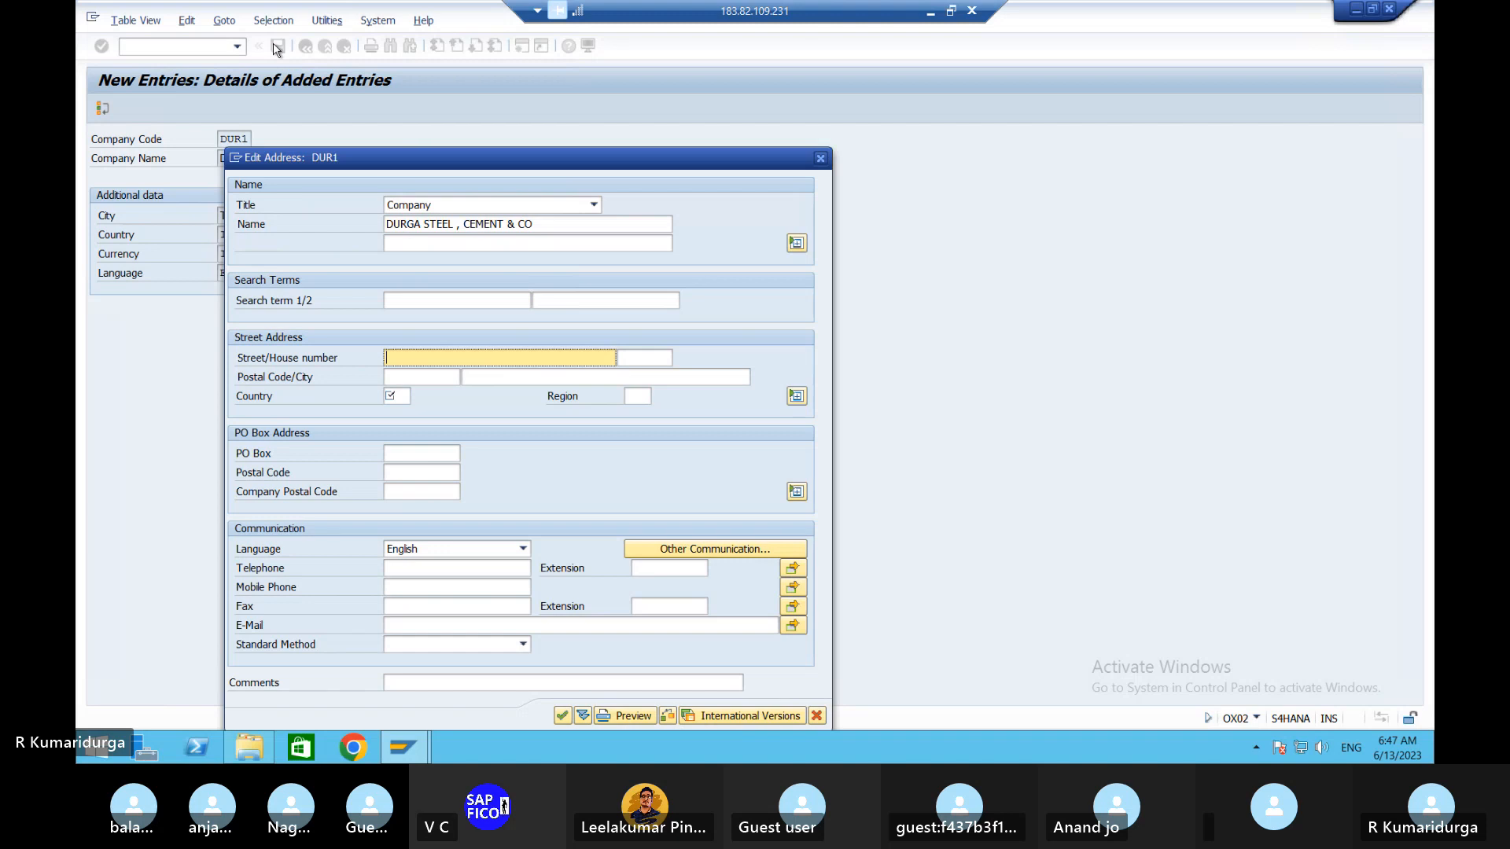
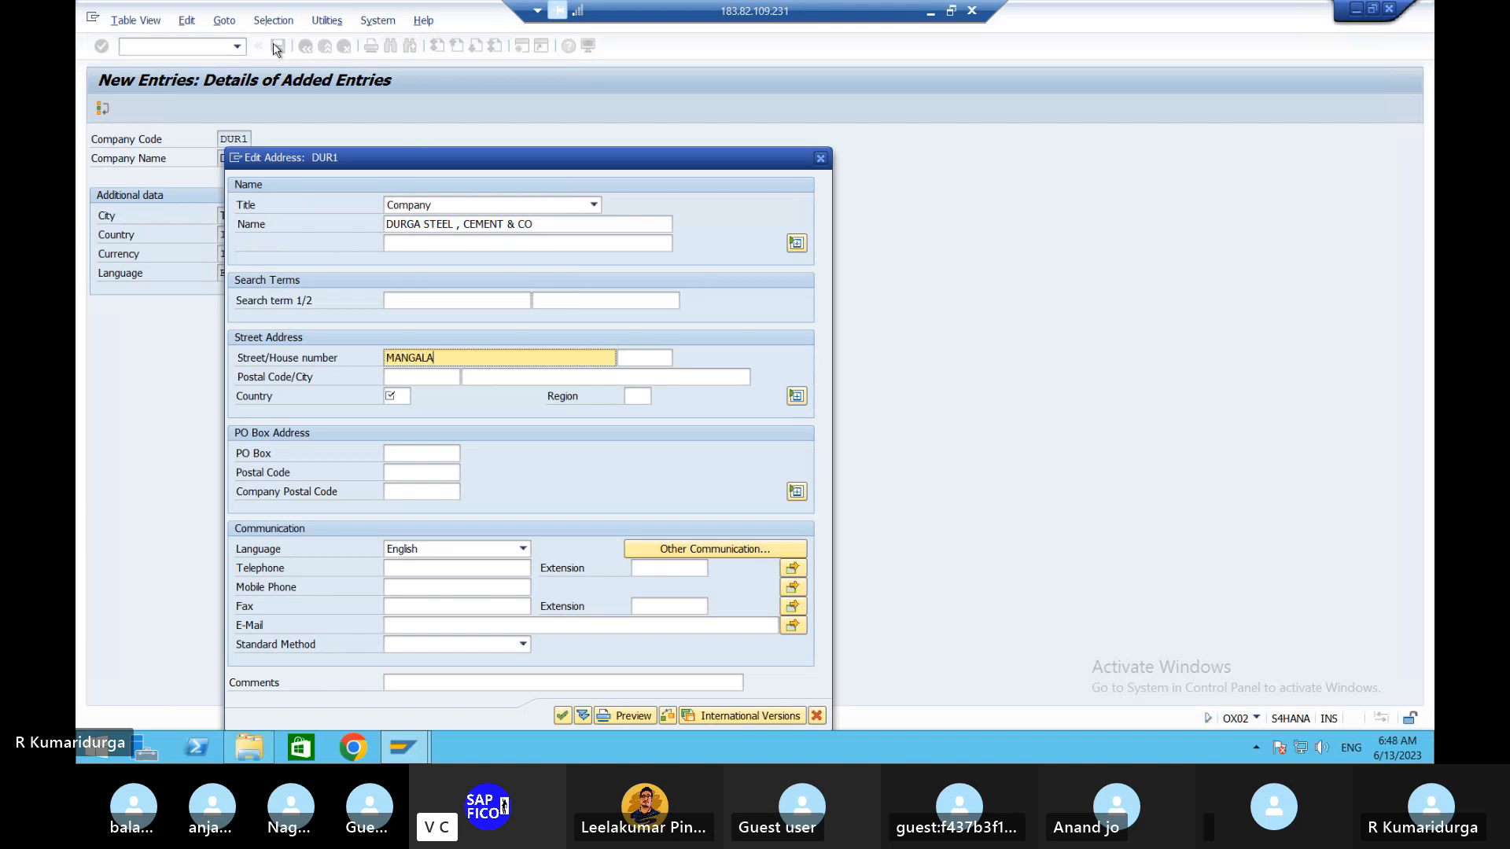
key(Tab)
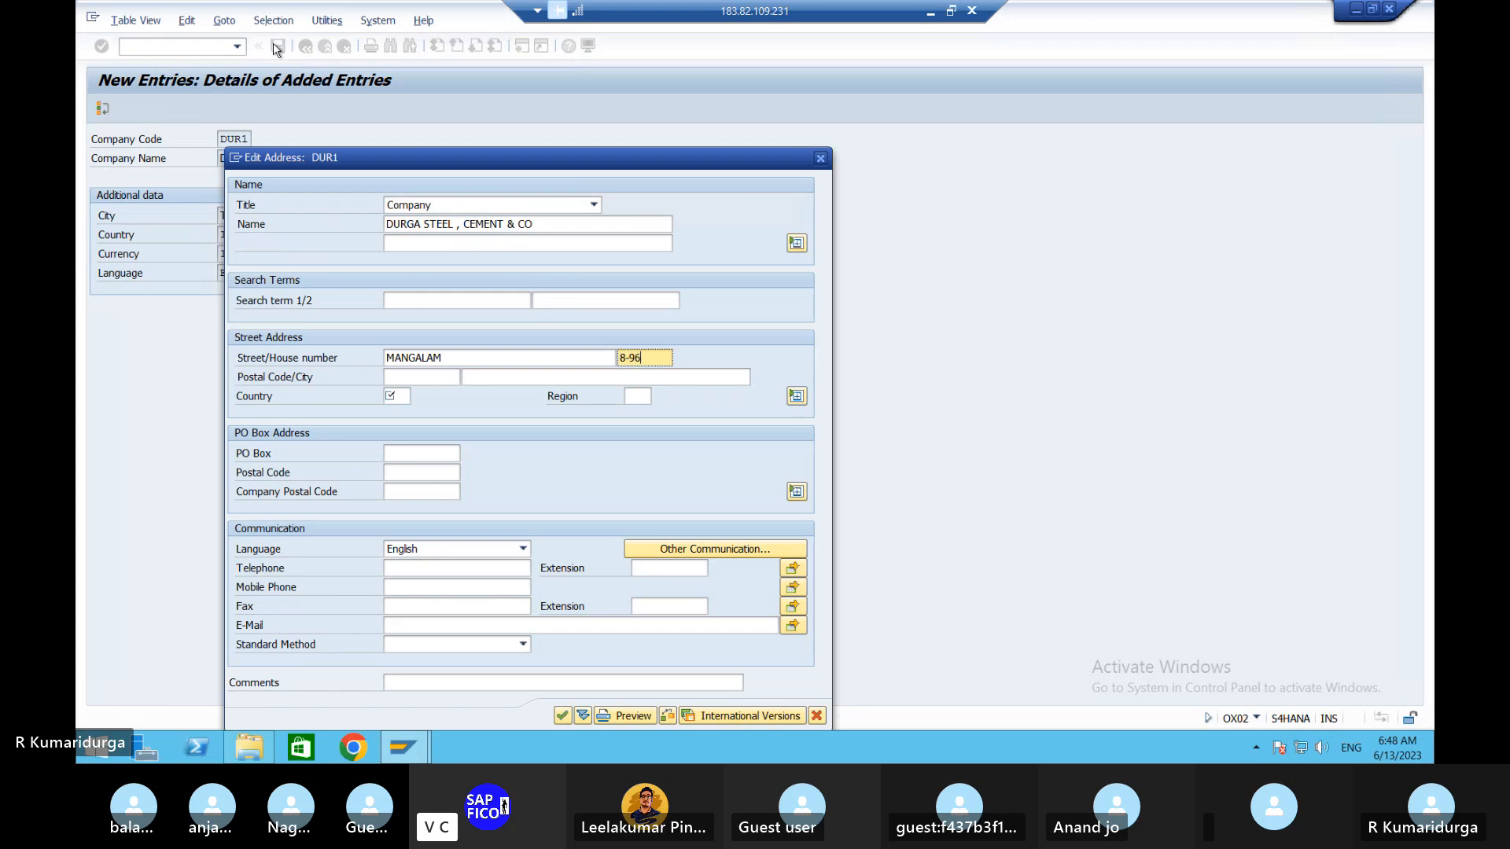
key(Tab)
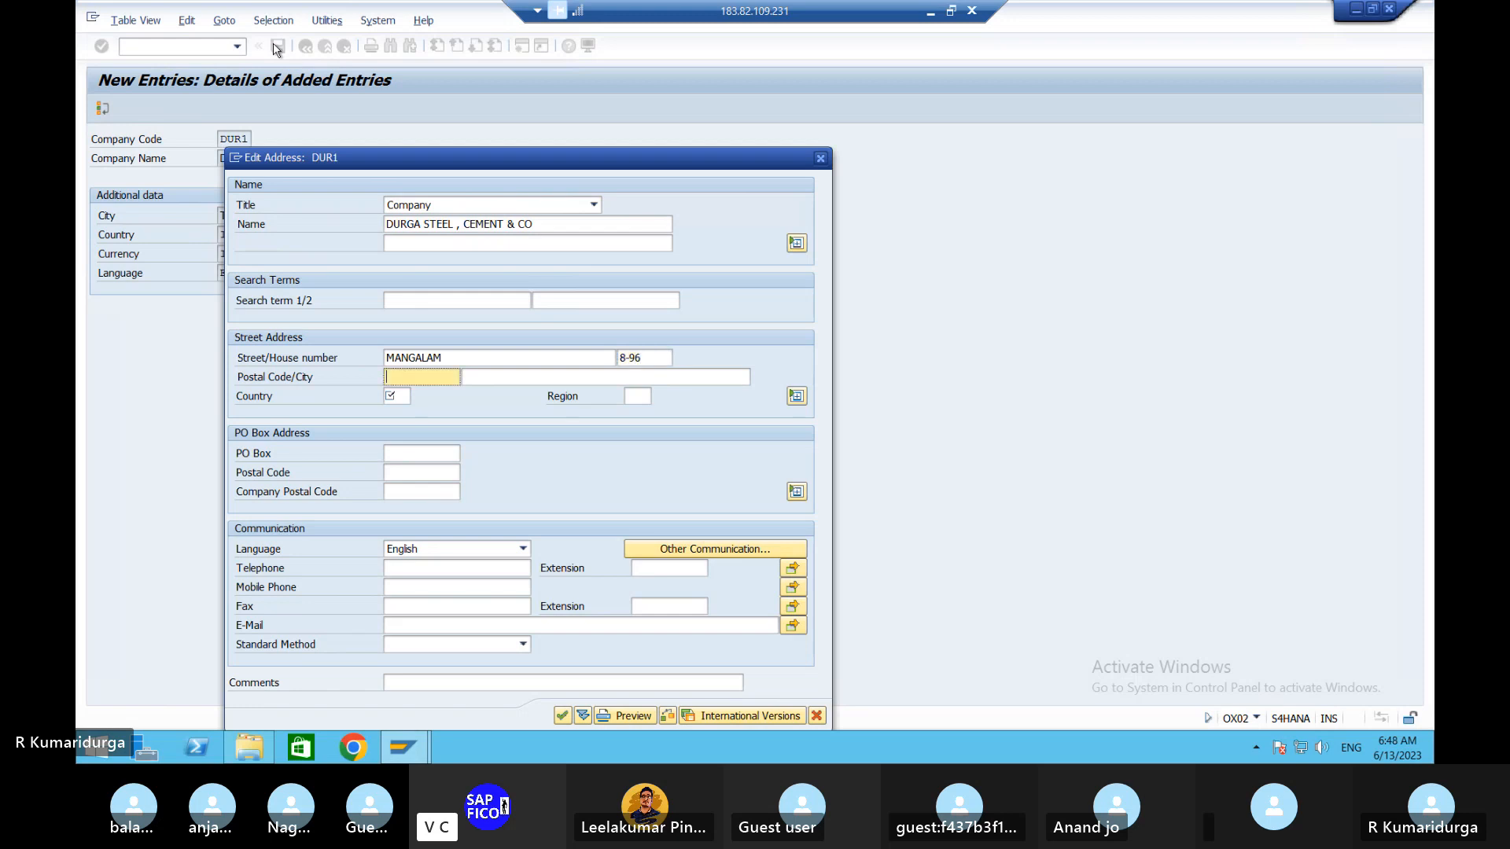
- Enter city TIRUPATI, country IN and region 01 (Andhra Pradesh)
key(Tab)
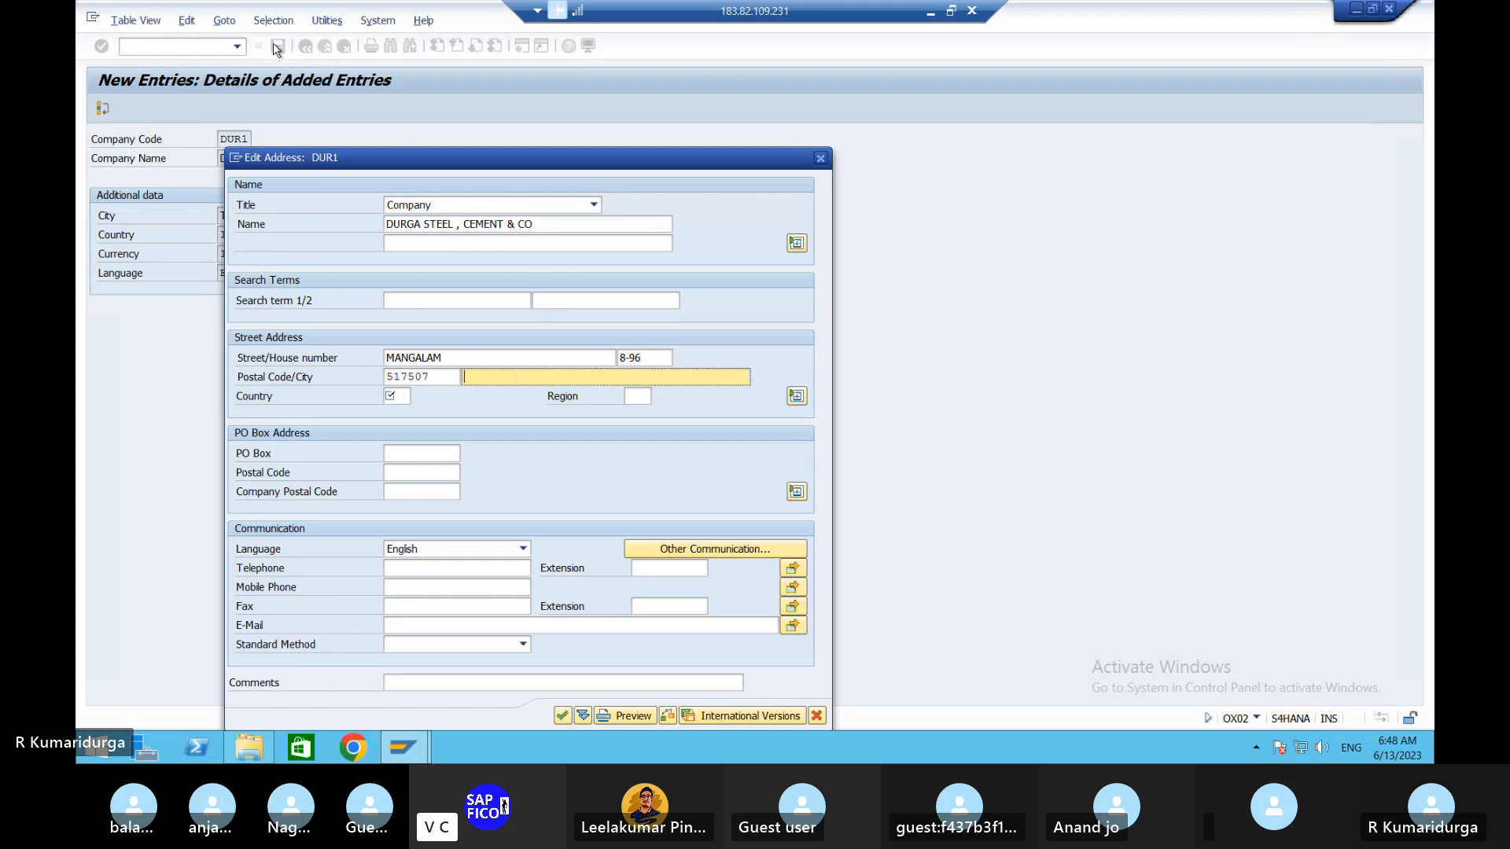
text(TIRUPATI)
key(Tab)
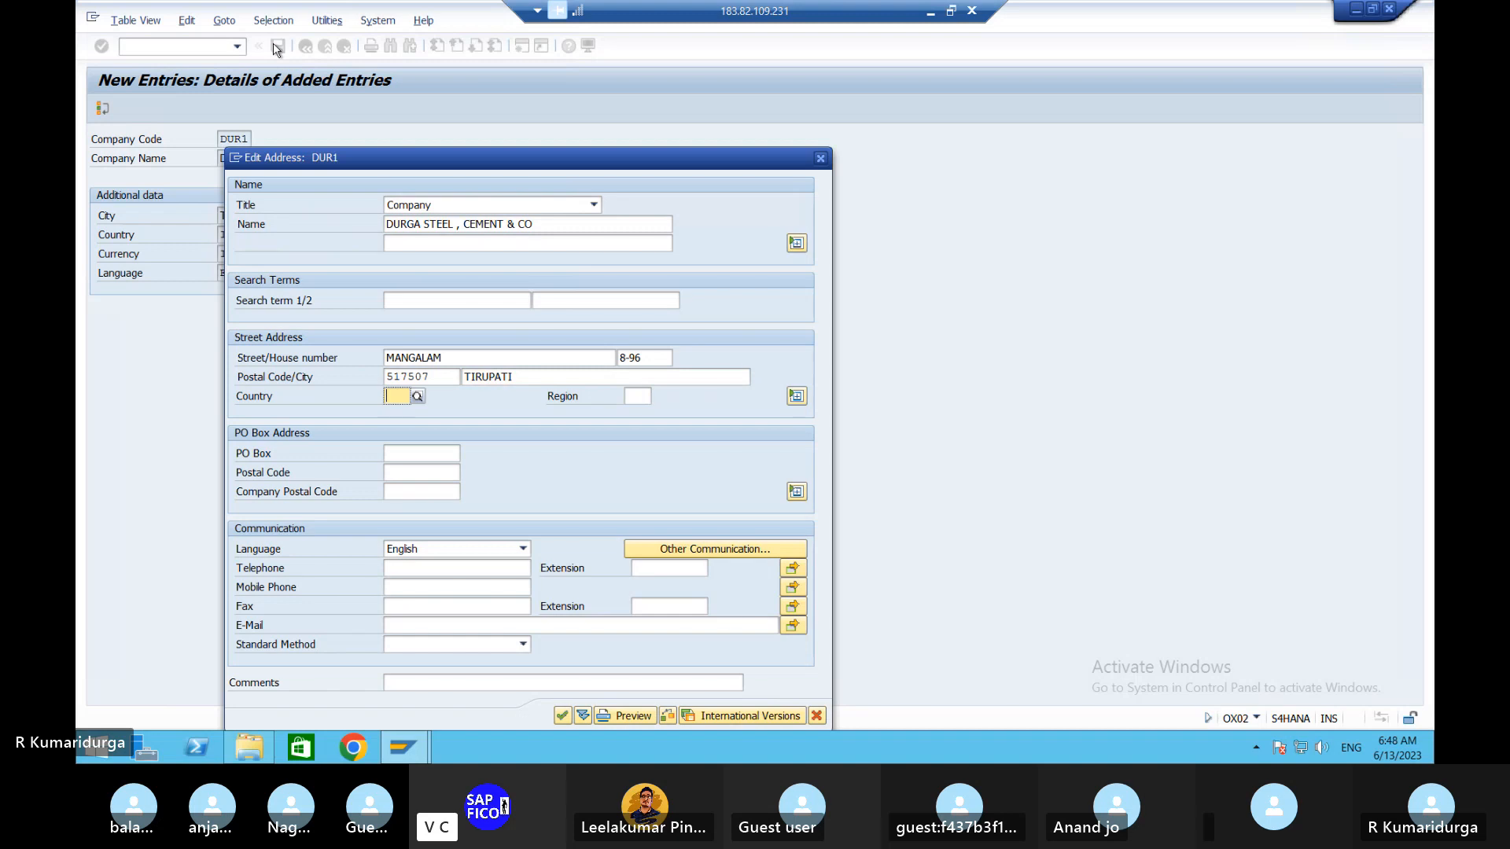
text(IN)
key(Tab)
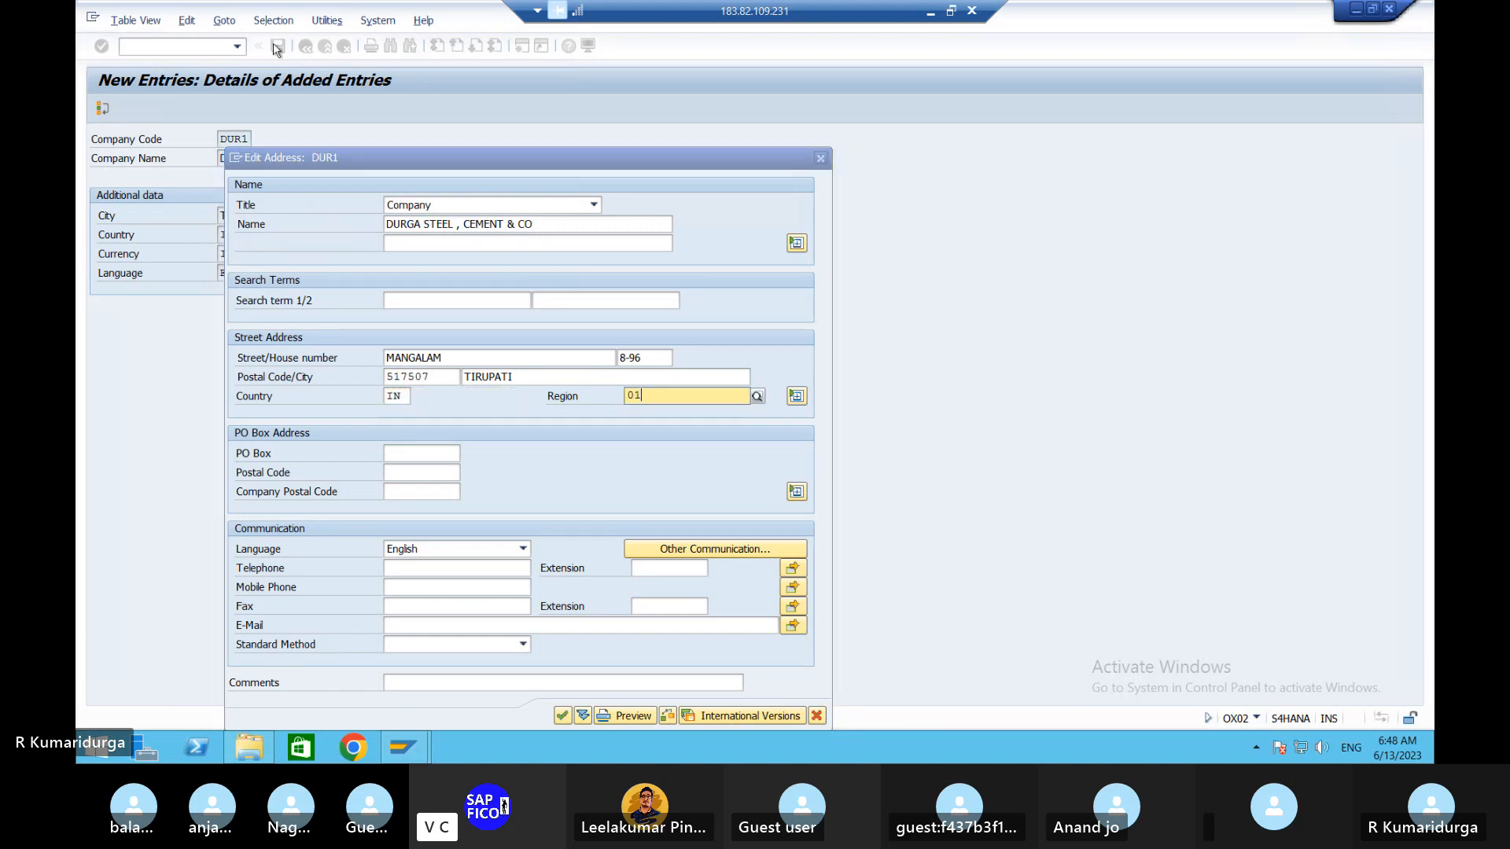
text(01)
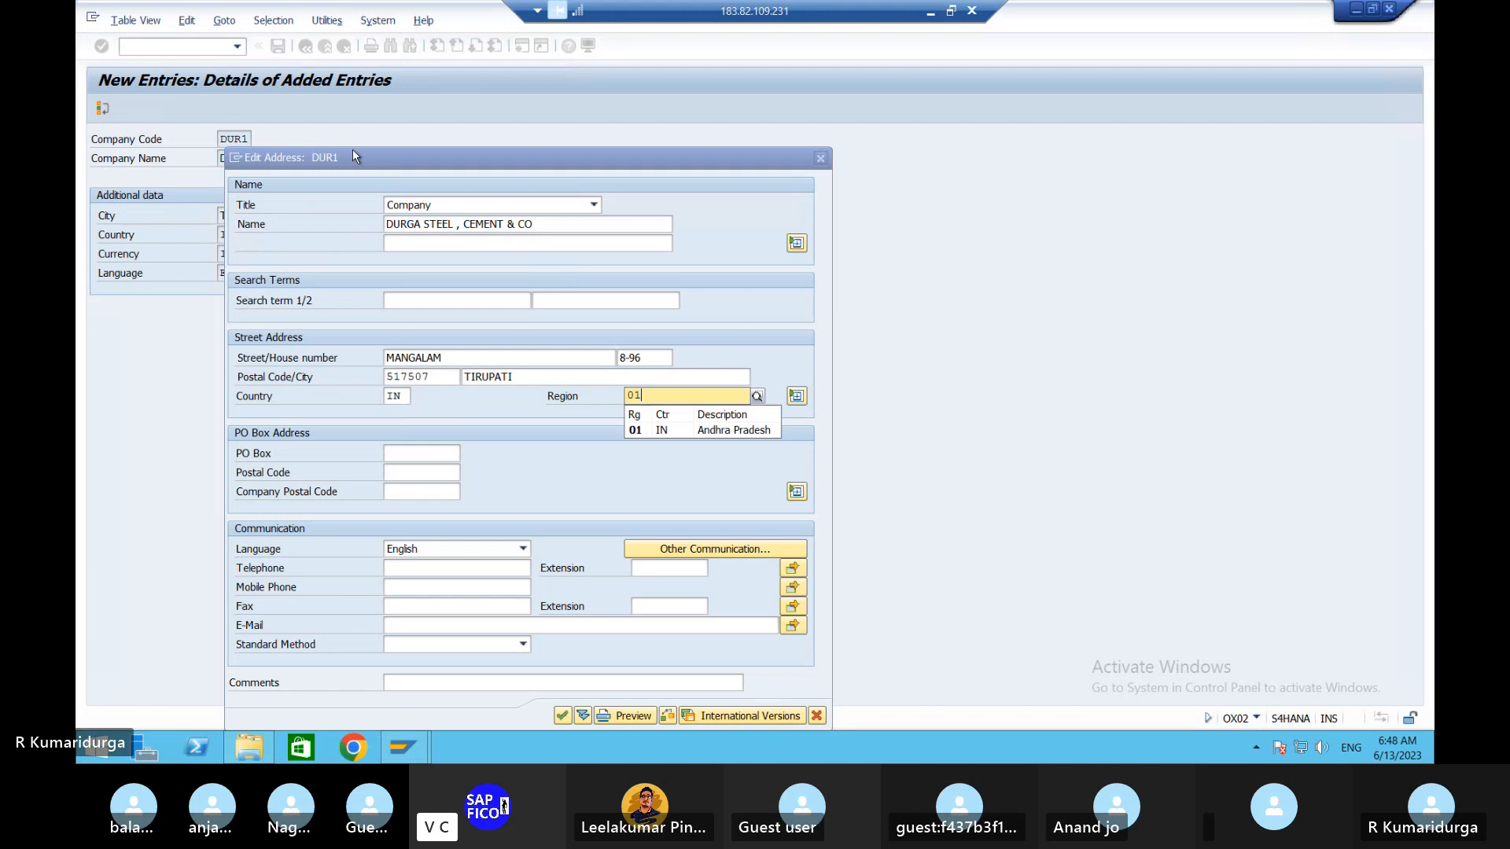
click(651, 431)
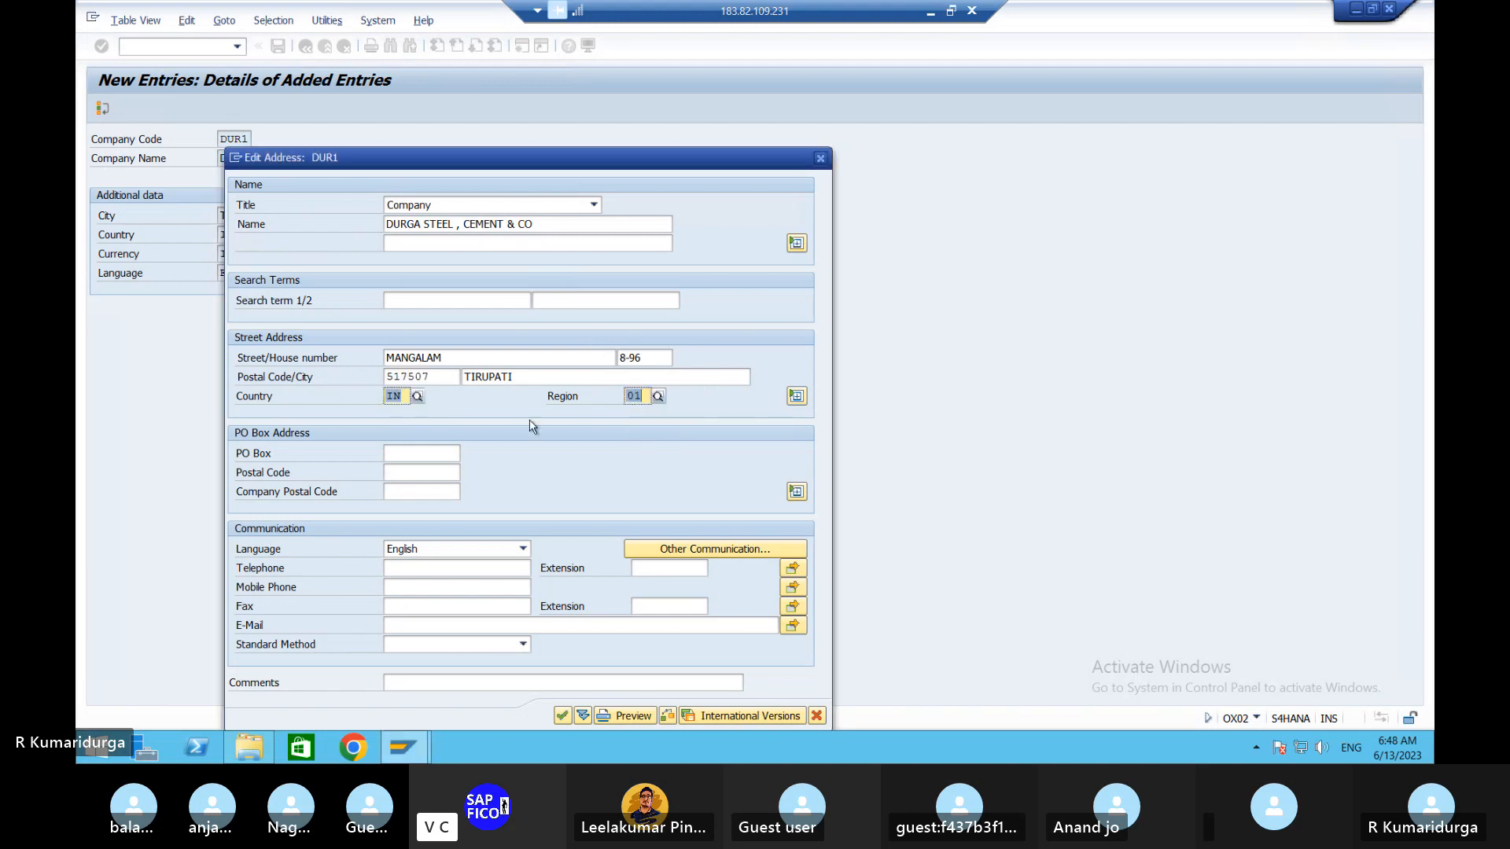
- Add PO Box MNG with PO box postal code 517507
click(423, 459)
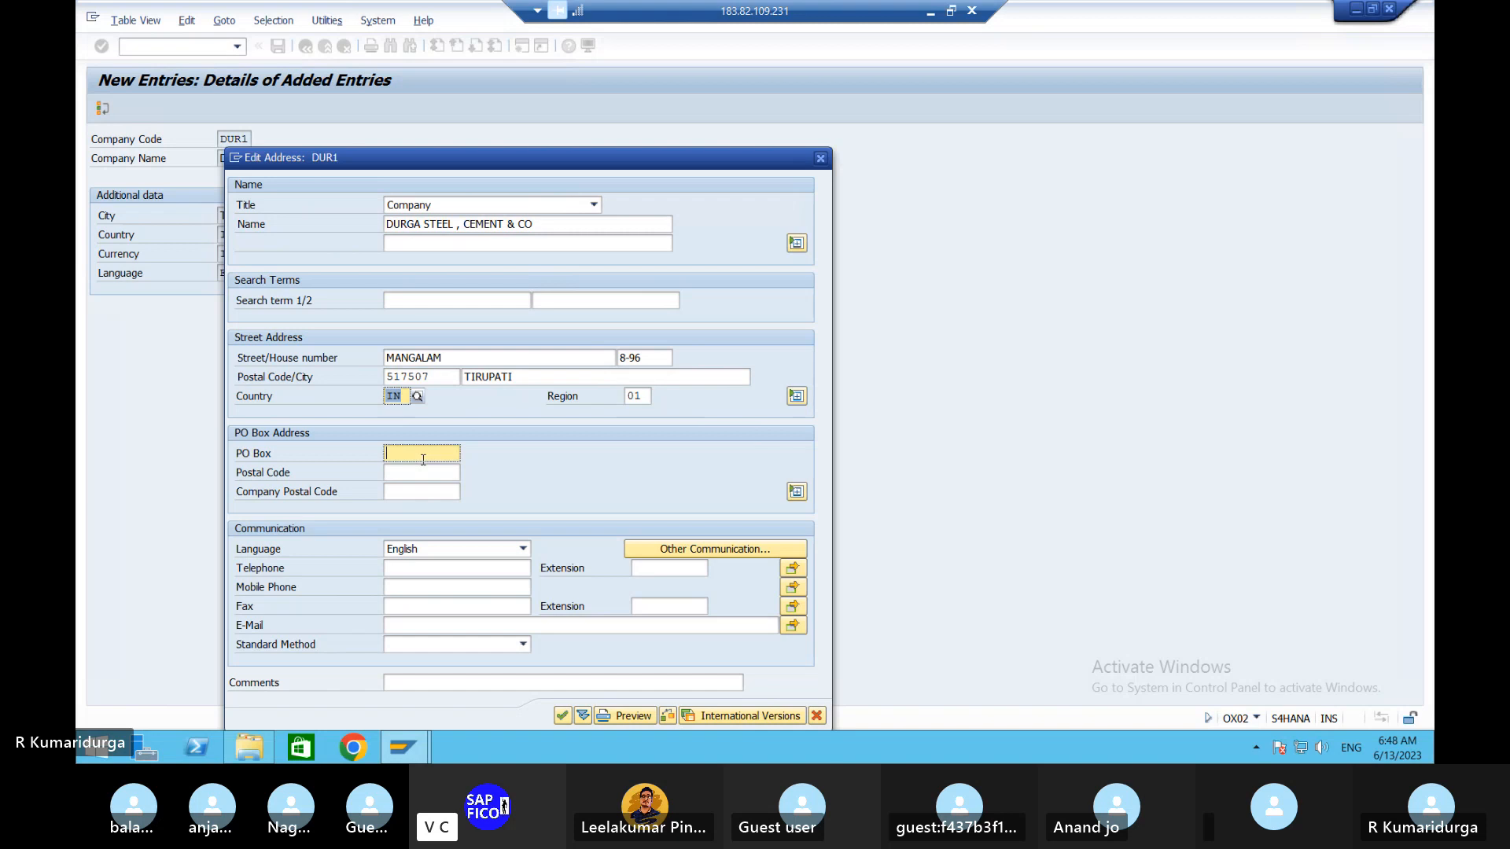
text(MNG)
key(Tab)
text(517501)
key(BackSpace)
text(7)
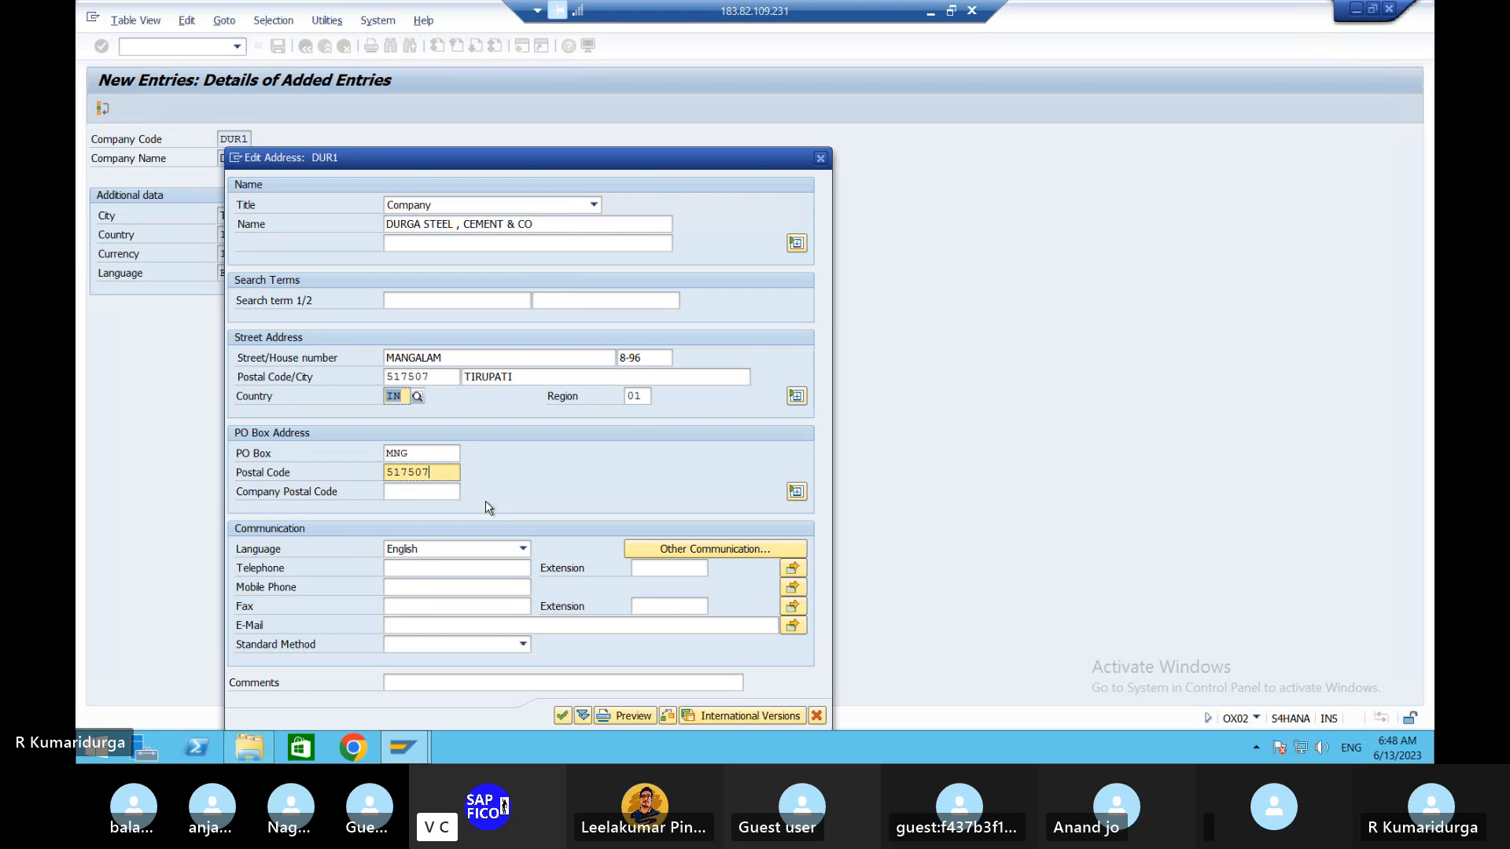
- Accept the DUR1 address to bring up the request prompt, then switch to Word
click(563, 719)
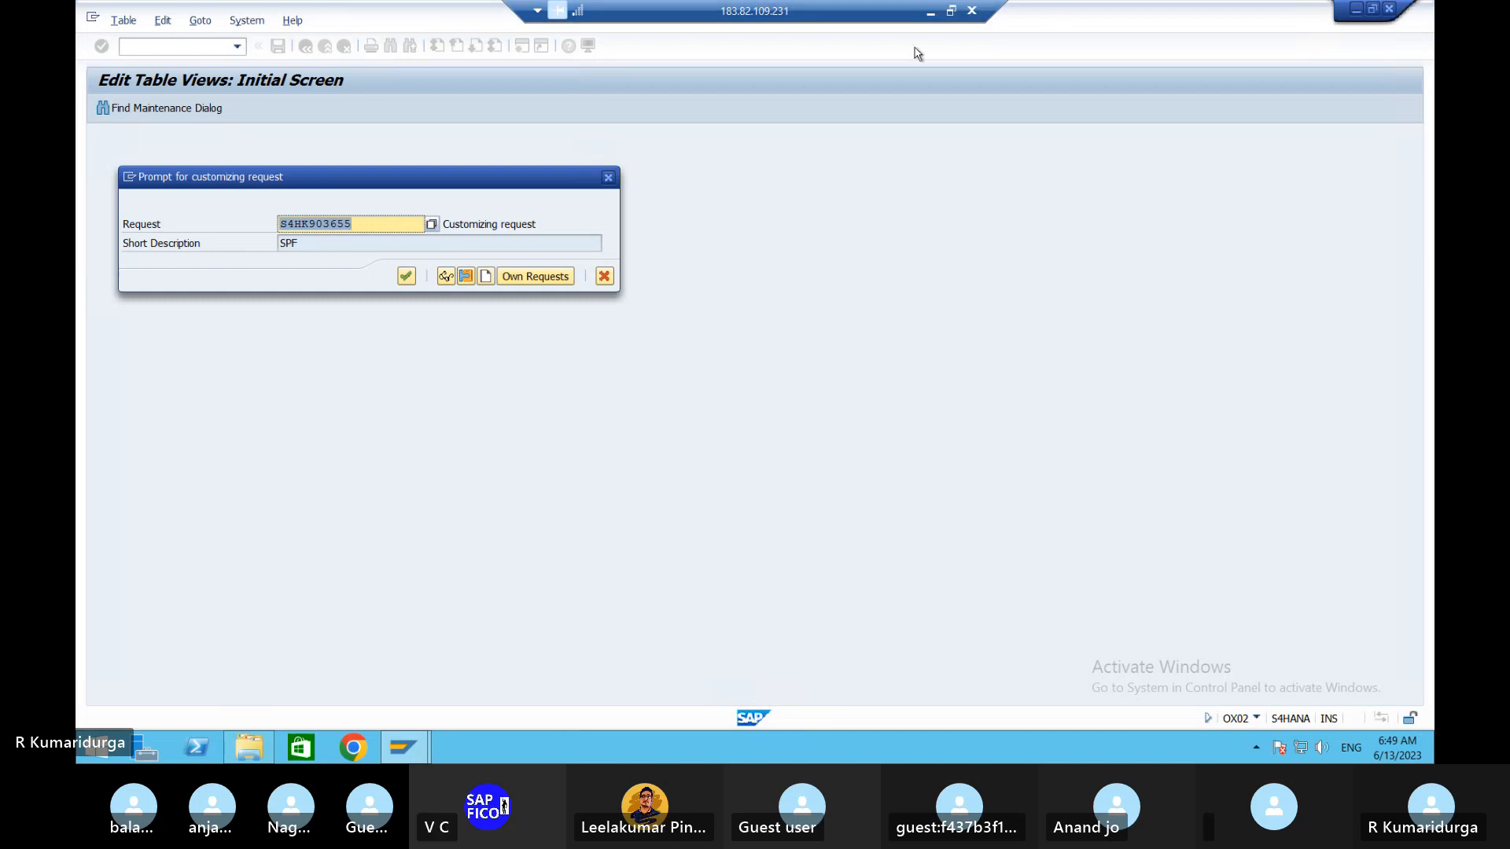
click(930, 11)
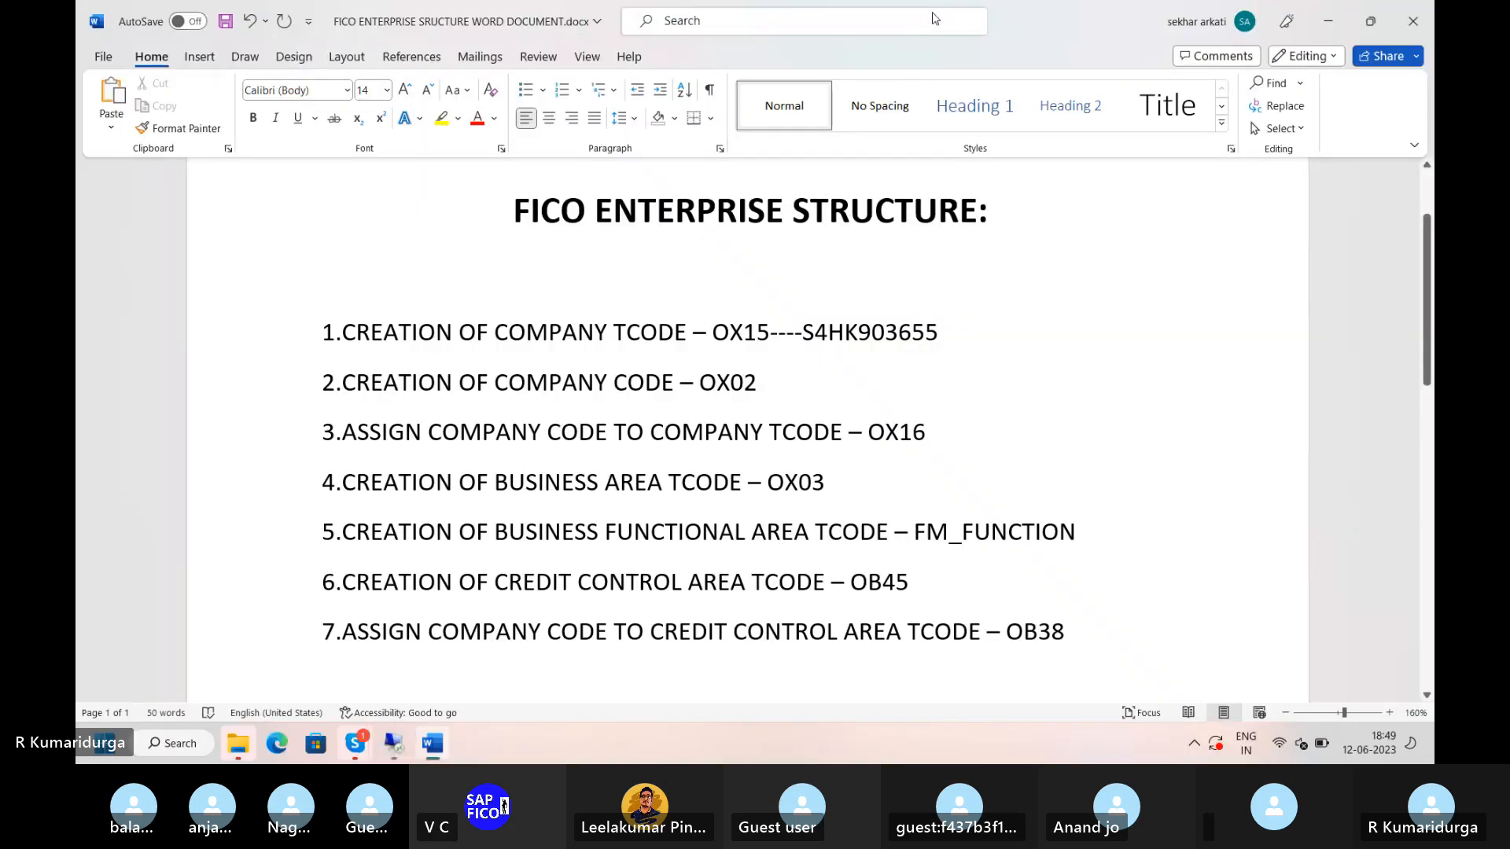
- Add ---- and request number S4HK903655 after OX02 on line 2, then return to SAP
text(----)
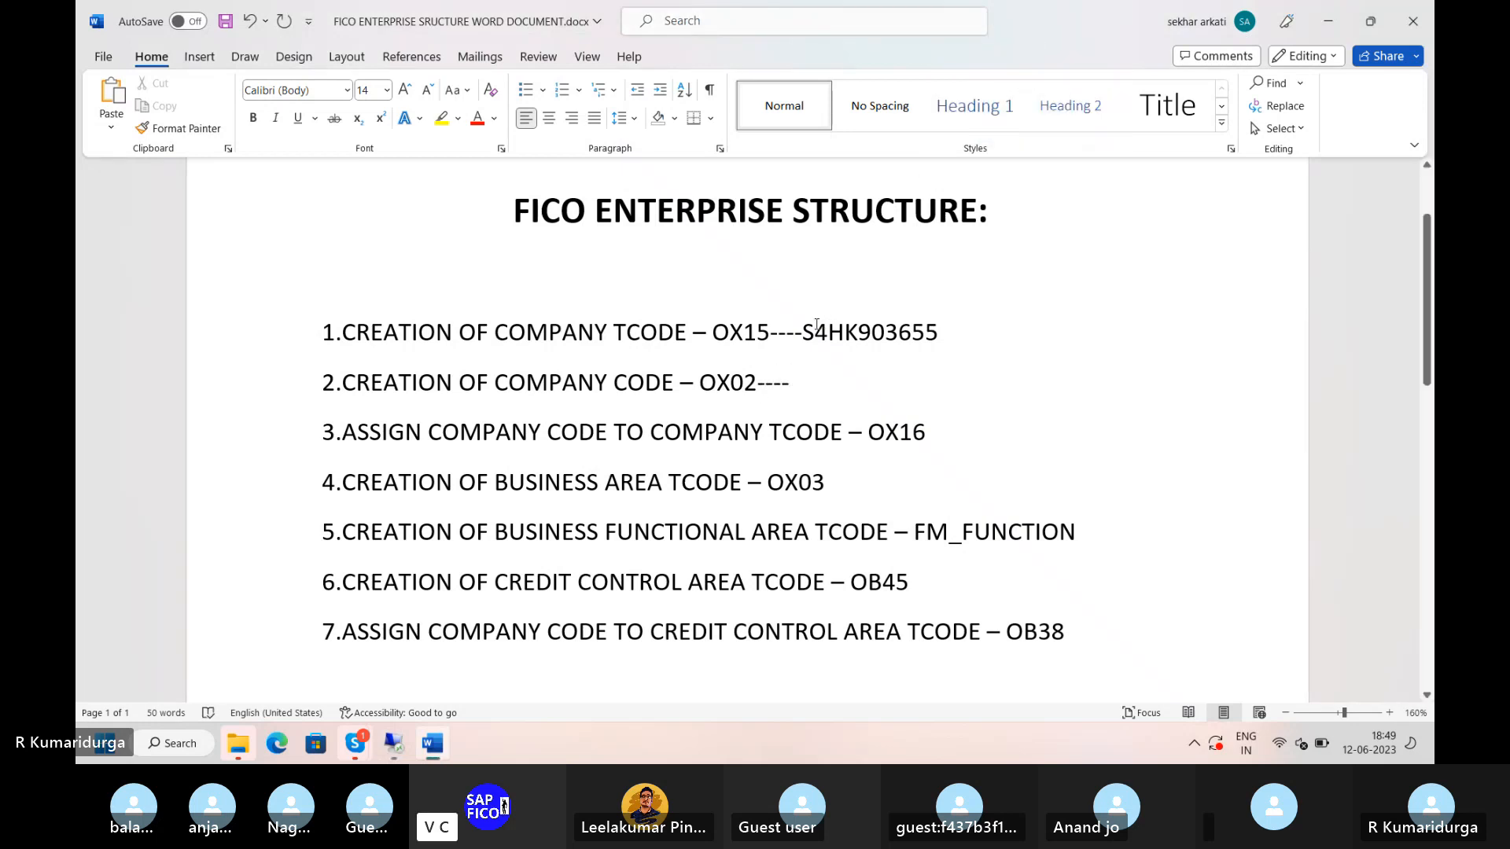
click(802, 334)
key(shift+Right)
key(shift+Right)
key(shift+Right)
key(shift+Right)
key(shift+Right)
key(shift+Right)
key(shift+Right)
key(shift+Right)
key(shift+Right)
key(shift+Right)
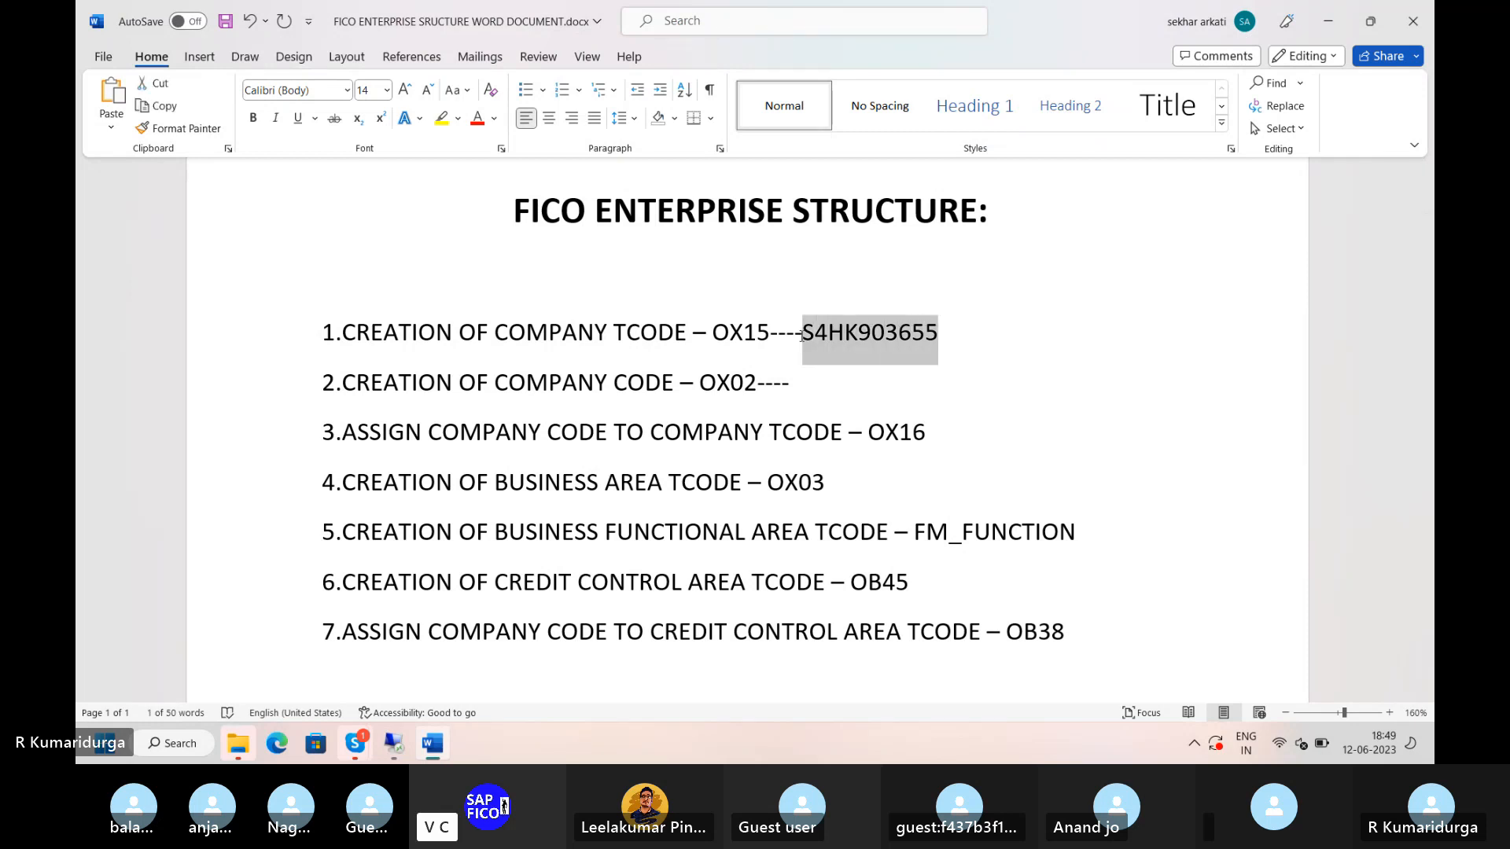
key(Down)
key(ctrl+v)
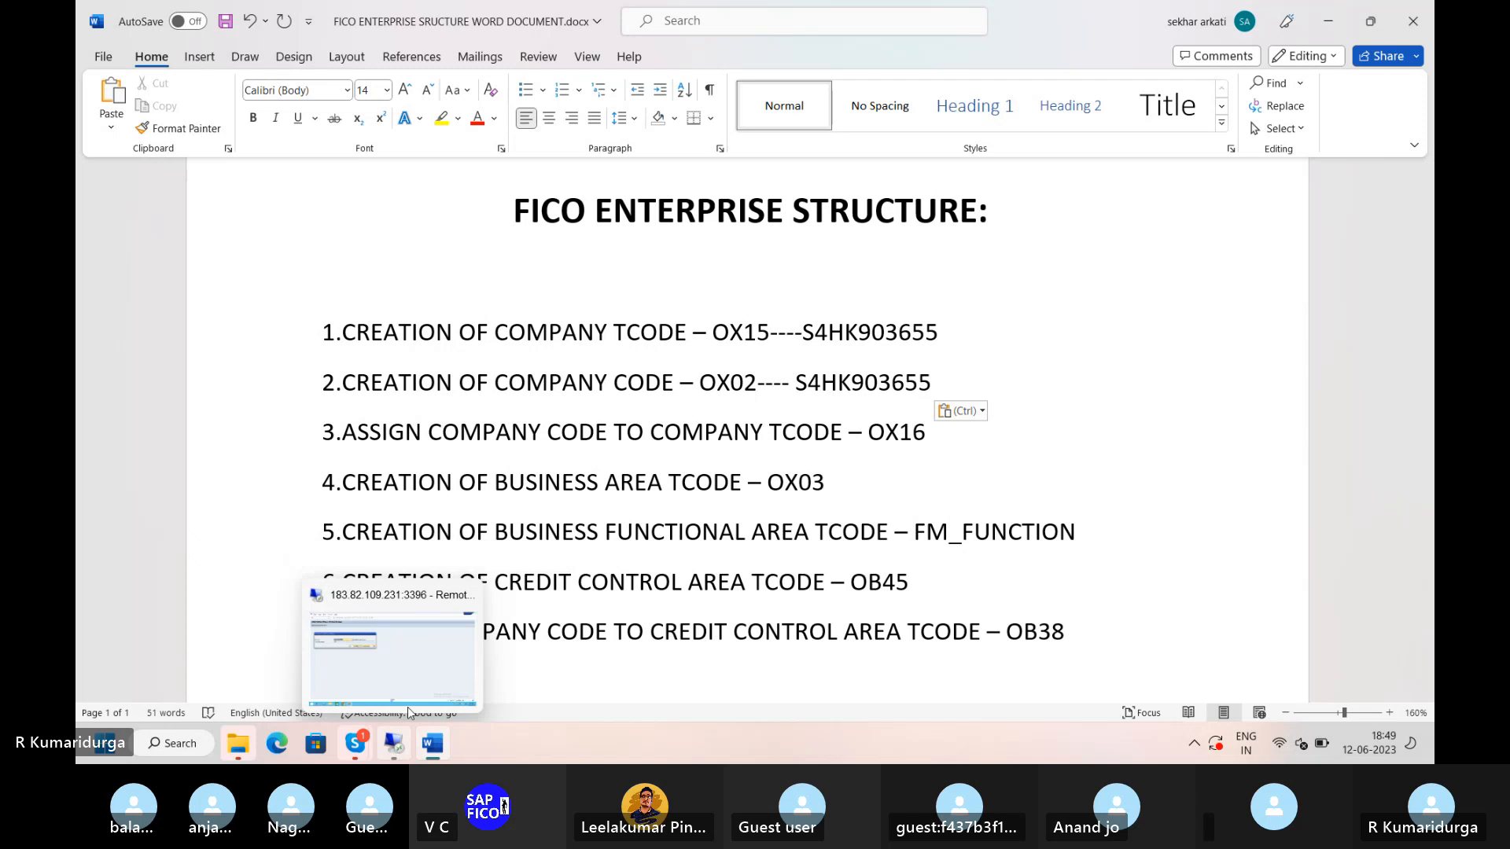
click(407, 706)
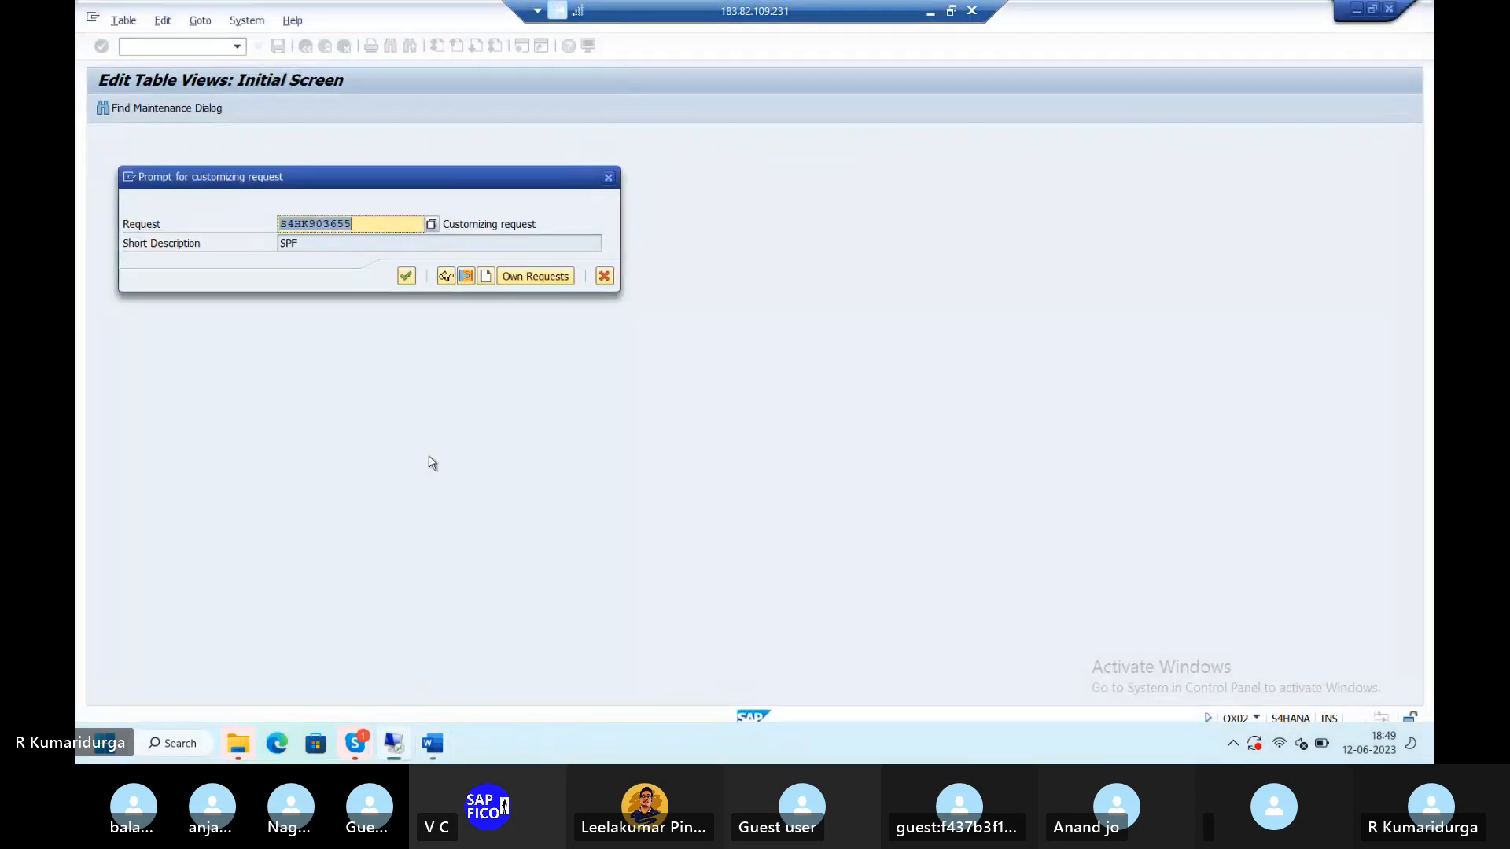
- Confirm request S4HK903655 in the prompt to save company code DUR1
click(407, 277)
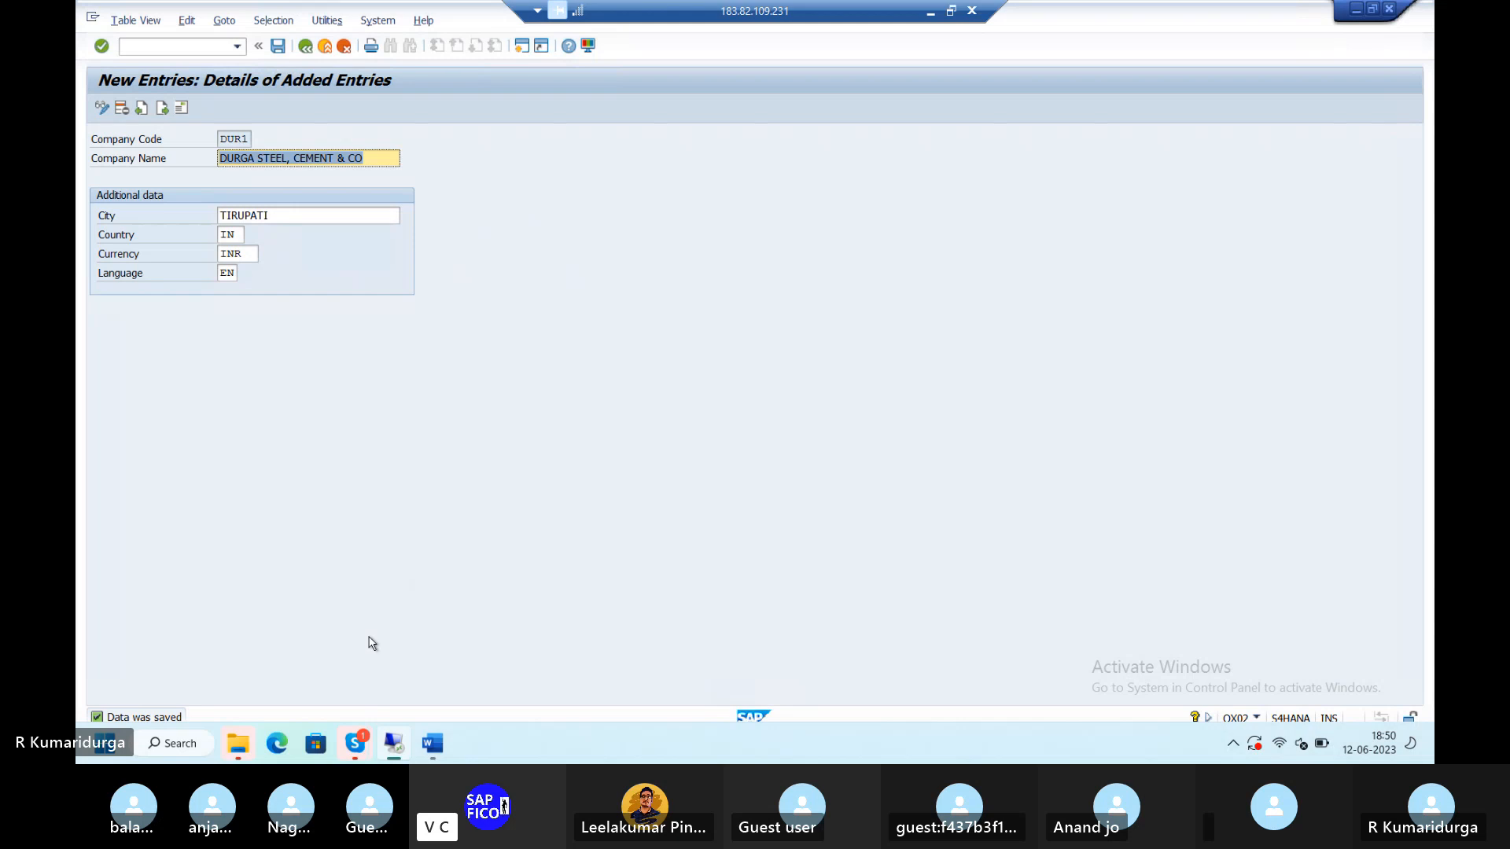
mouse_move(392, 747)
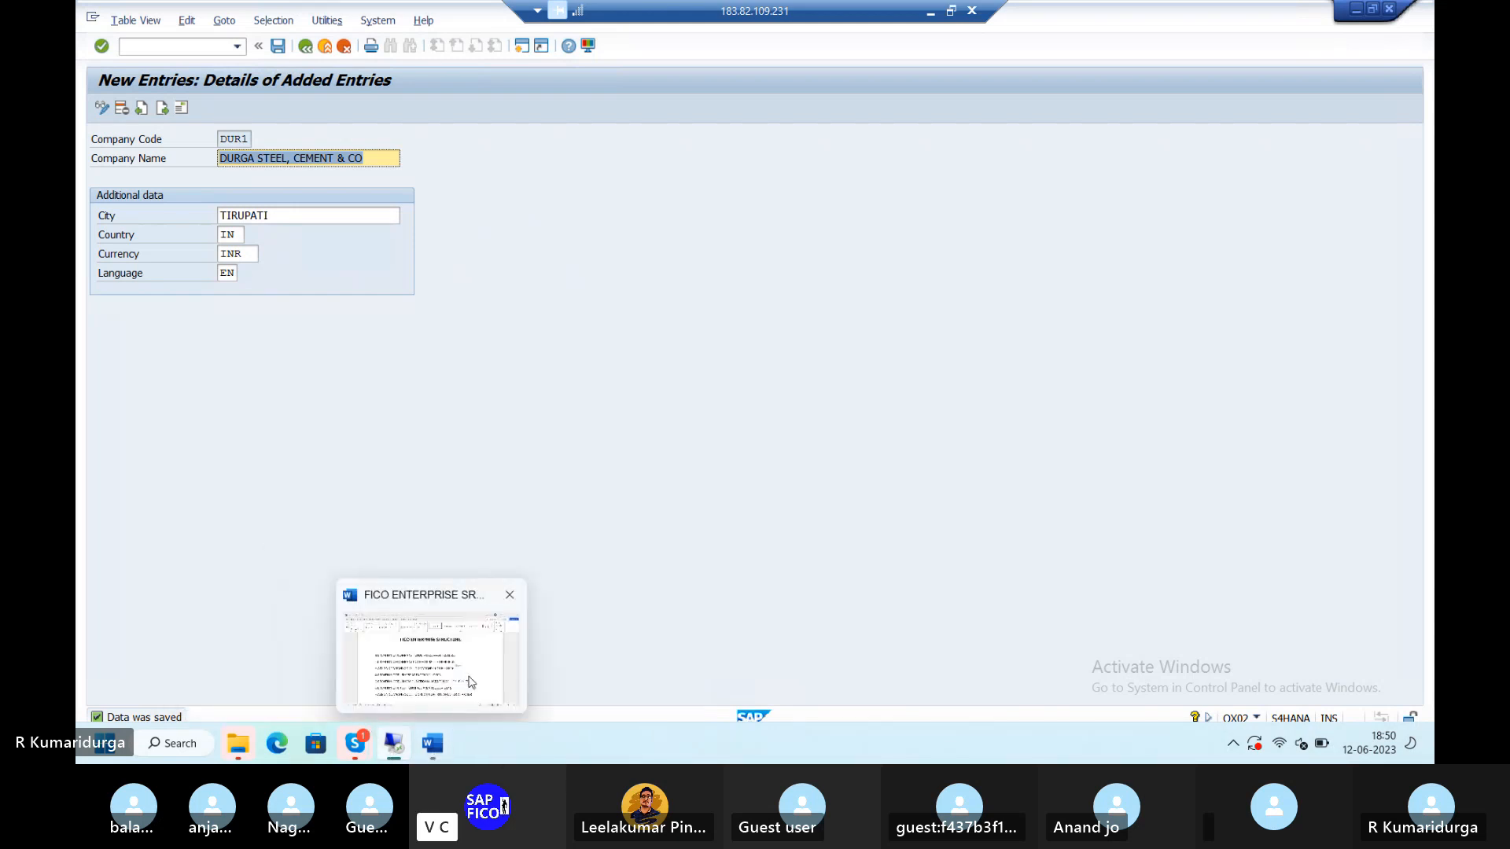
click(472, 675)
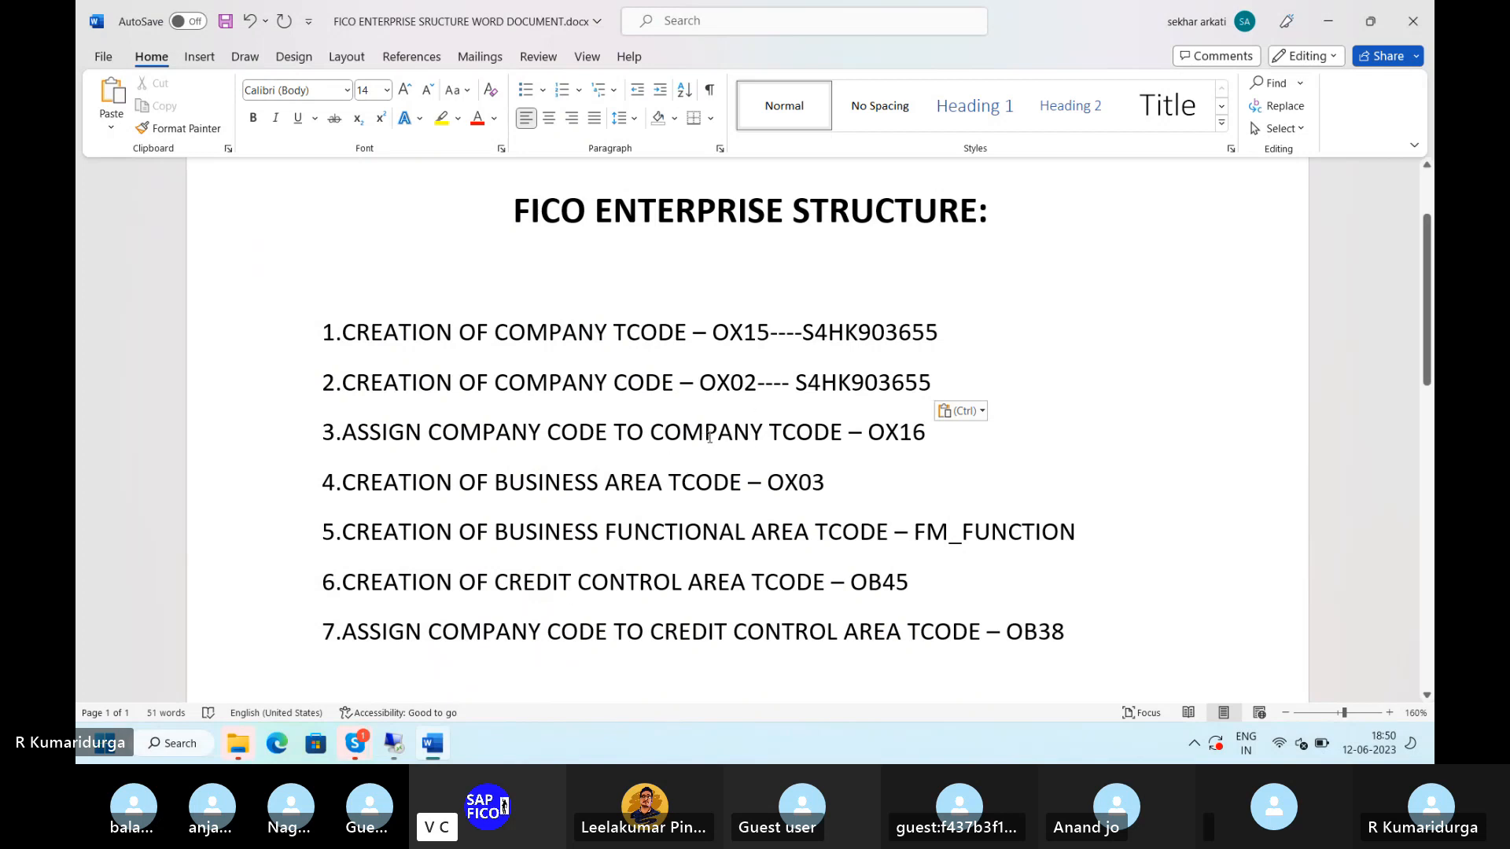
mouse_move(395, 743)
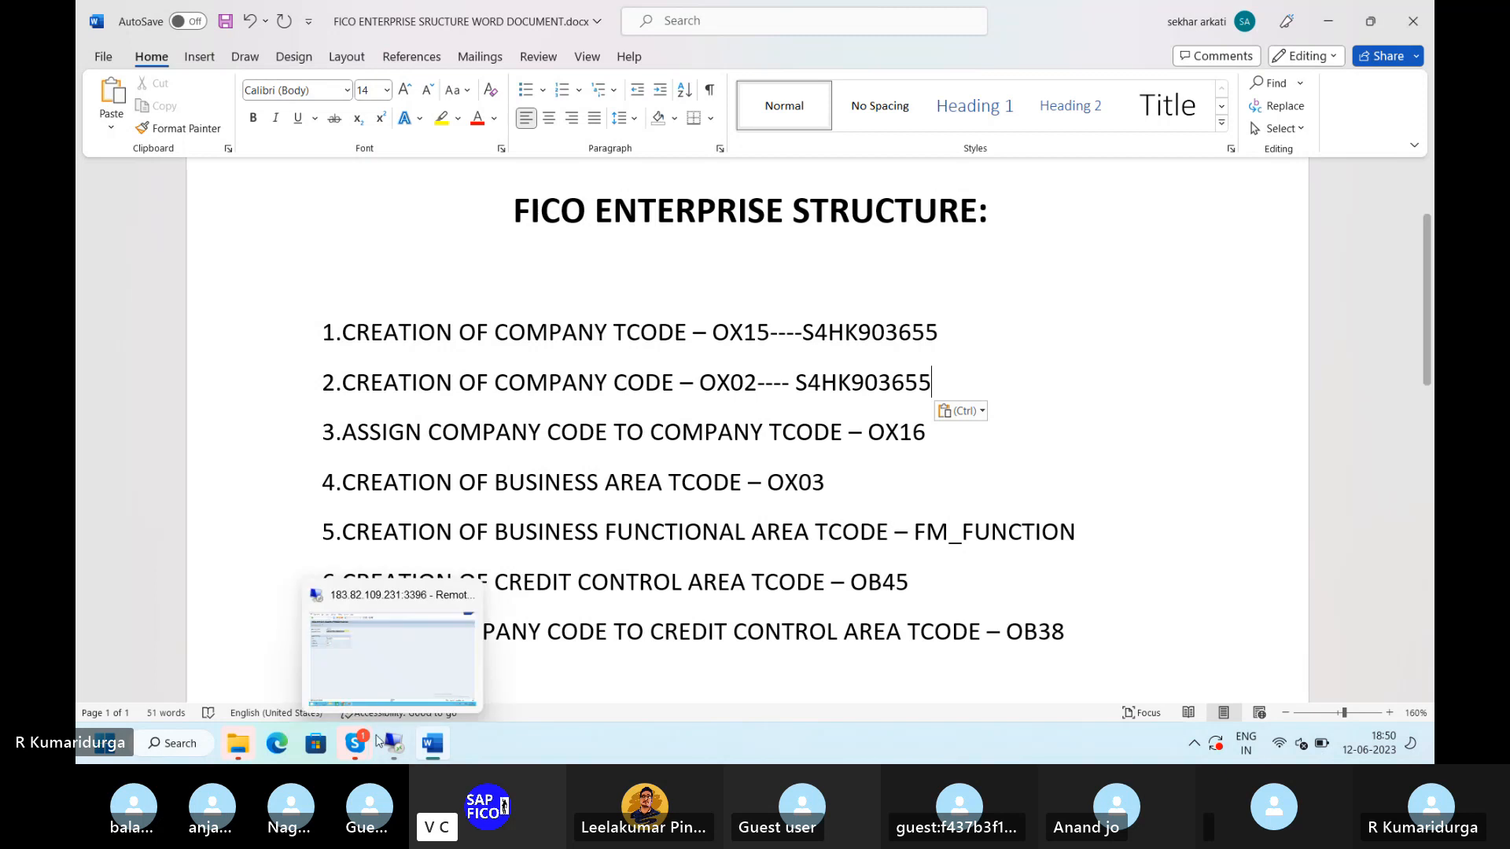
click(421, 686)
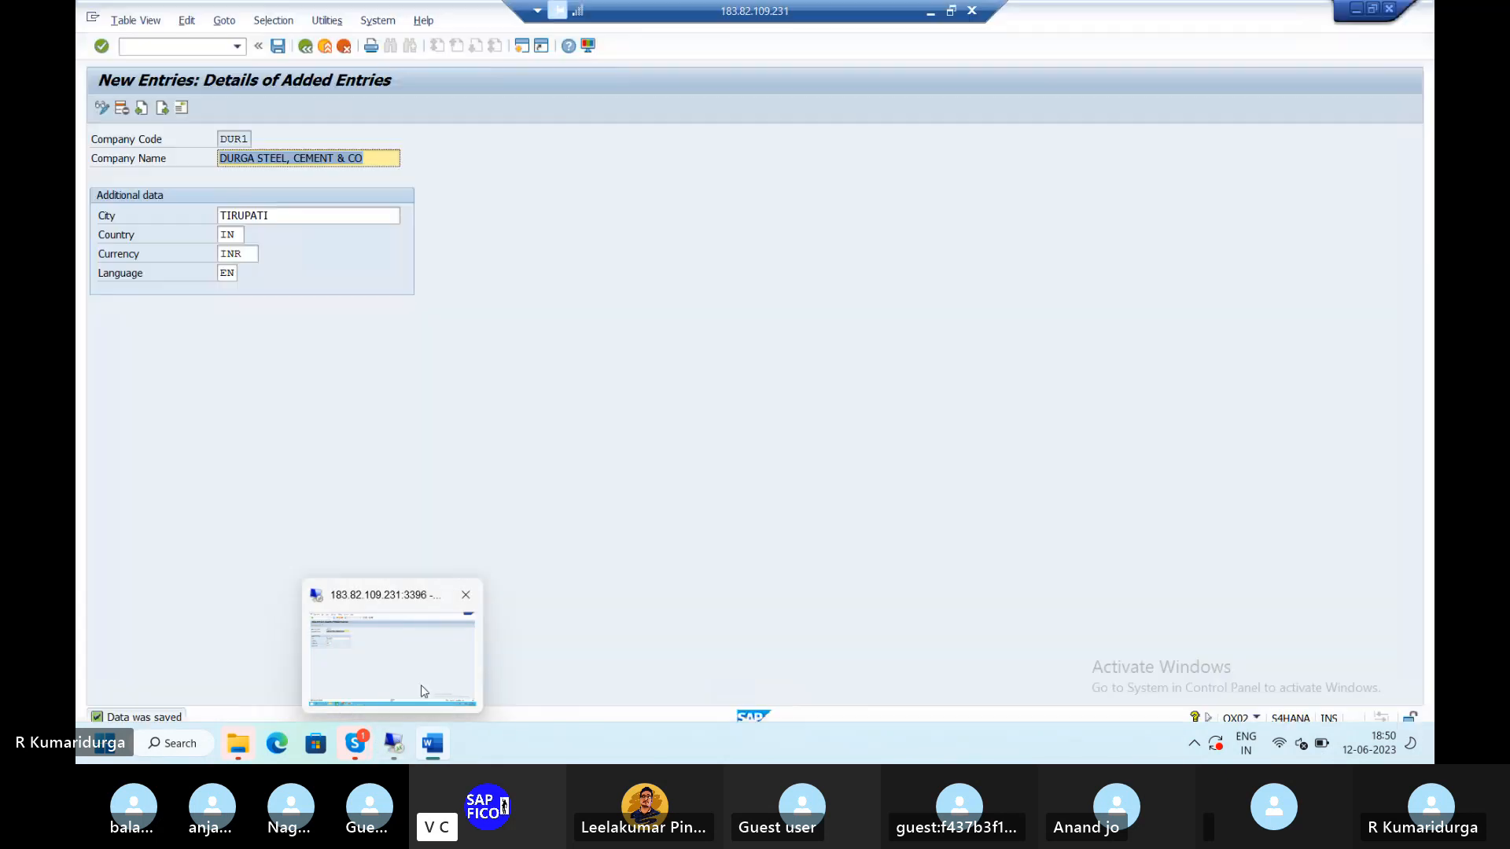
- Open the OX16 company code to company overview via /NOX16 and enter DUR1 to locate it
click(141, 45)
text(F)
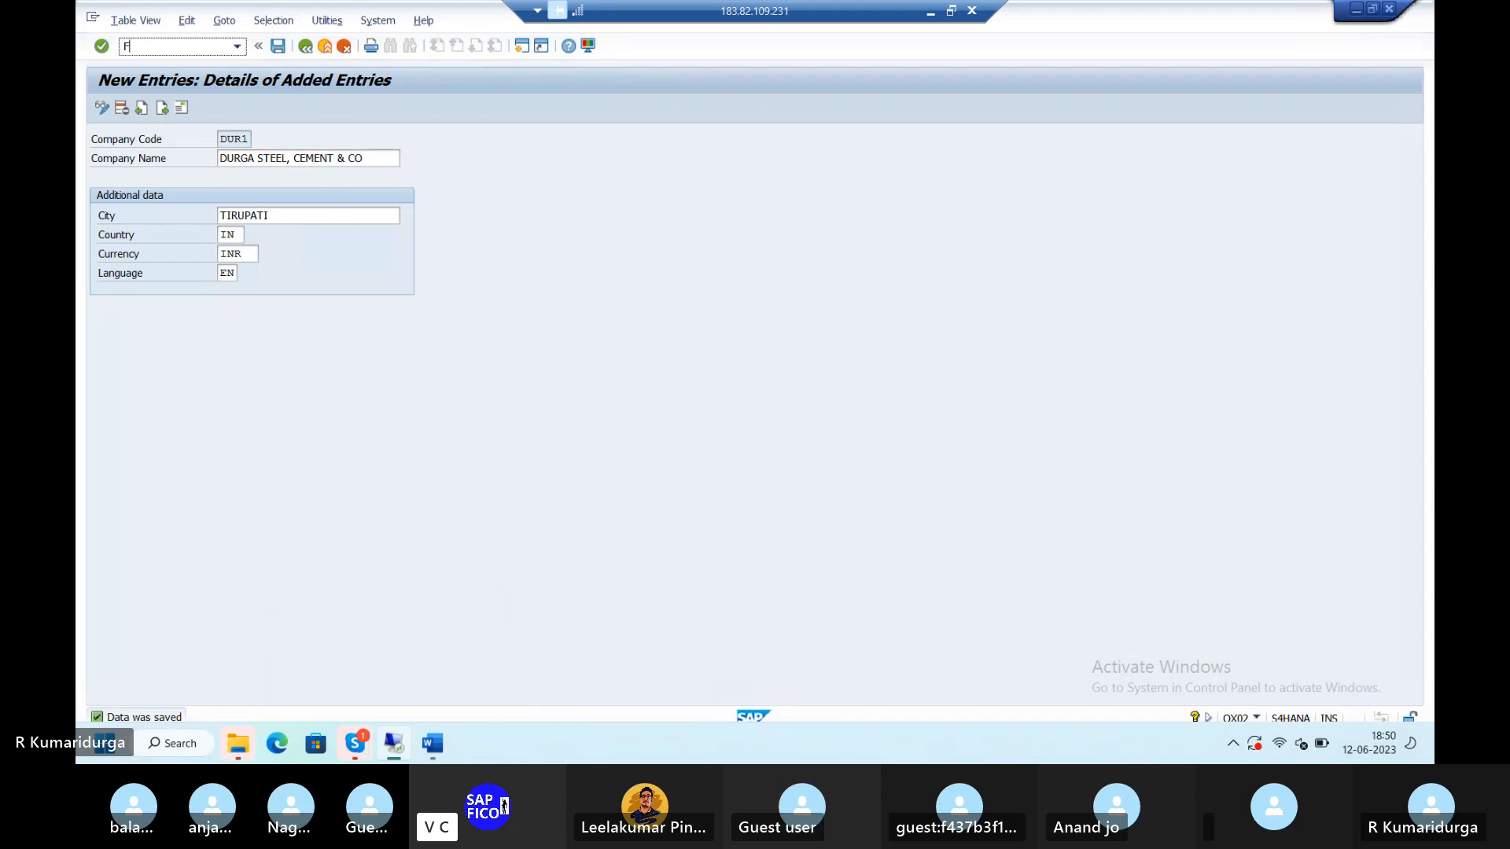
key(BackSpace)
text(OX16)
key(Return)
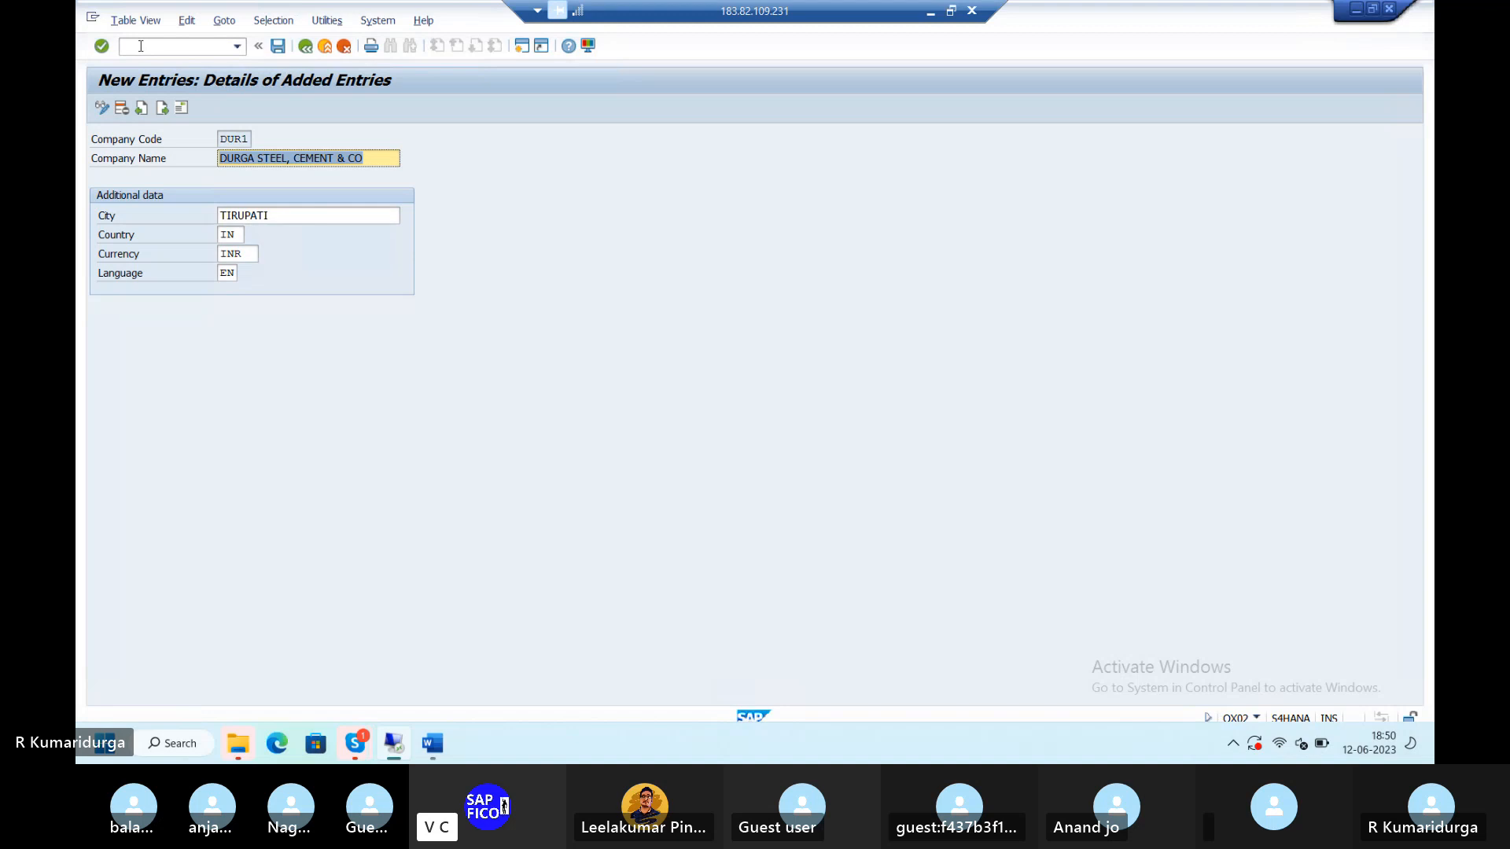
click(141, 45)
text(/)
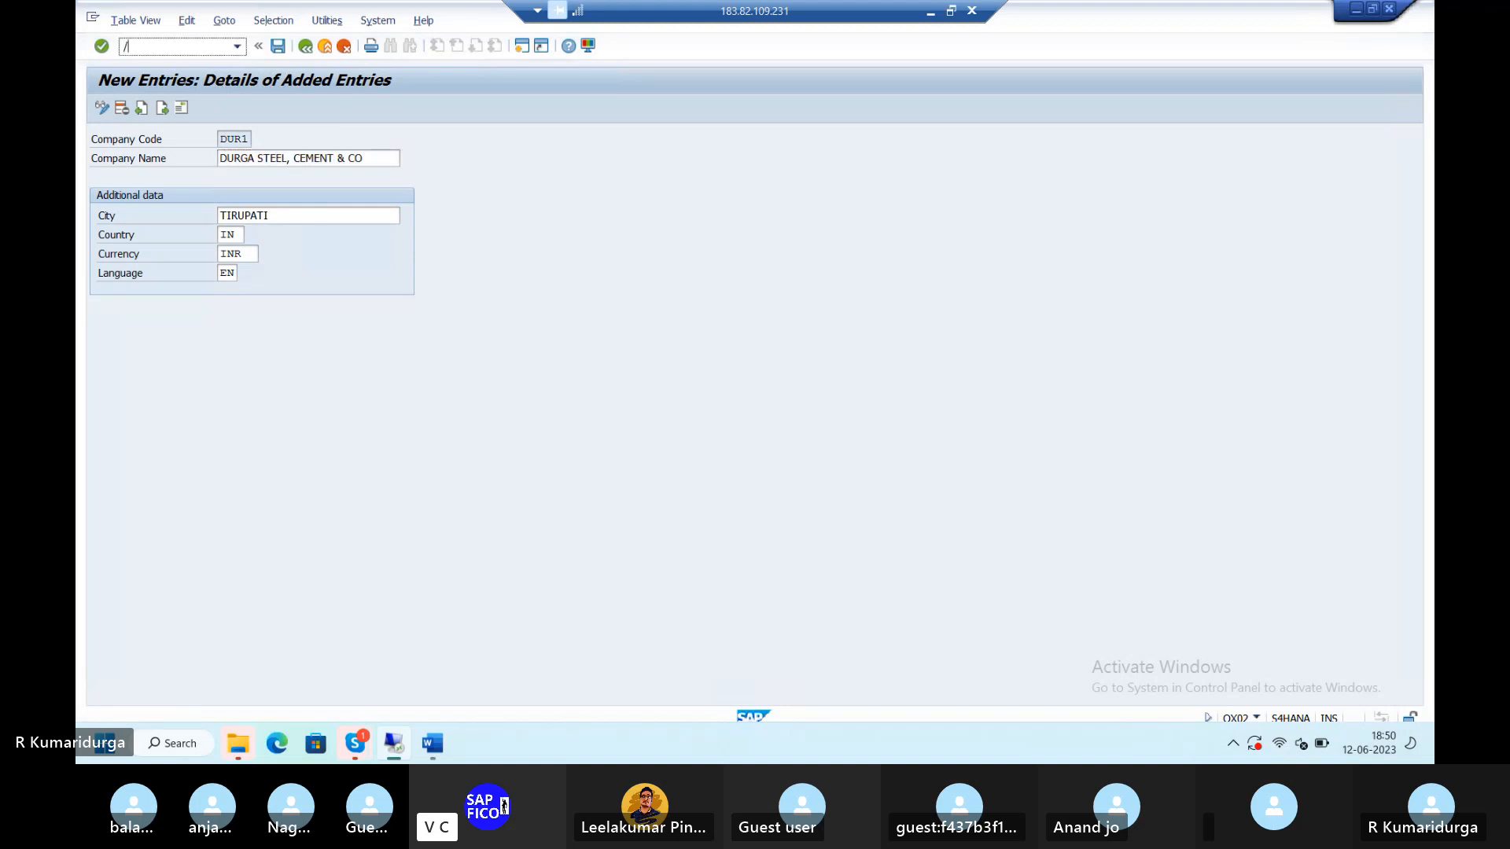
text(NOX16)
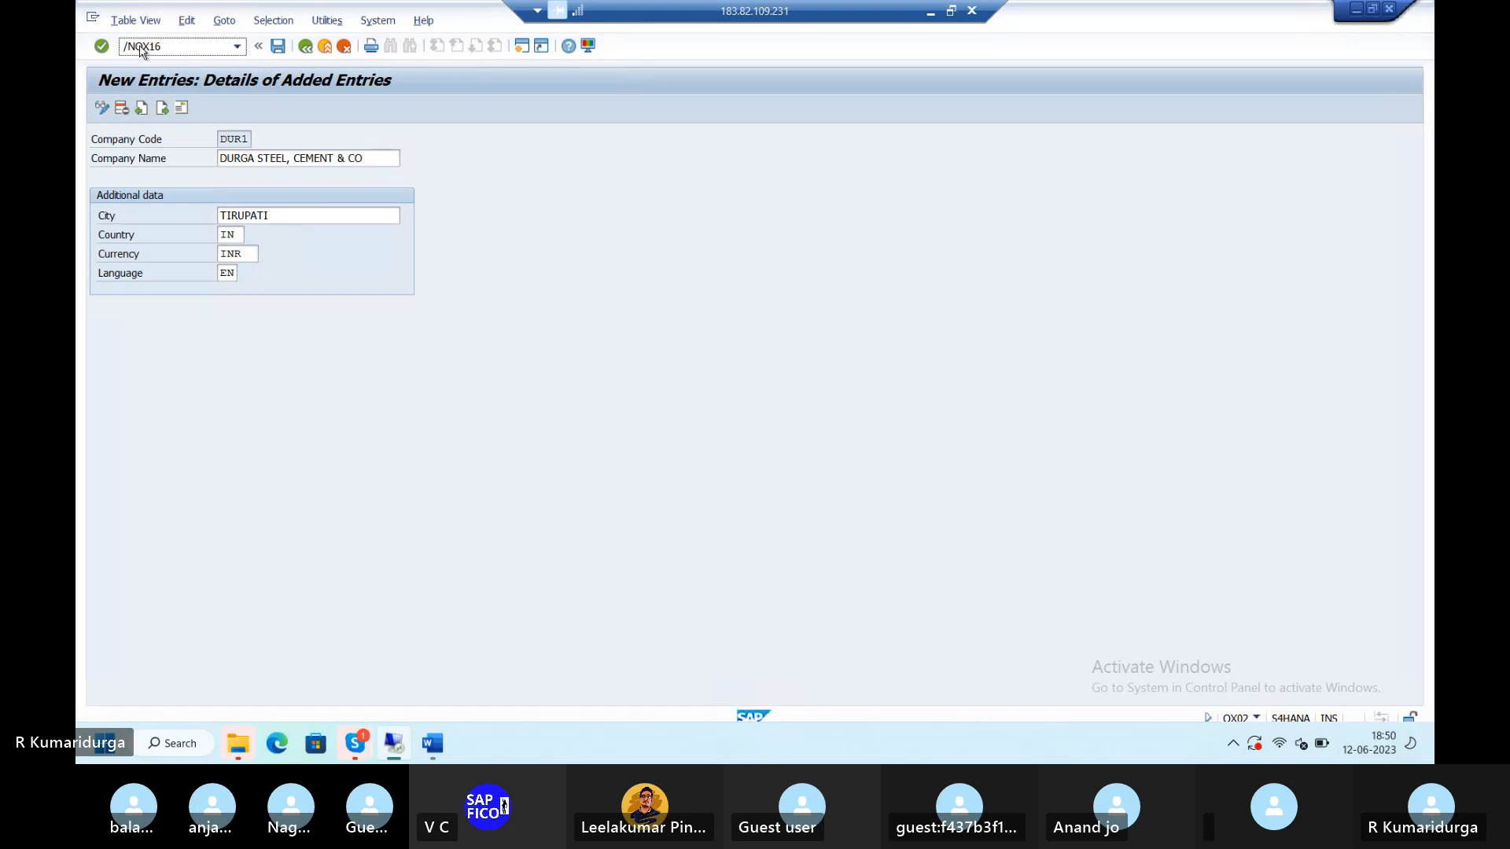
key(Return)
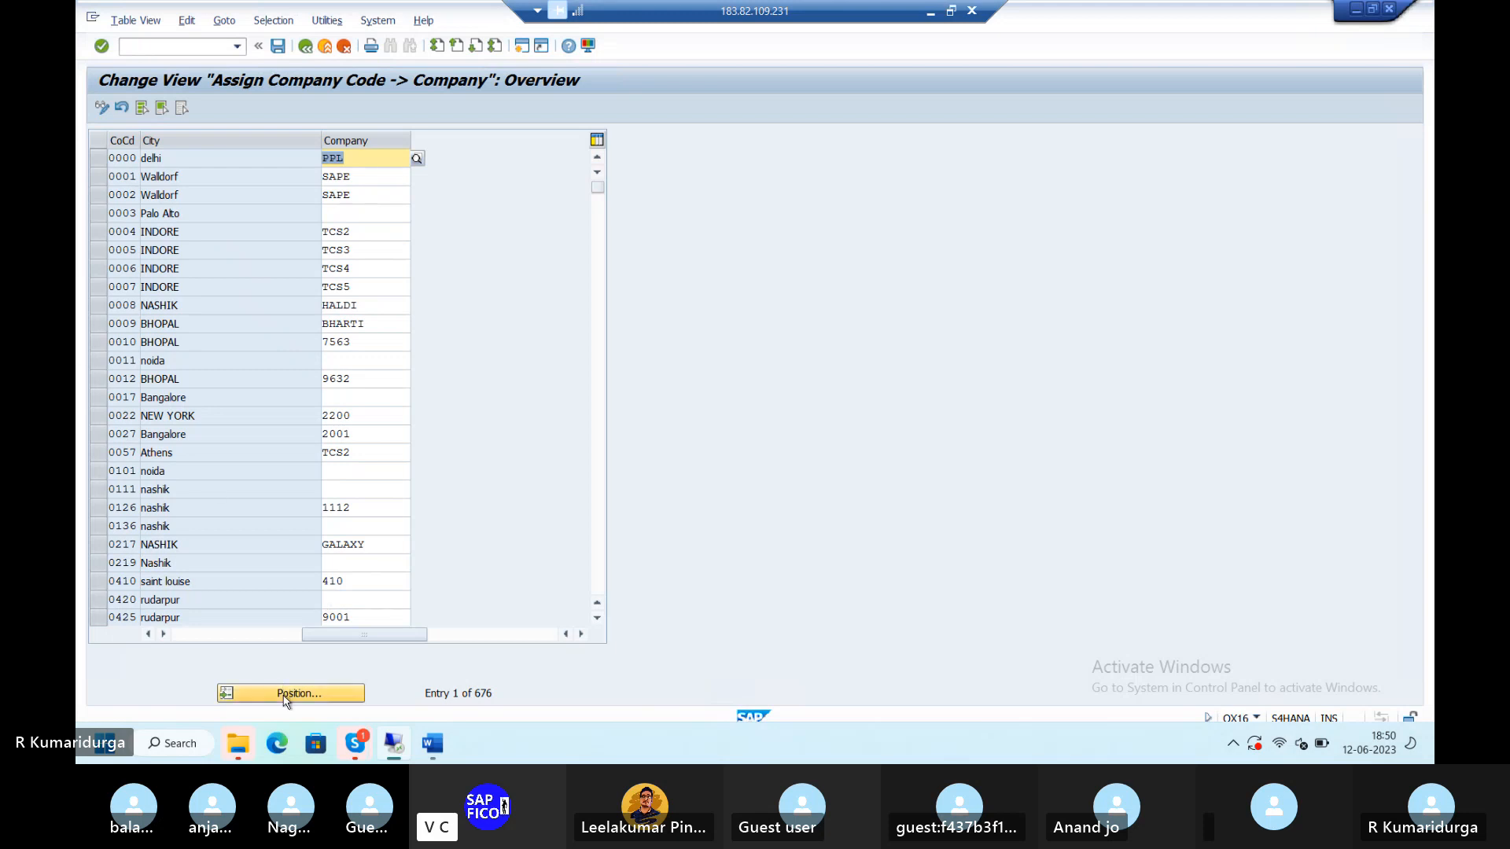
click(284, 694)
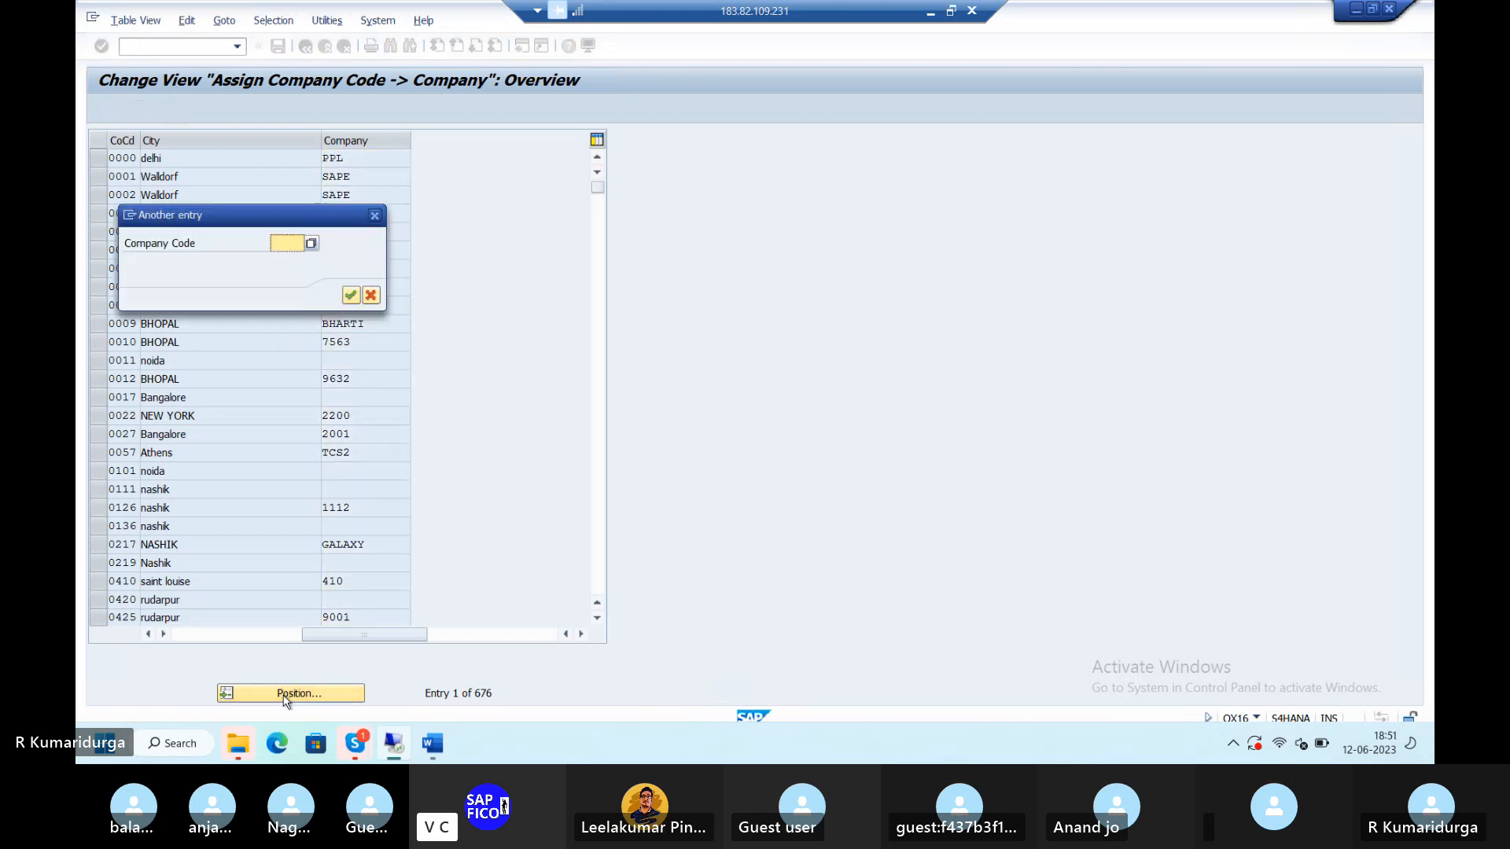
text(DUR1)
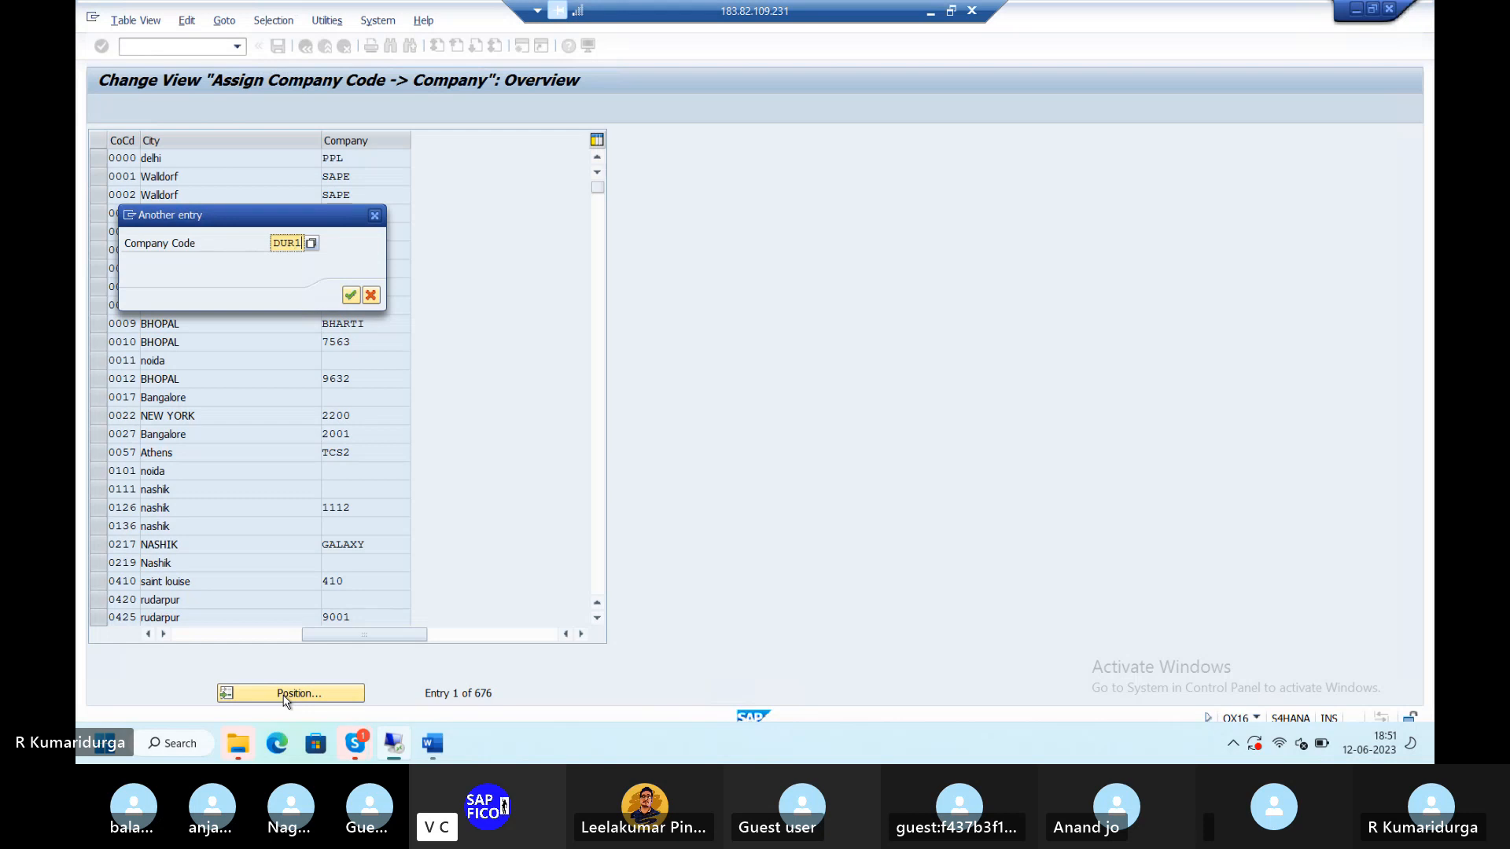
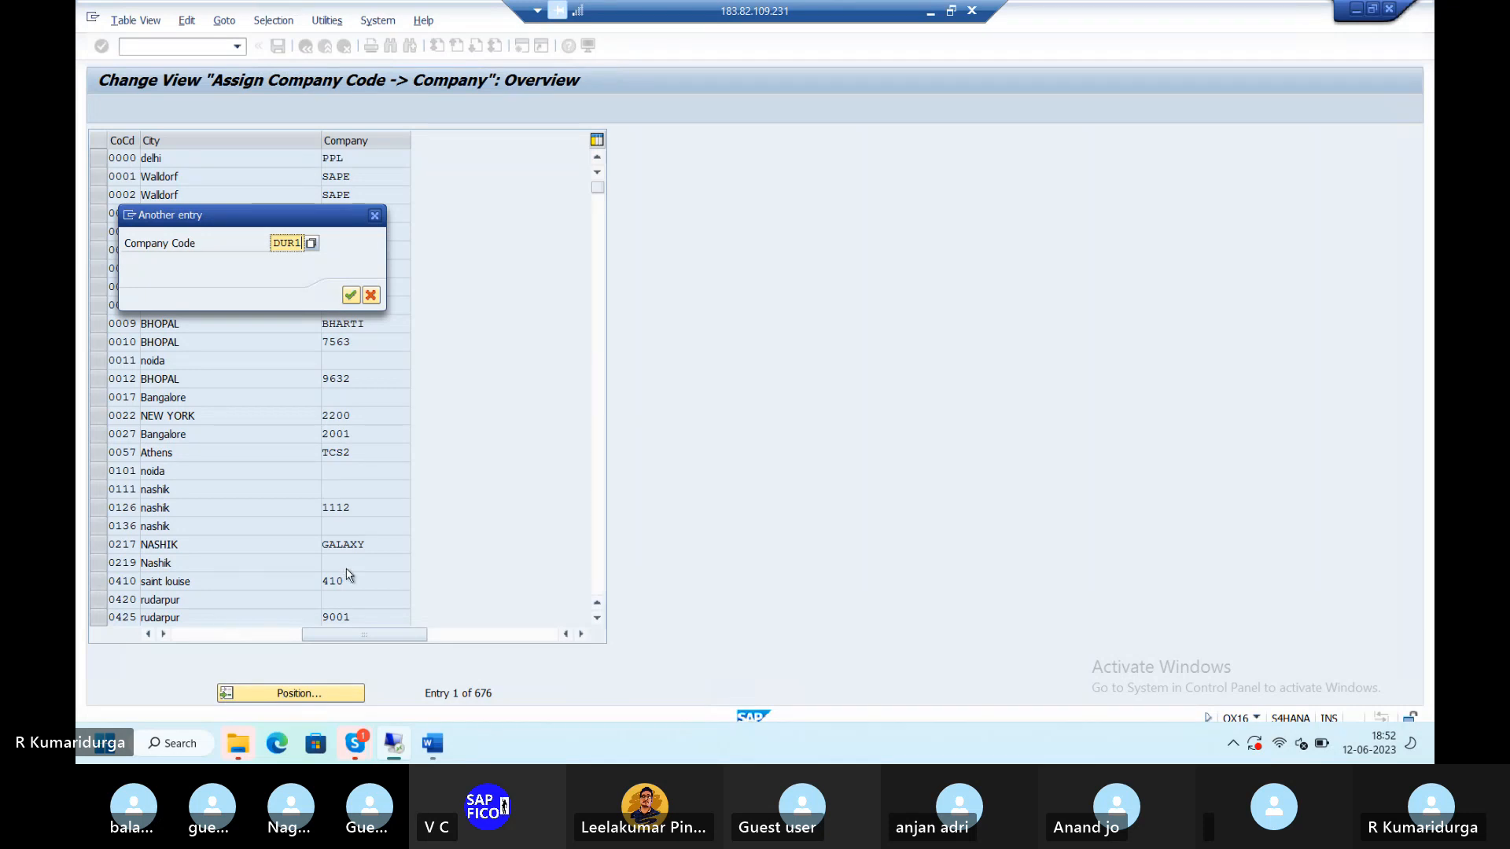
- Find DURGA in the company list, set it as DUR1's company, and save under request S4HK903655
click(351, 296)
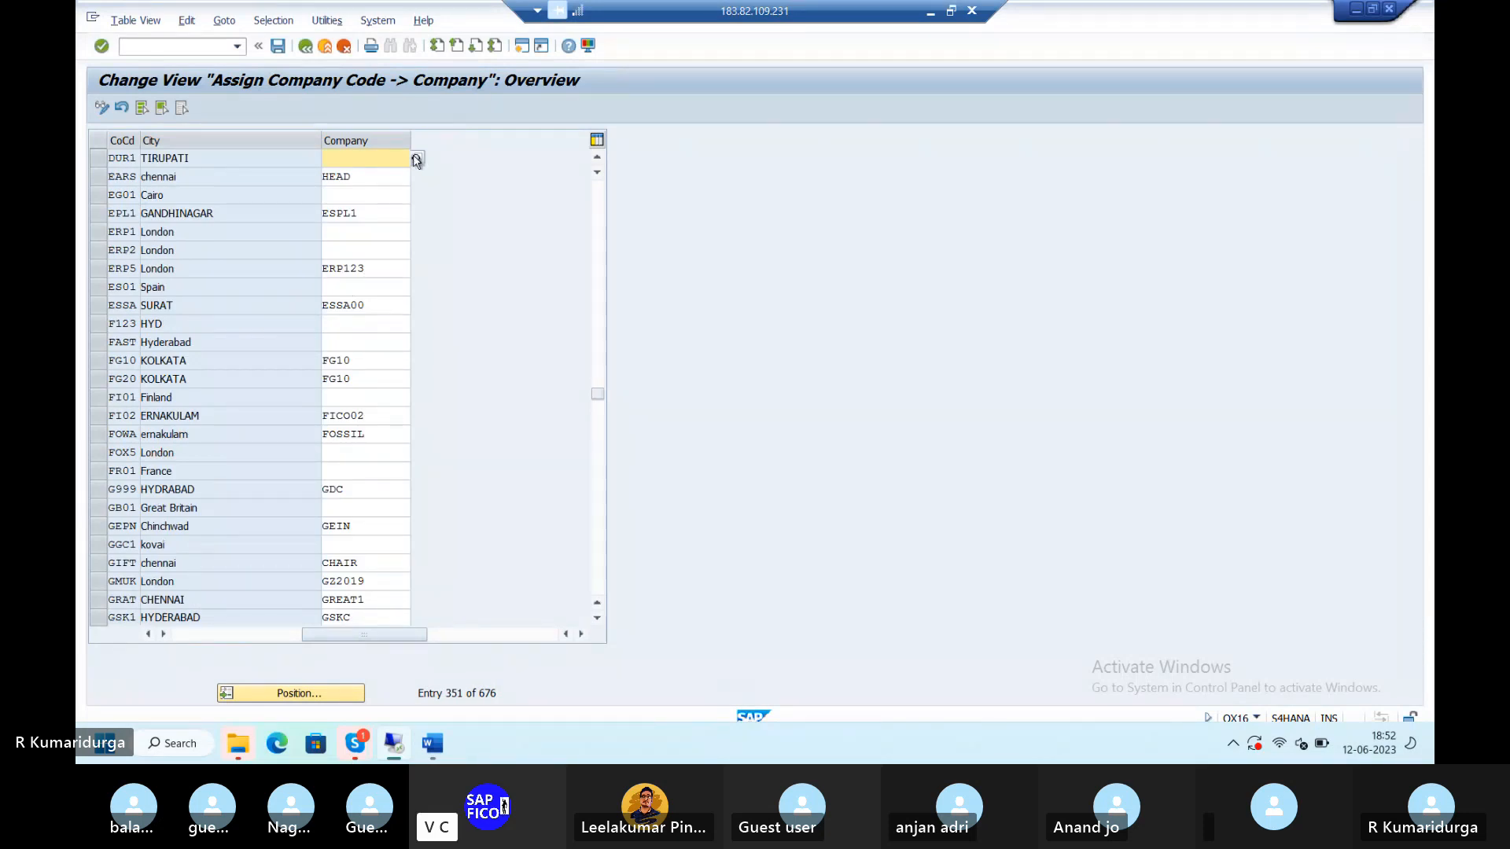
click(415, 158)
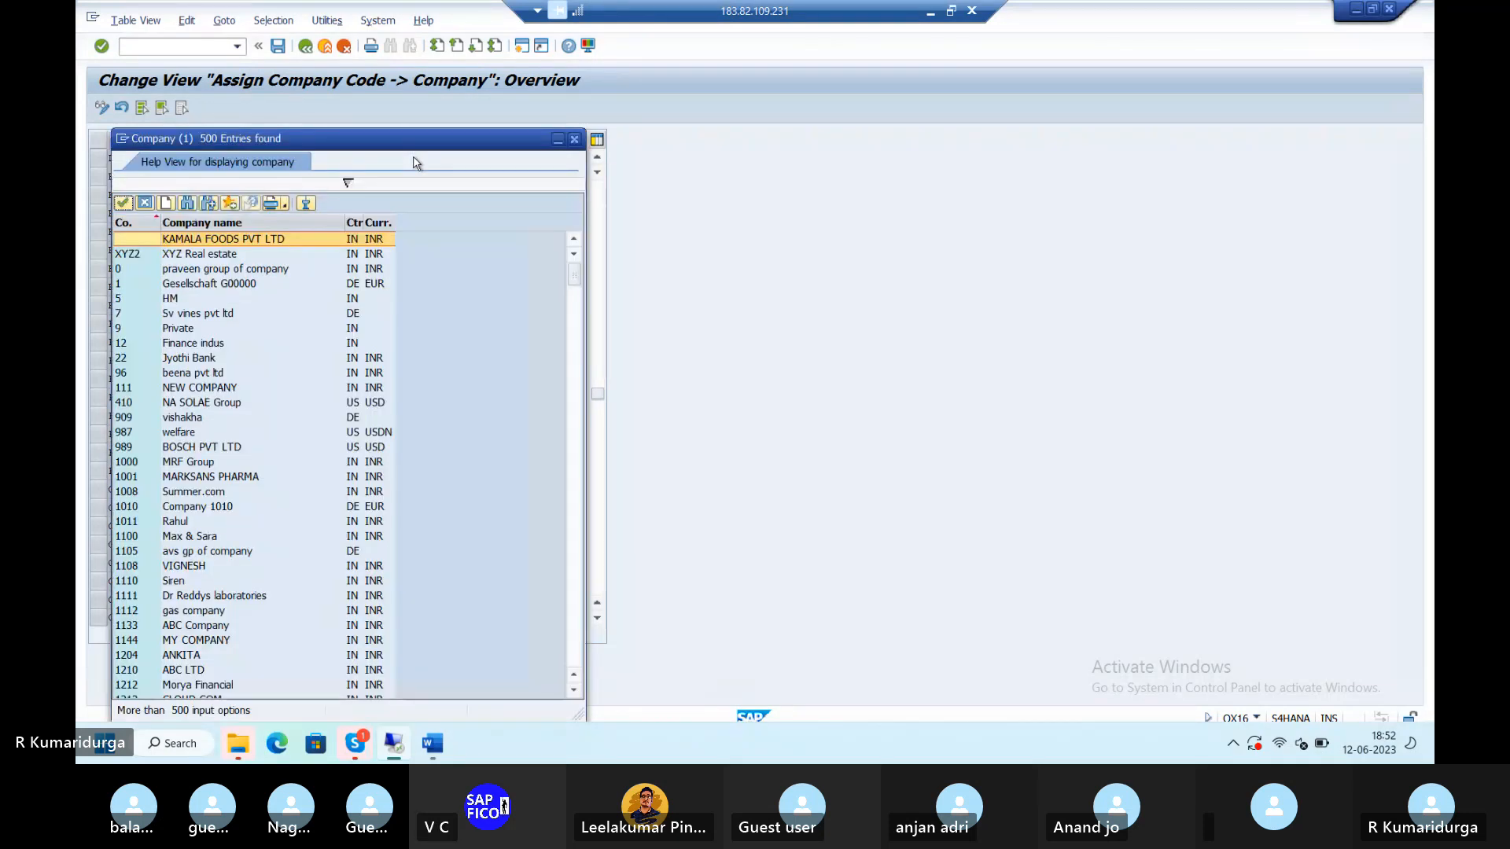
key(ctrl+f)
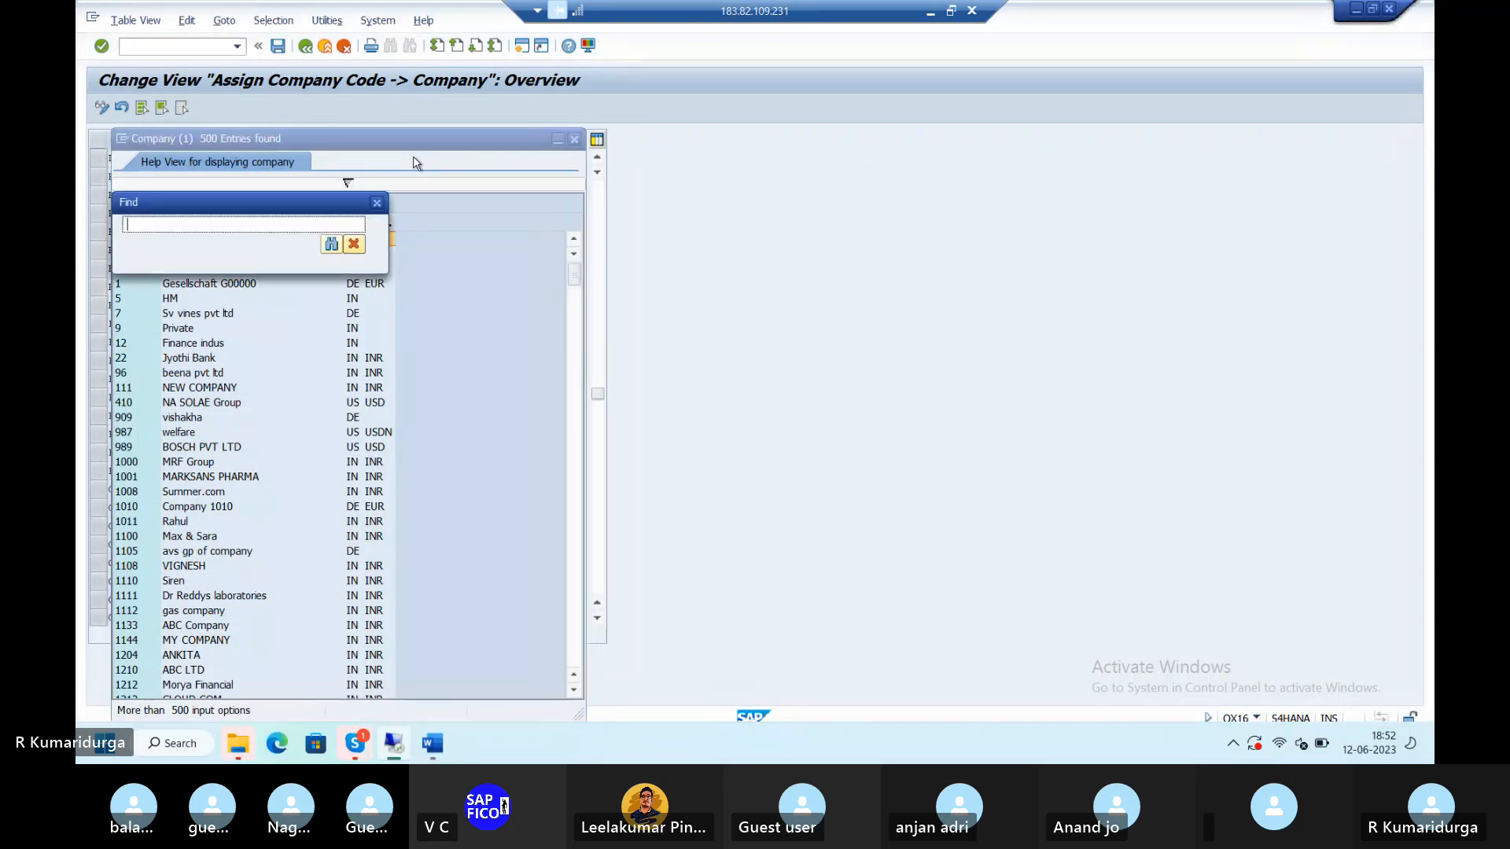
text(DUR)
key(Return)
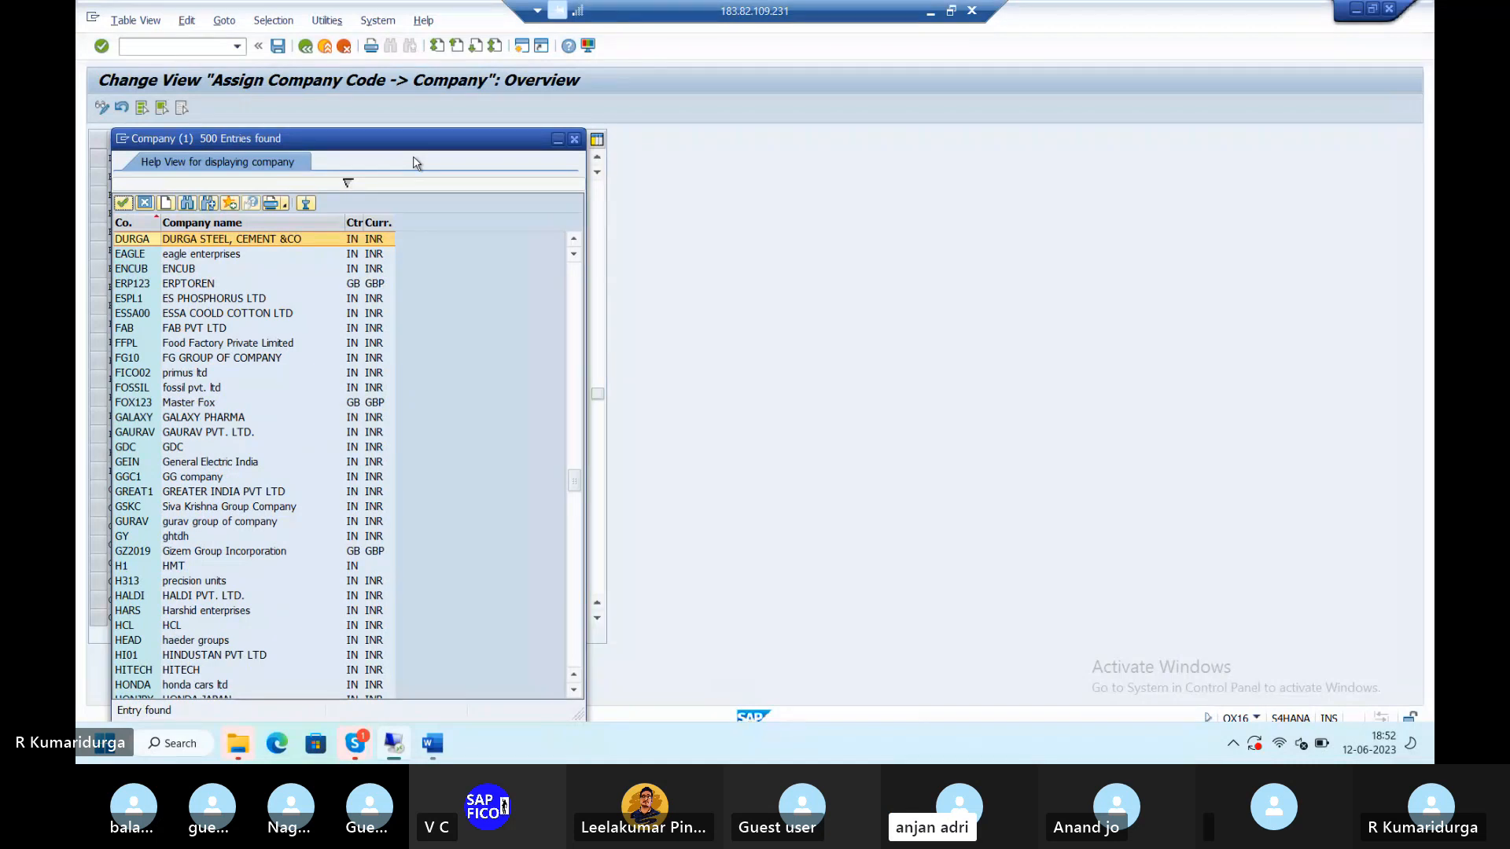
double_click(264, 243)
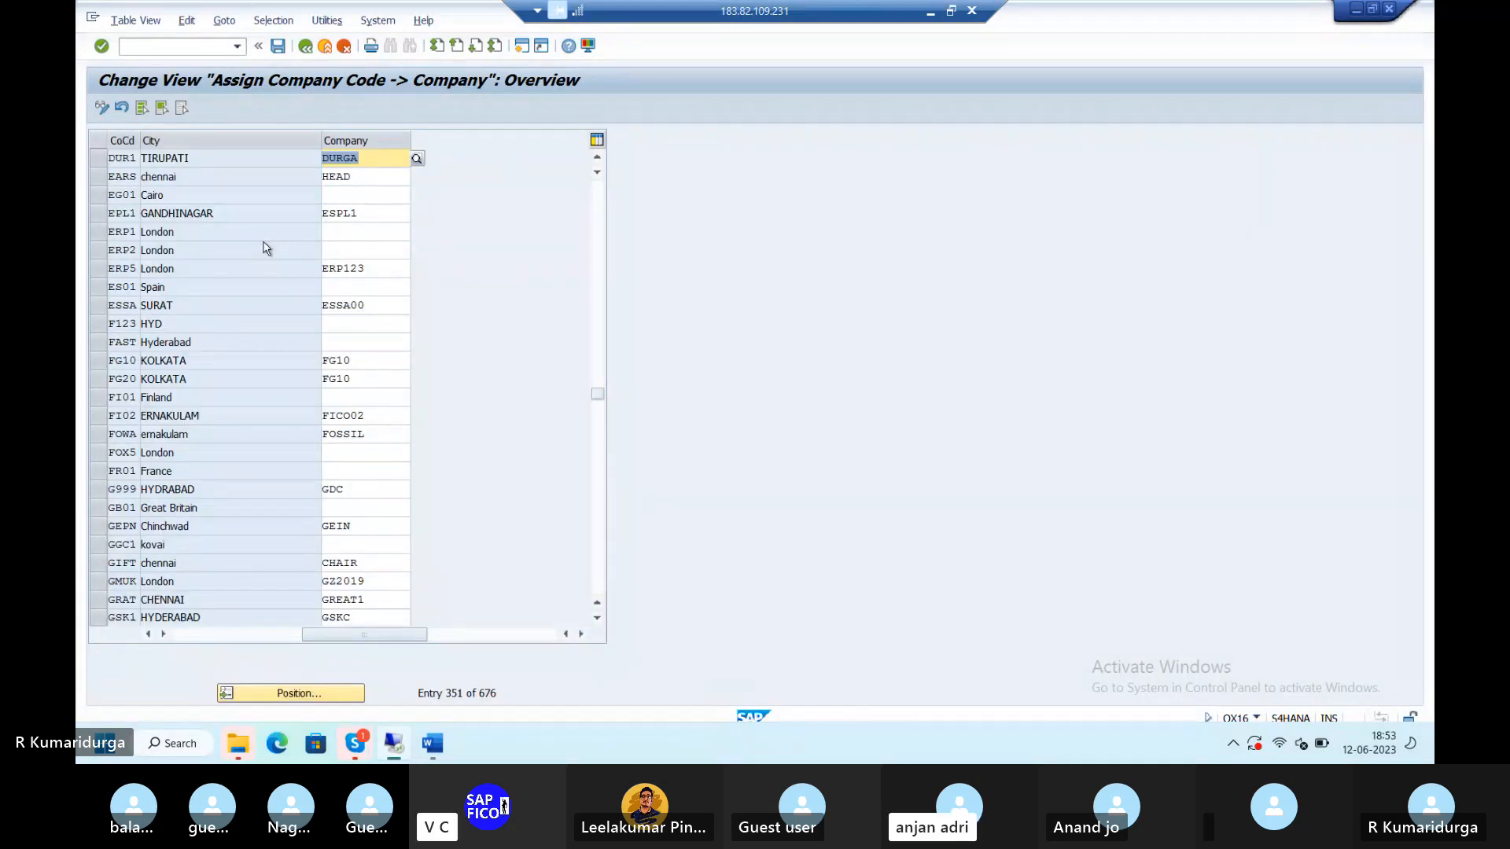
click(278, 47)
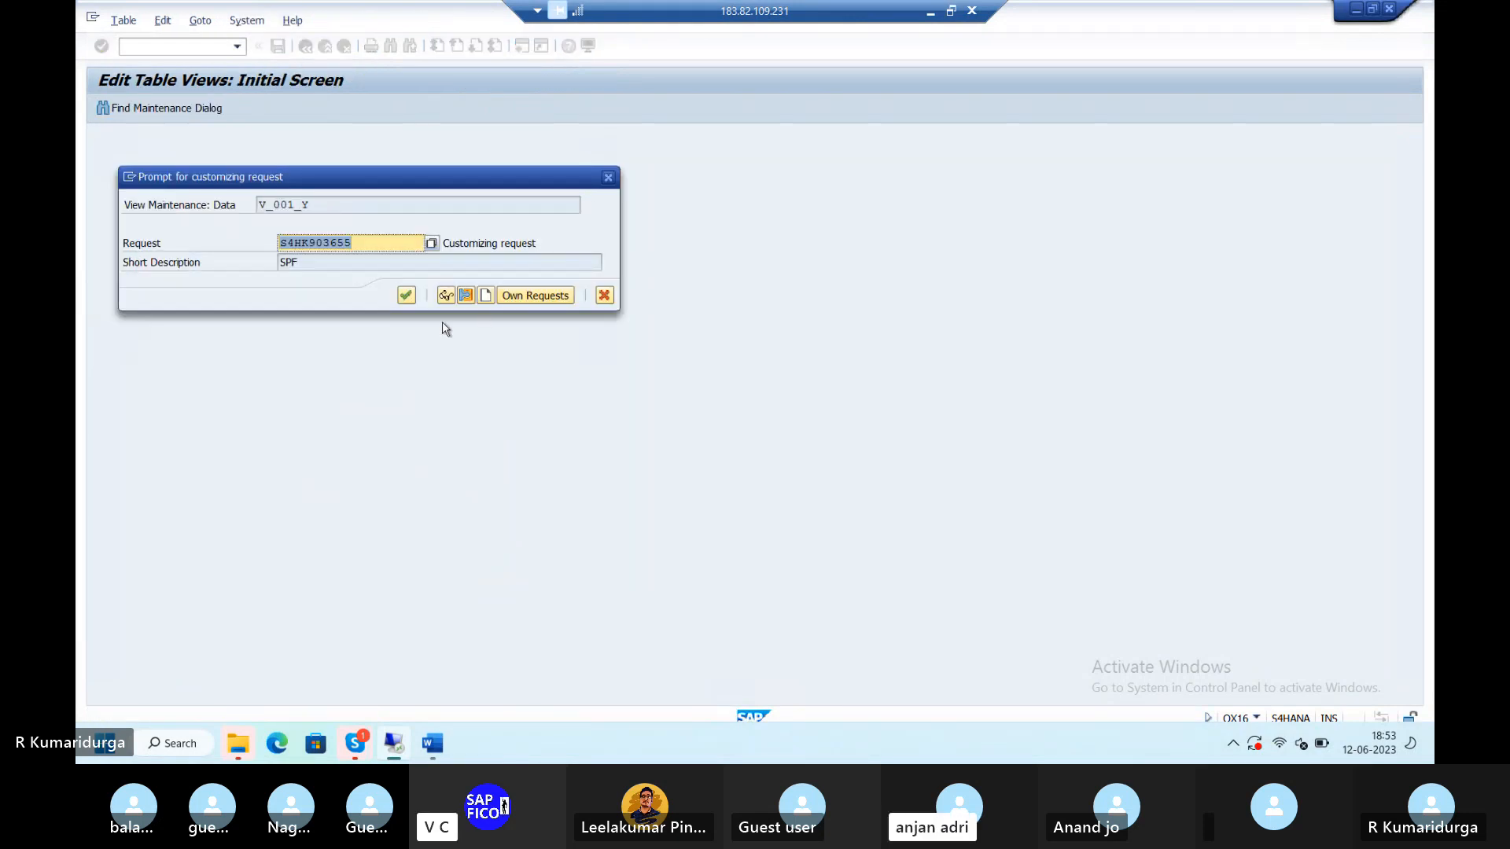
click(412, 297)
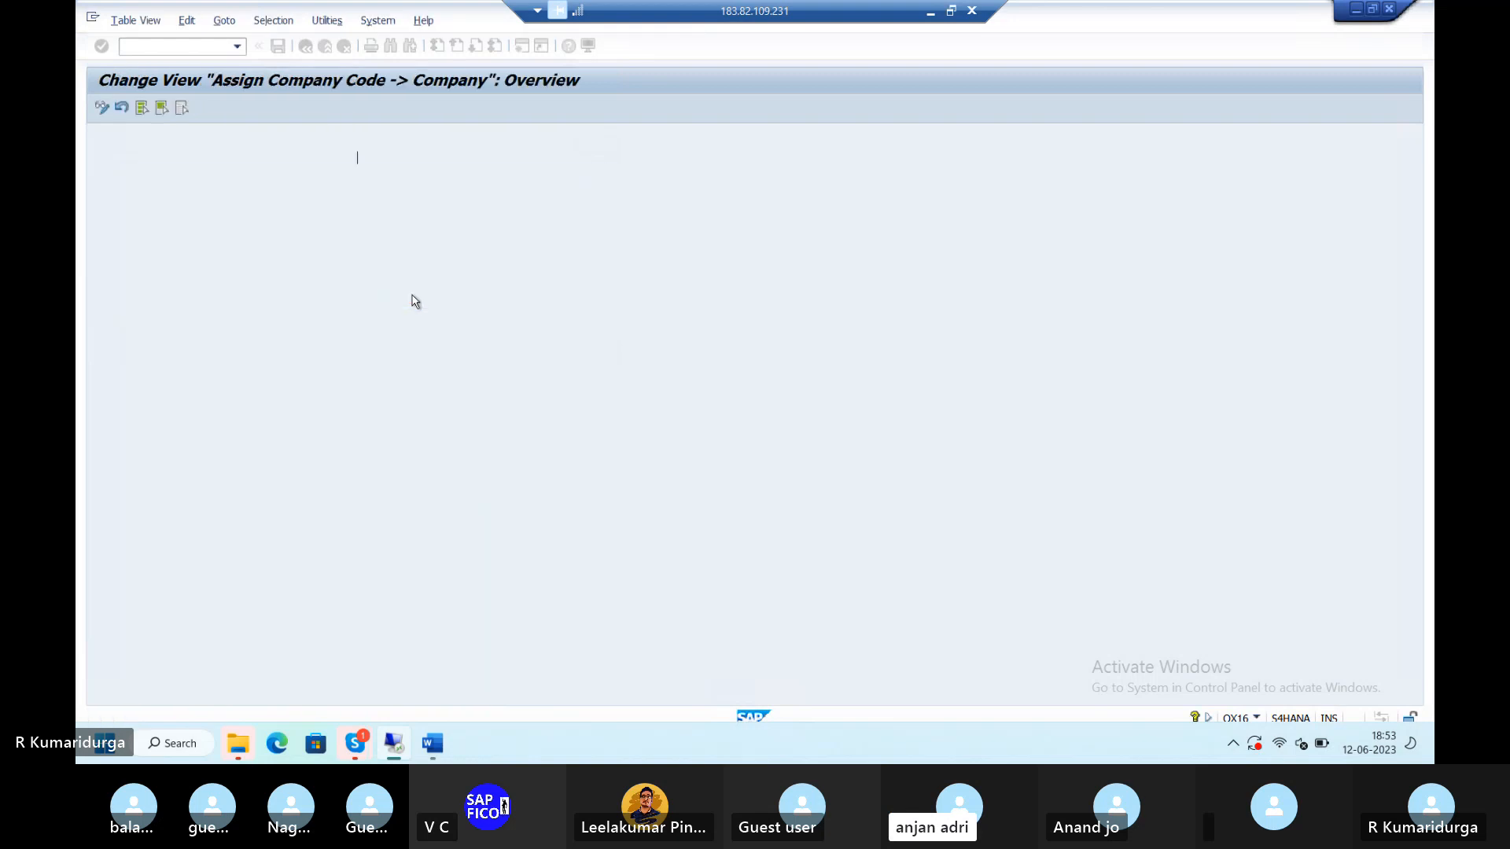
- Copy request S4HK903655 from line 2 and add it with '---' after OX16 on line 3
mouse_move(434, 760)
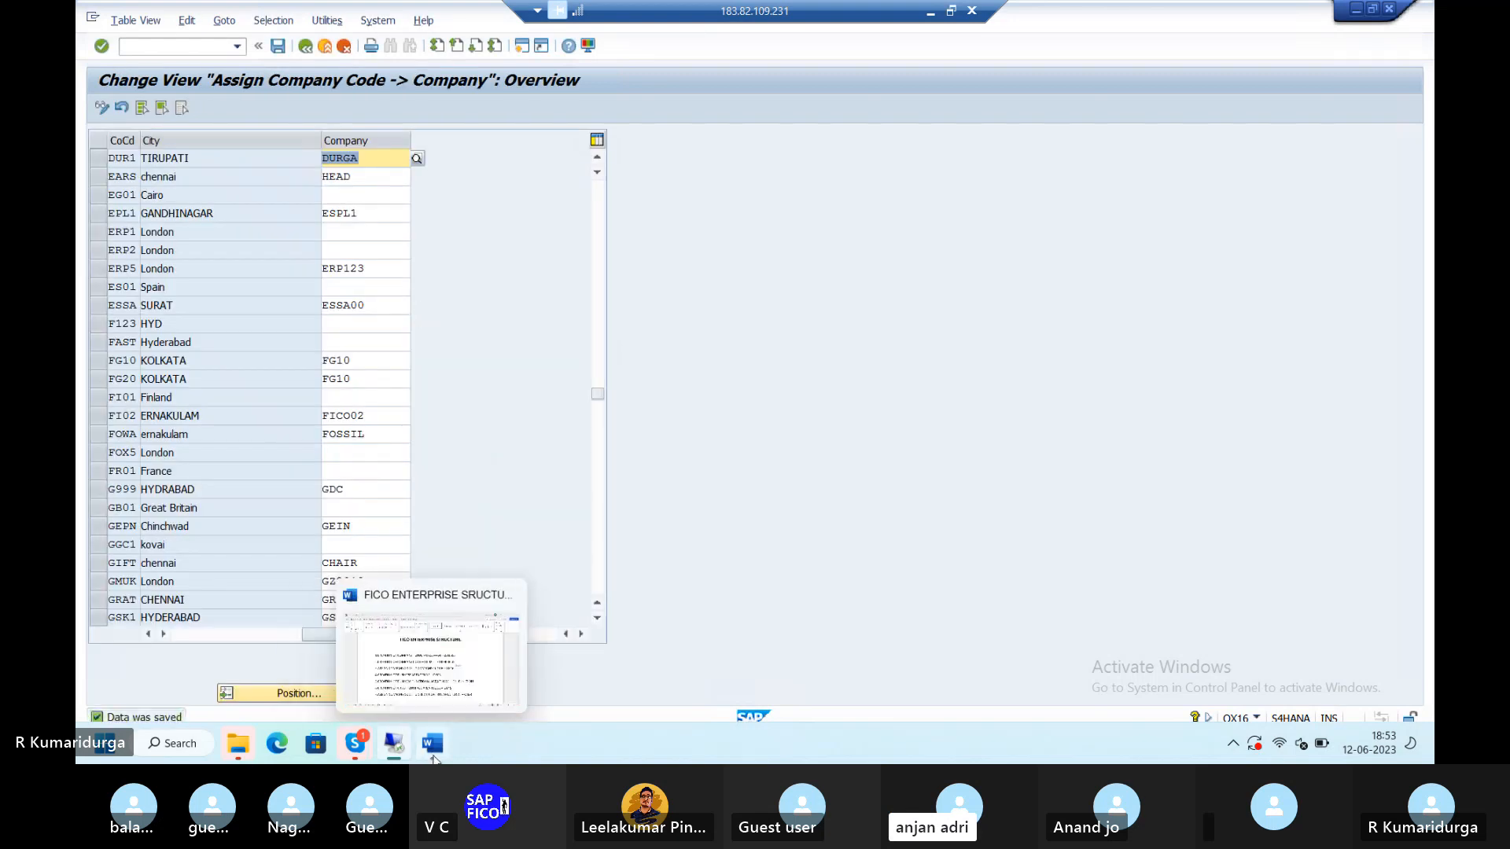
click(469, 665)
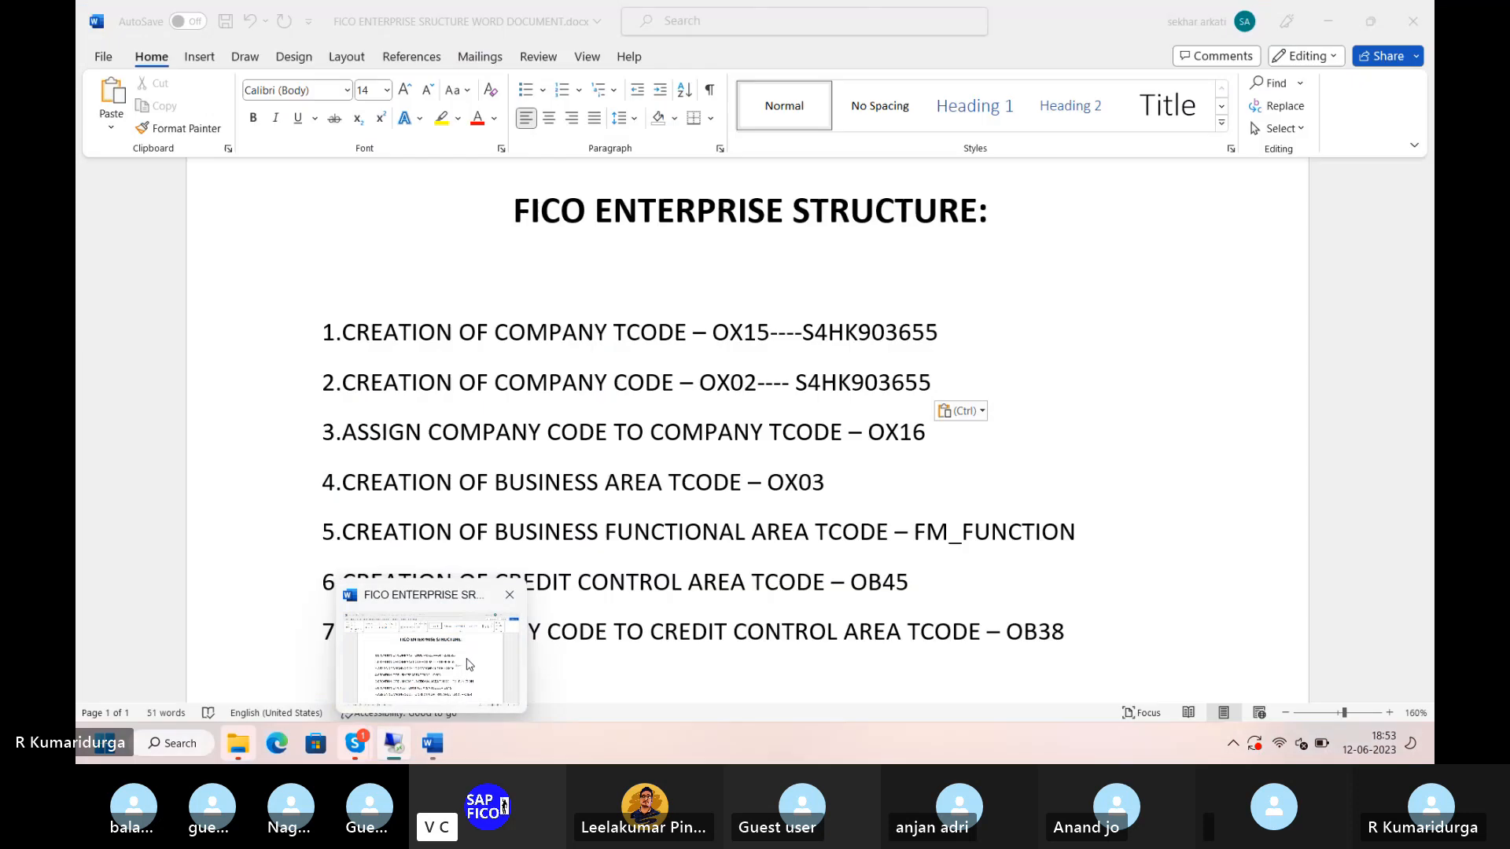
click(797, 382)
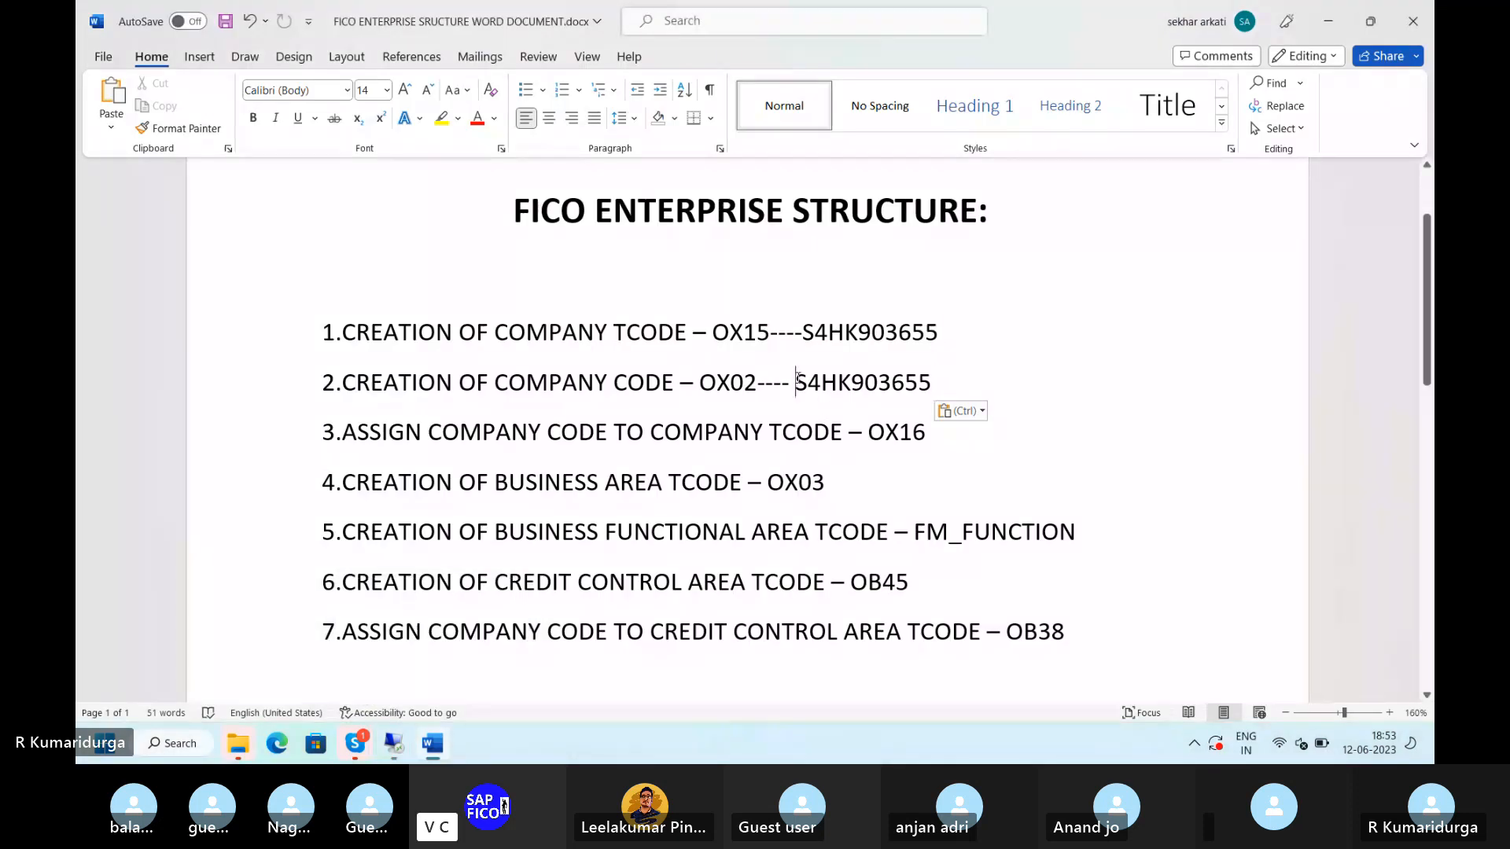
key(shift+Right)
key(shift+Right)
key(shift+Right)
key(shift+Right)
key(shift+Right)
key(shift+Right)
key(shift+Right)
key(shift+Right)
key(shift+Right)
key(shift+Right)
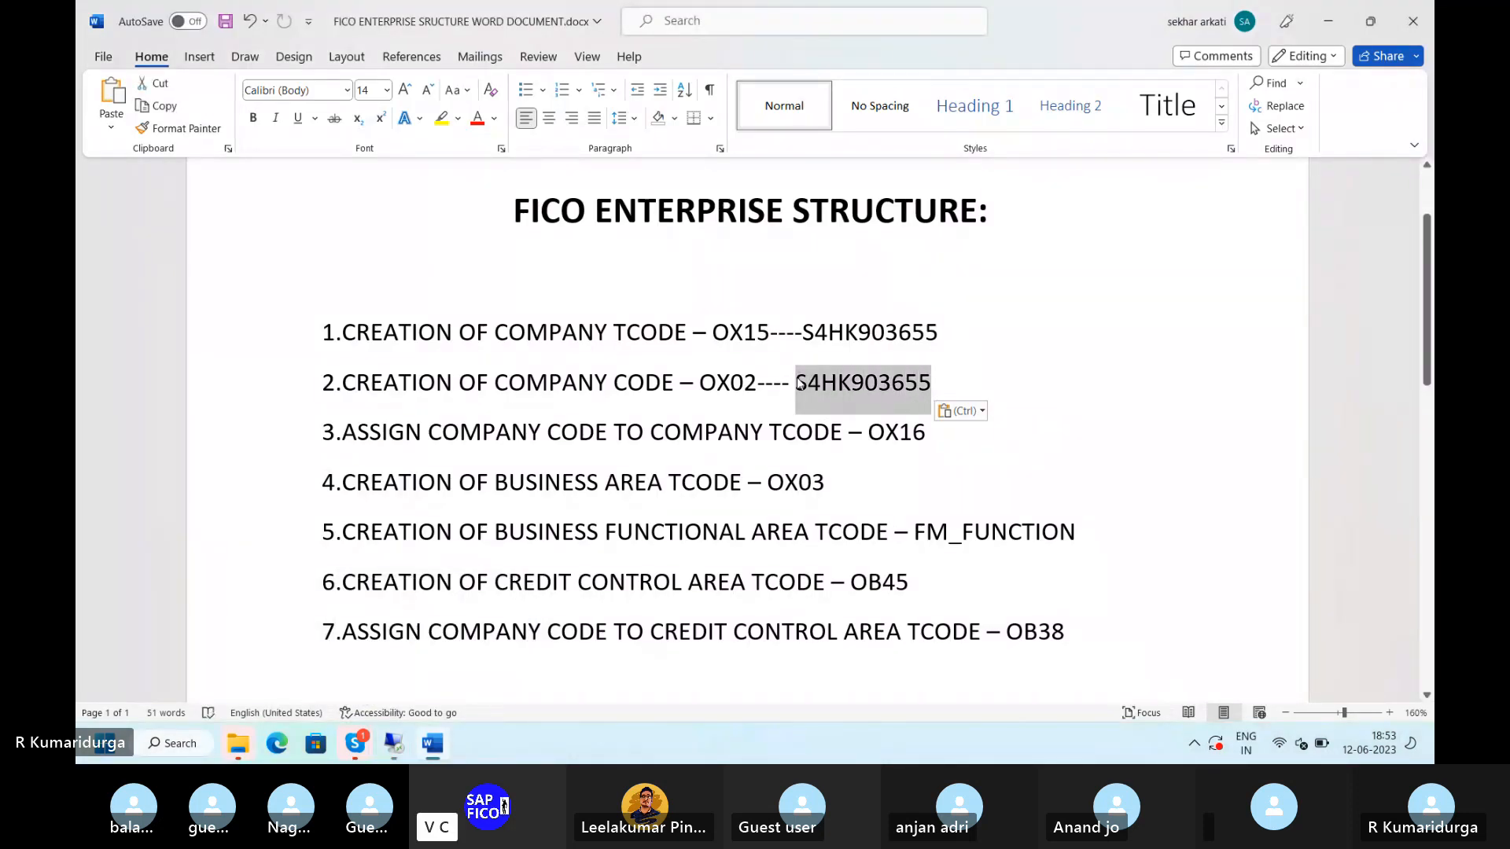
key(ctrl+c)
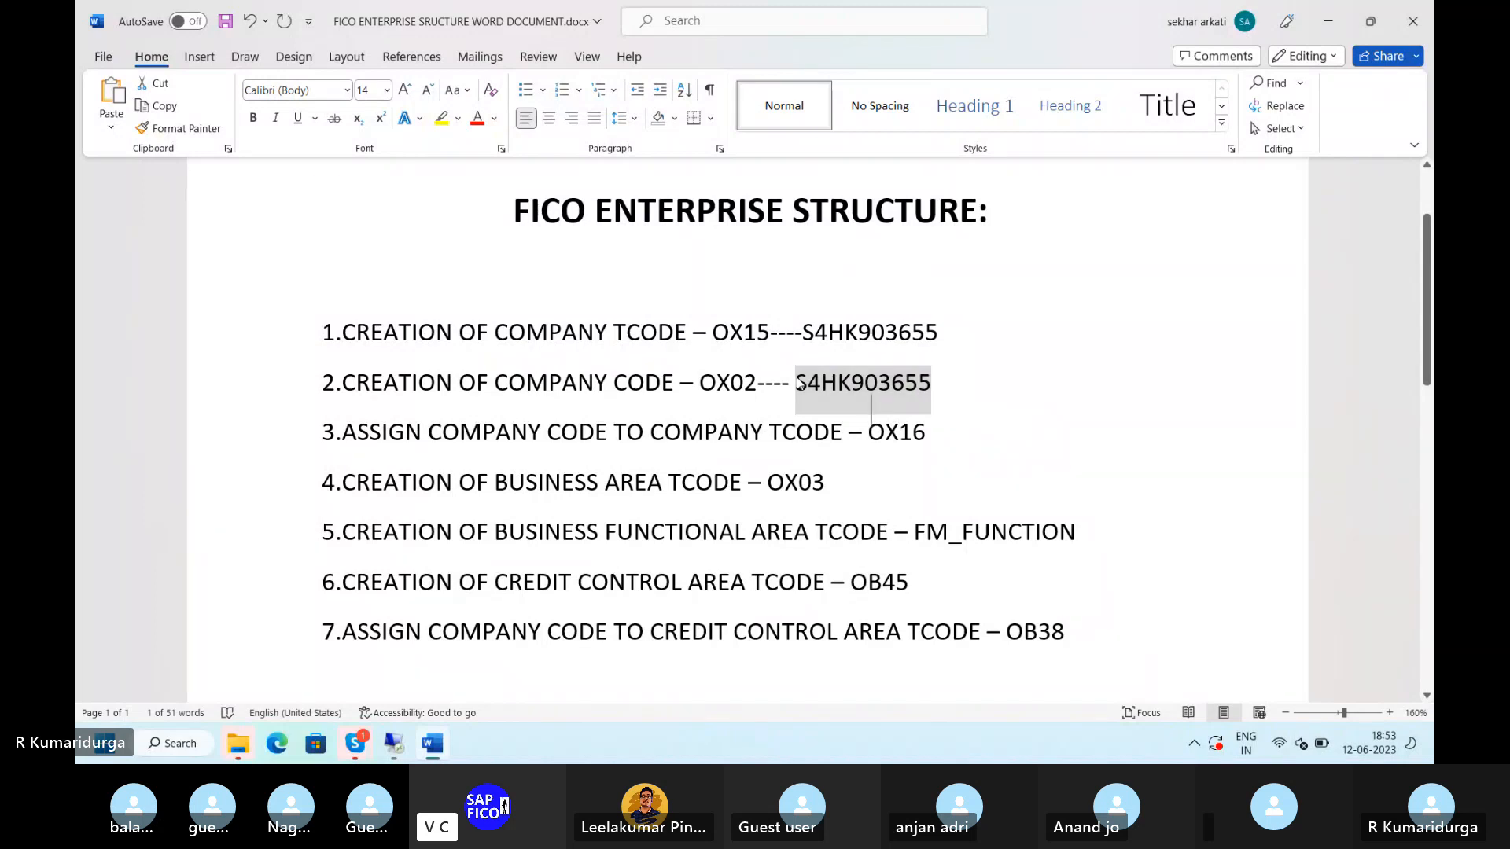
click(799, 383)
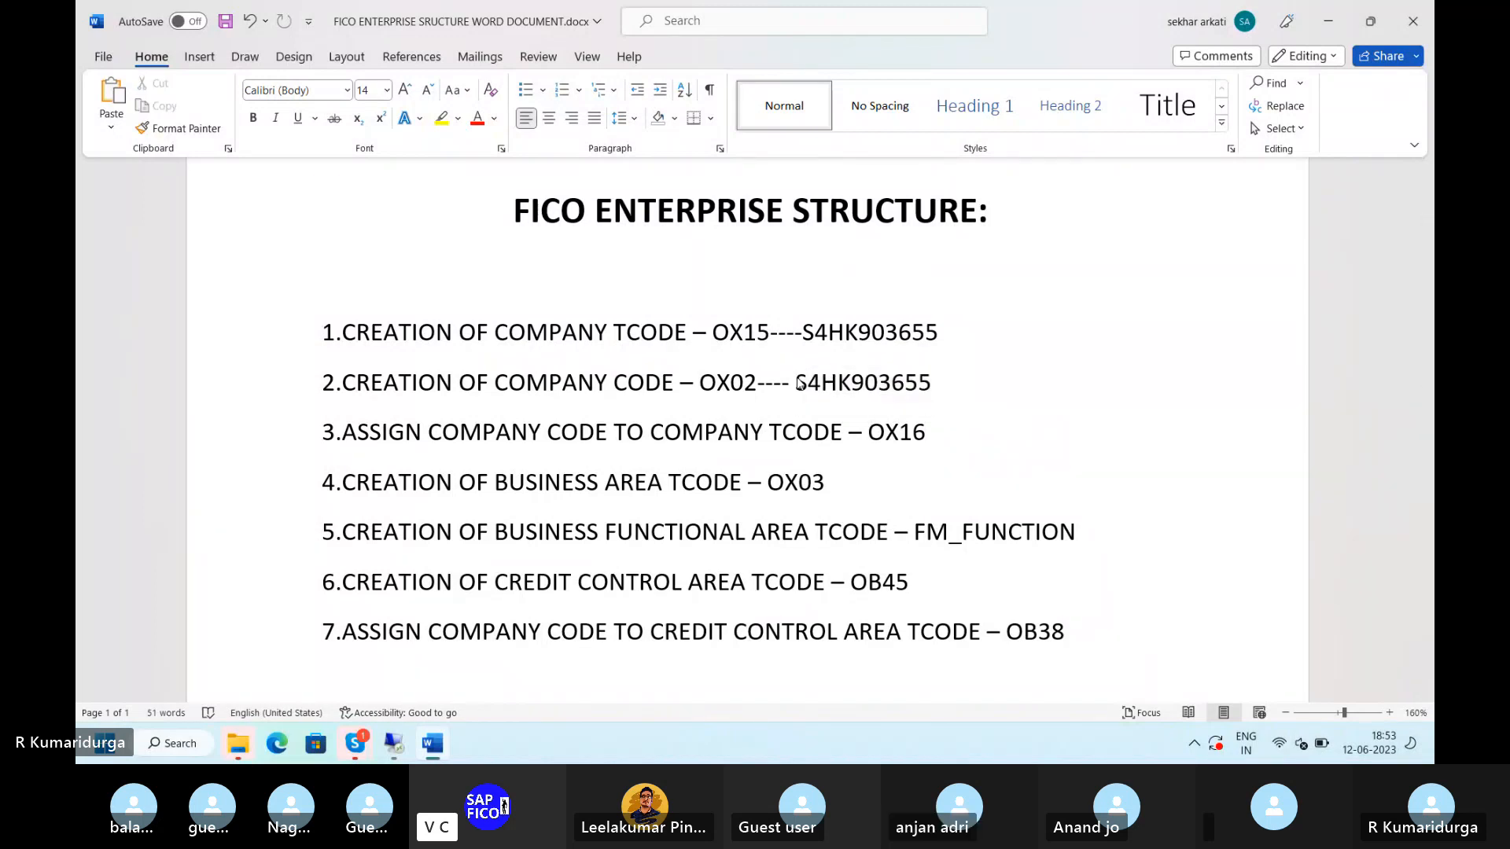
text(---)
key(ctrl+v)
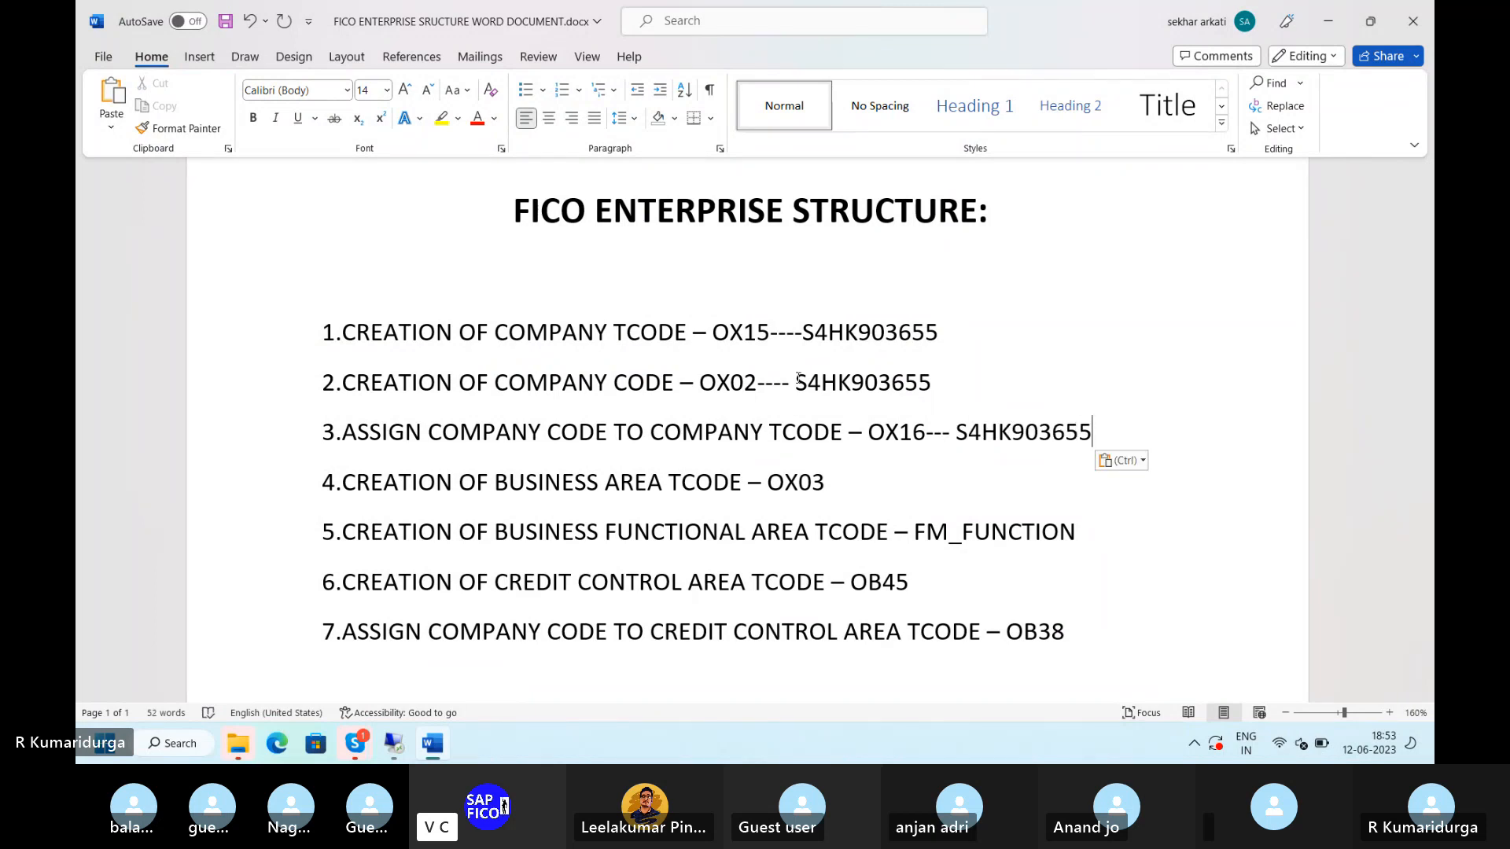
click(829, 477)
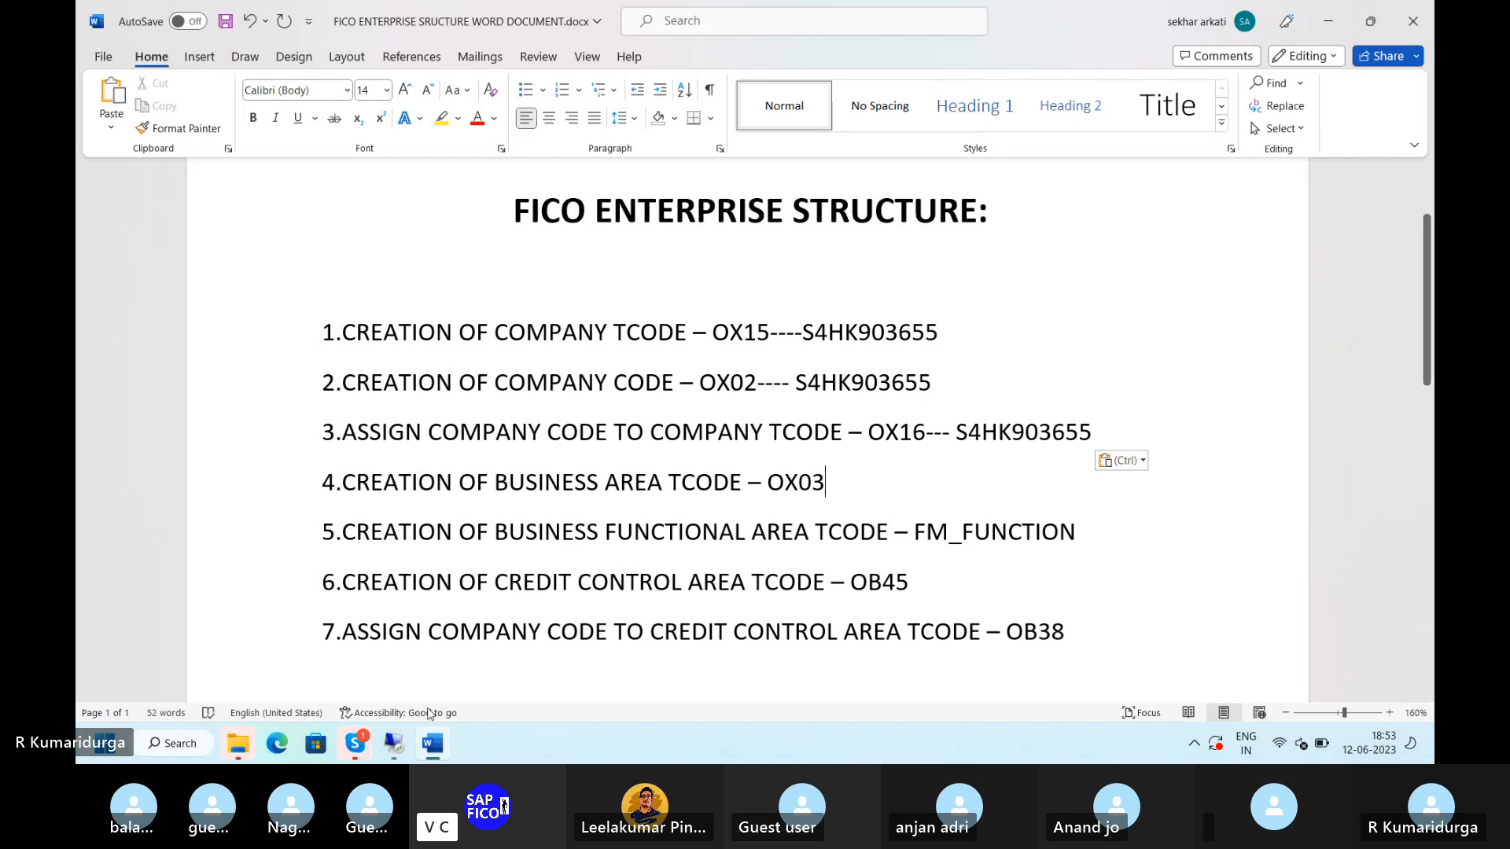
- Back in SAP, run /NOX03 to list the 231 existing business areas
mouse_move(393, 744)
click(424, 678)
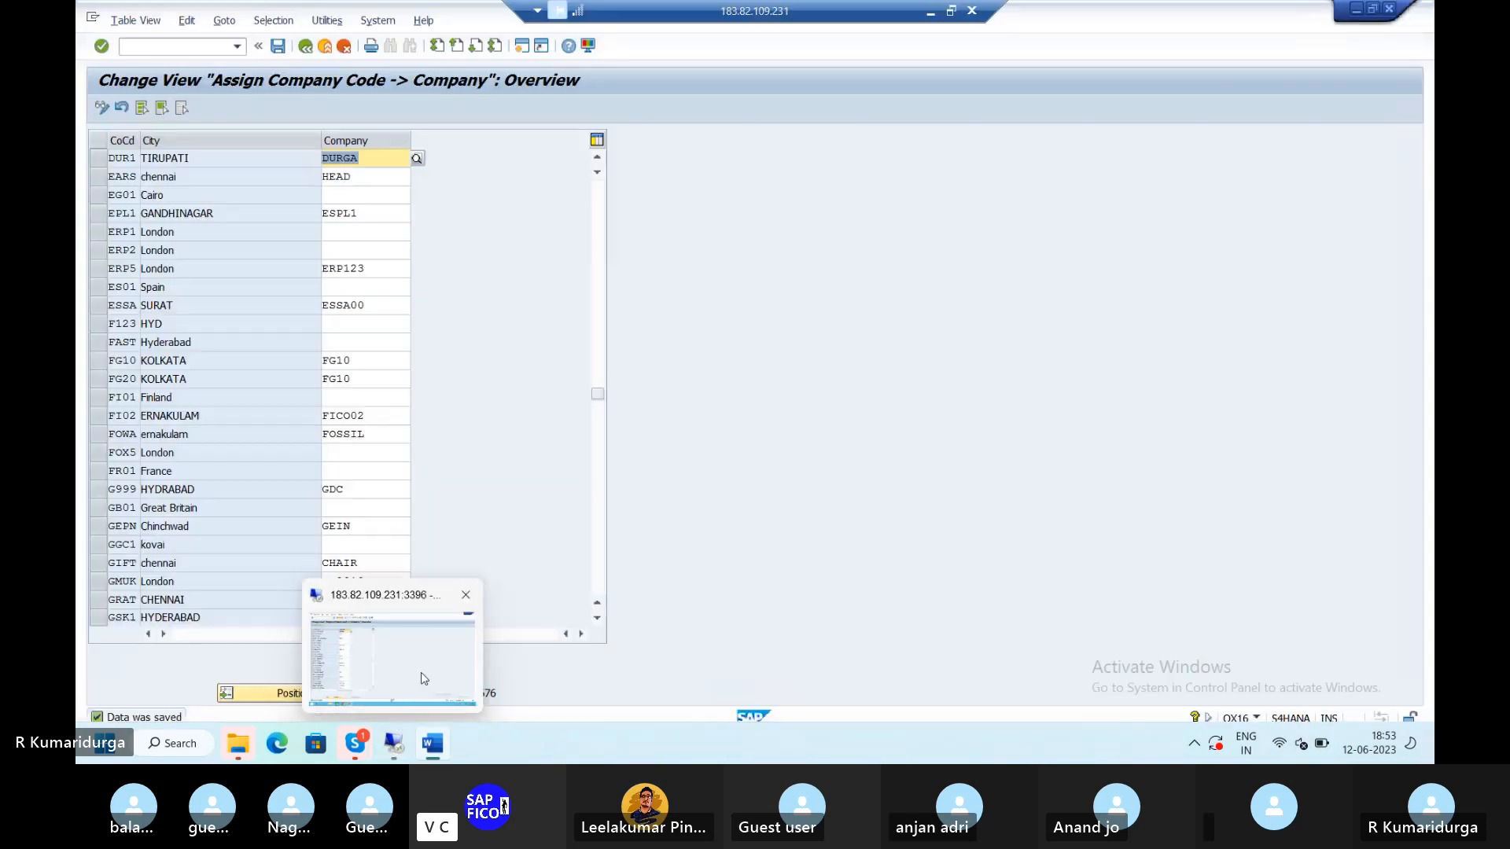
click(137, 46)
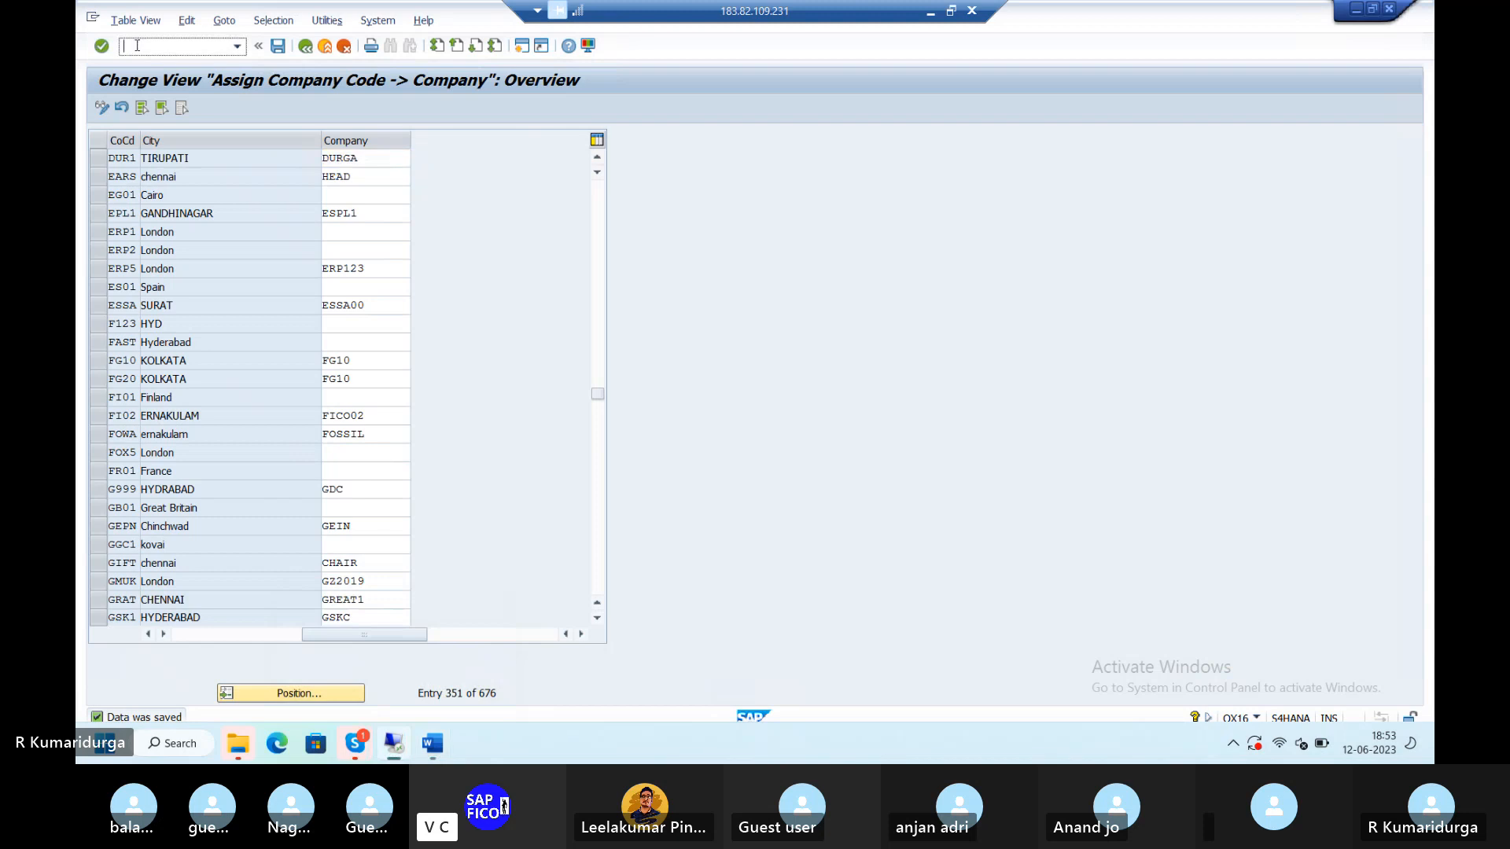
text(/NOX03)
key(Return)
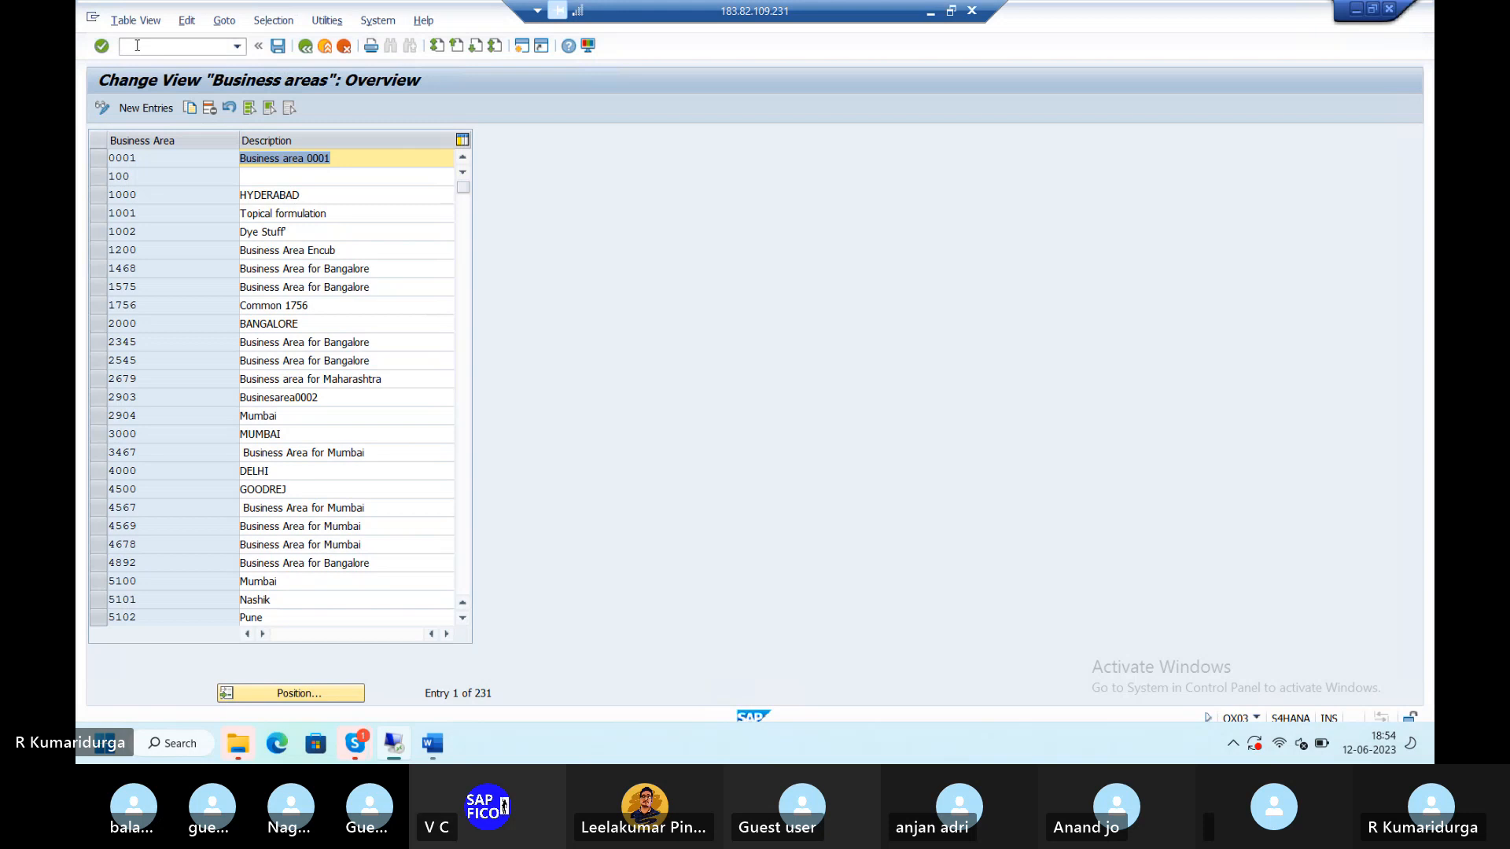
- Add a new business area TIBA and start entering its description
click(140, 109)
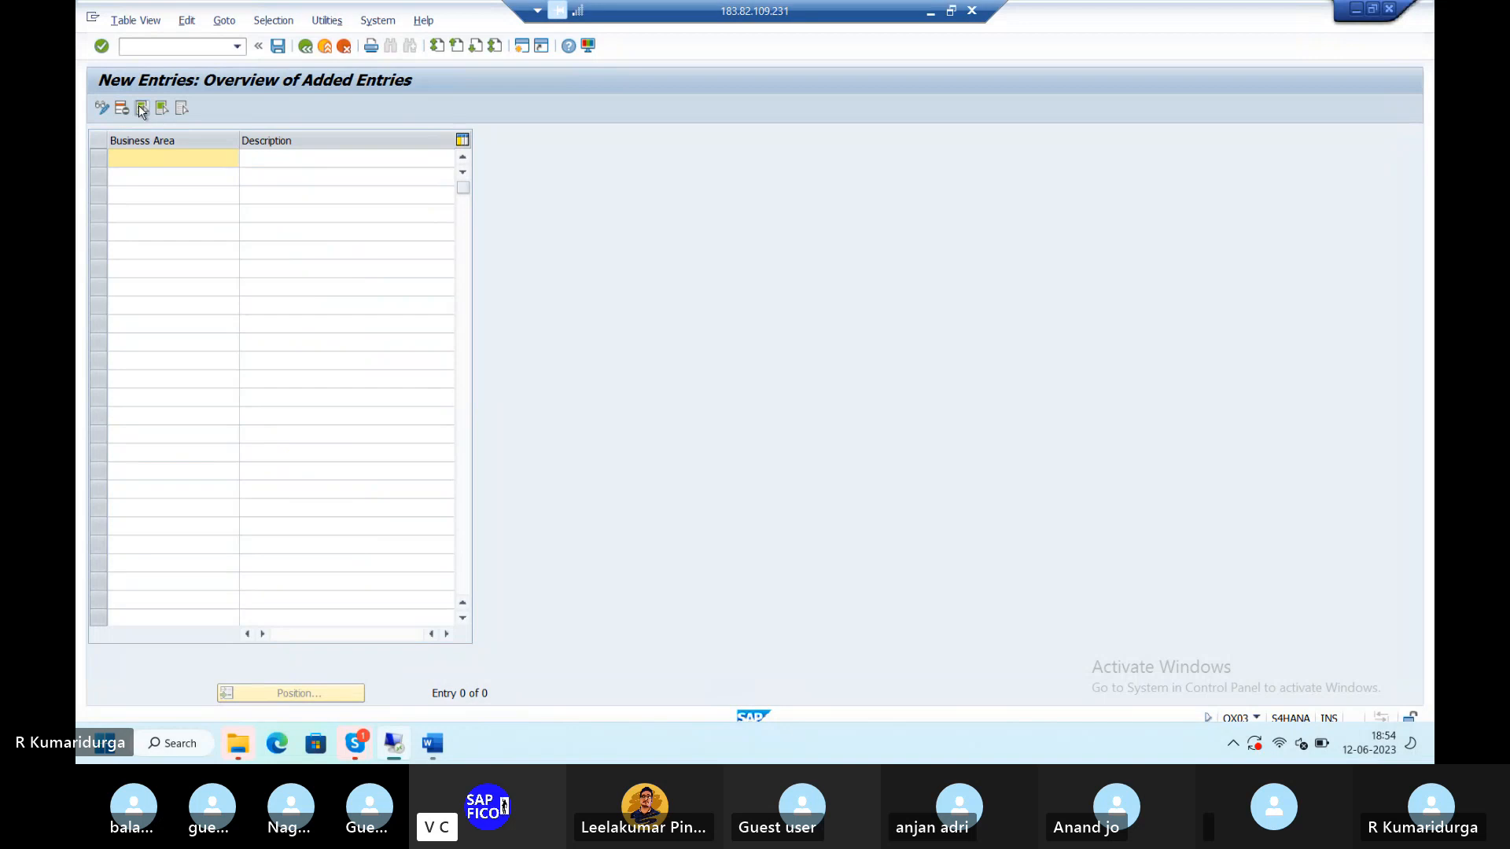
text(TIBA)
key(Tab)
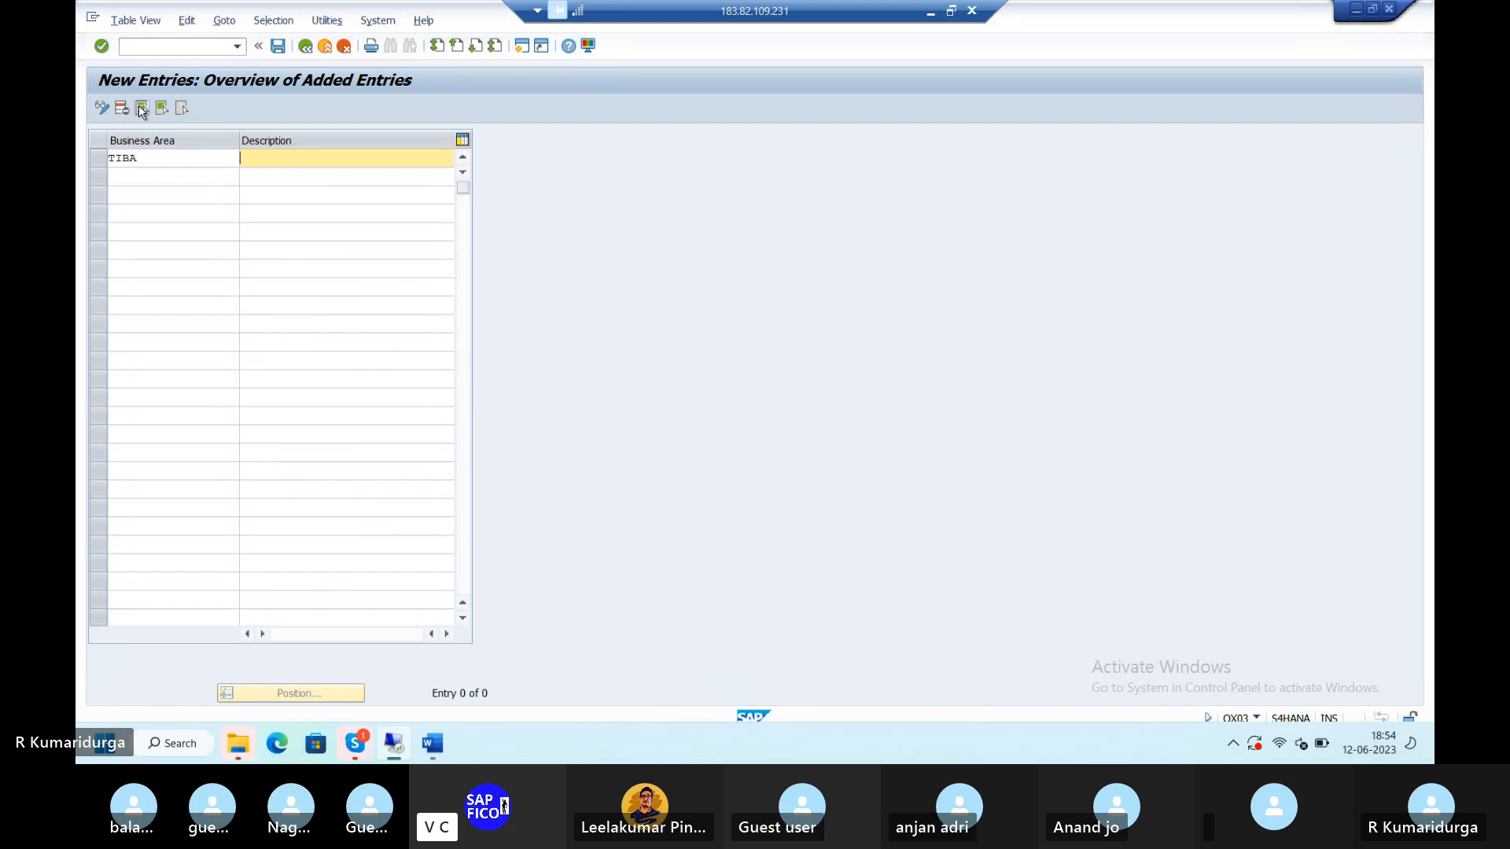
text(BUSINESS)
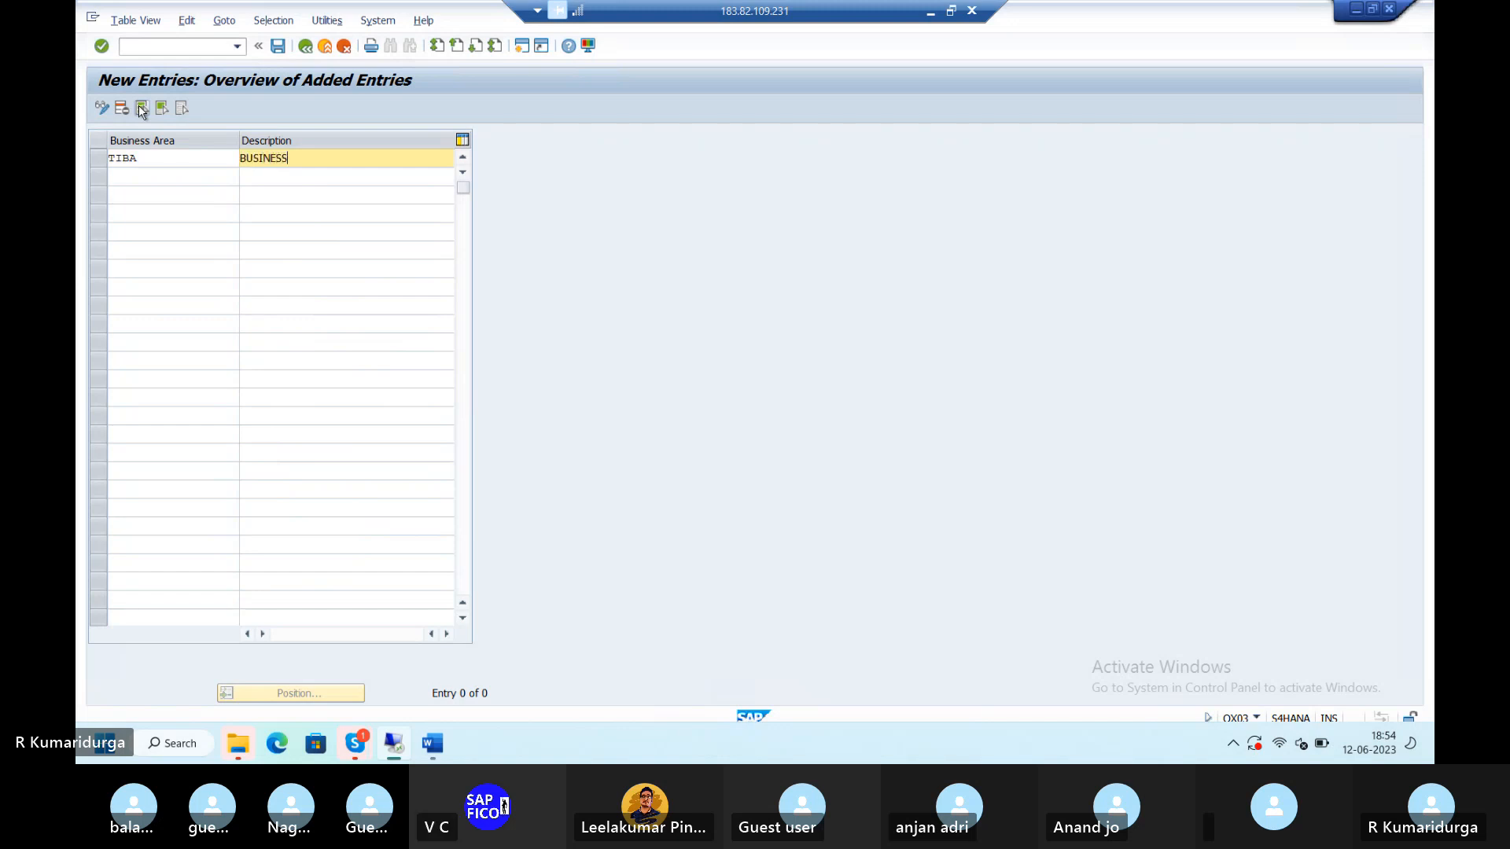
text( AREA)
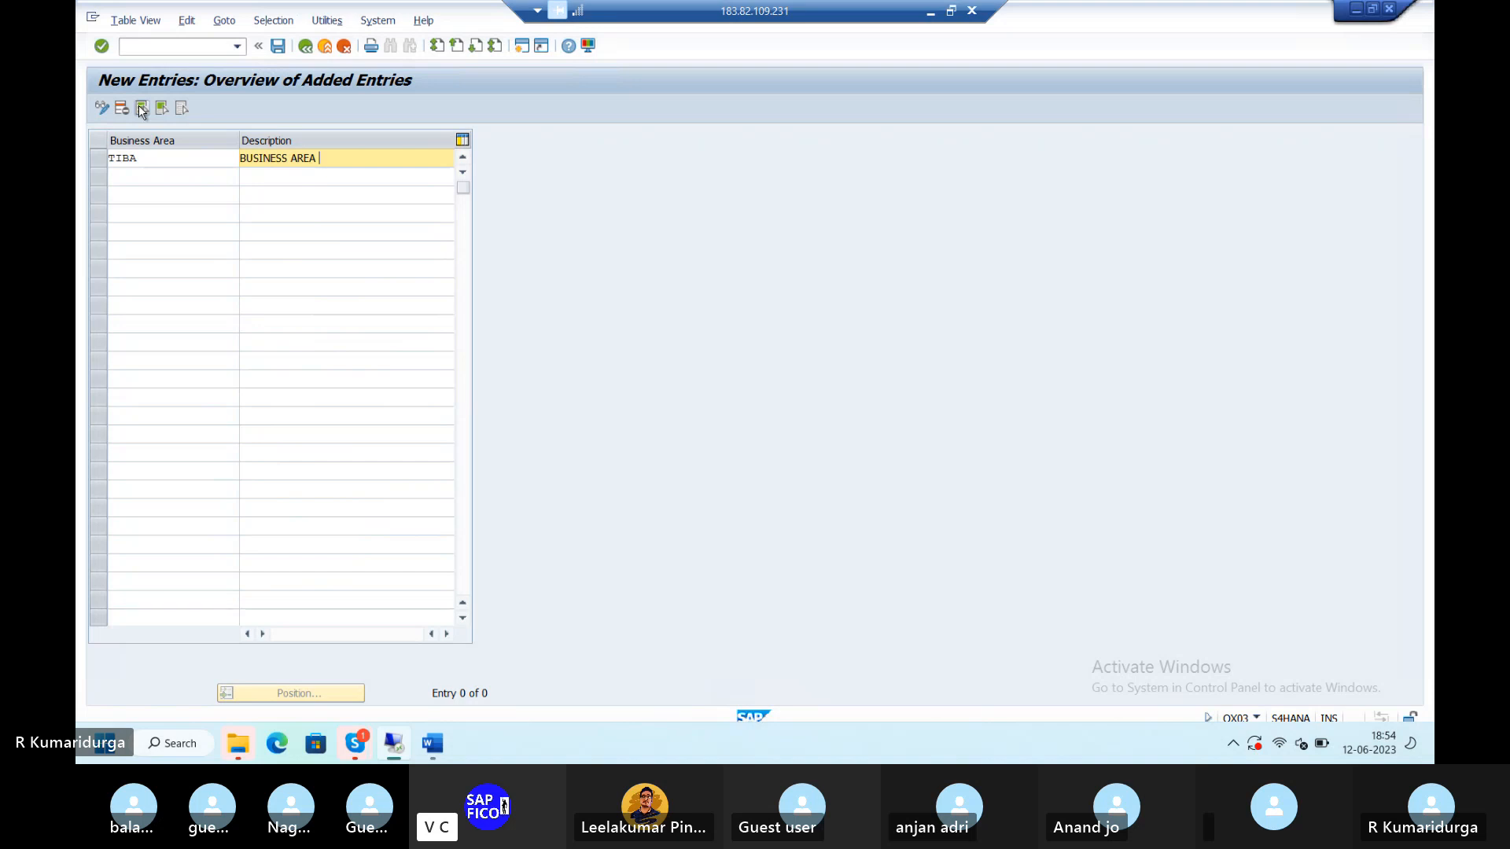
text(FOR DUR)
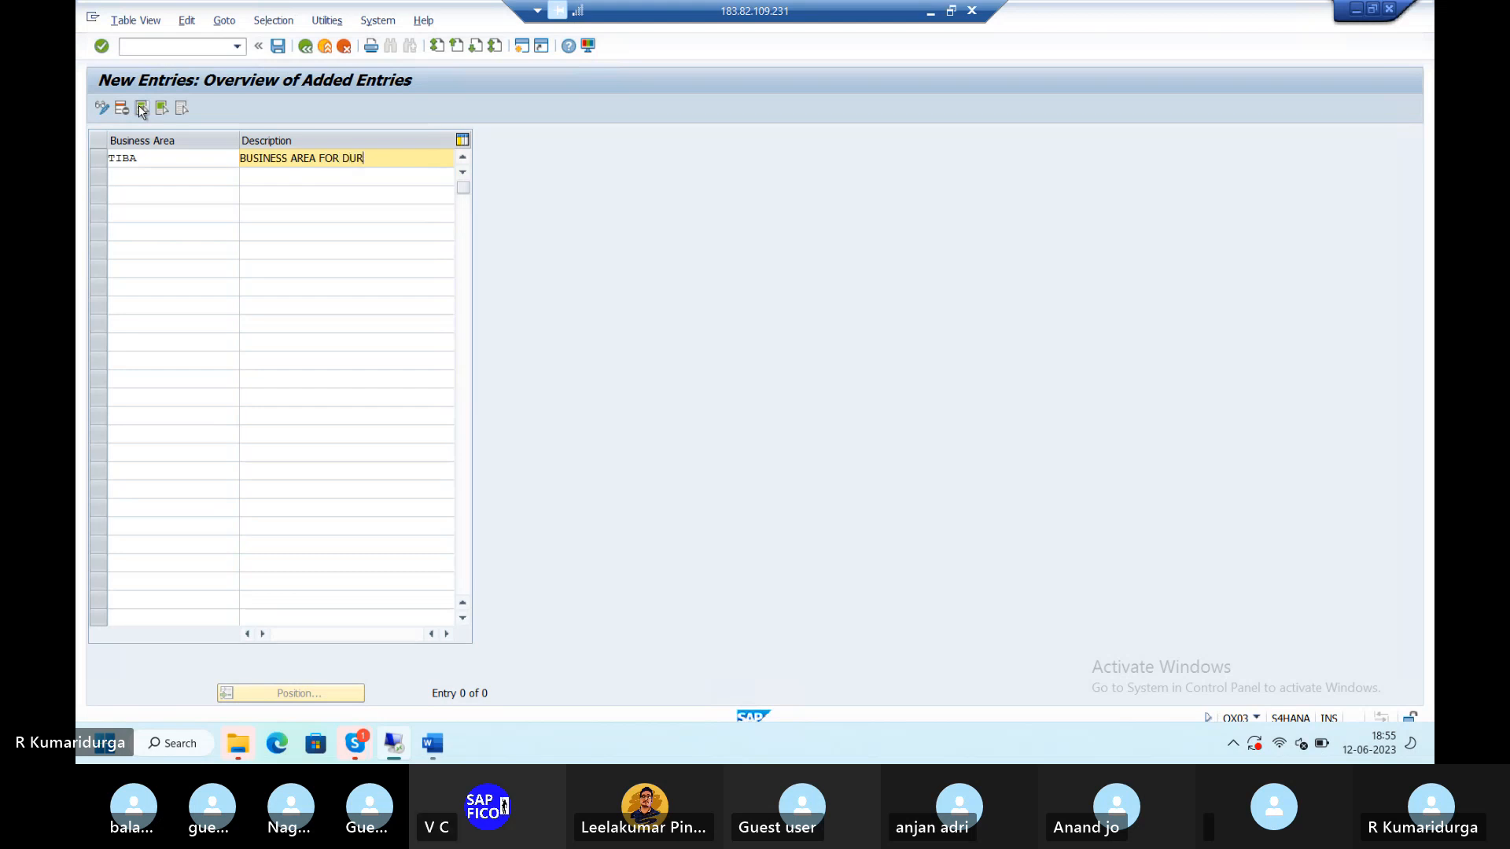
text(1)
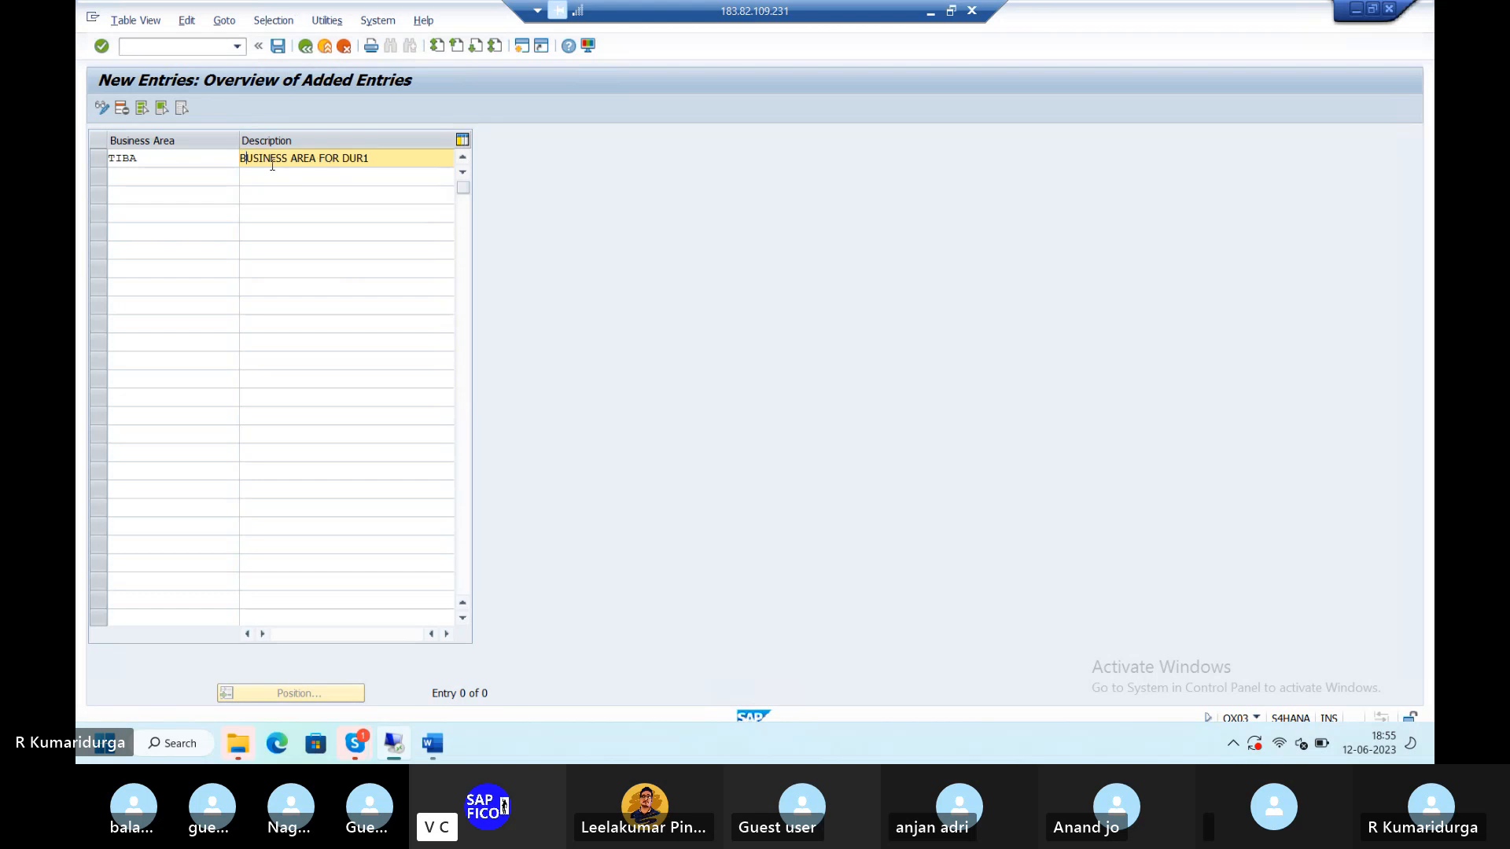
- Correct the description to 'TIRUPATI BUSINESS AREA - DUR1' and save under request S4HK903655
text(TIRUPATI)
click(367, 158)
key(BackSpace)
click(288, 158)
key(Delete)
key(Delete)
key(Delete)
text(-)
click(279, 47)
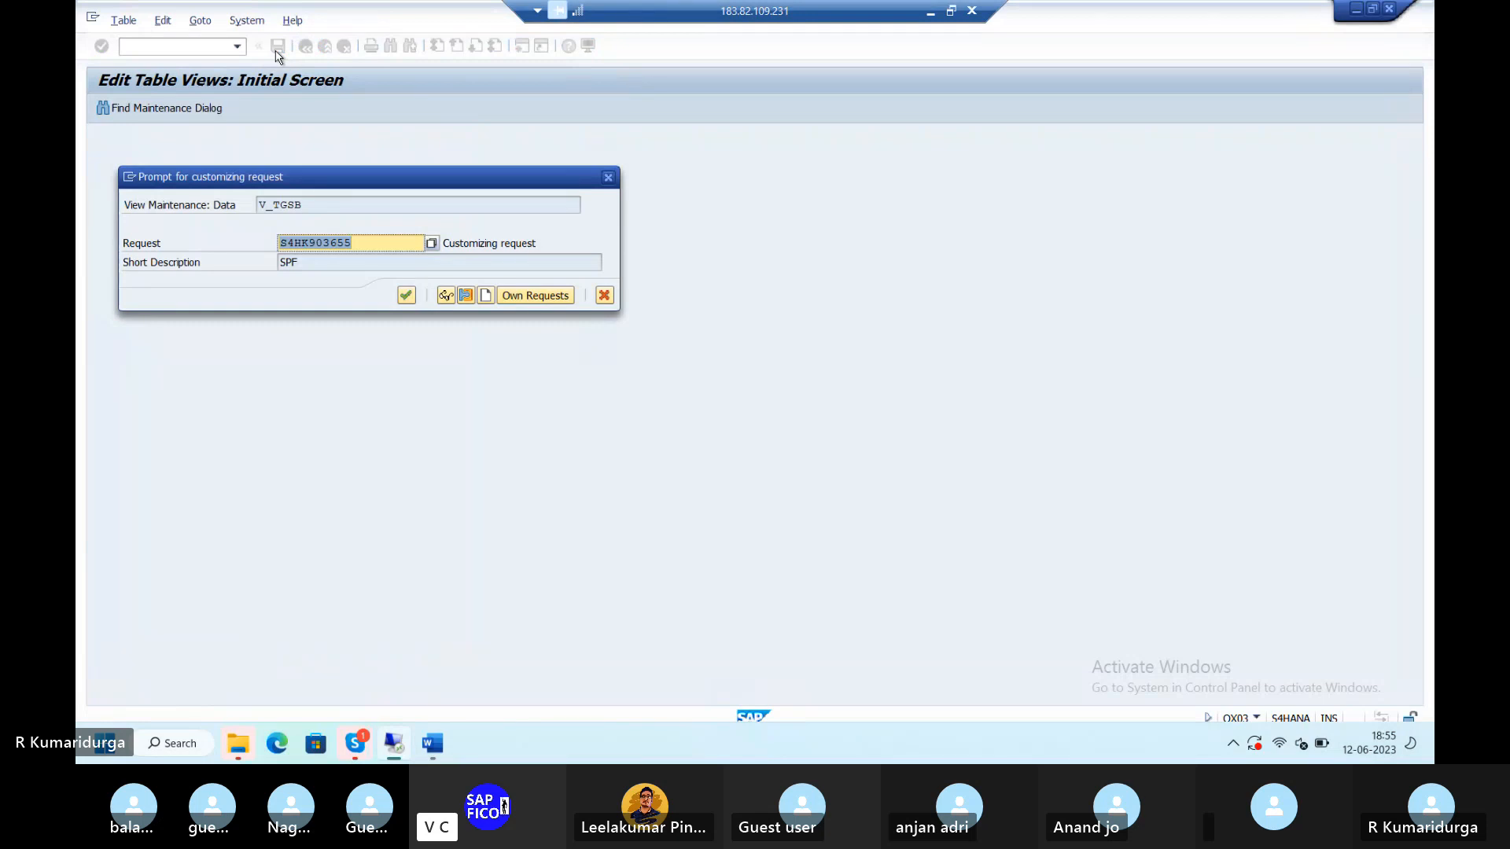
key(Return)
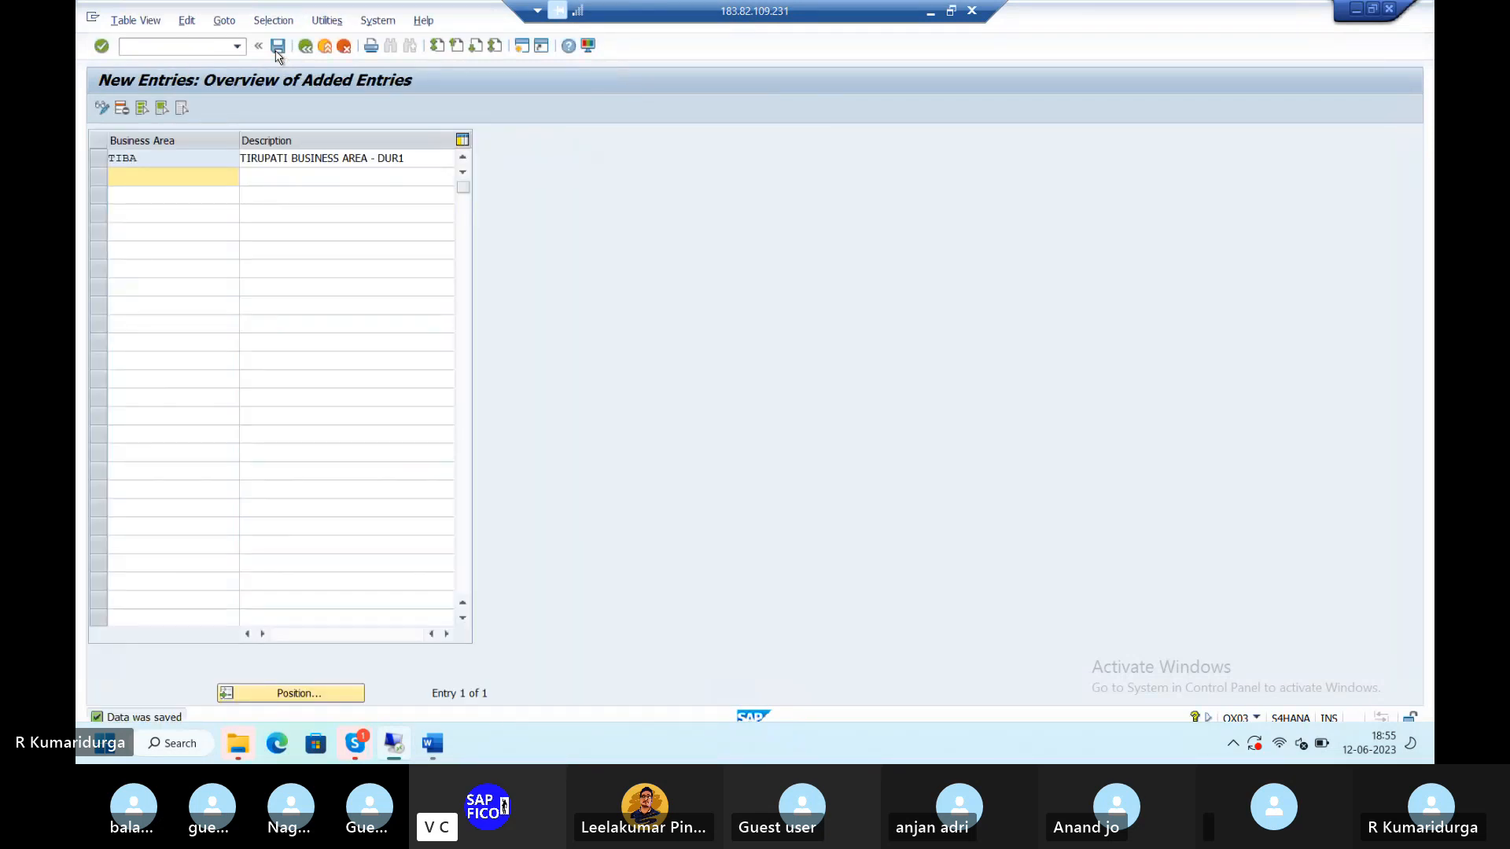
- Append '---' and request S4HK903655 after OX03 in the Word notes, then return to SAP
mouse_move(431, 751)
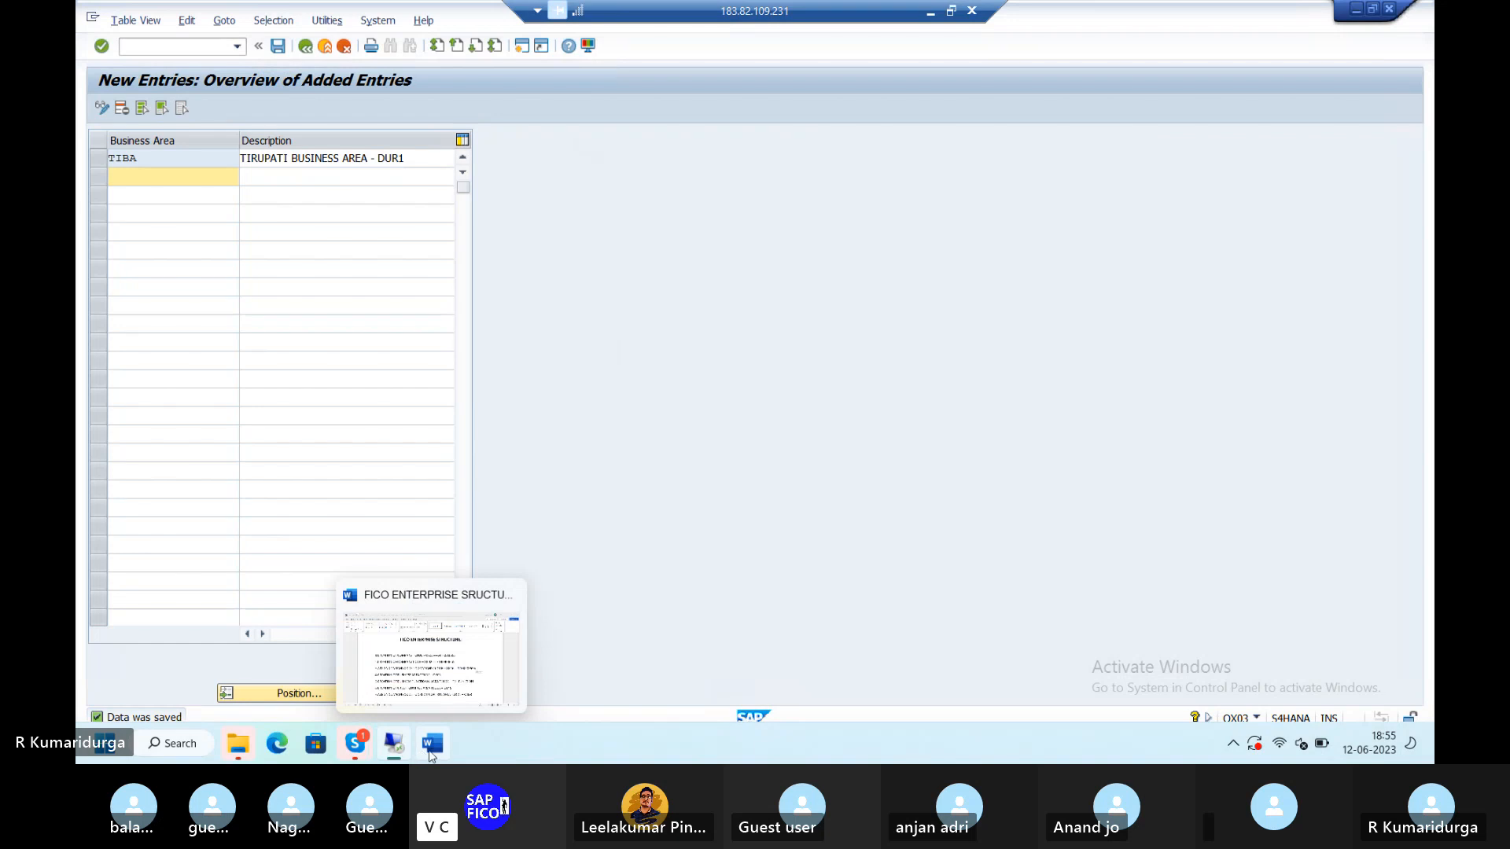
click(431, 661)
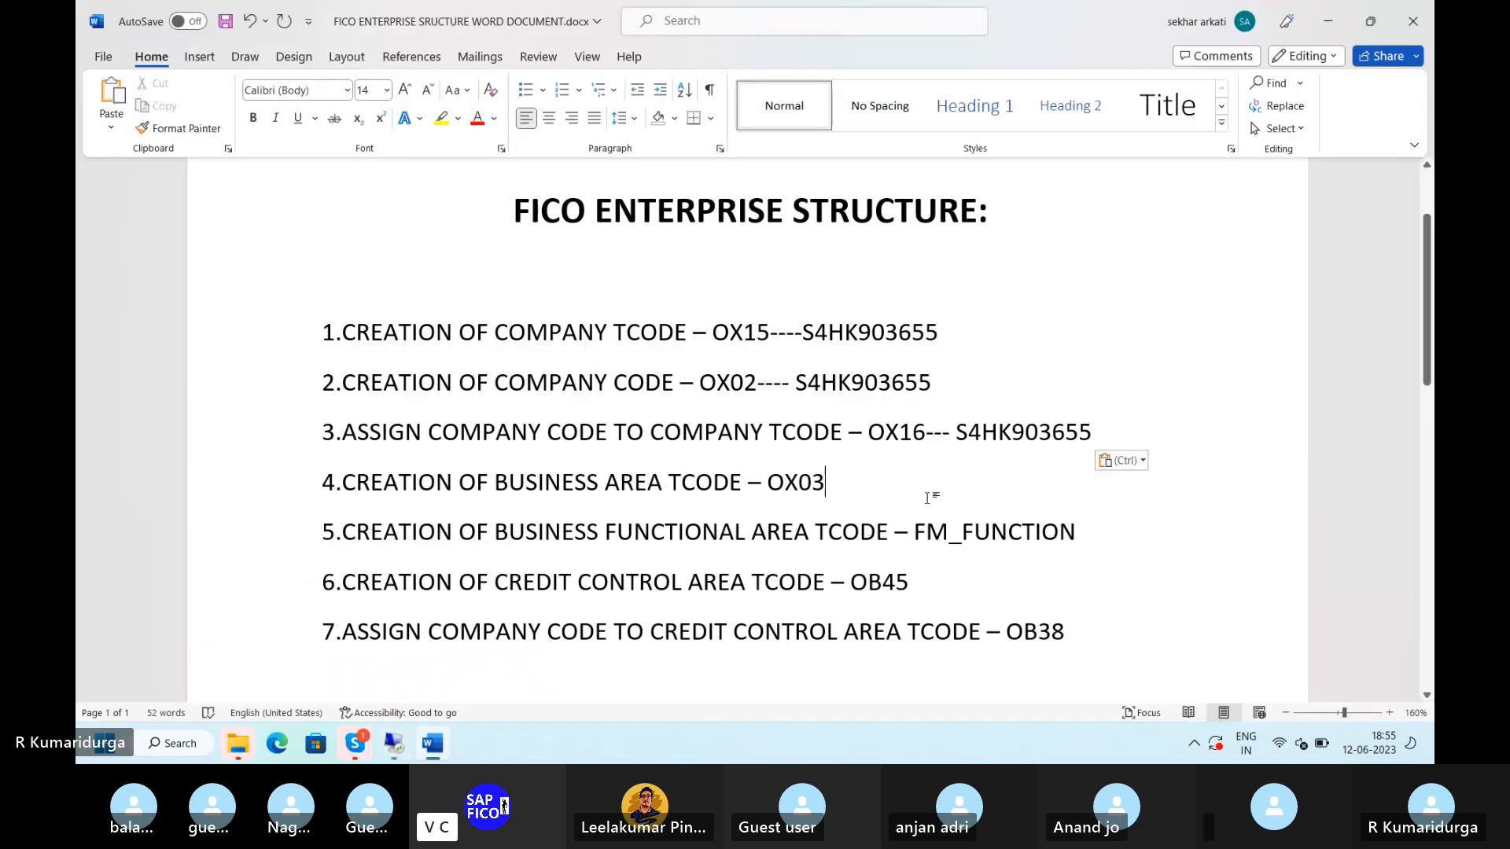
text(---)
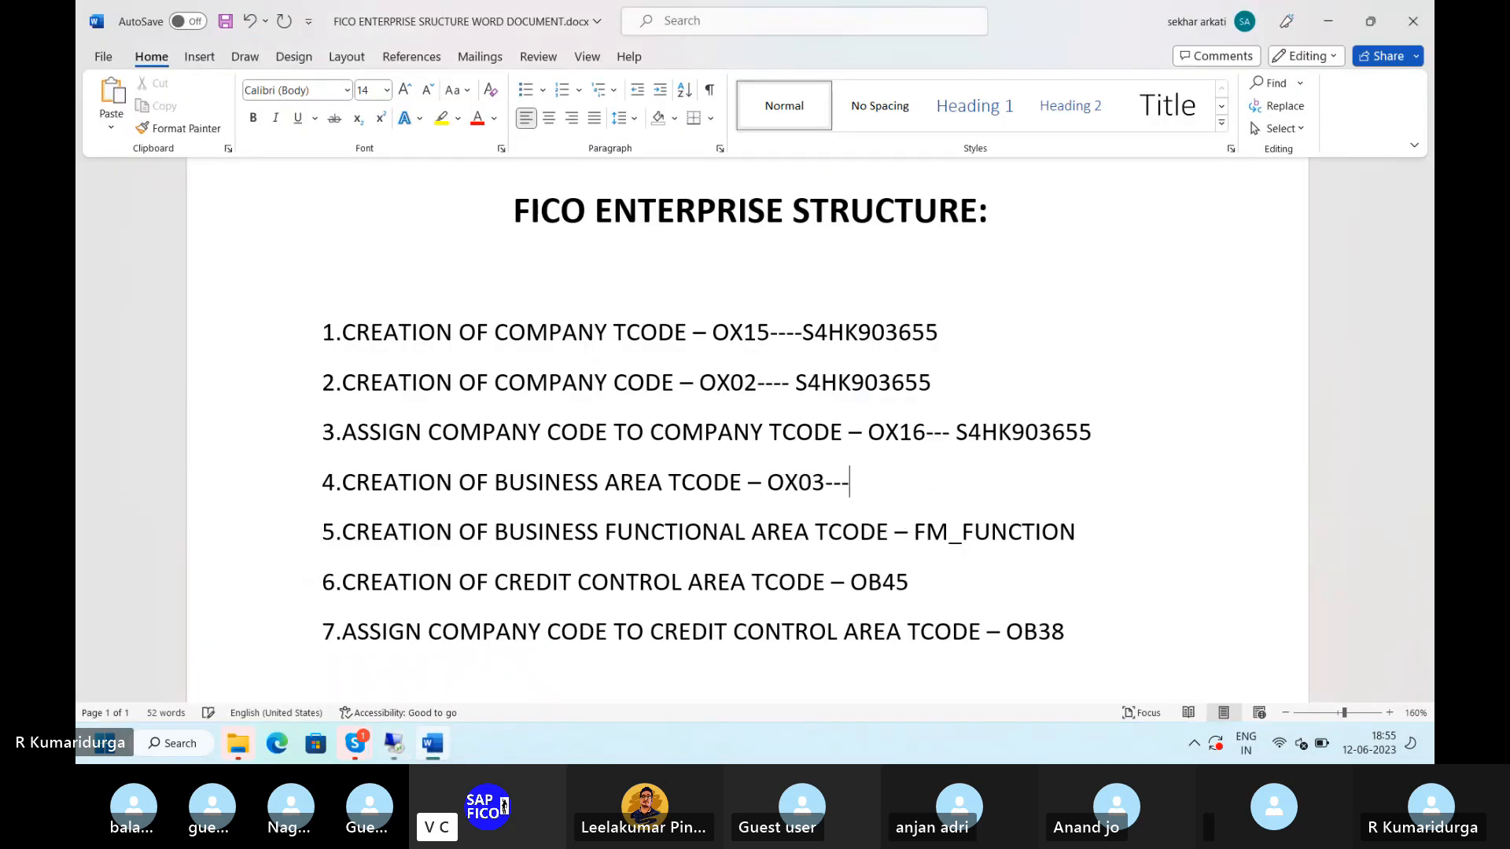
key(ctrl+v)
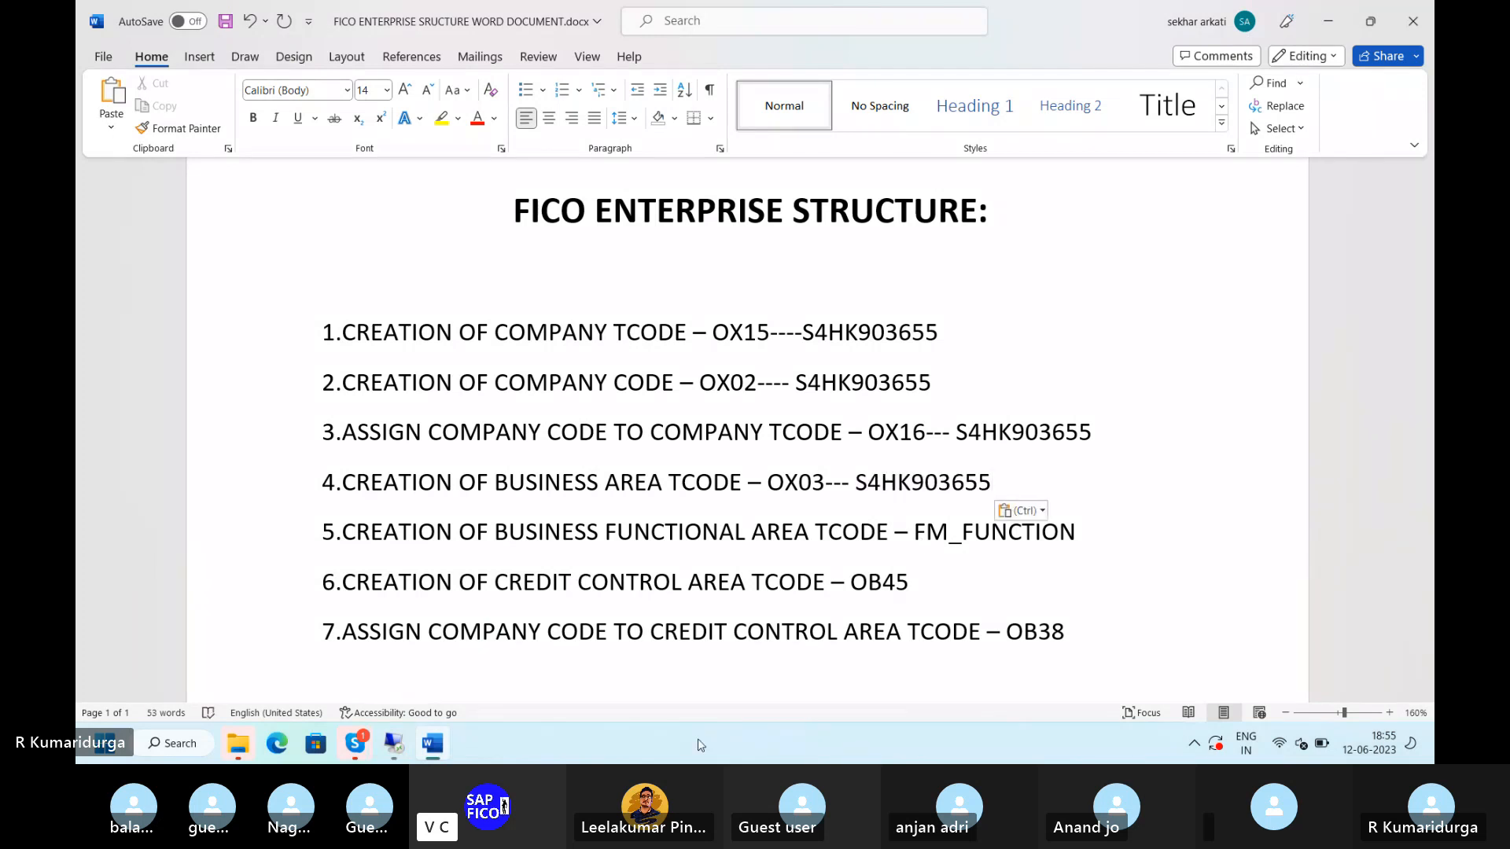
click(398, 744)
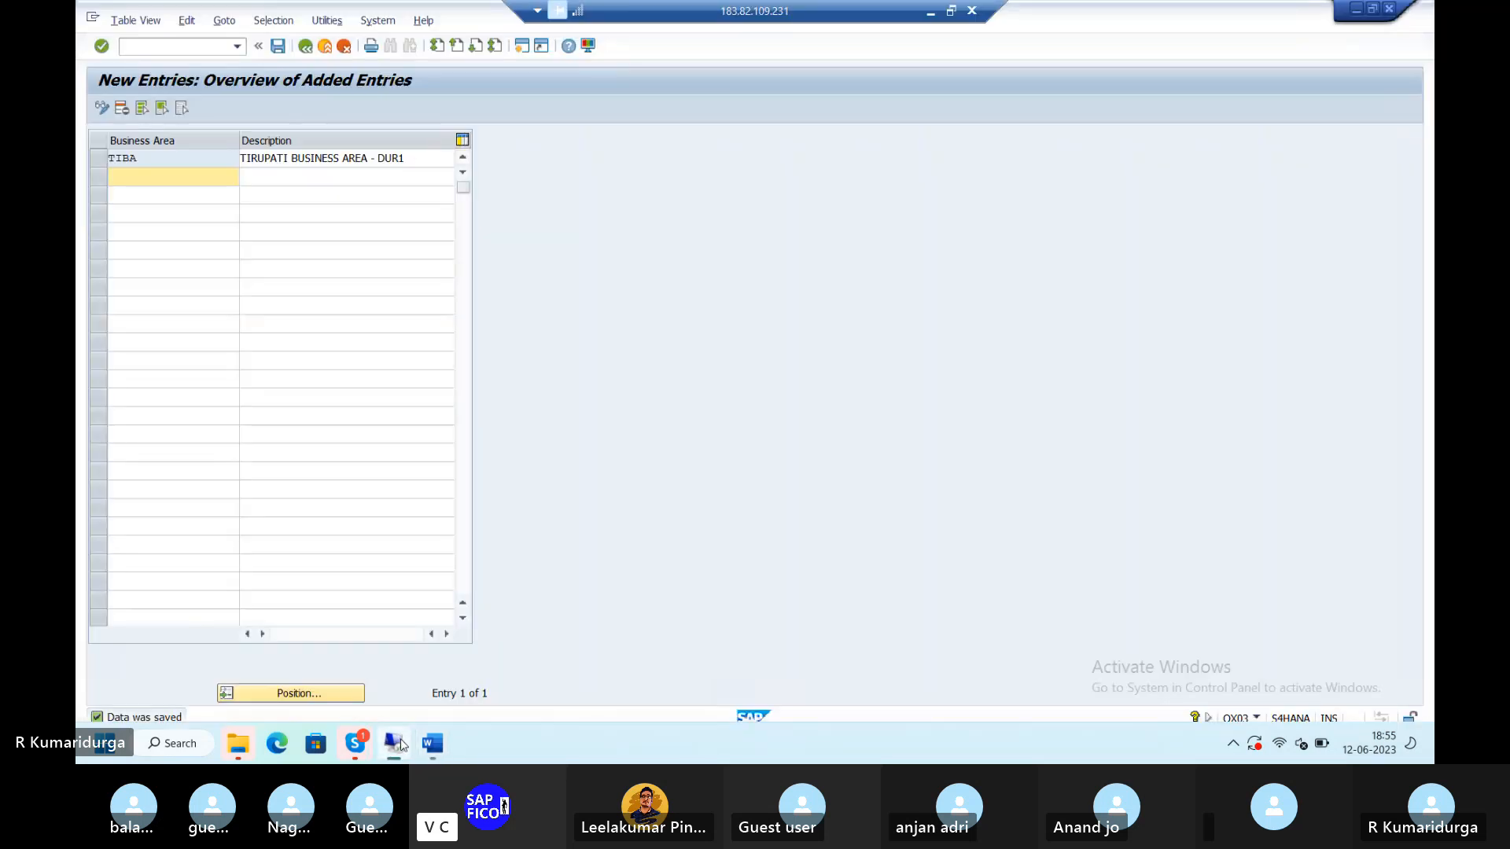
- Run transaction FM_FUNCTION via /NFM_FUNCTION in the command field
click(162, 45)
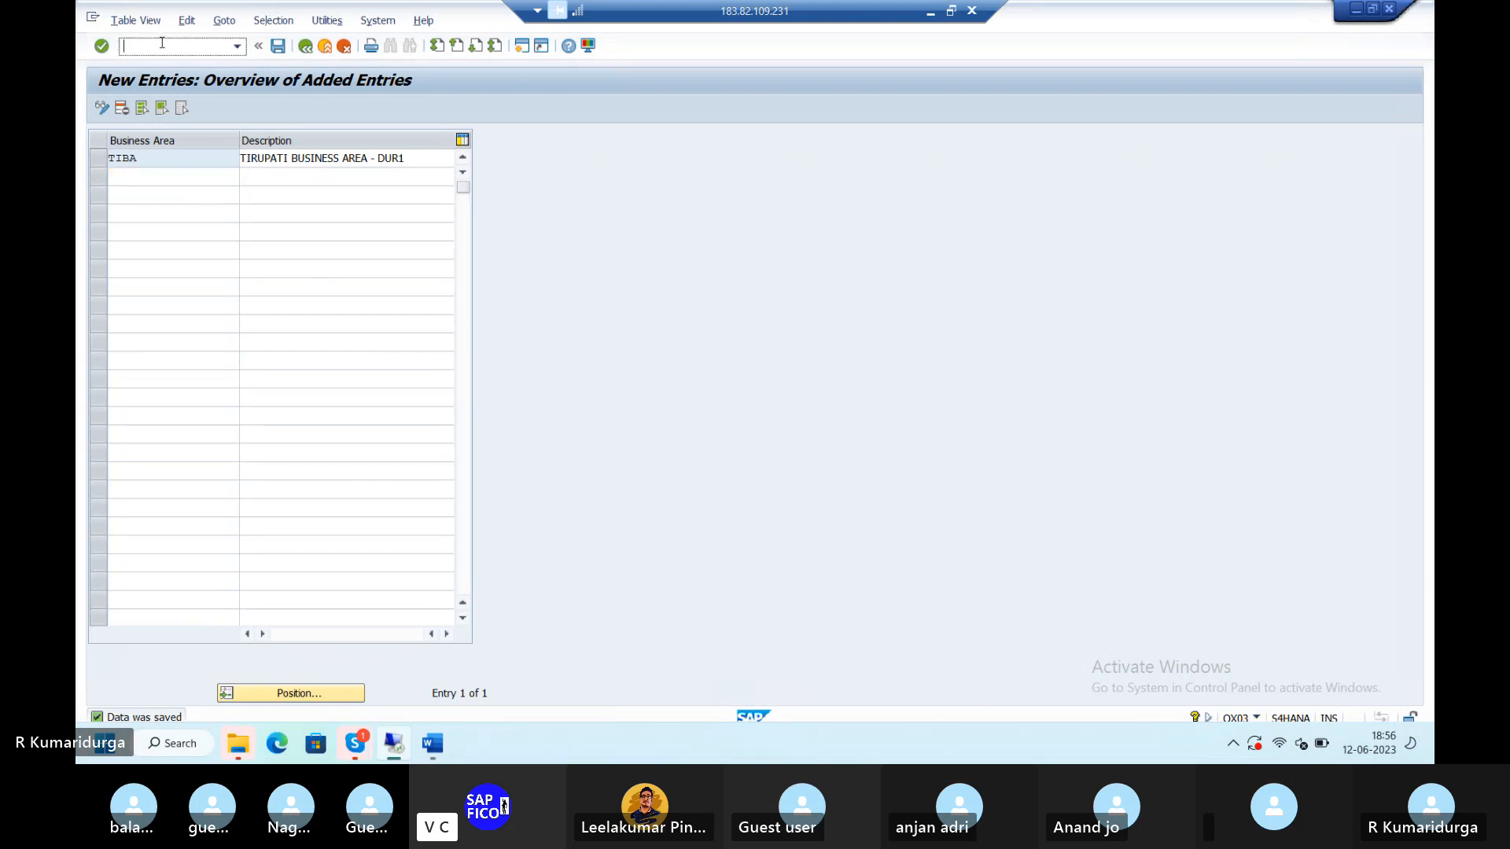
text(/NFM_FUNCTION)
key(Return)
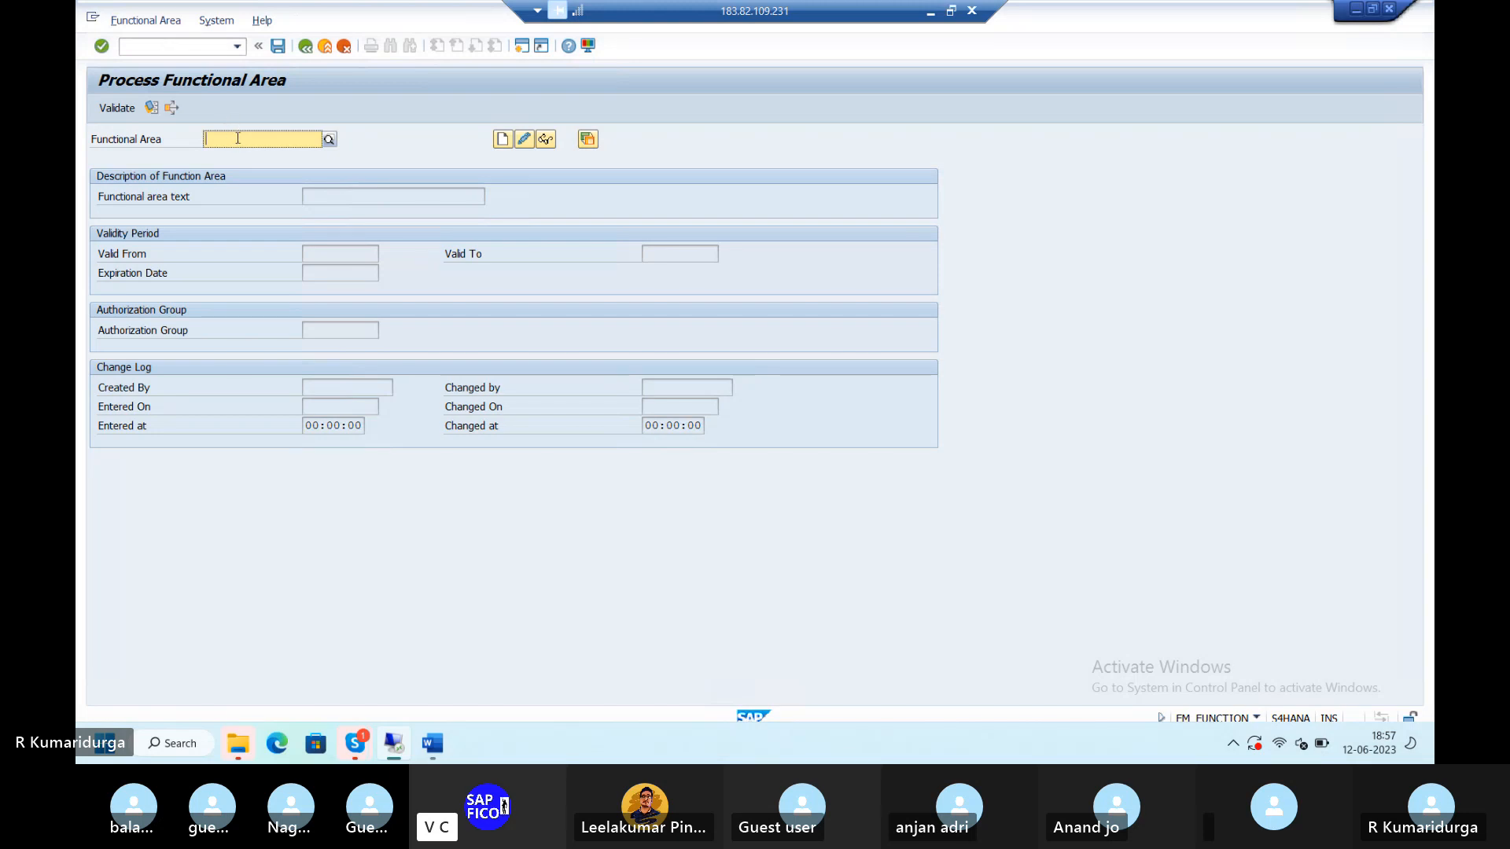
- Enter DUFA as the functional area and start creating it
text(DUFA)
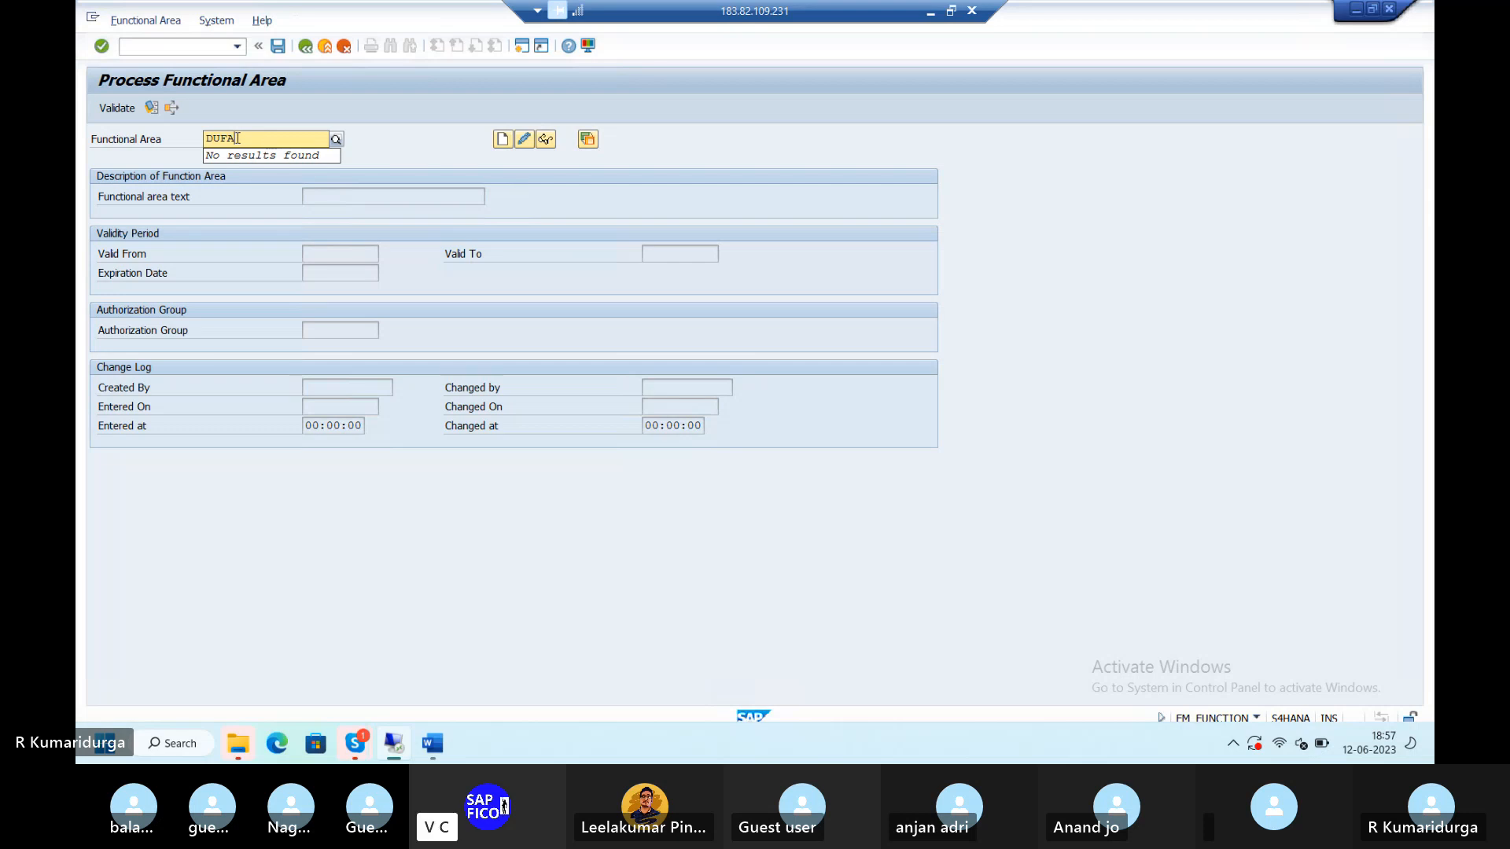
click(501, 143)
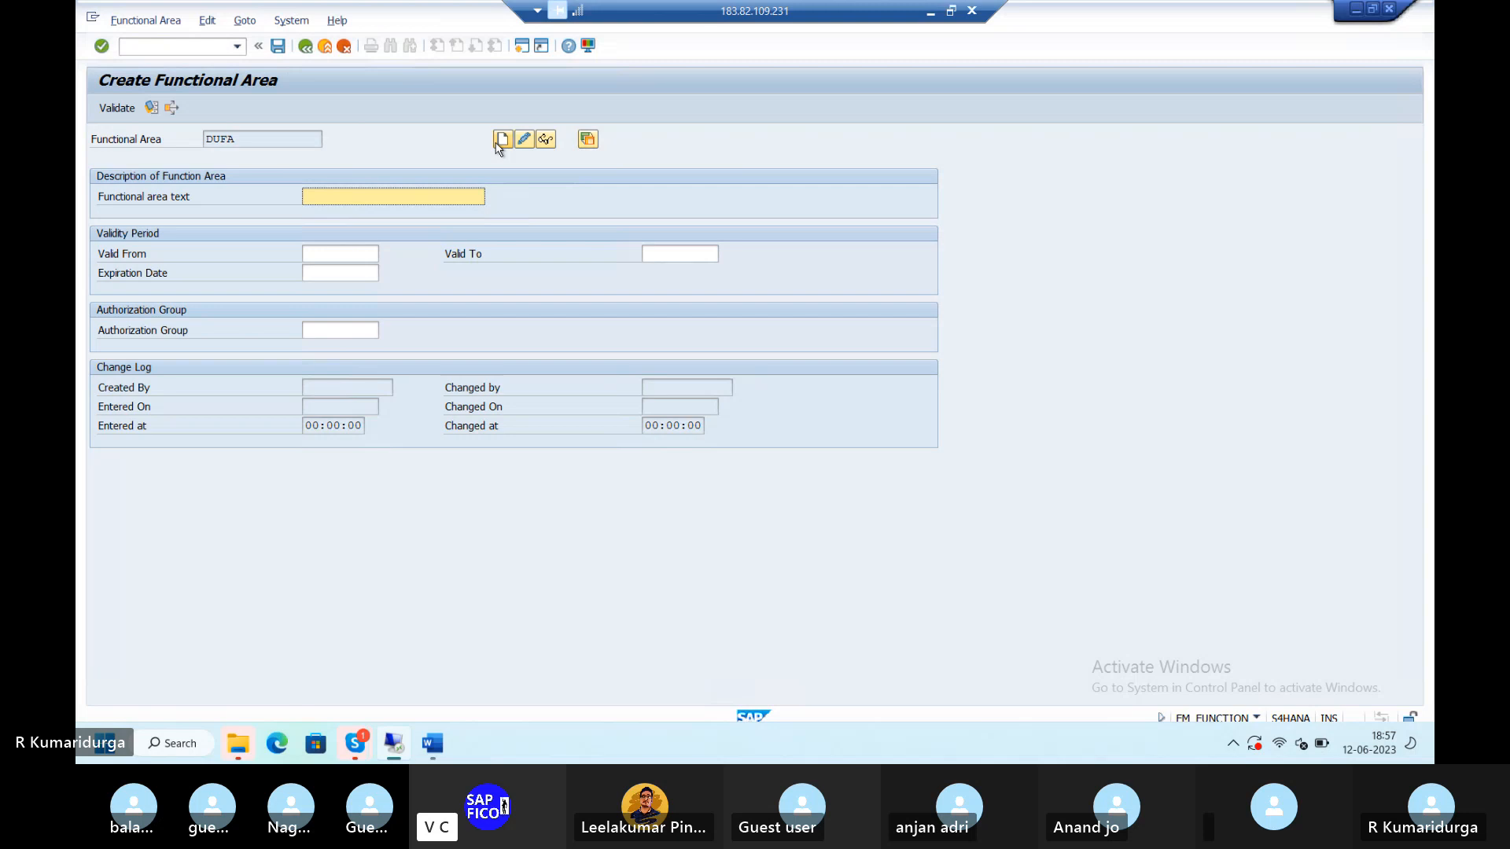
click(333, 258)
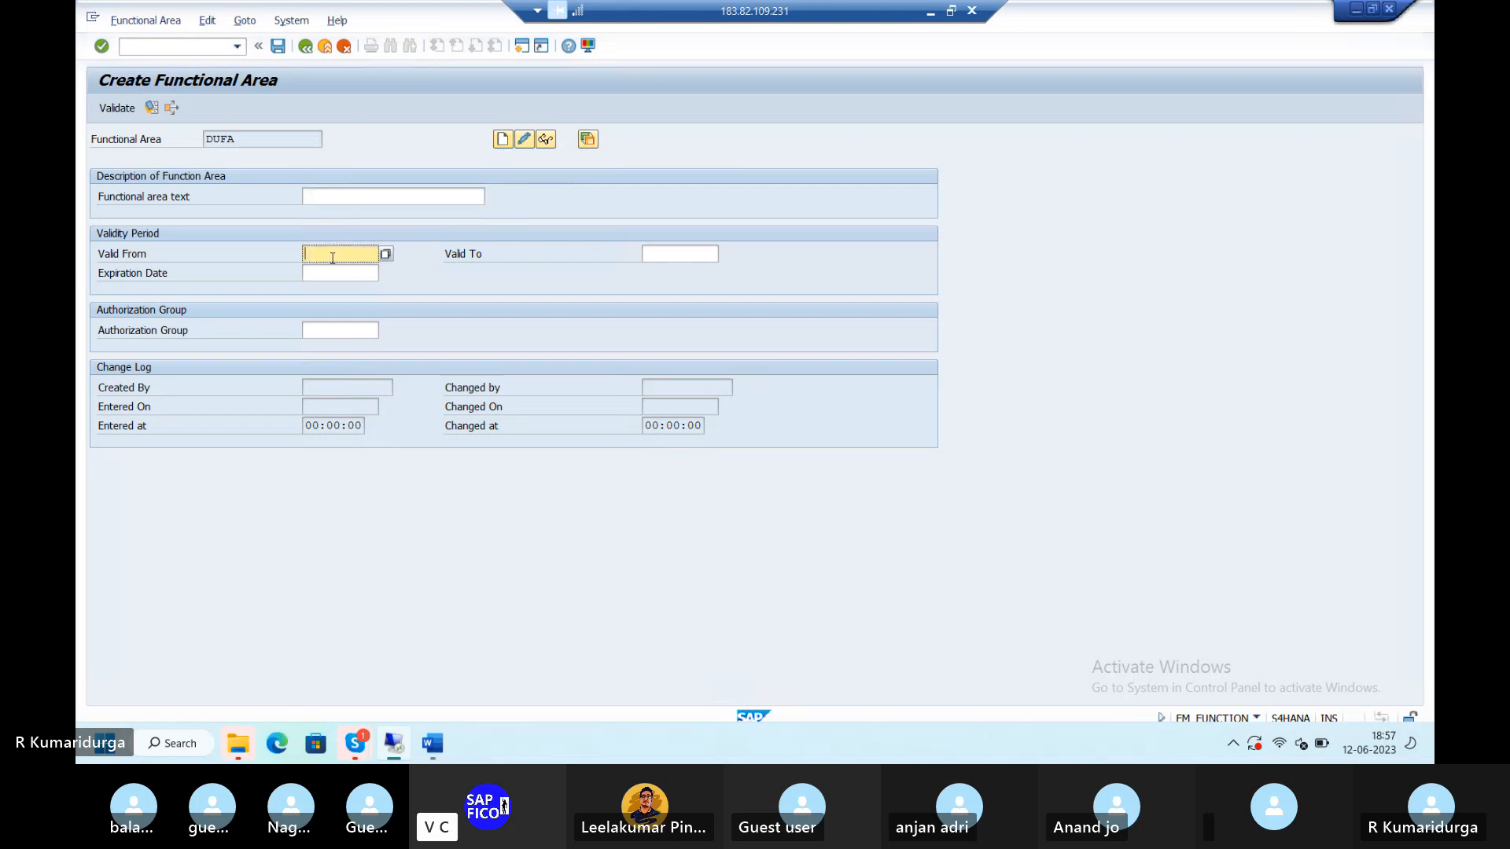
click(383, 195)
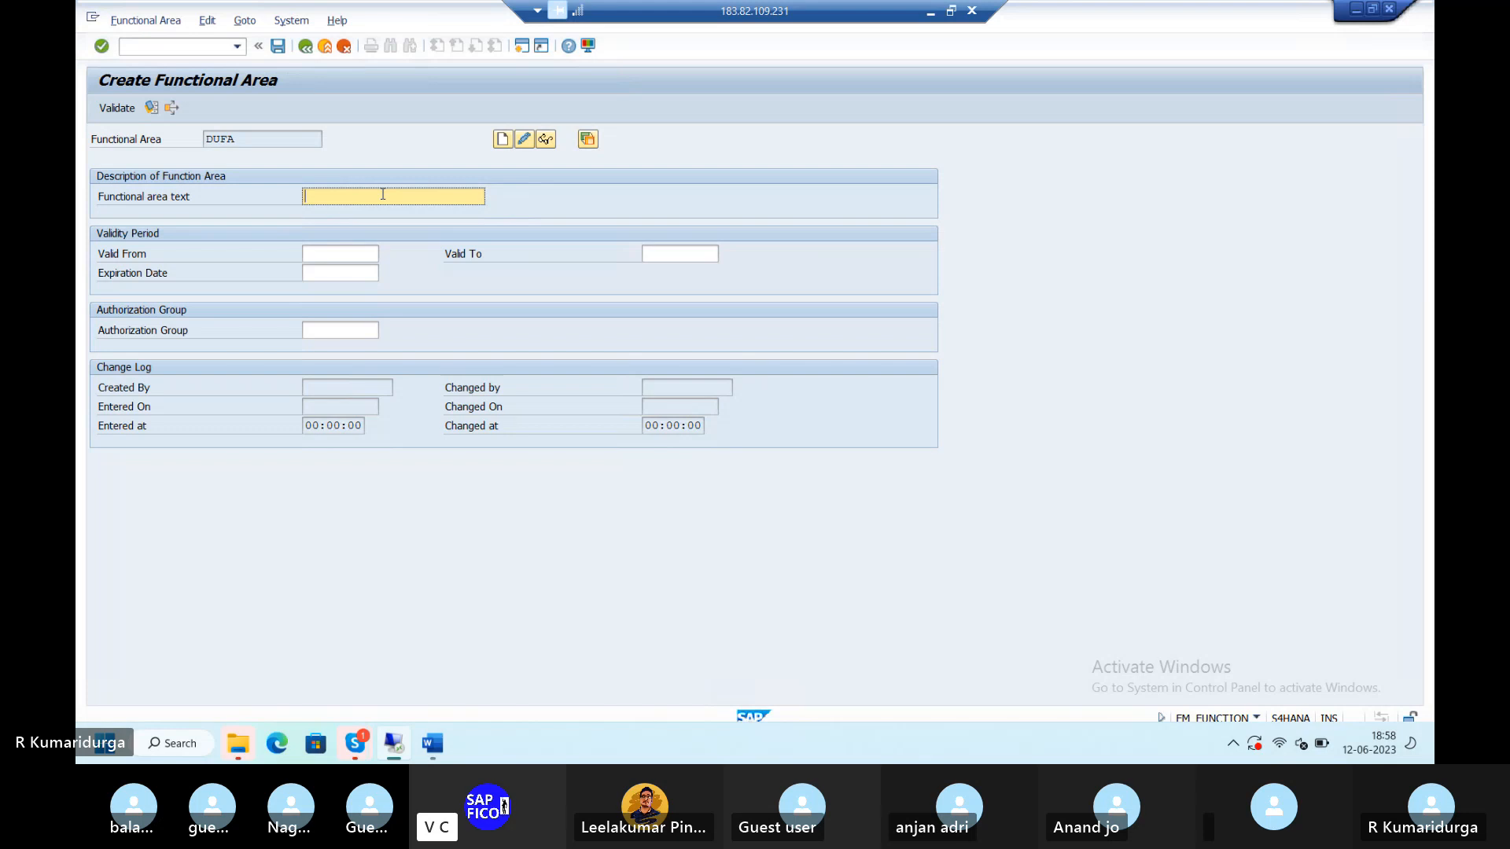
click(339, 256)
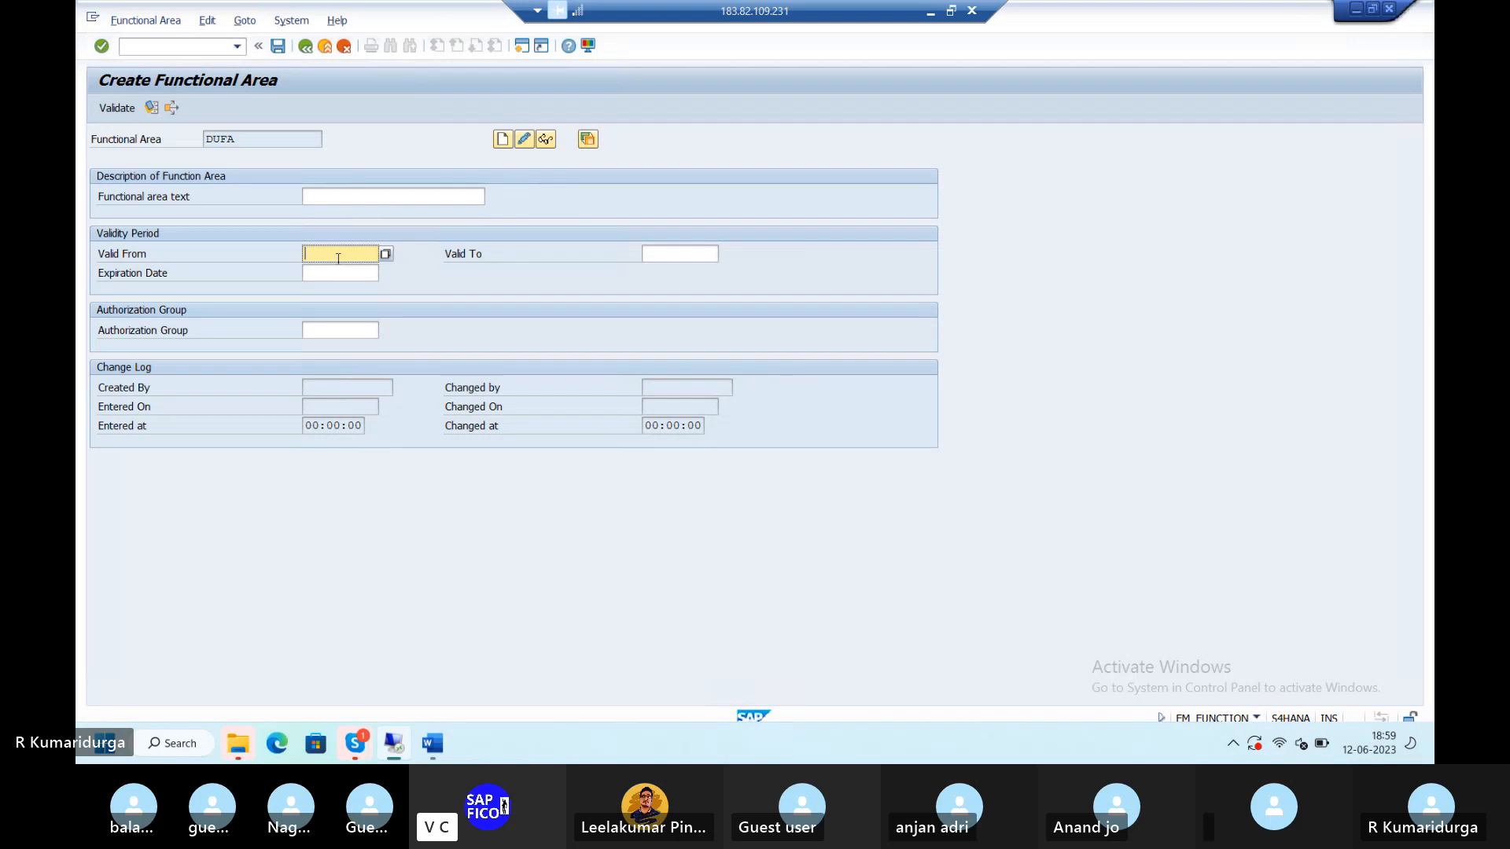
- Give DUFA validity 13.06.2023 to 31.03.2024, expiration 31.03.2024, and save it
text(13.06.2023)
click(669, 251)
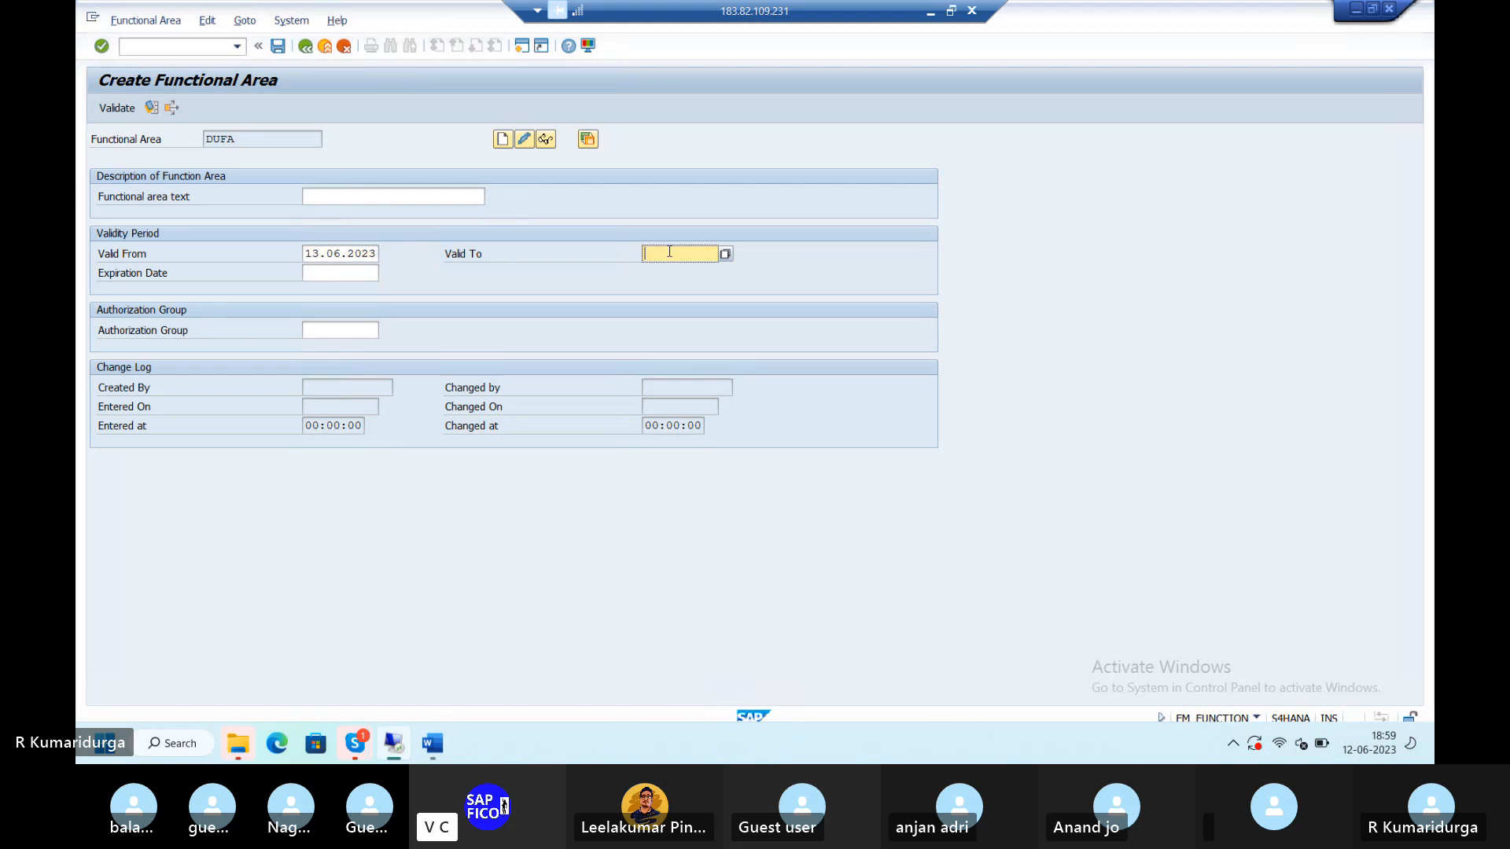
text(31.03.2)
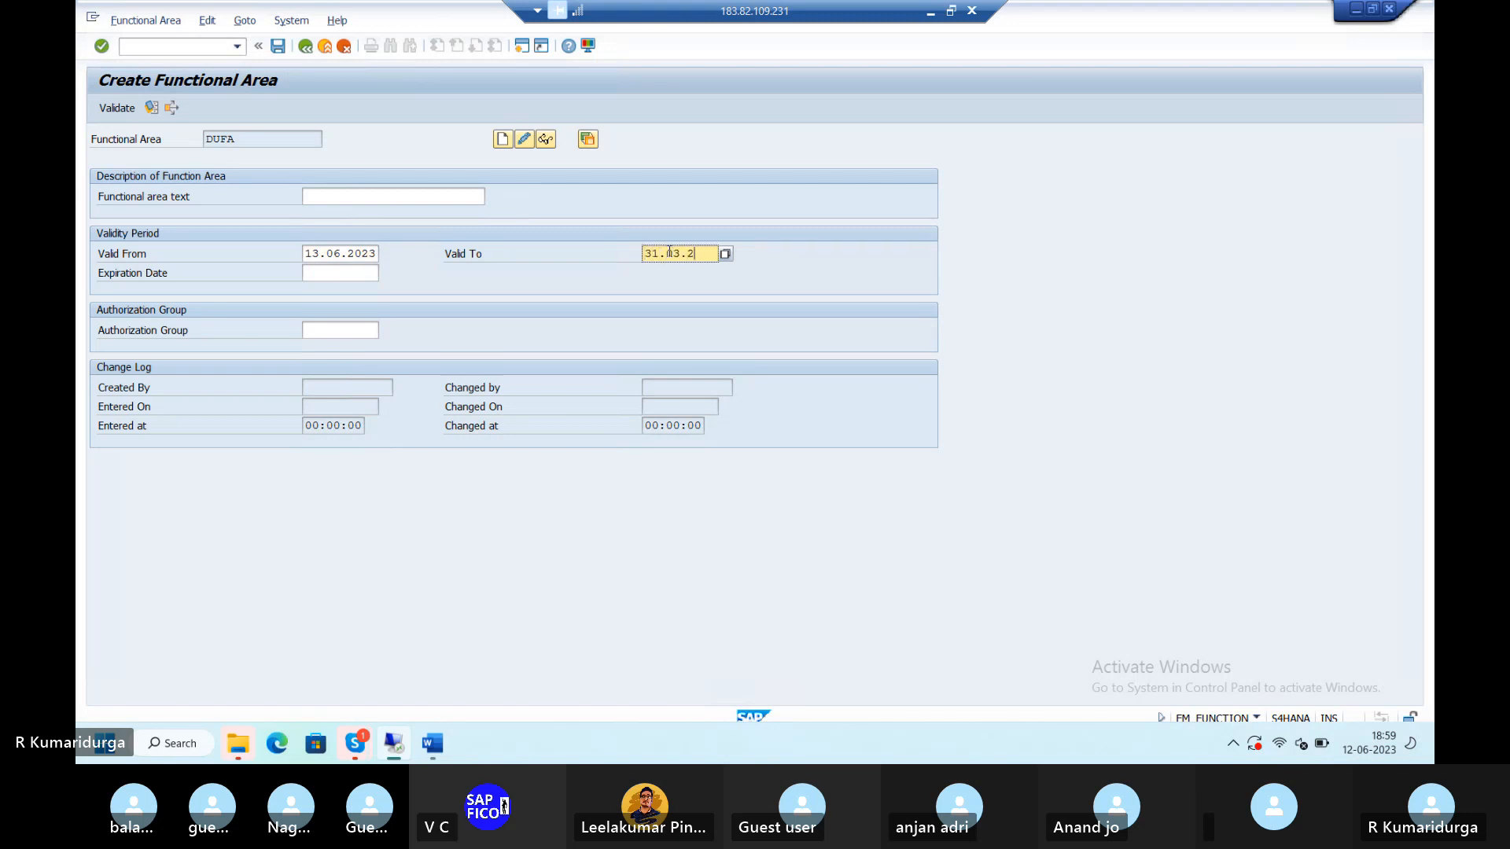
text(024)
click(357, 274)
text(31)
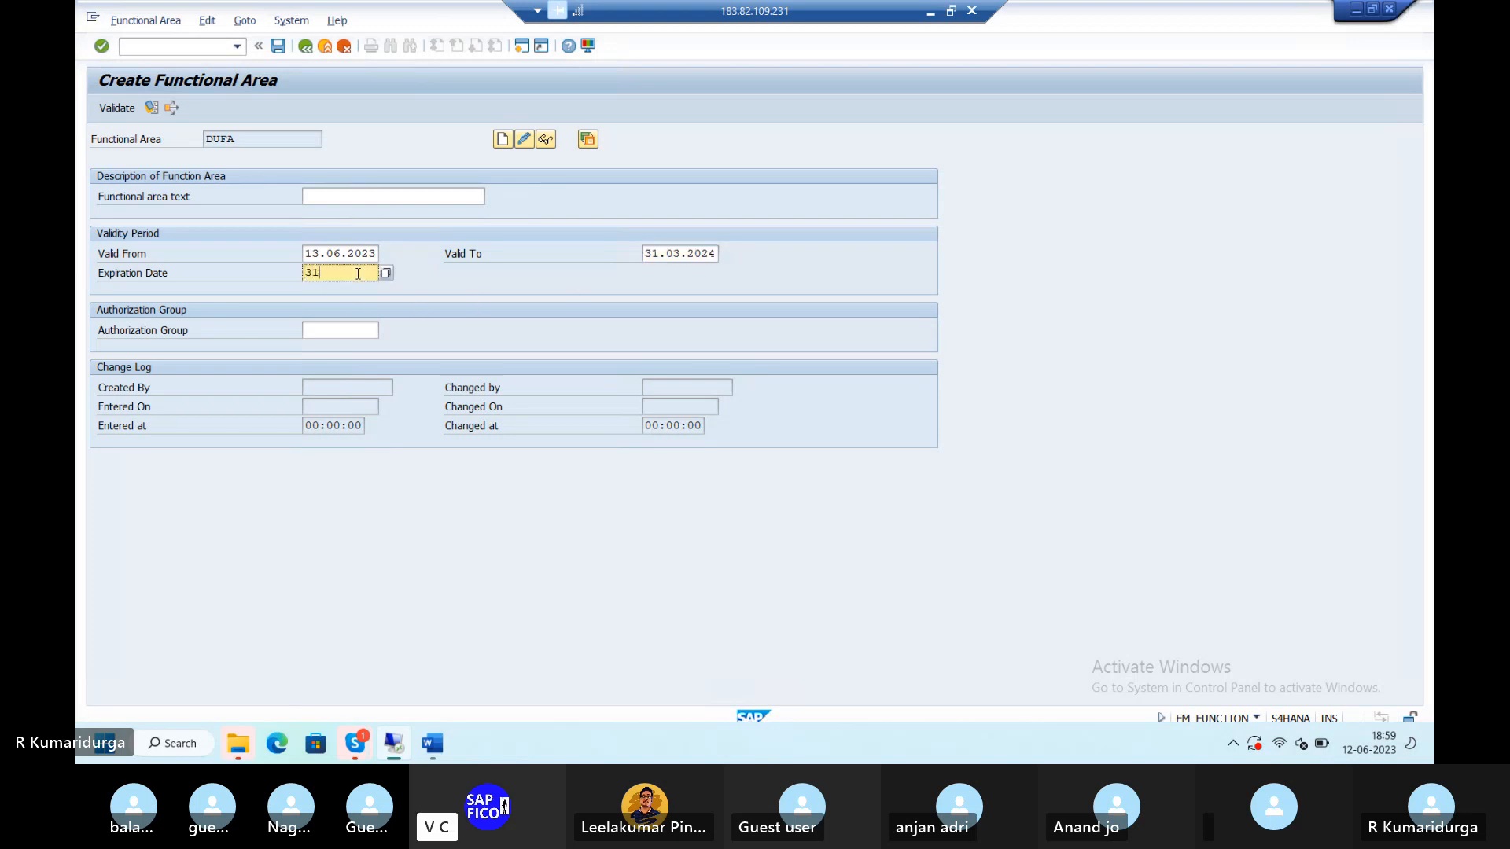
text(.03.2024)
key(Return)
click(280, 49)
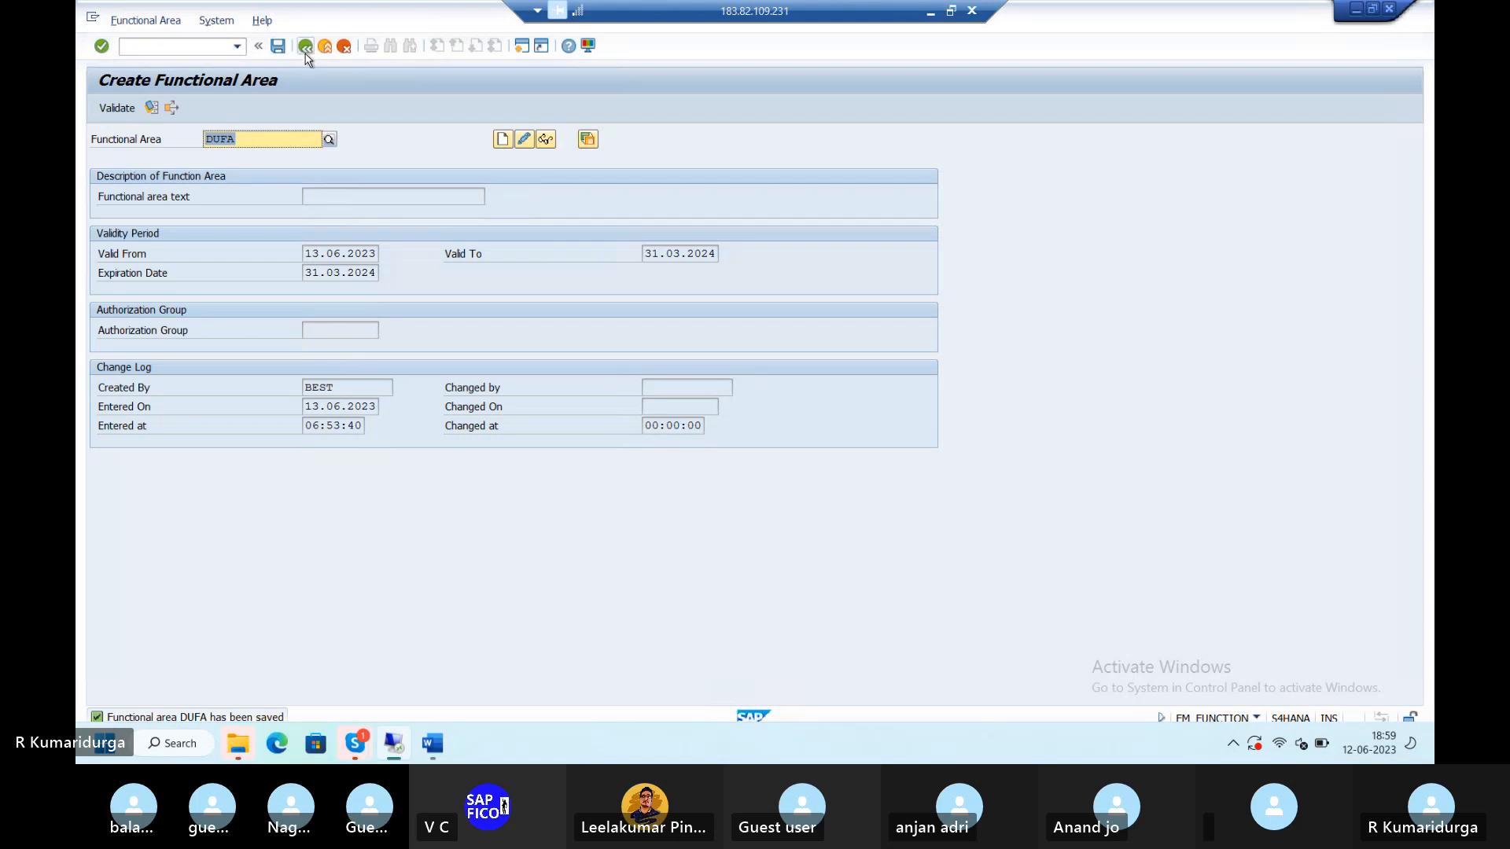
- Exit to the main menu, check the Word notes at the OB45 line, and return to SAP
click(306, 52)
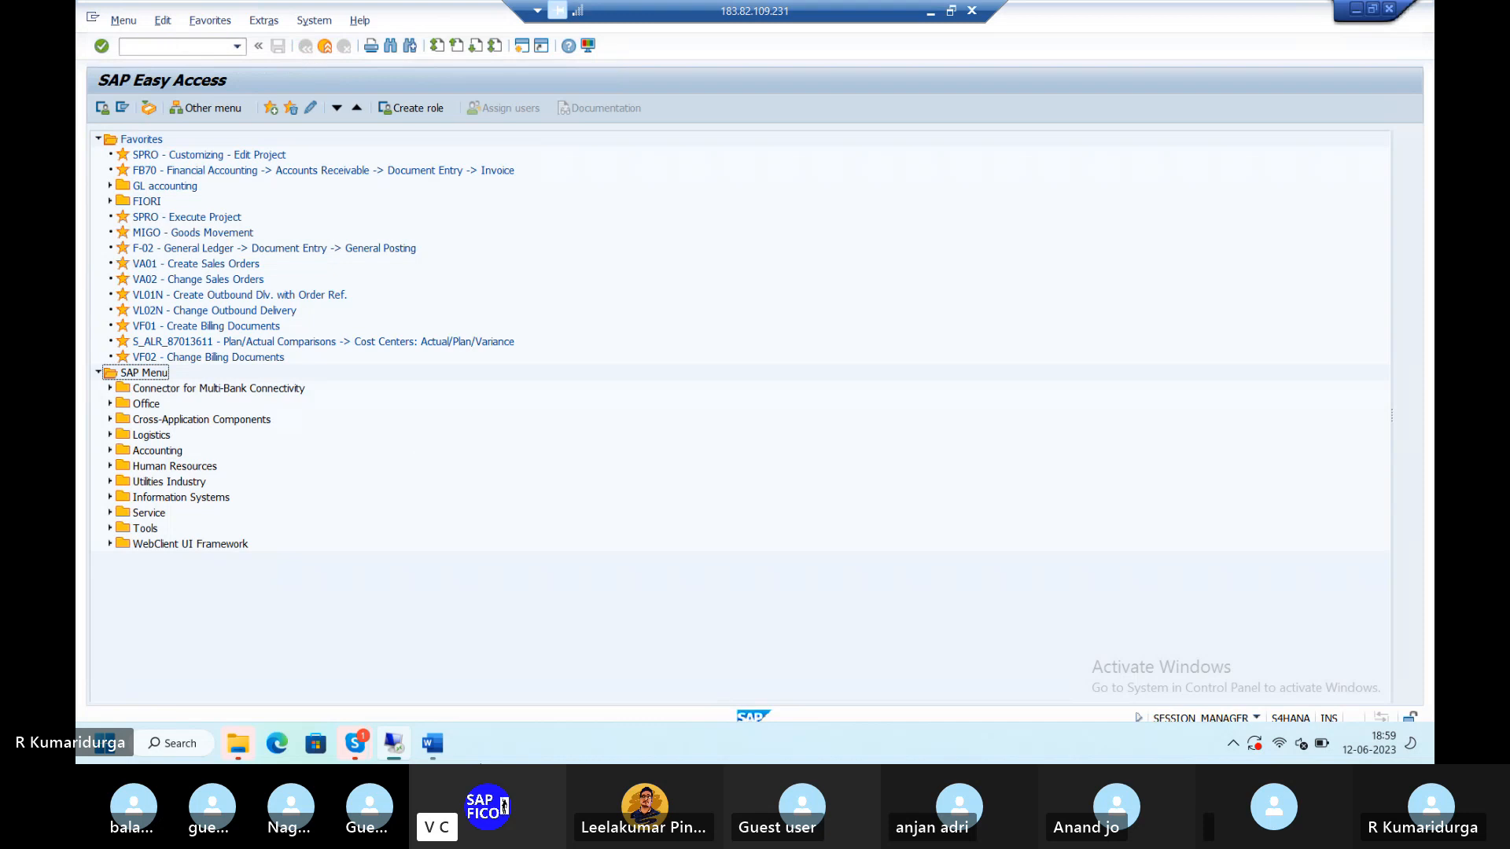
click(434, 745)
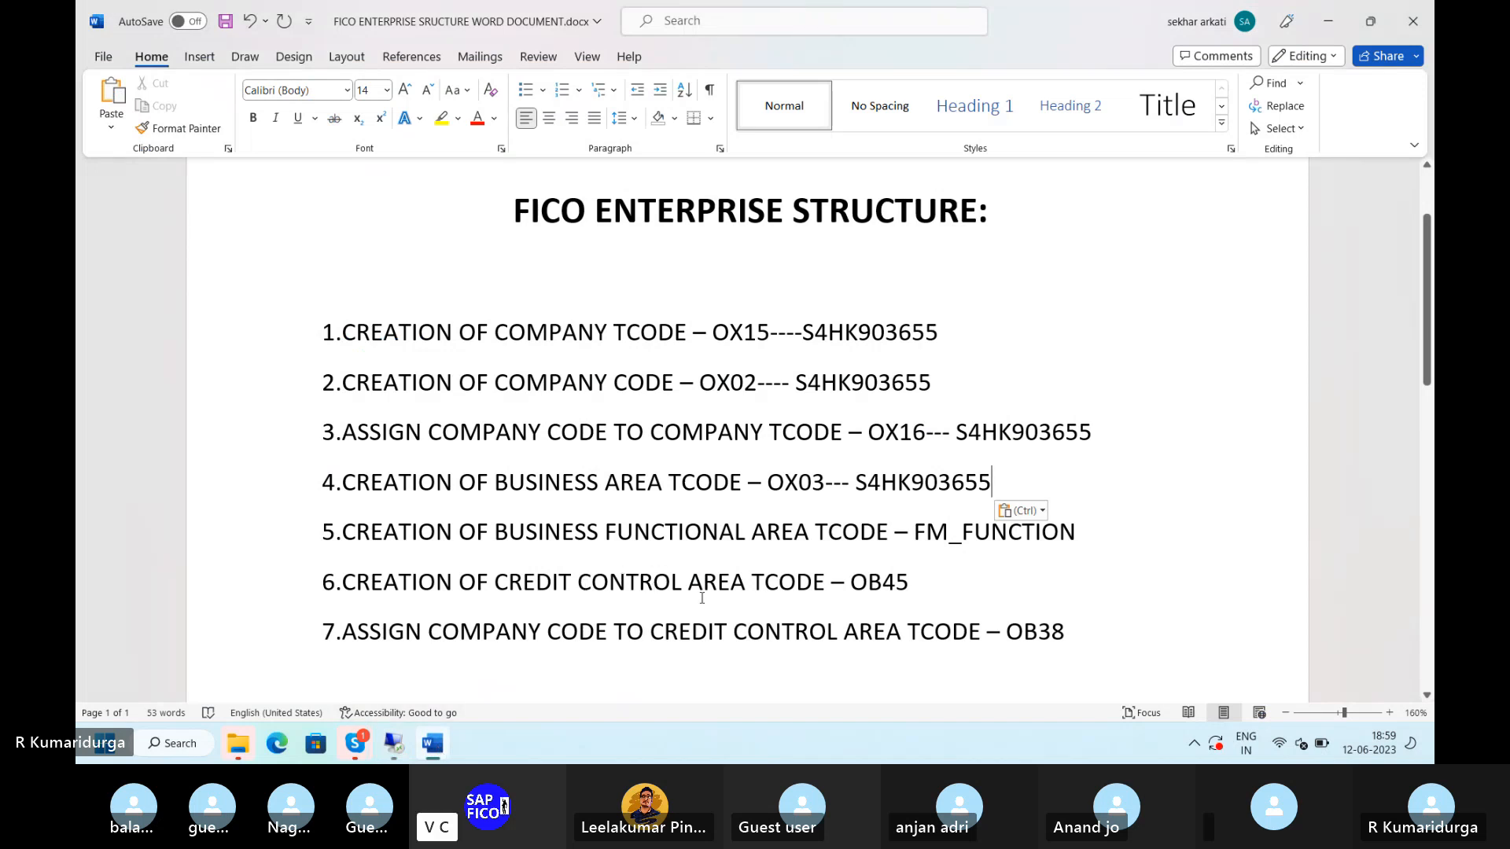
click(921, 580)
mouse_move(399, 744)
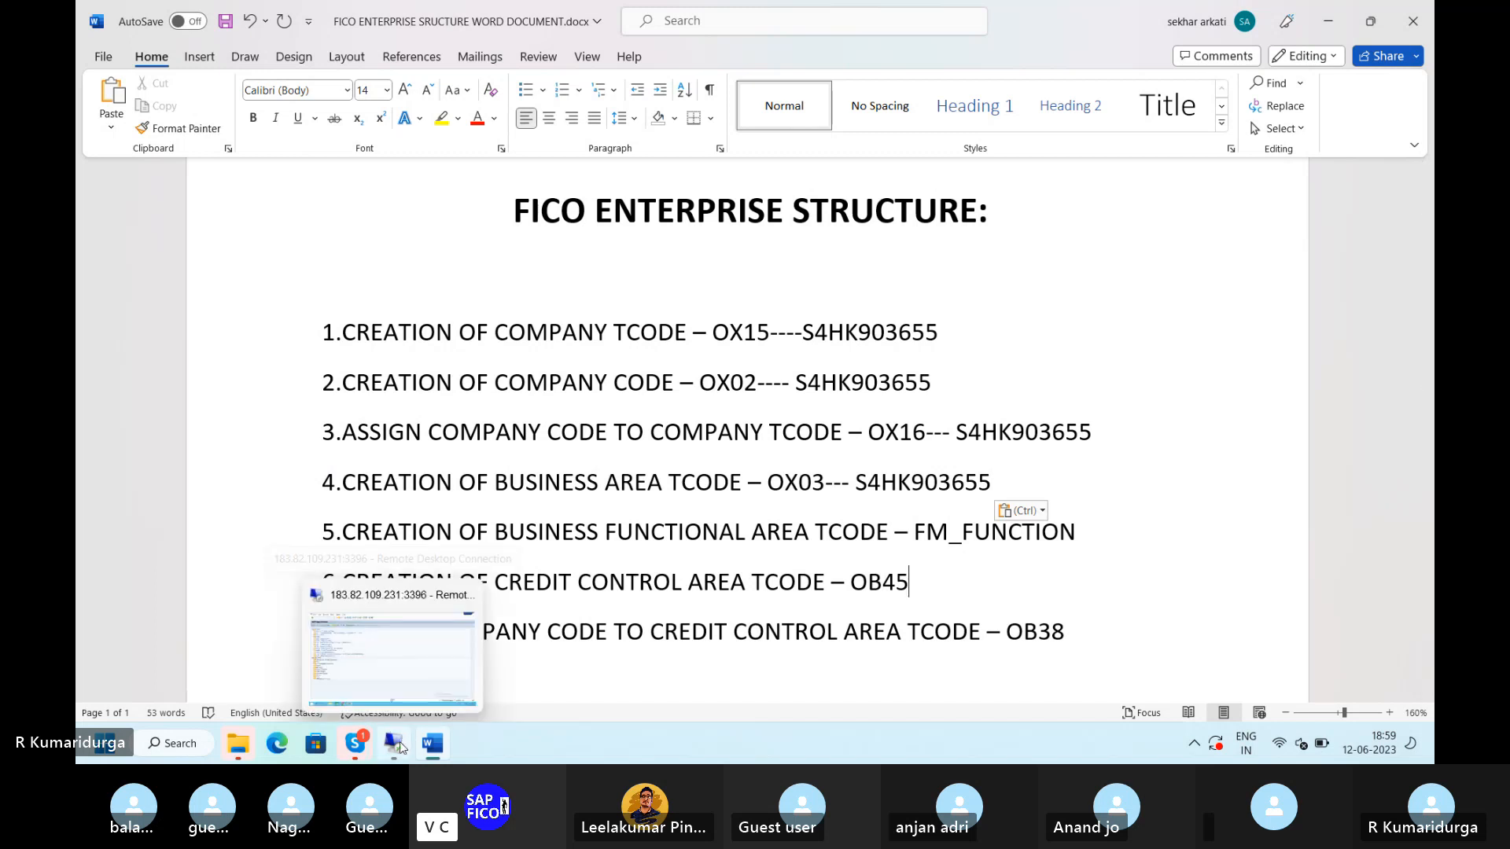
click(392, 649)
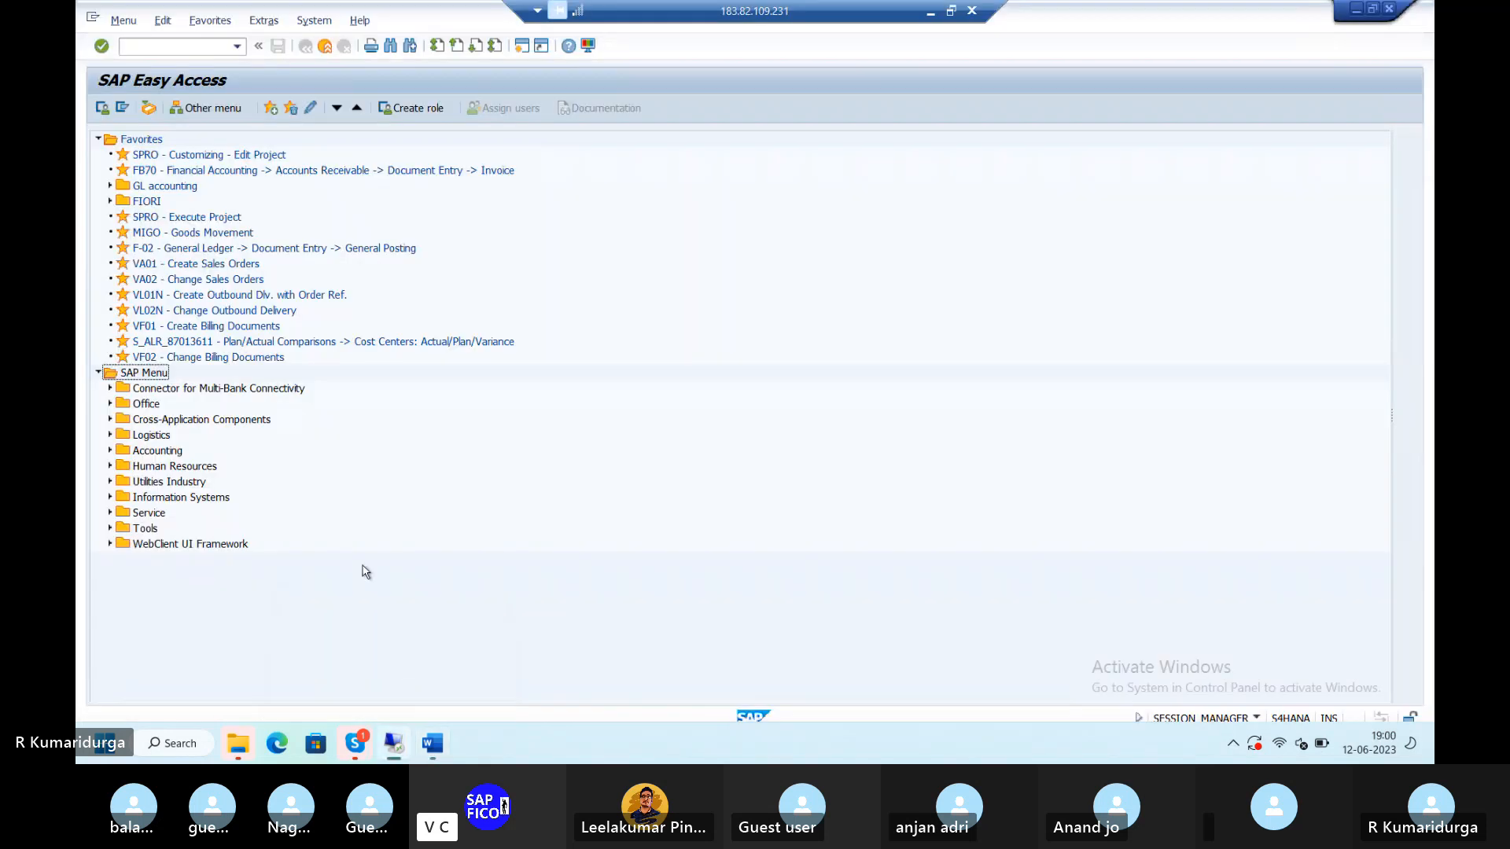
- Run /NOB45 to list the 89 existing credit control areas
click(217, 46)
text(/NOB45)
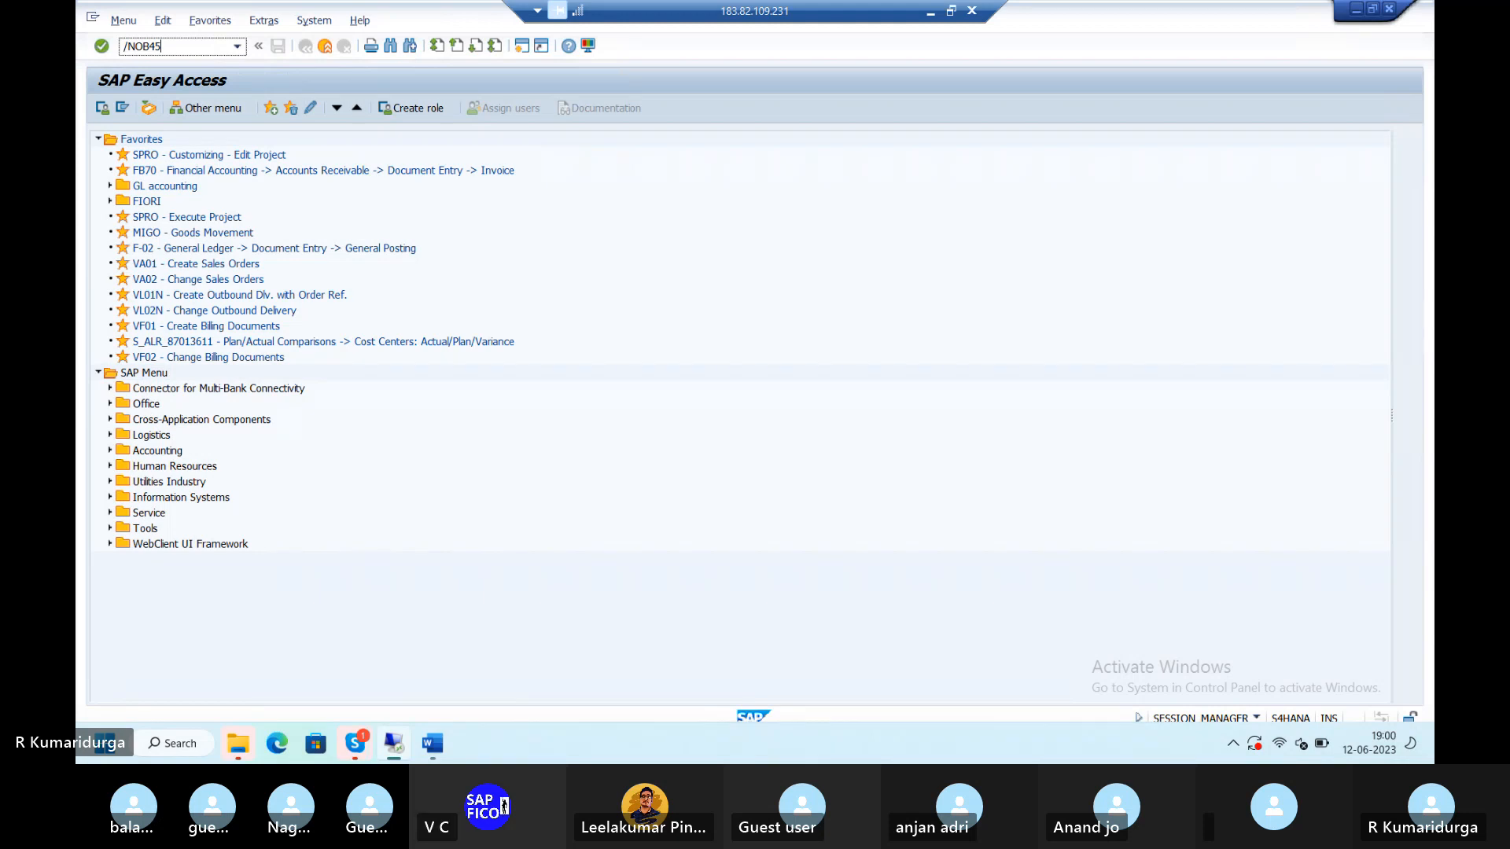
key(Return)
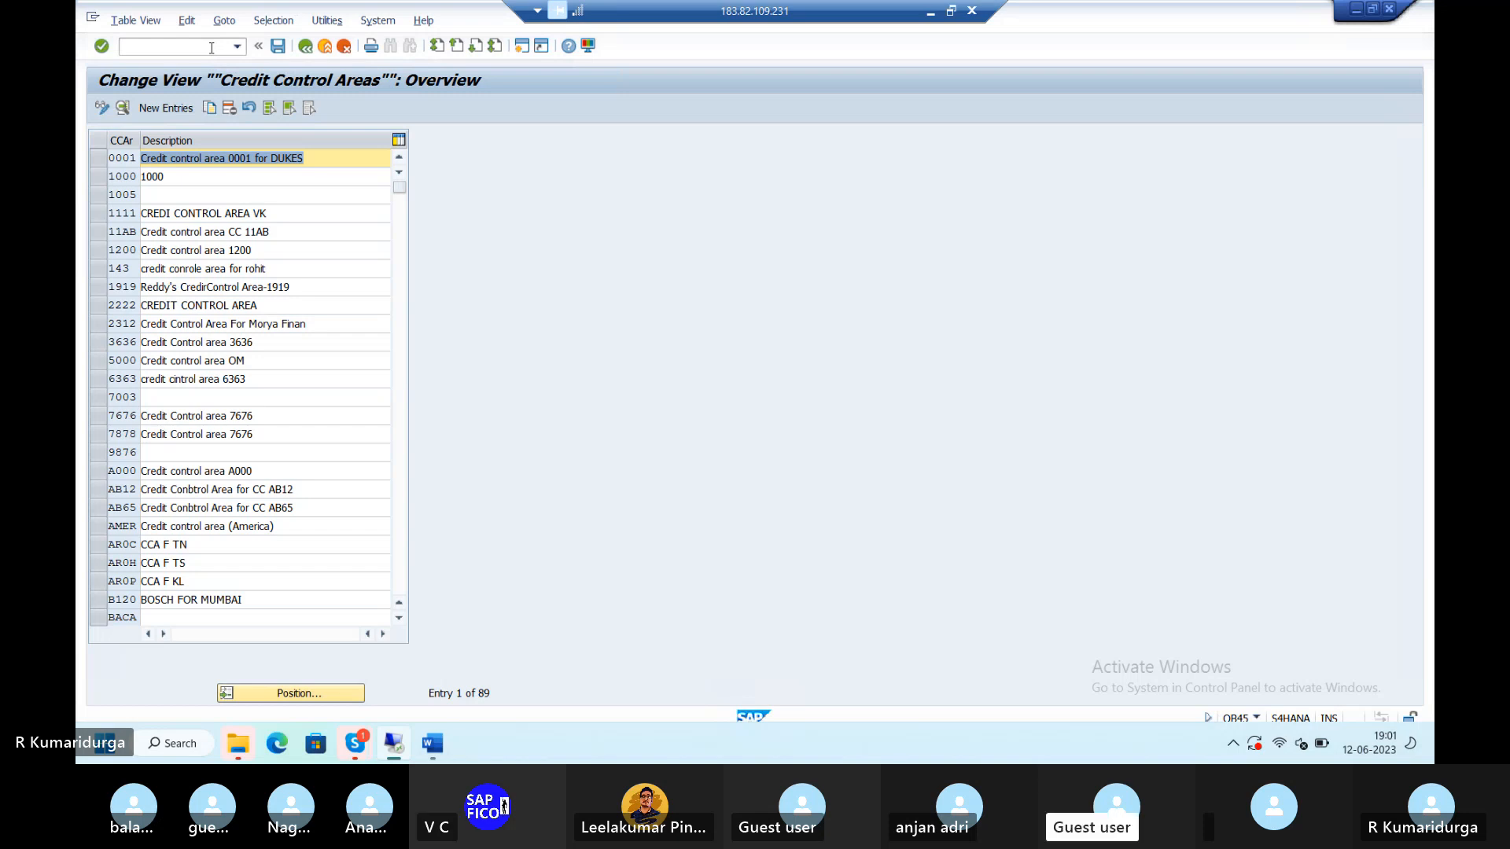
- Add new credit control area CCA1 with currency INR and credit limit 9,999,999.900
click(166, 110)
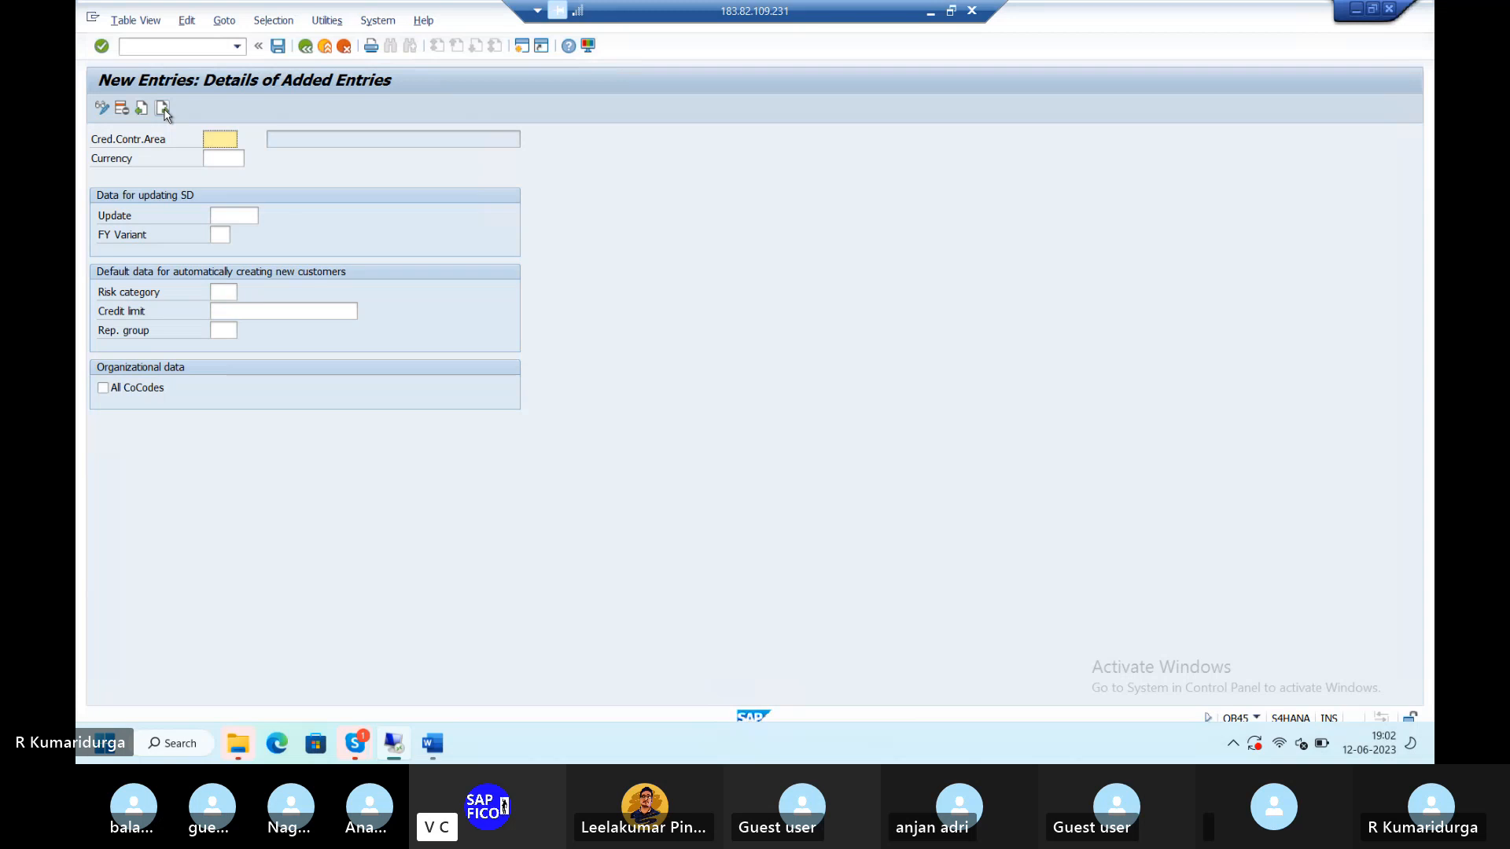
text(CCA1)
key(Tab)
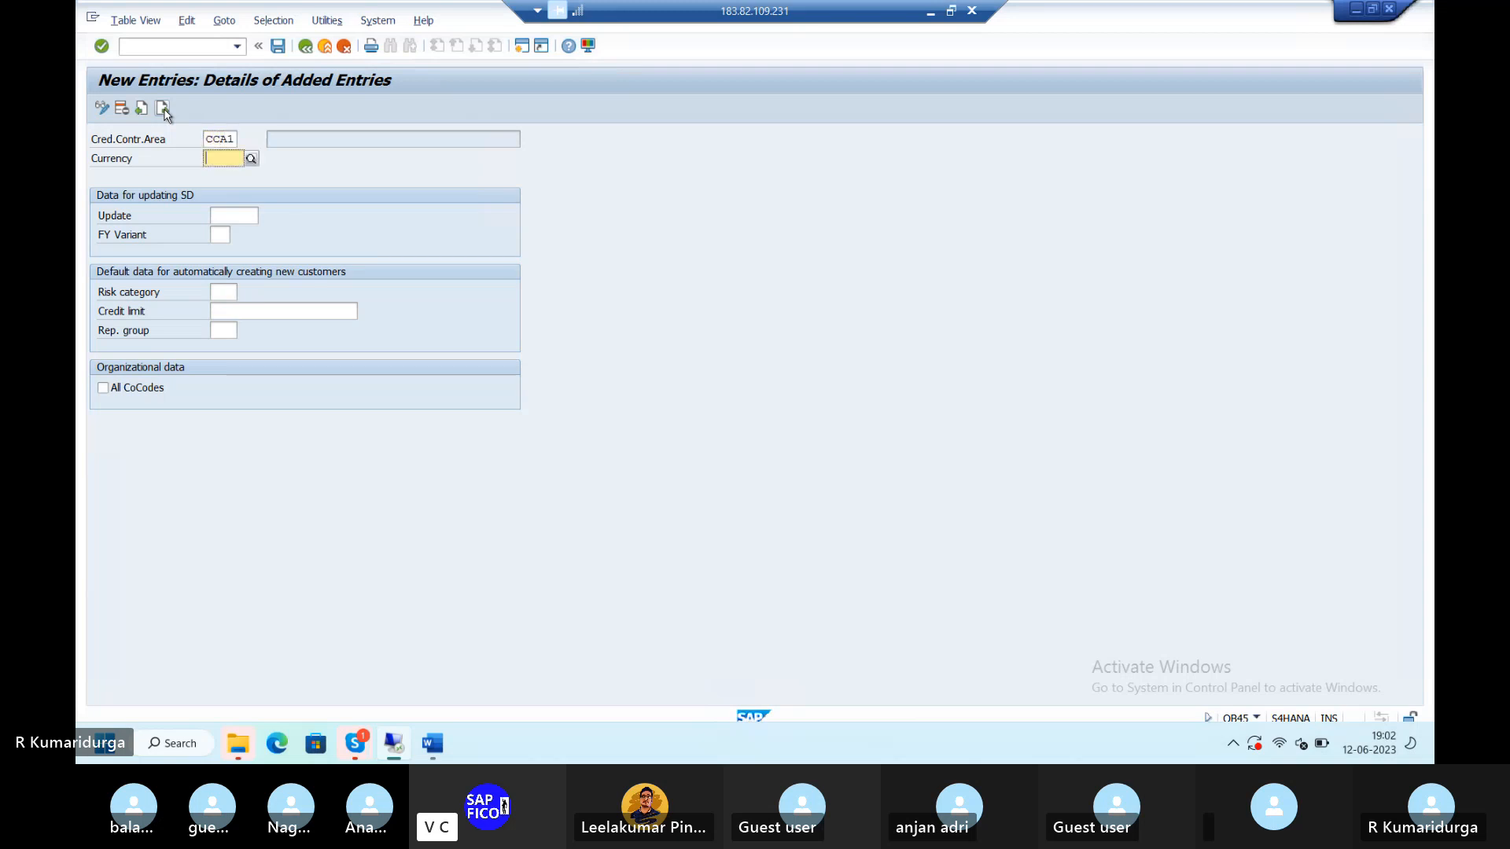
text(INR)
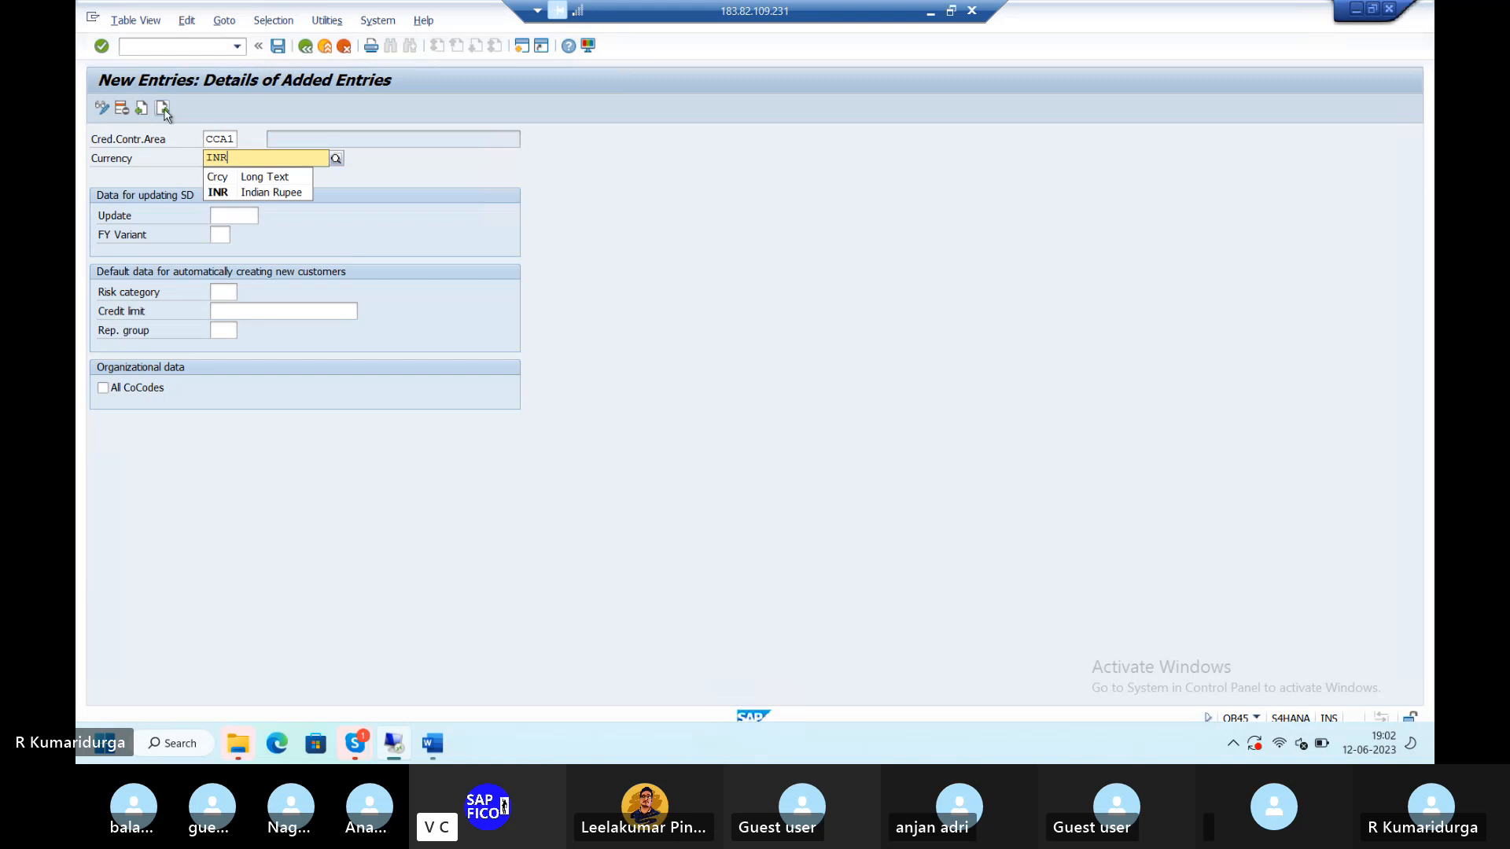
click(232, 194)
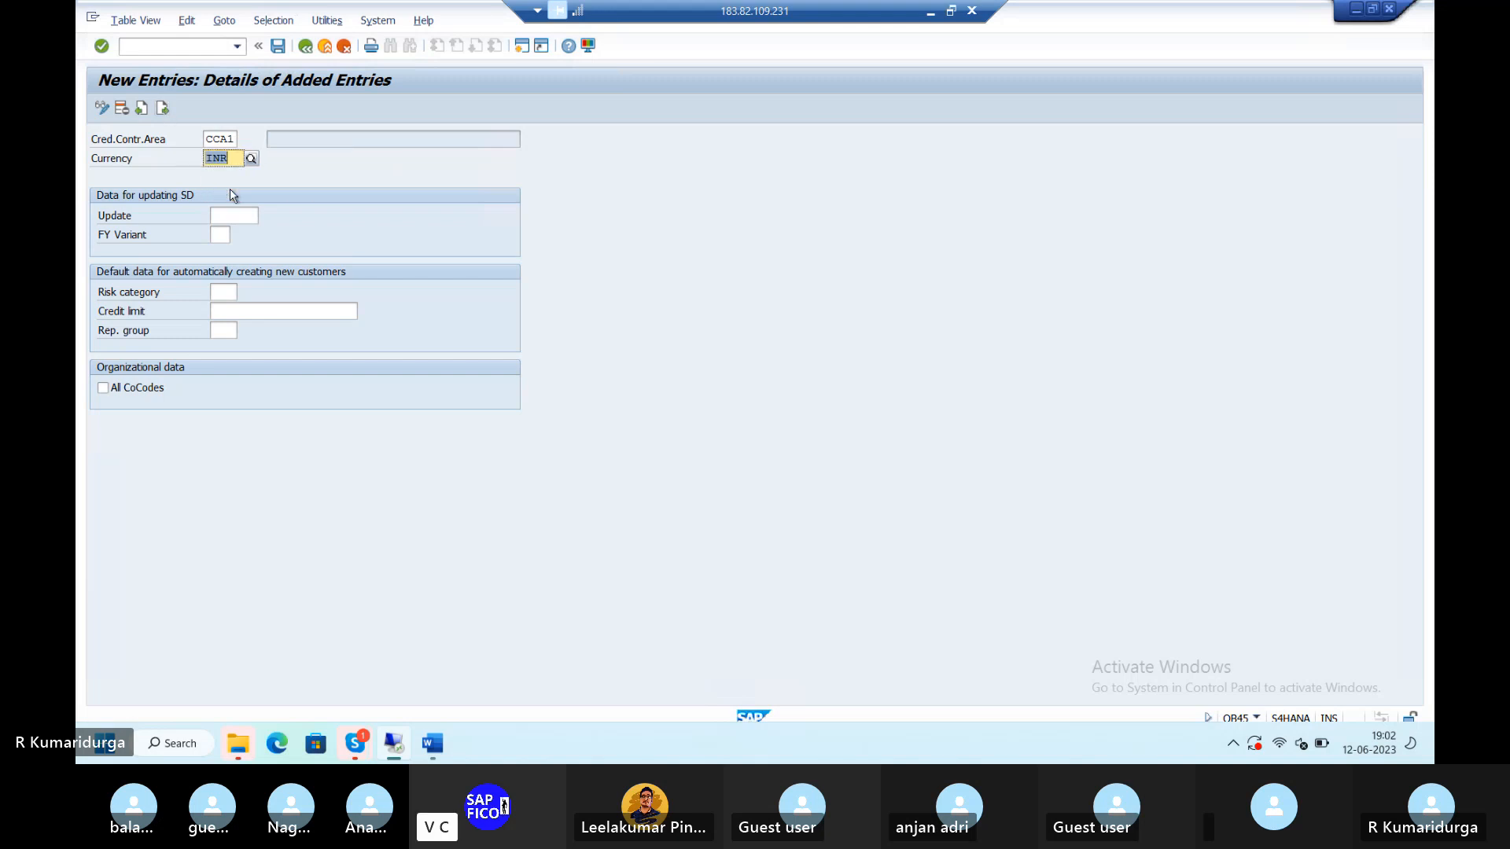
click(229, 299)
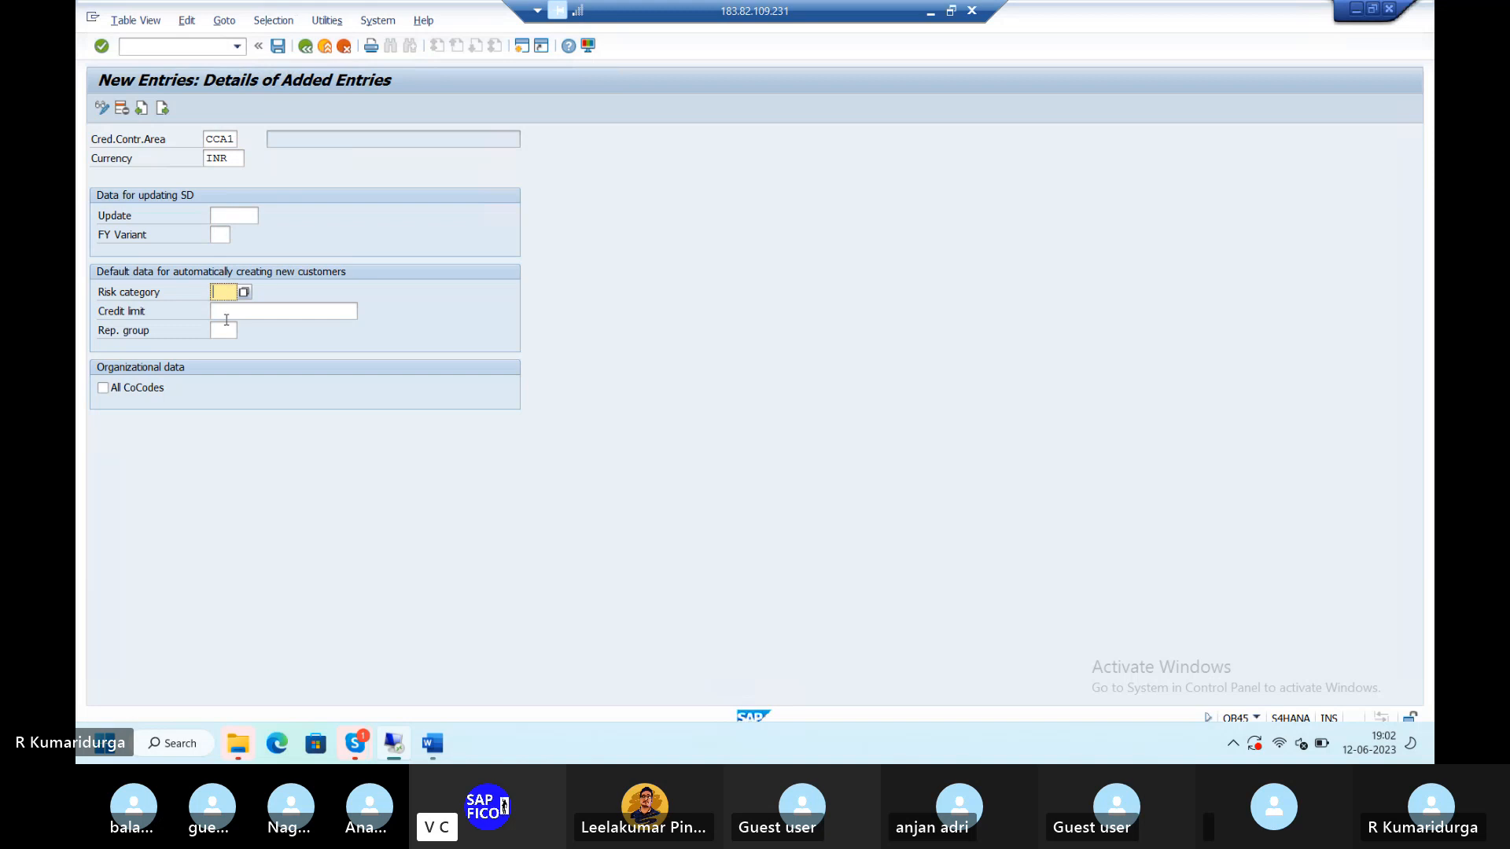
click(227, 319)
text(9)
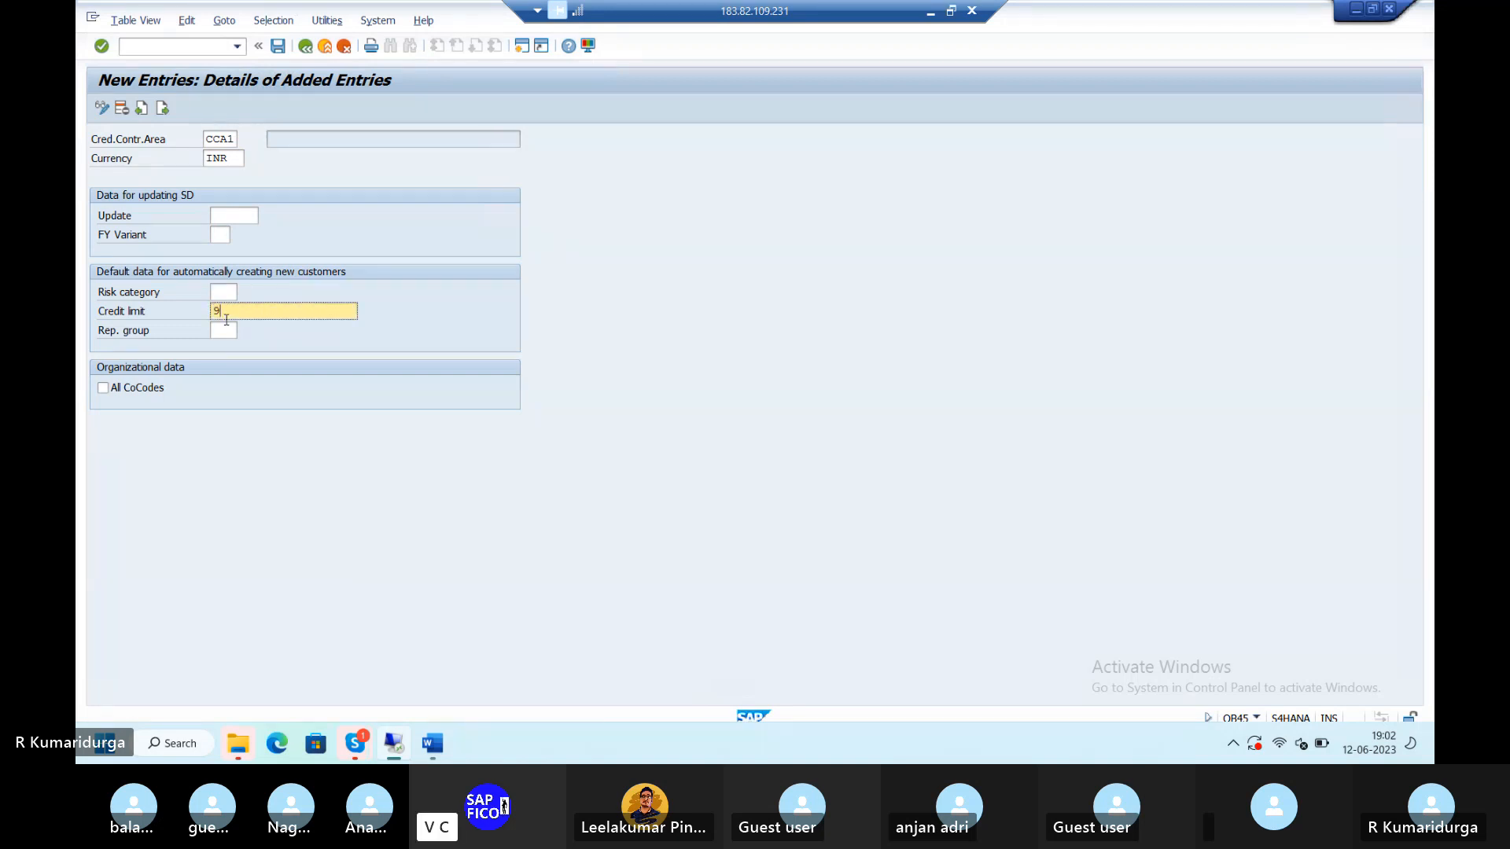
text(99999999)
key(BackSpace)
key(Return)
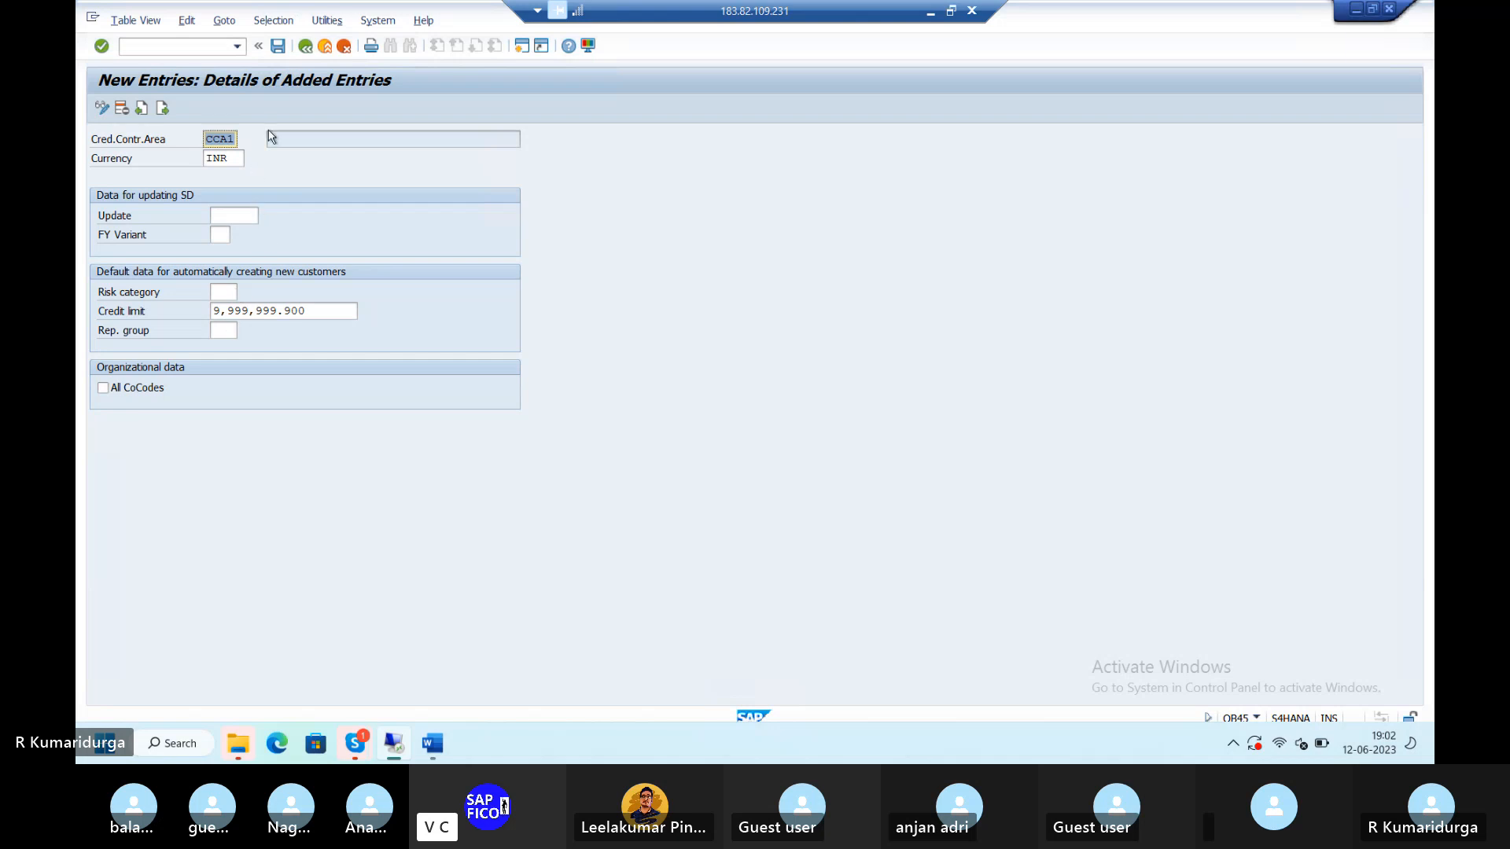
- Save CCA1 under customizing request S4HK903655 and bring the Word notes forward
click(279, 52)
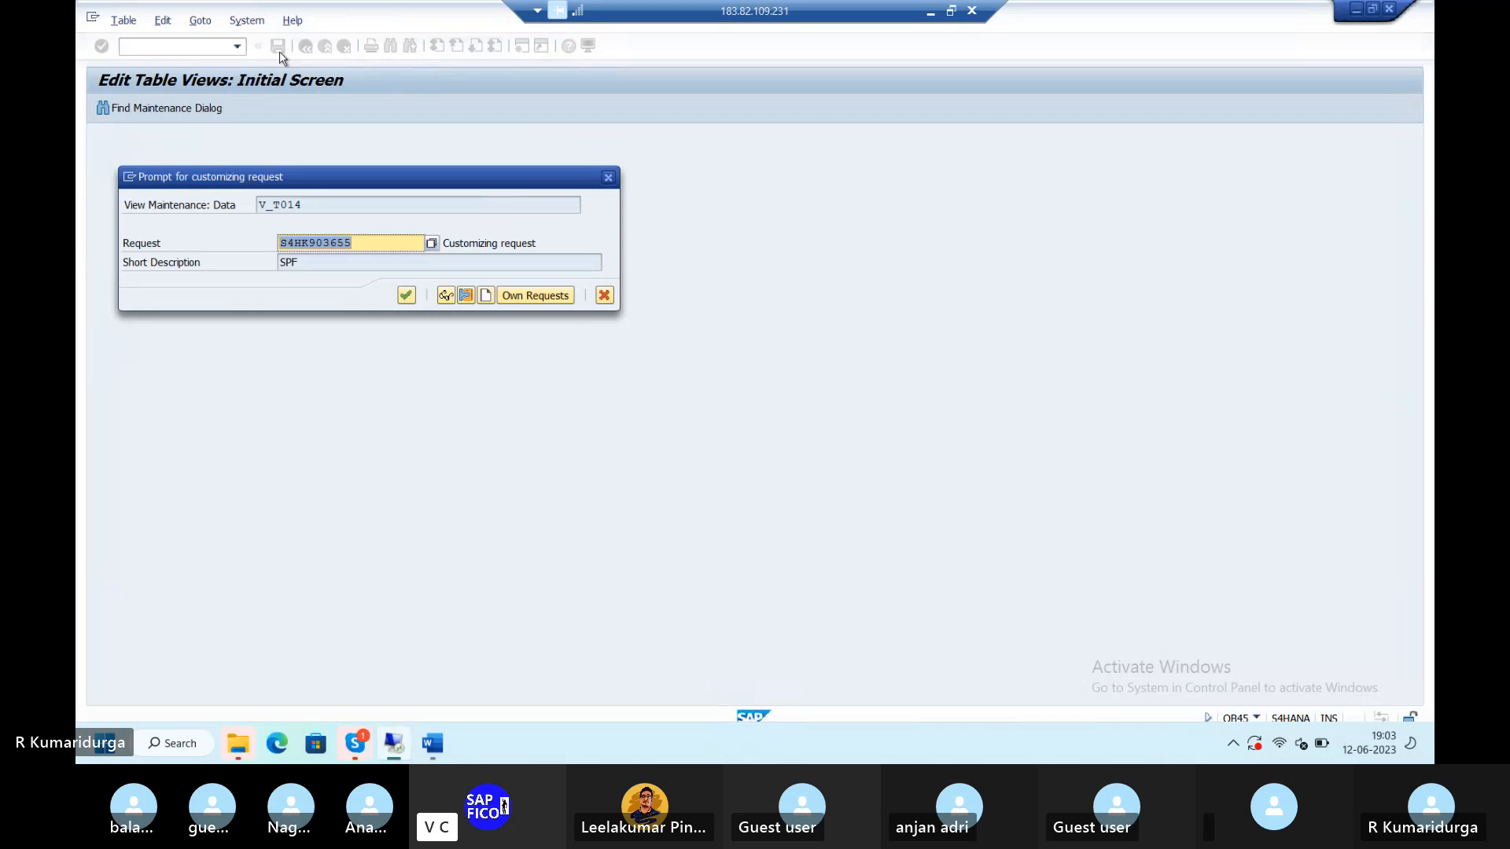
key(Return)
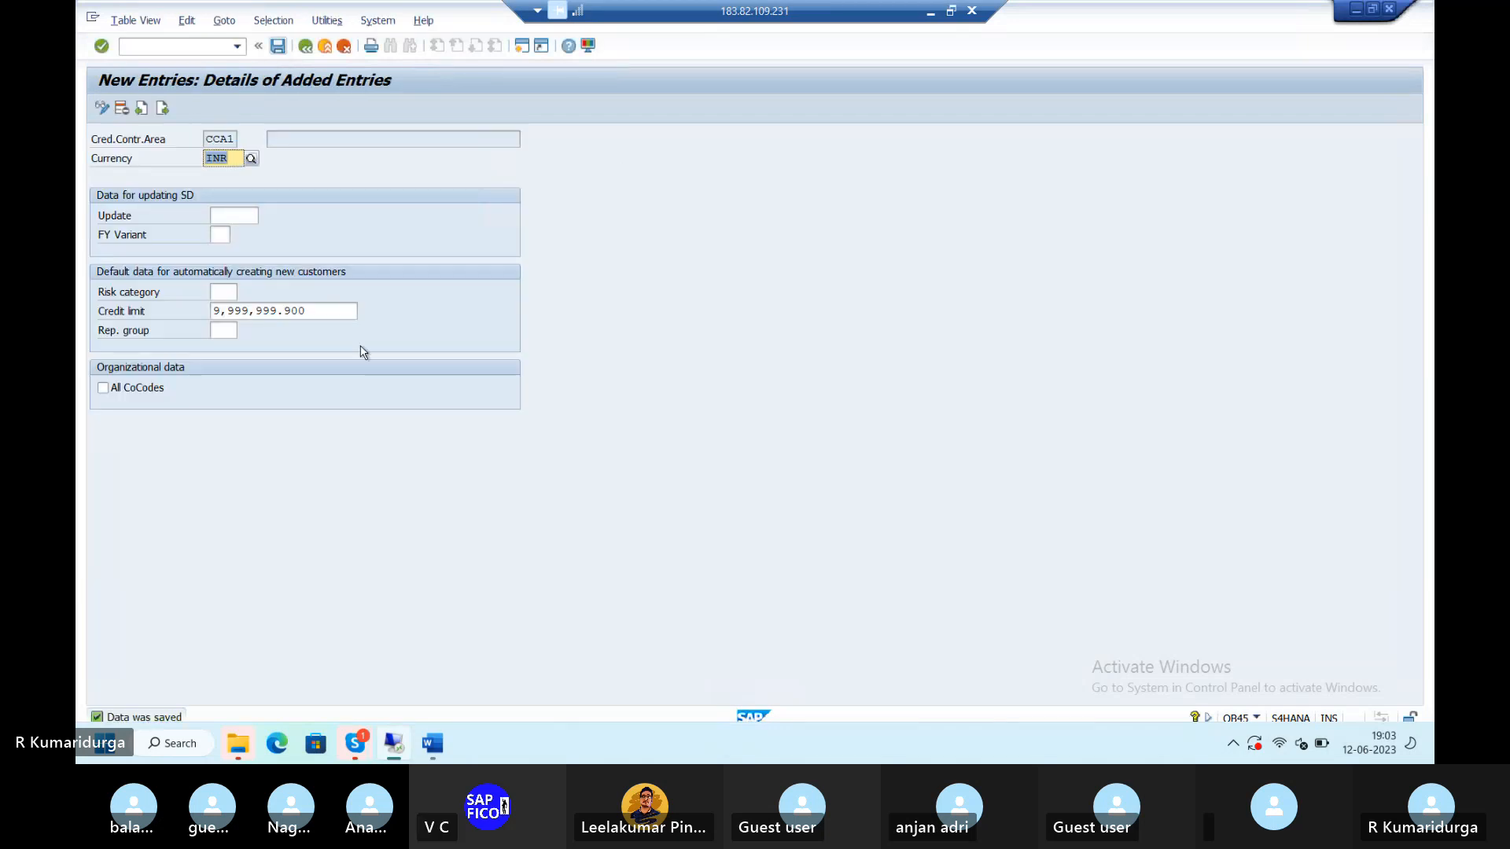
click(435, 749)
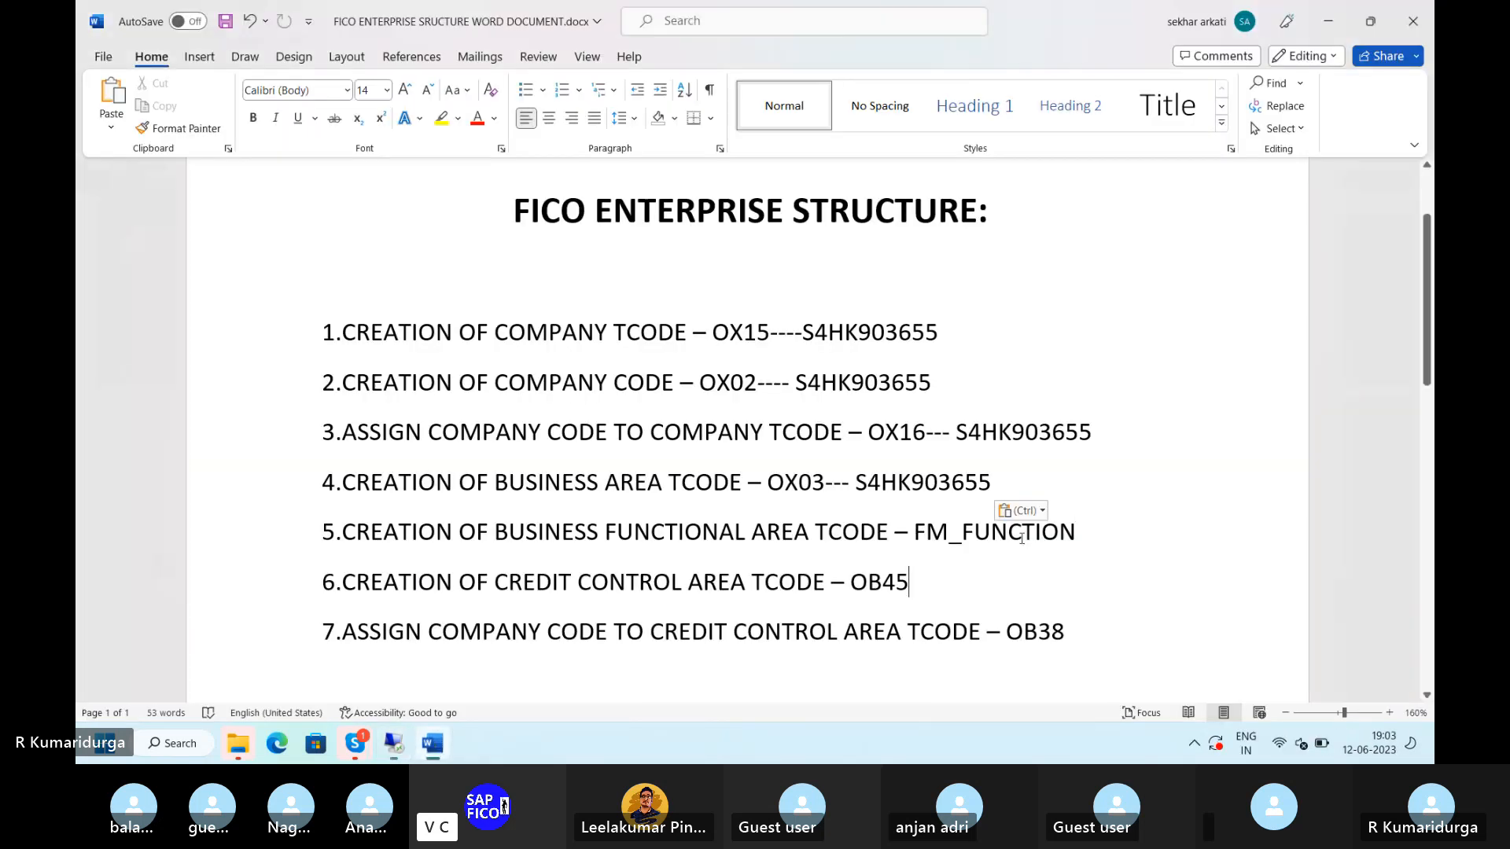
- In the Word notes, put '---S4HK903655' after OB45 and '---' after OB38
text(---)
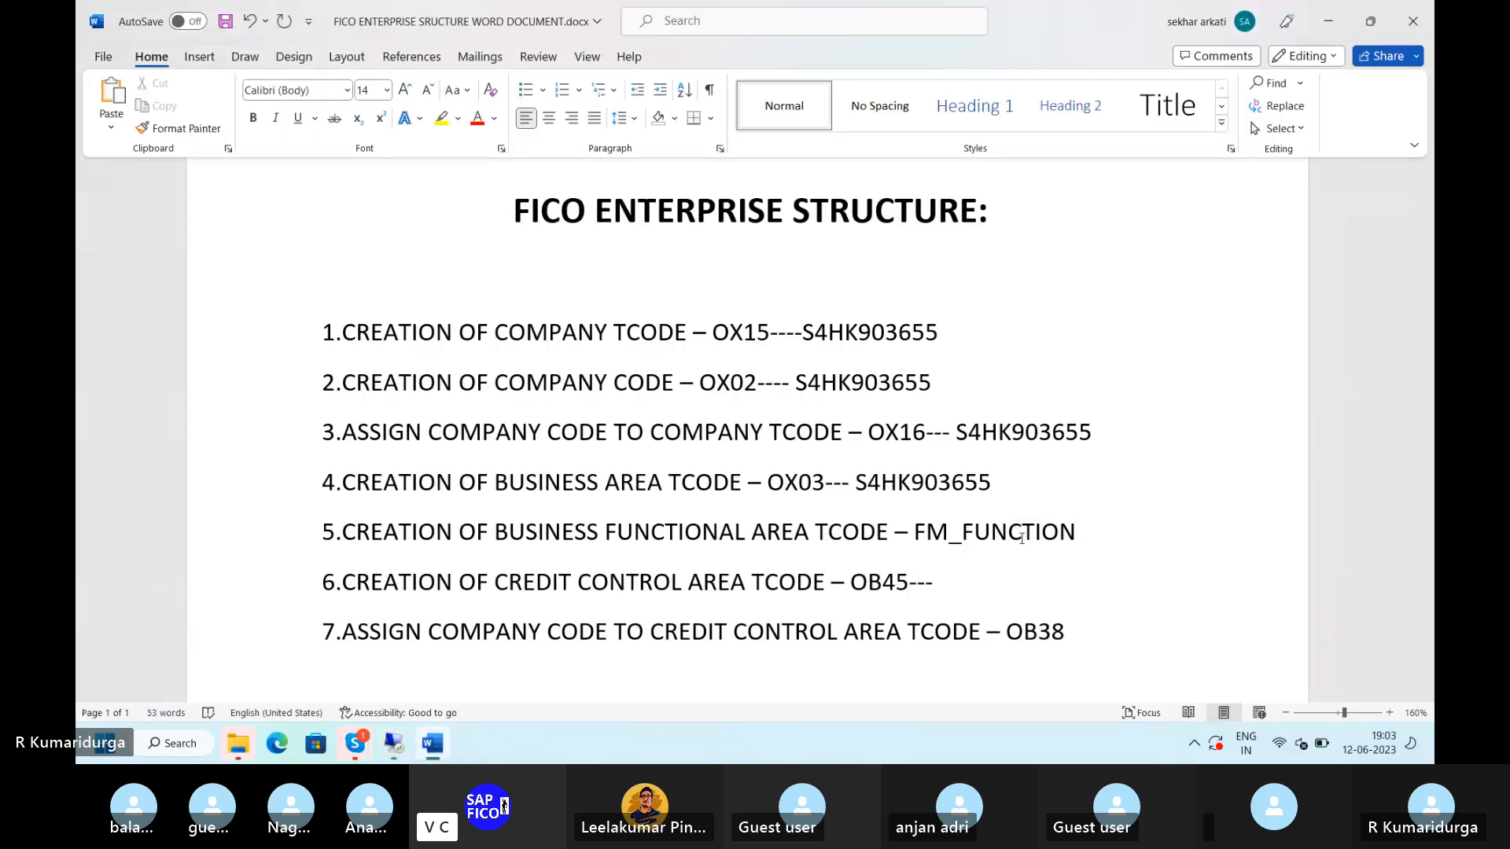
text(S4HK903655)
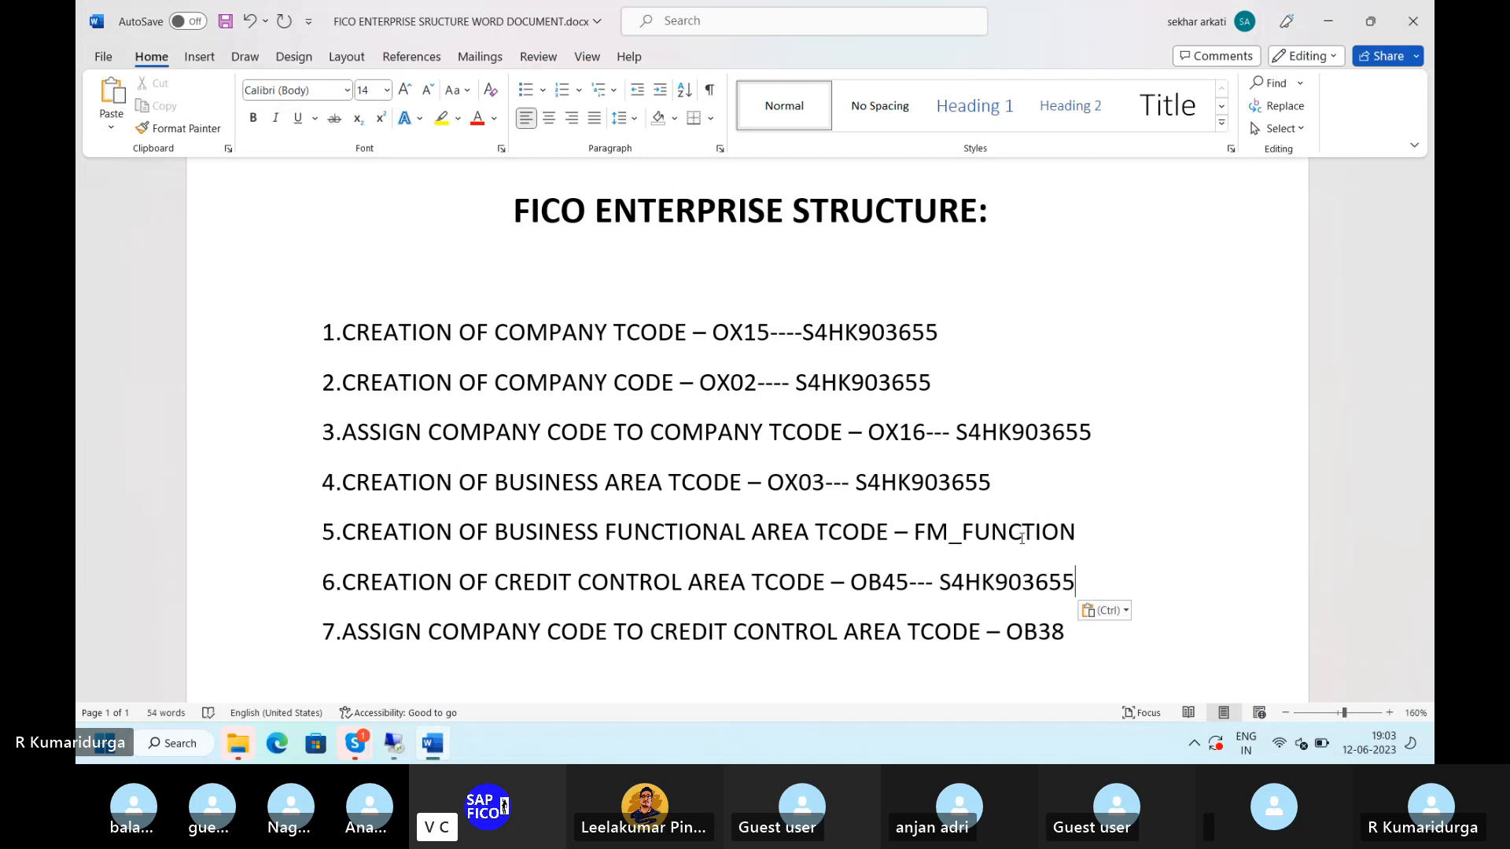
click(439, 741)
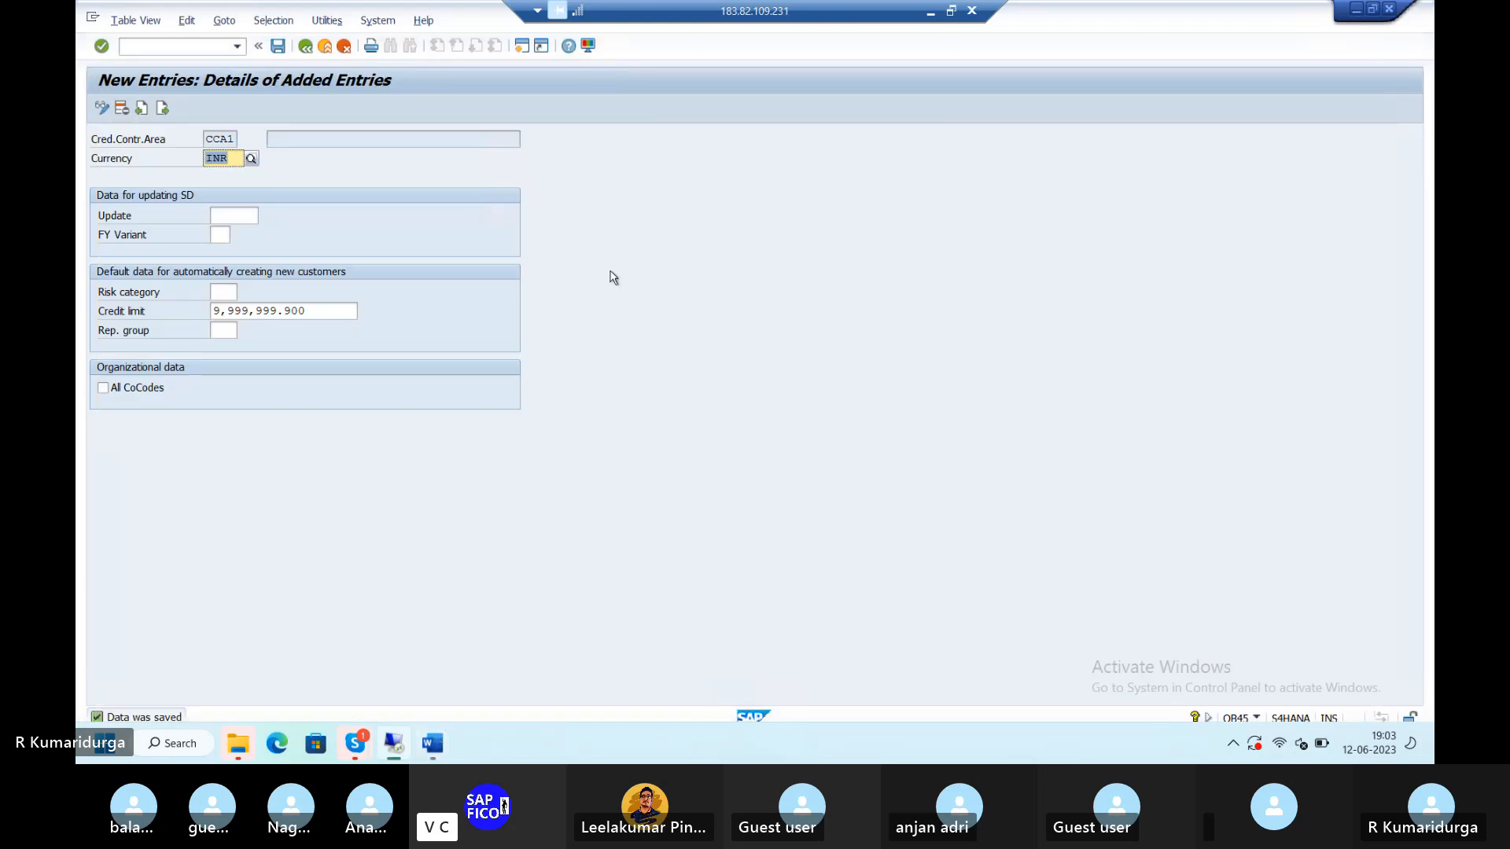
mouse_move(431, 753)
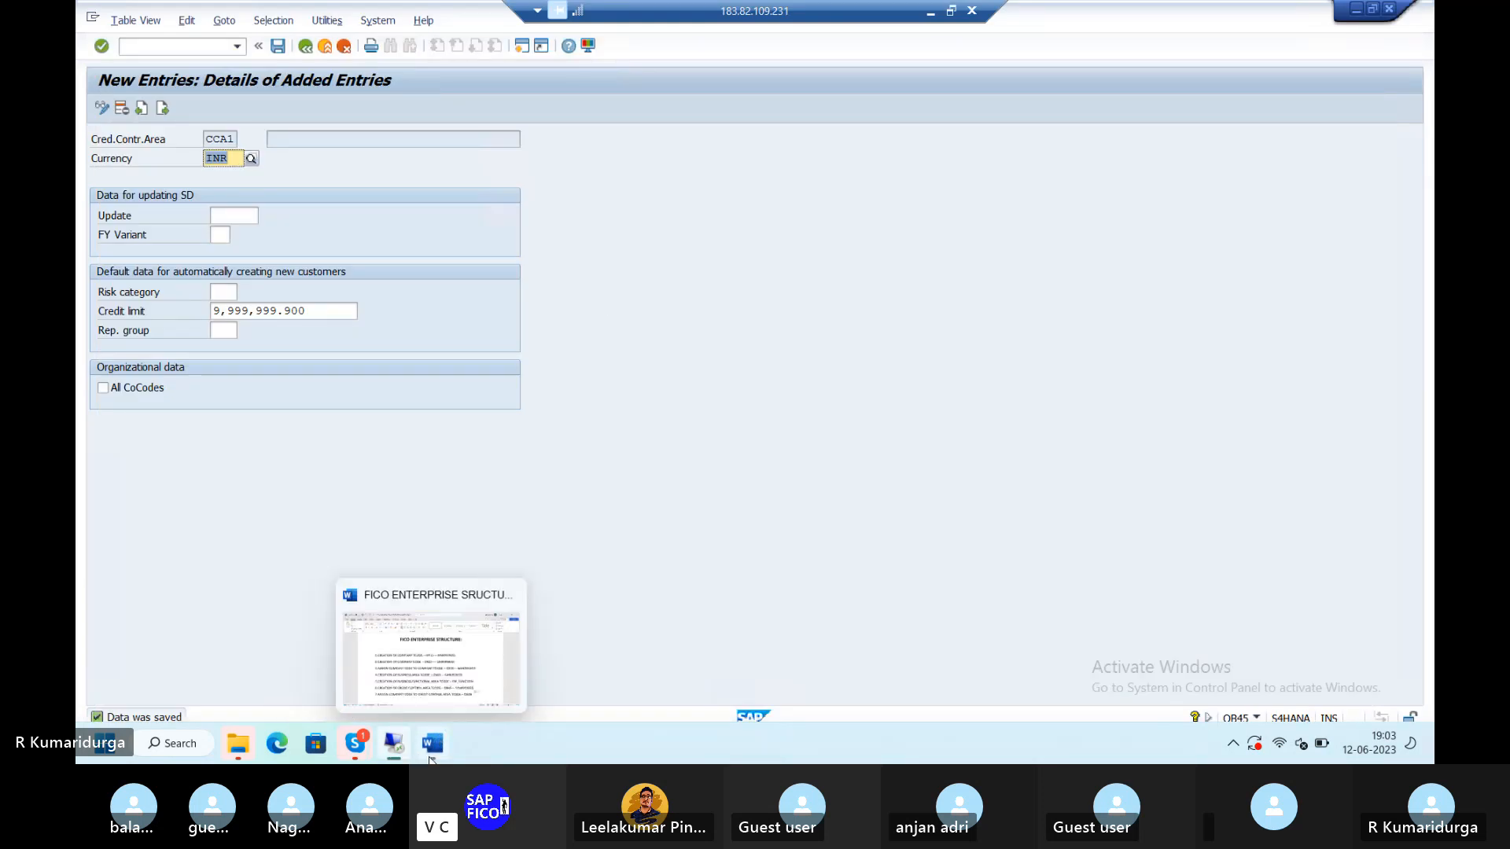
click(430, 758)
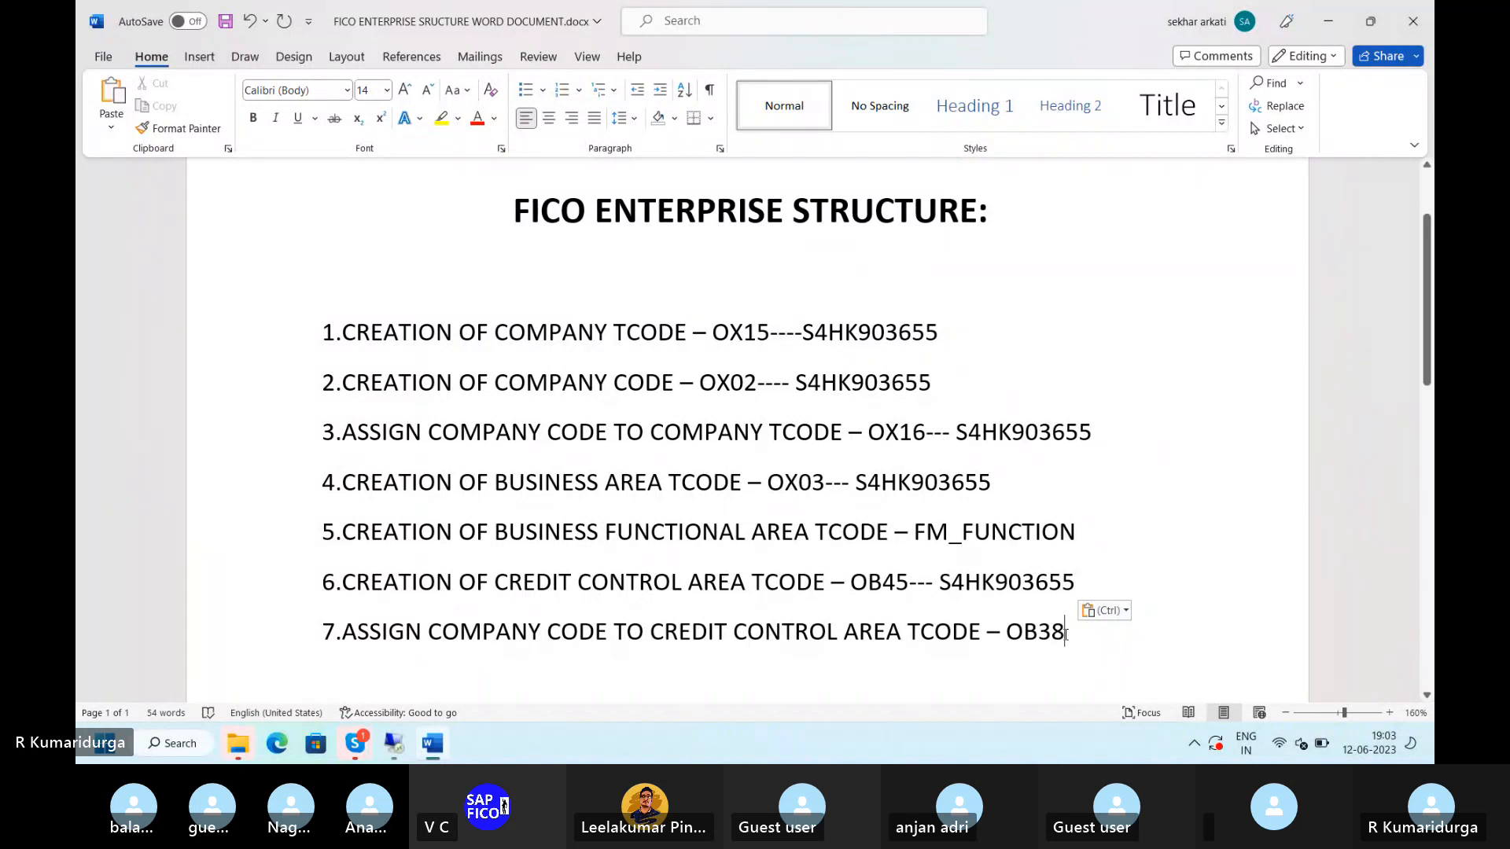
text(---)
- Return to SAP, open the OB38 assignment table, and bring up the company code Position prompt
click(393, 743)
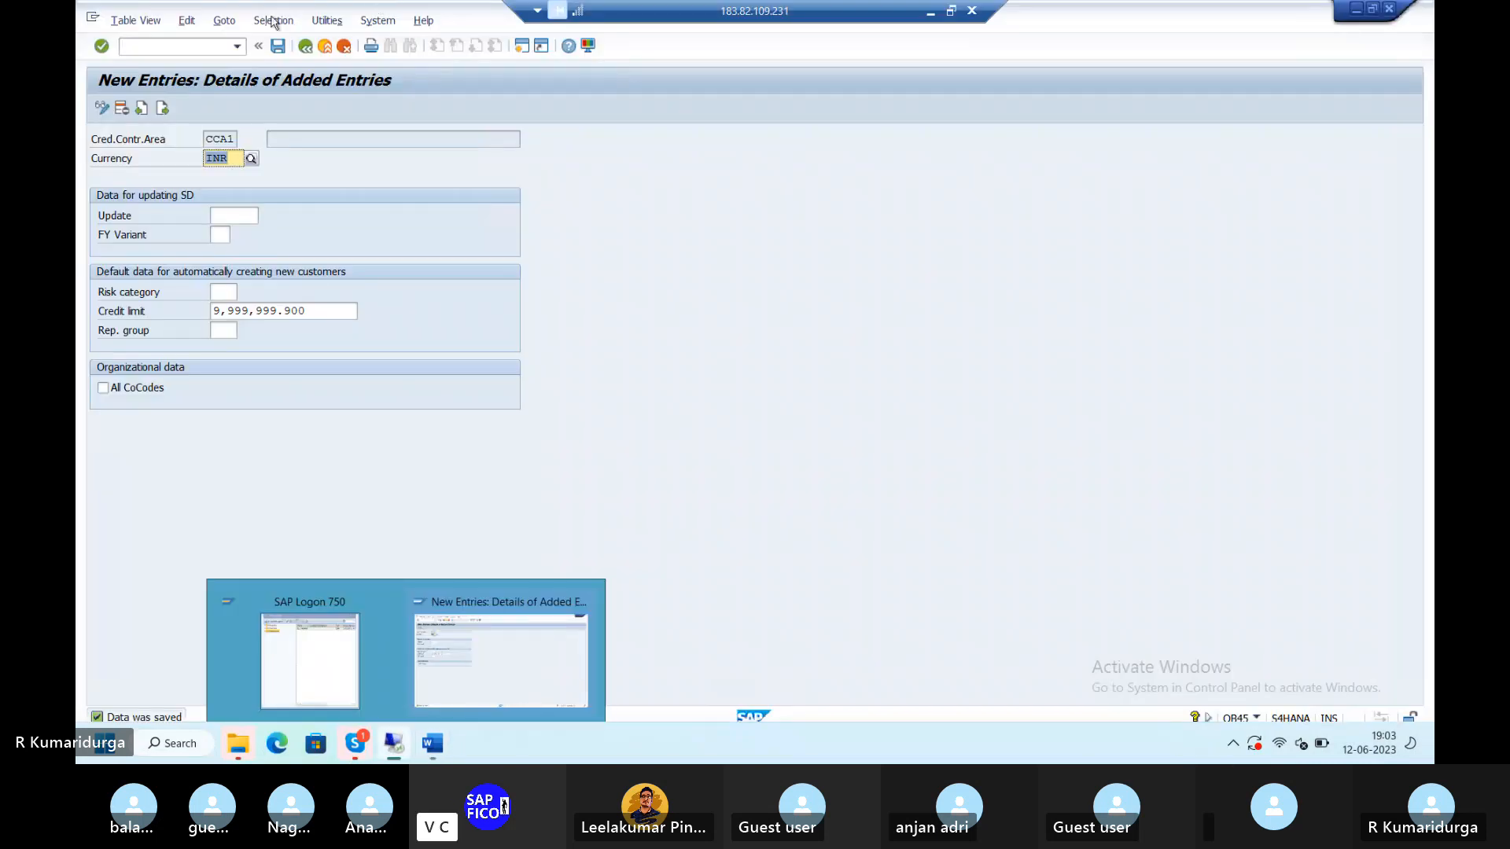
click(140, 48)
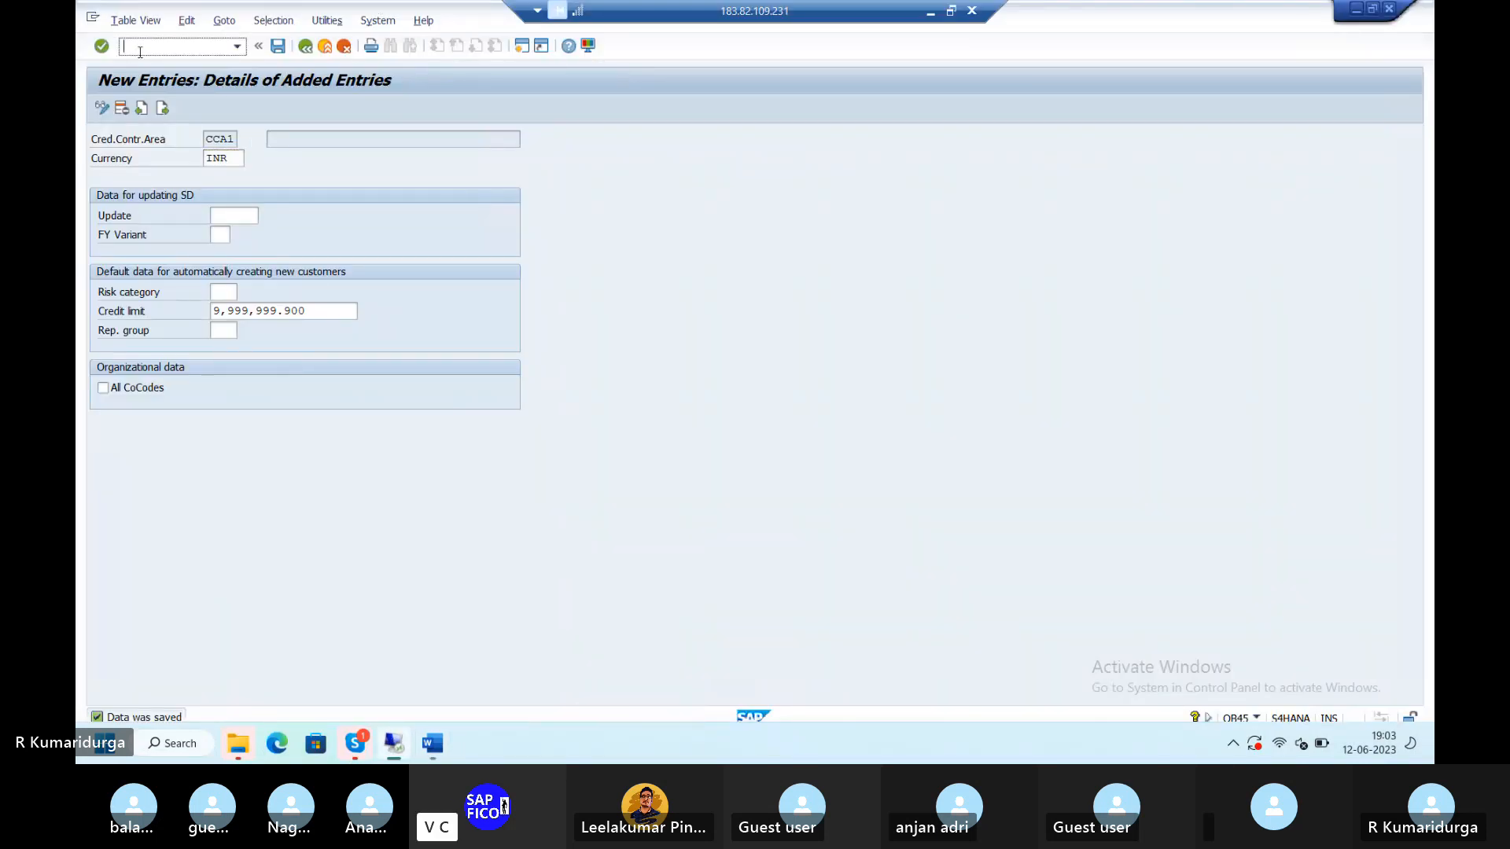
text(/NOB38)
key(Return)
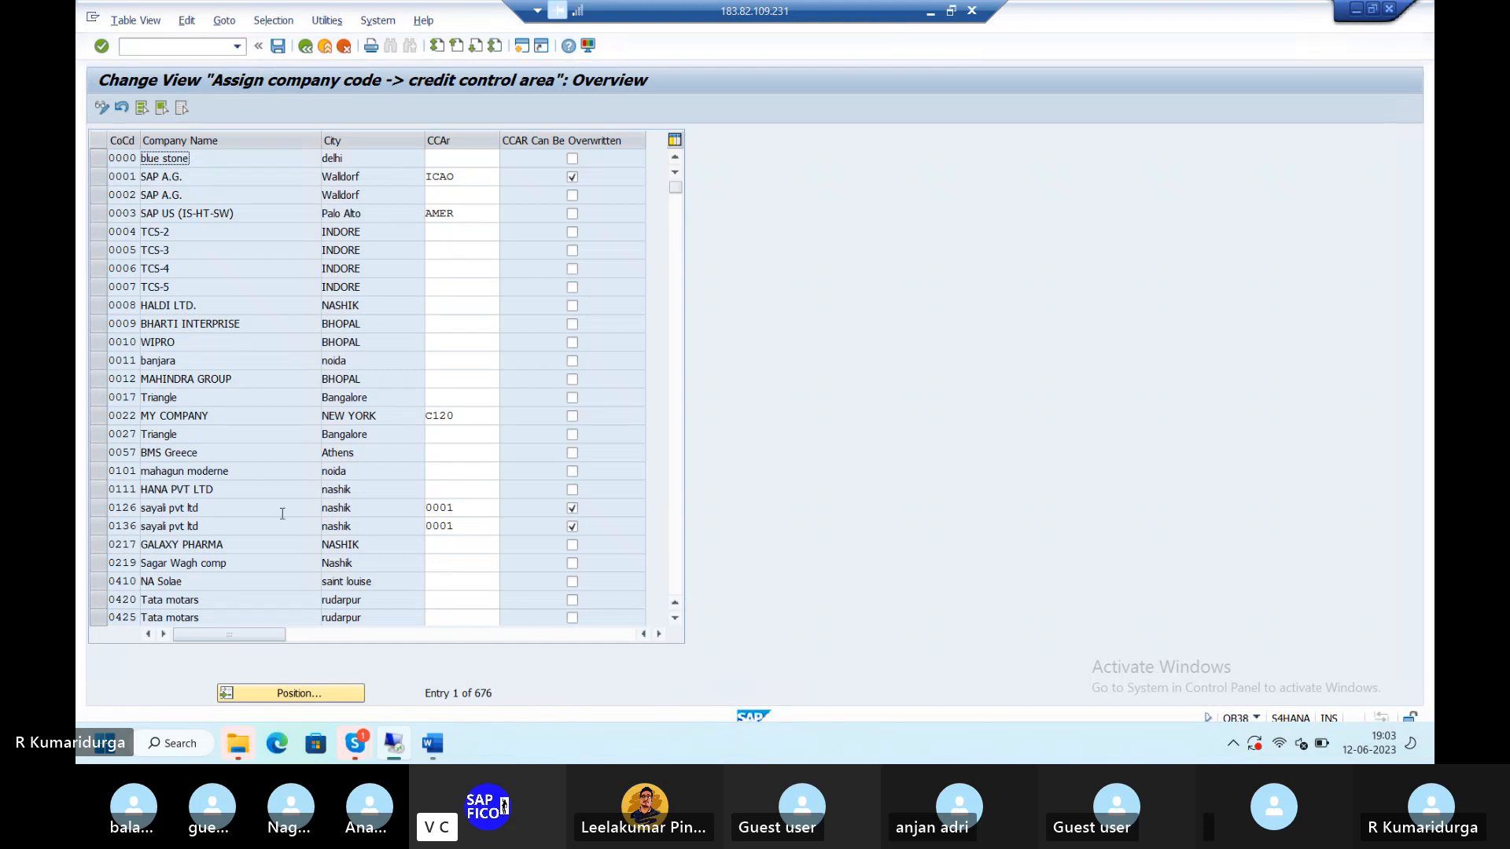
click(292, 695)
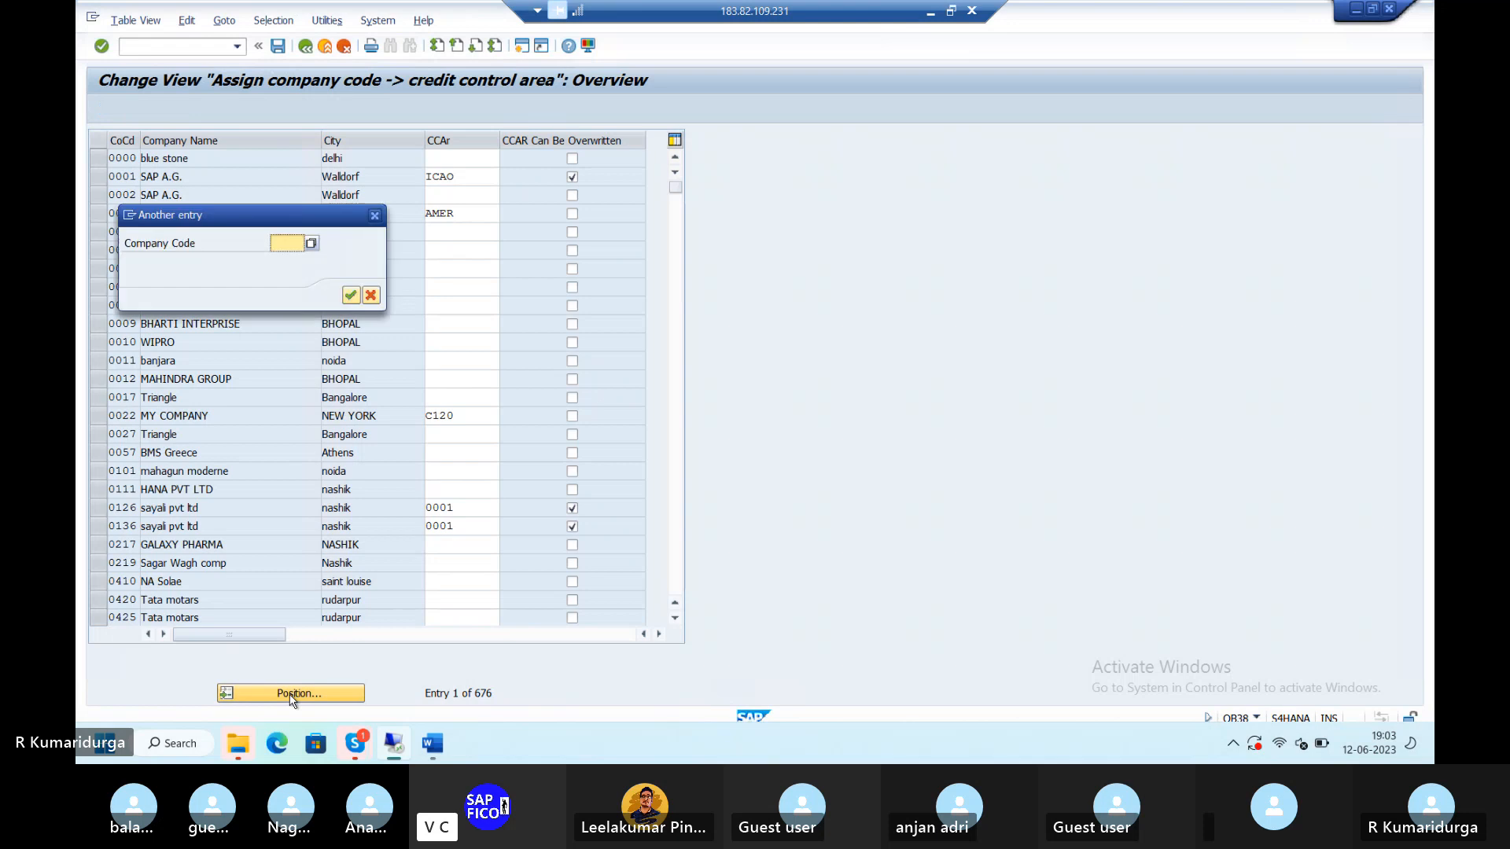
- Jump the OB38 table to company code DUR1, entry 351 of 676
text(DUR1)
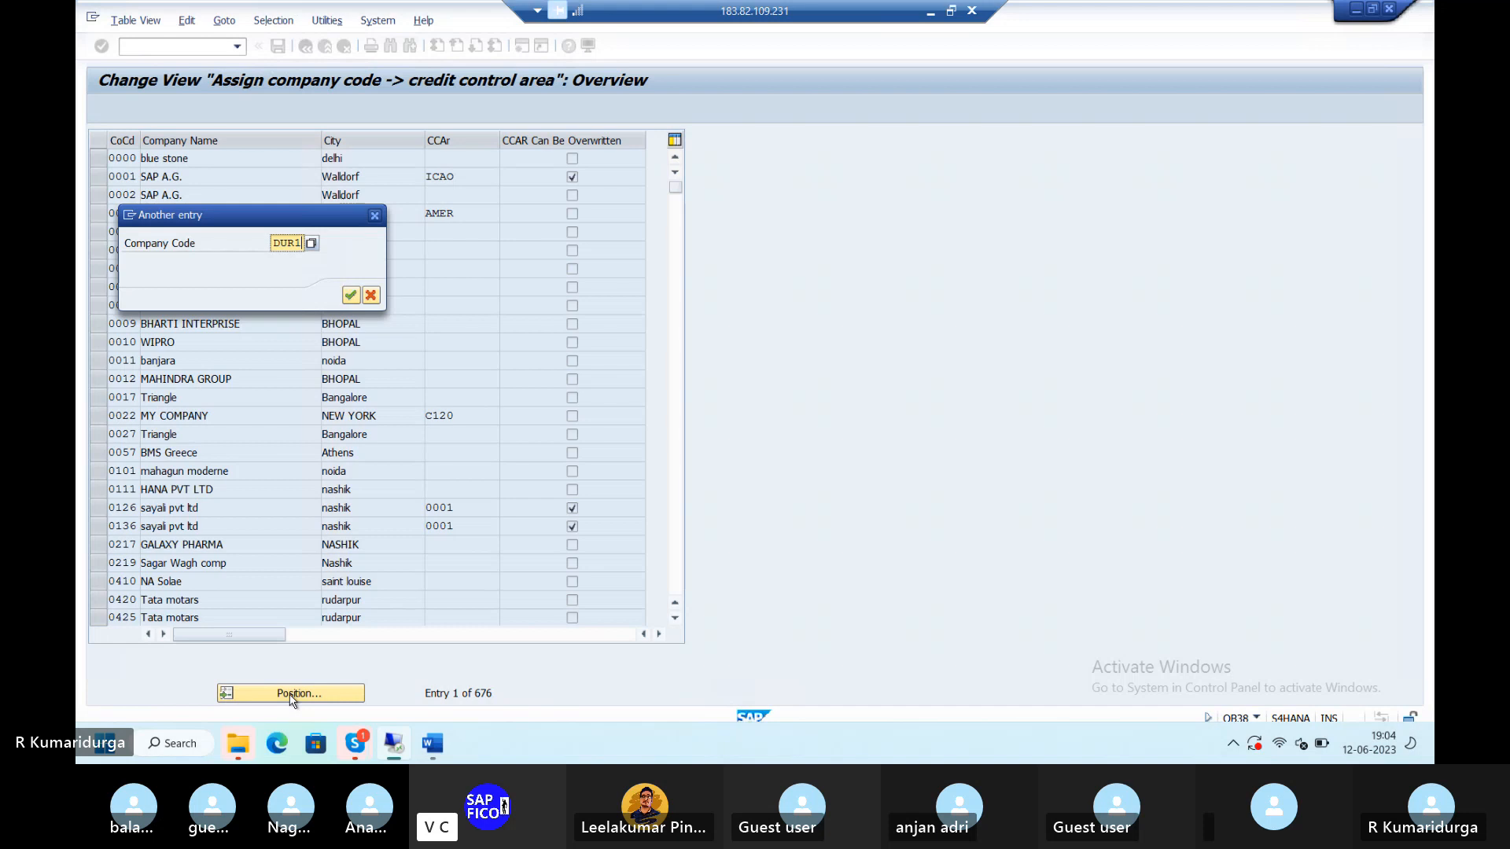
key(Return)
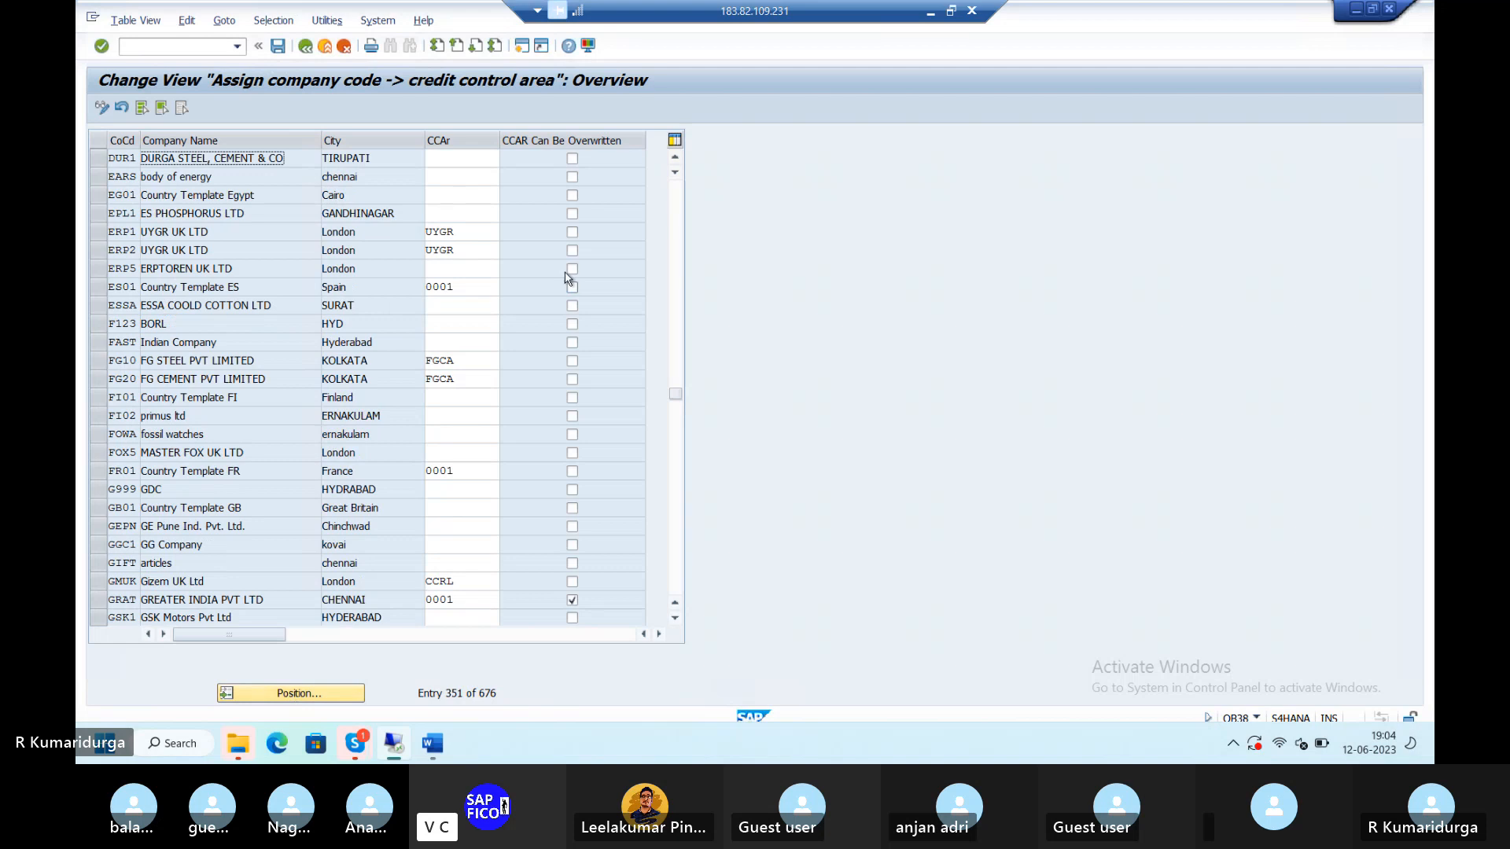
- Pick CCA1 from the F4 list as DUR1's credit control area and save under the customizing request
click(443, 155)
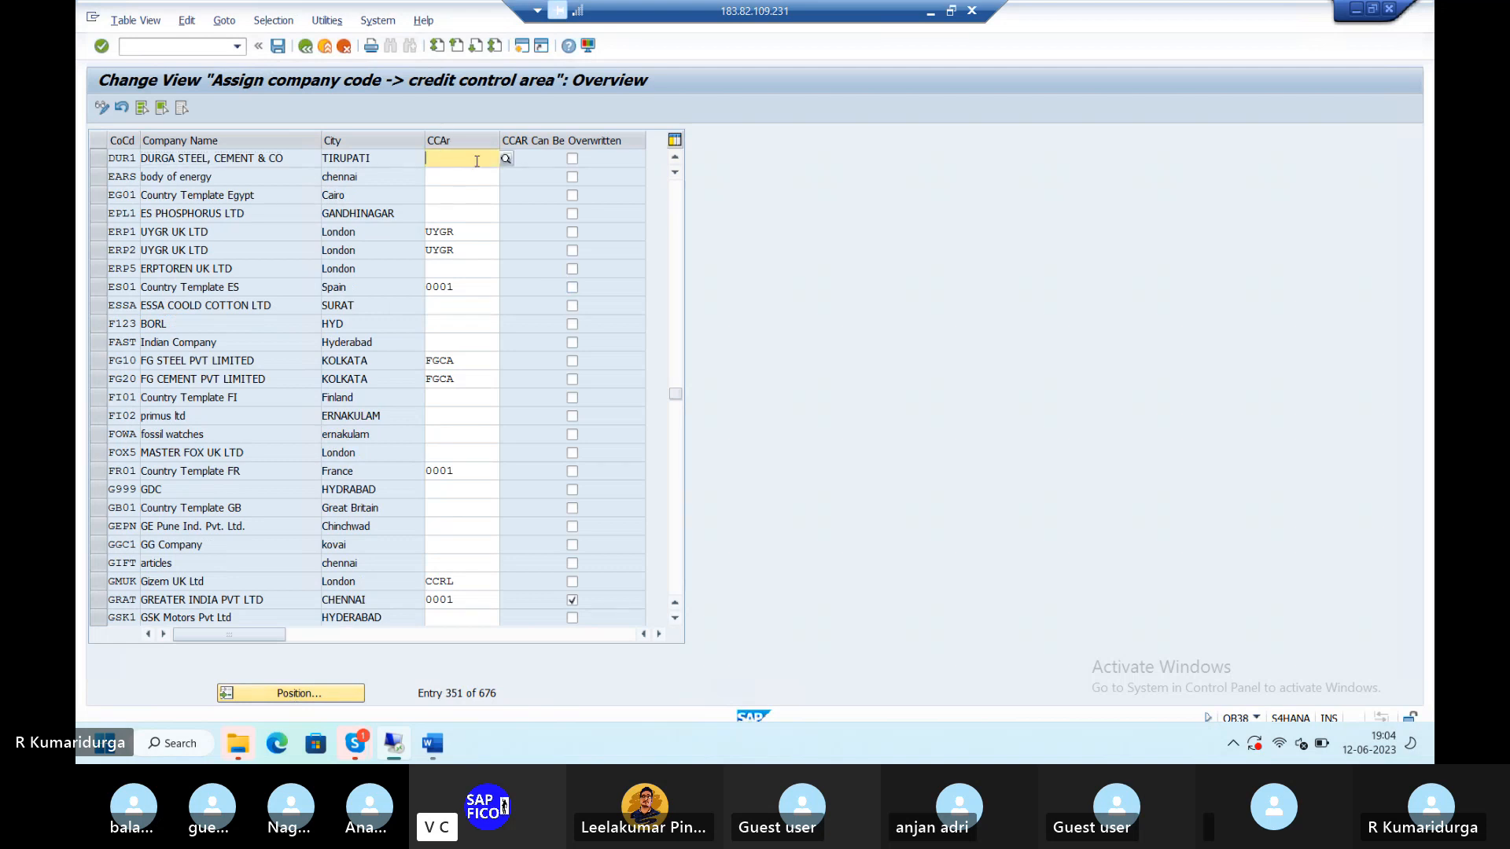
click(505, 159)
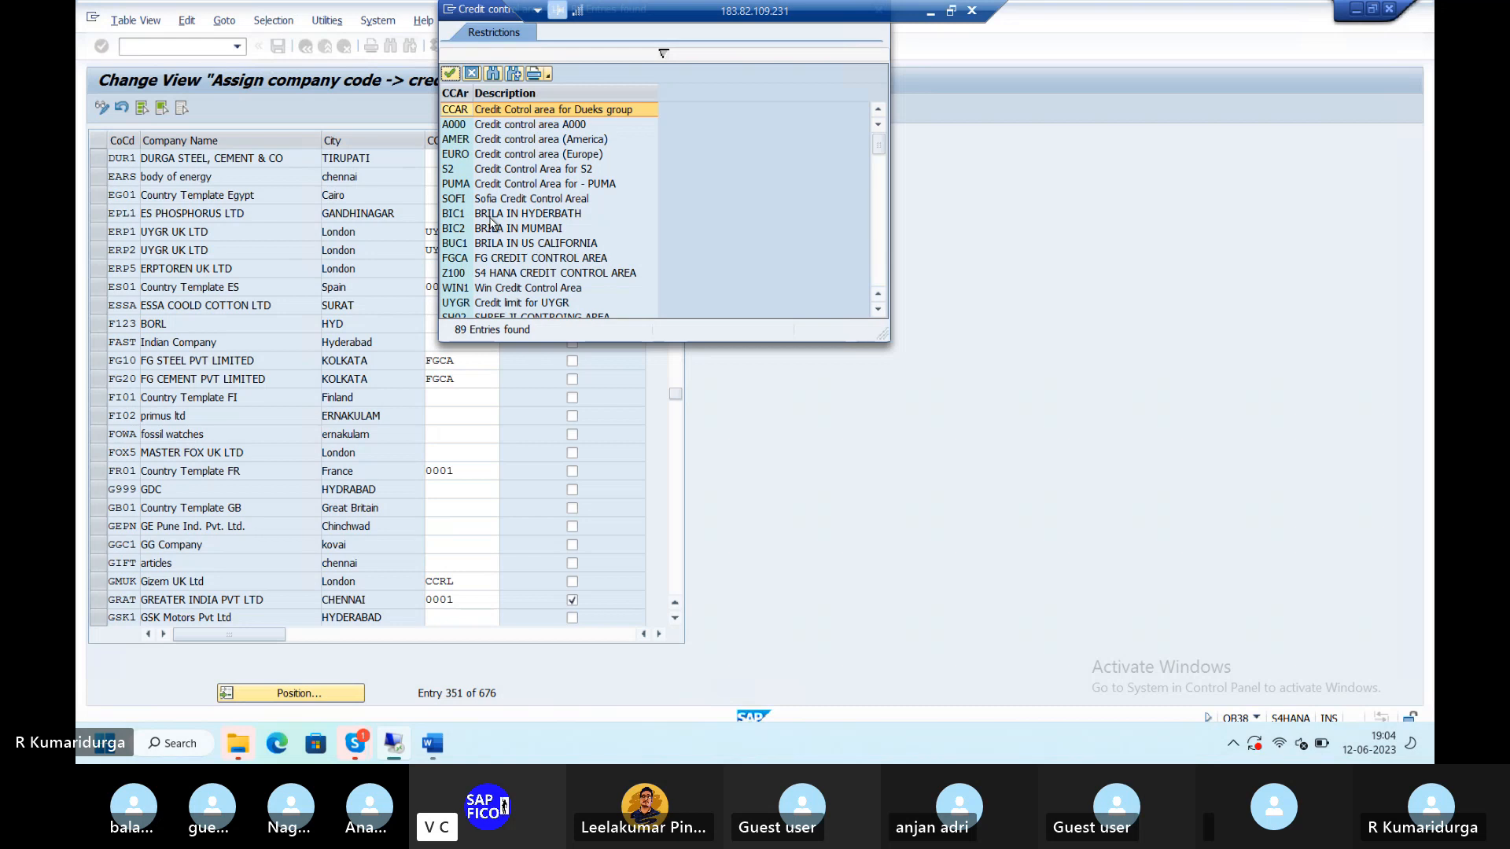
key(ctrl+f)
text(CCA1)
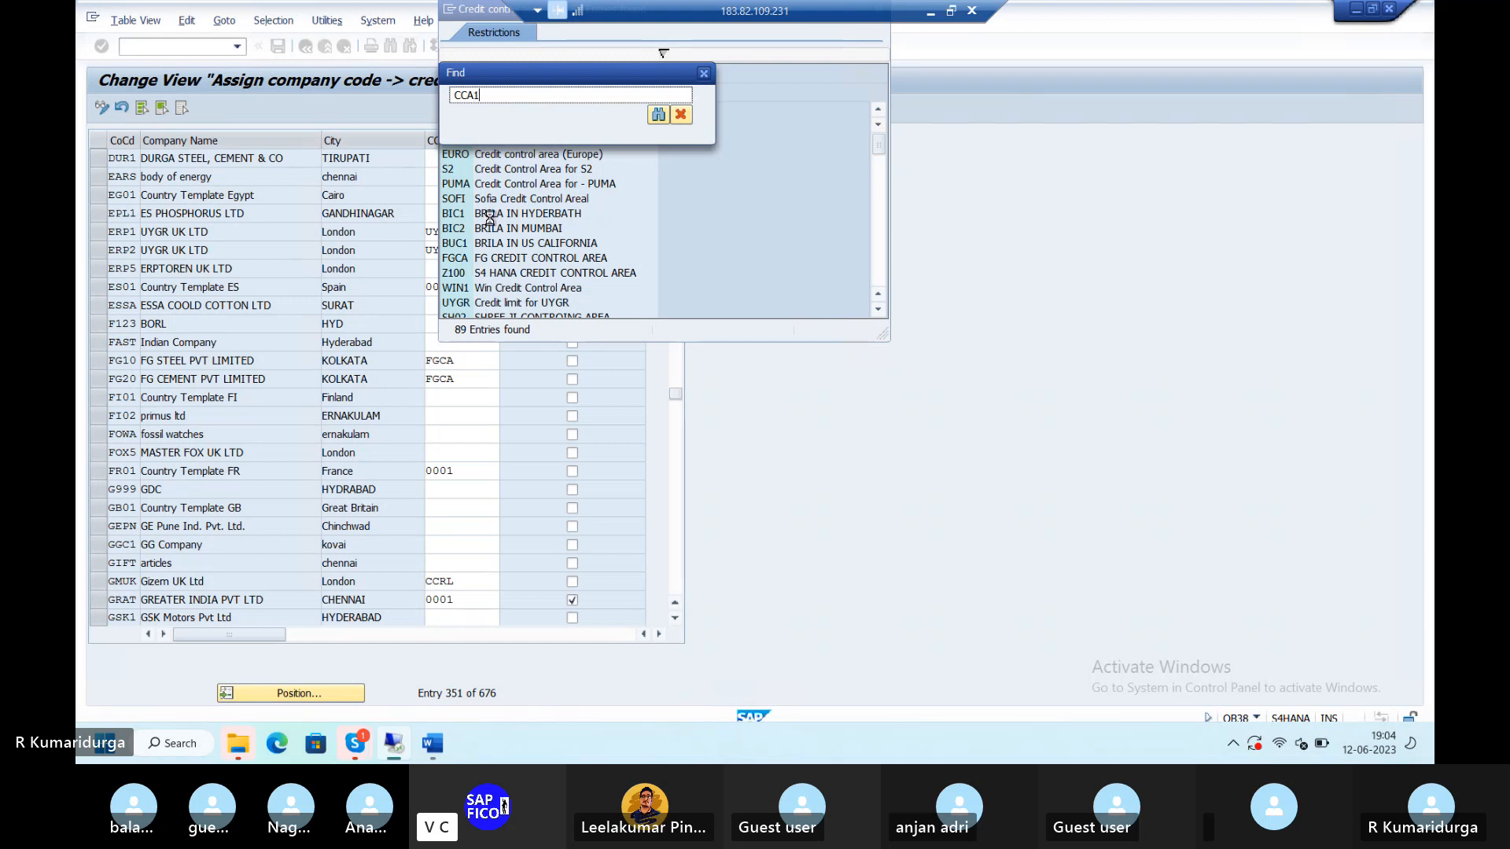
key(Return)
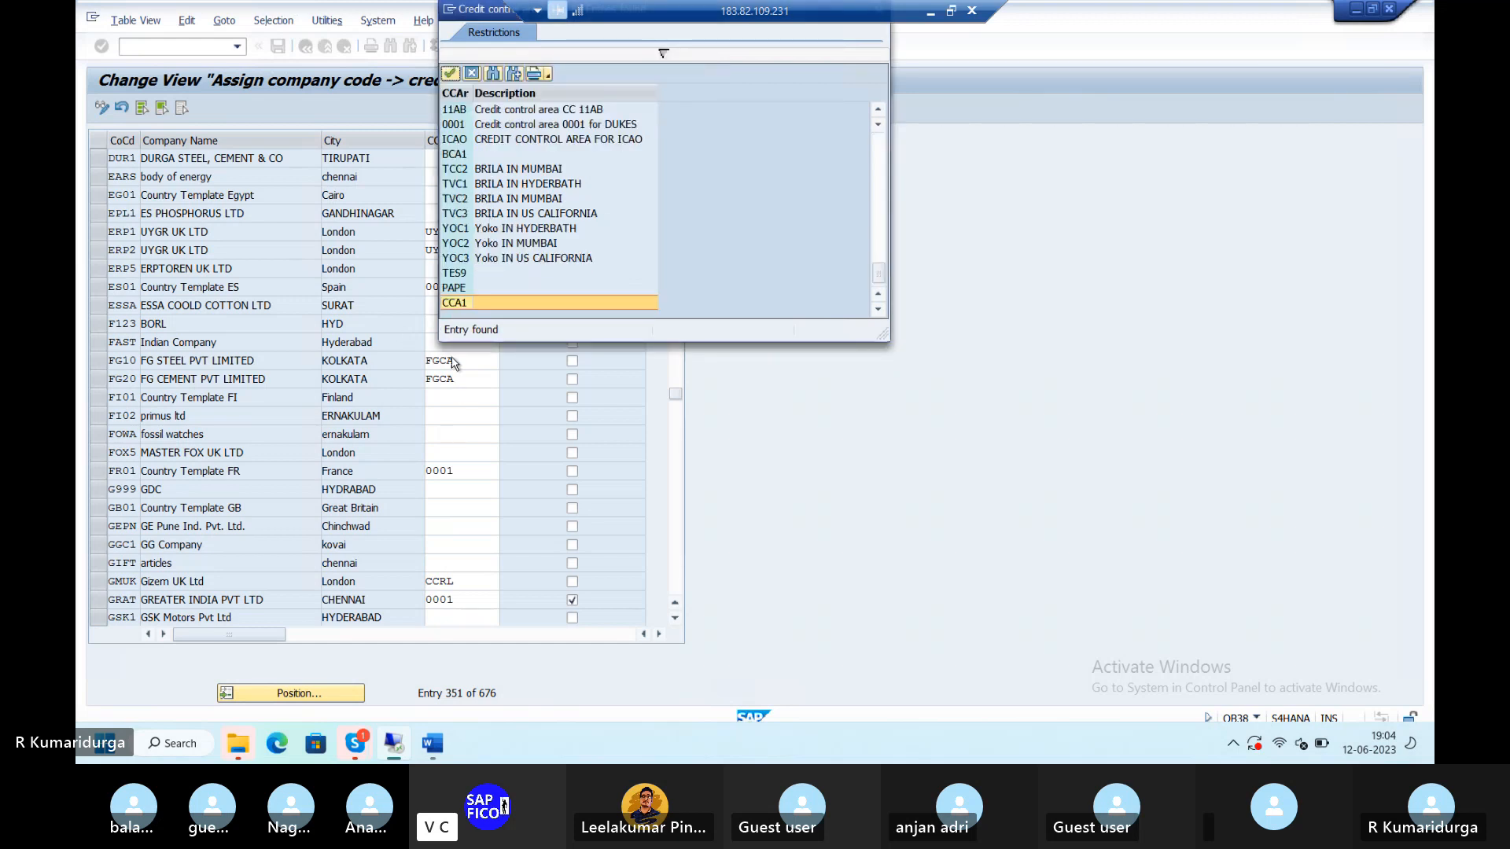
double_click(454, 304)
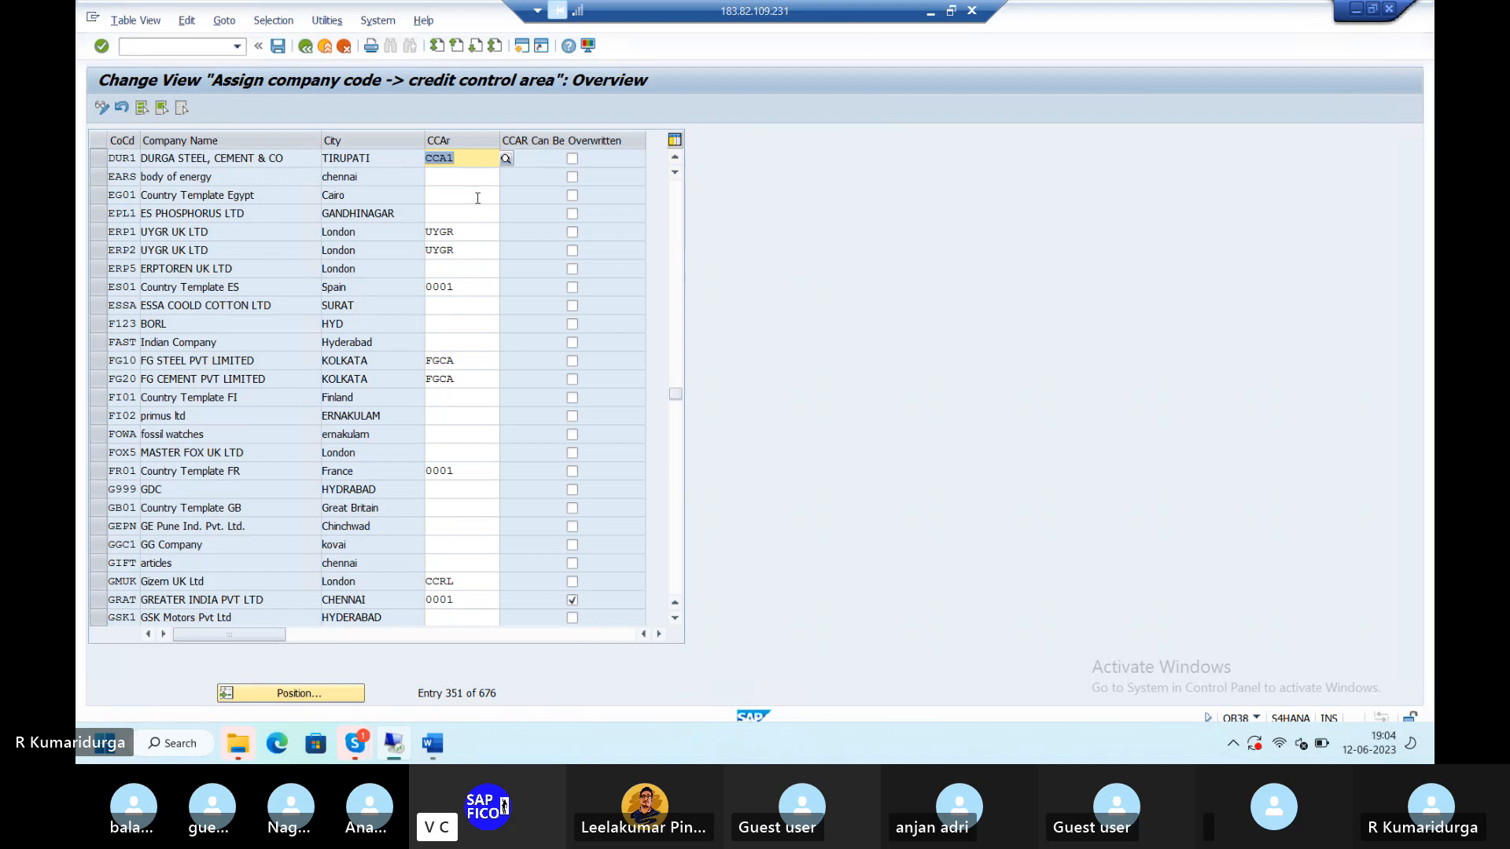
click(279, 47)
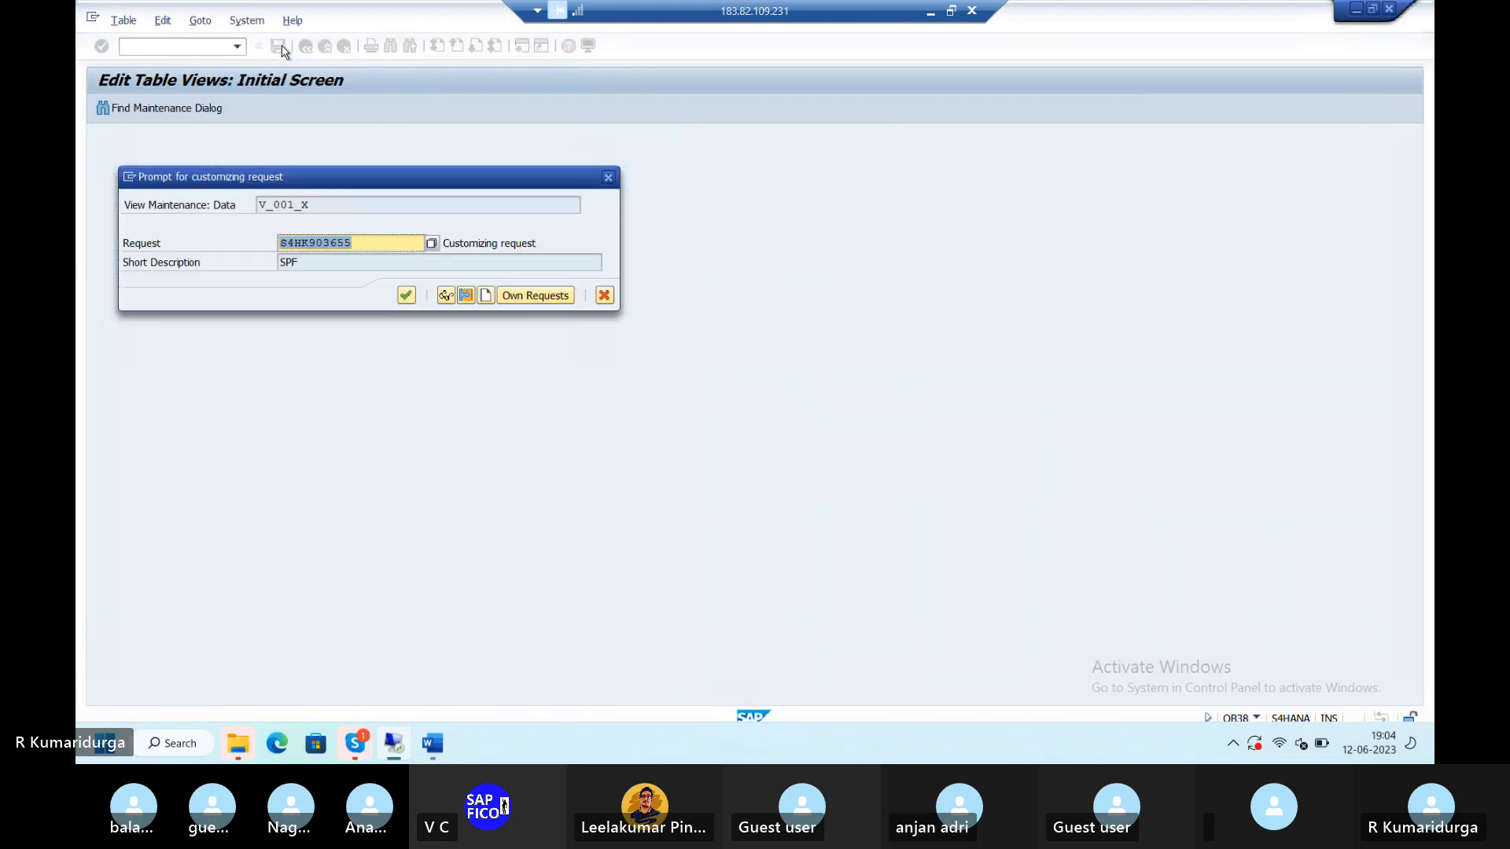
key(Return)
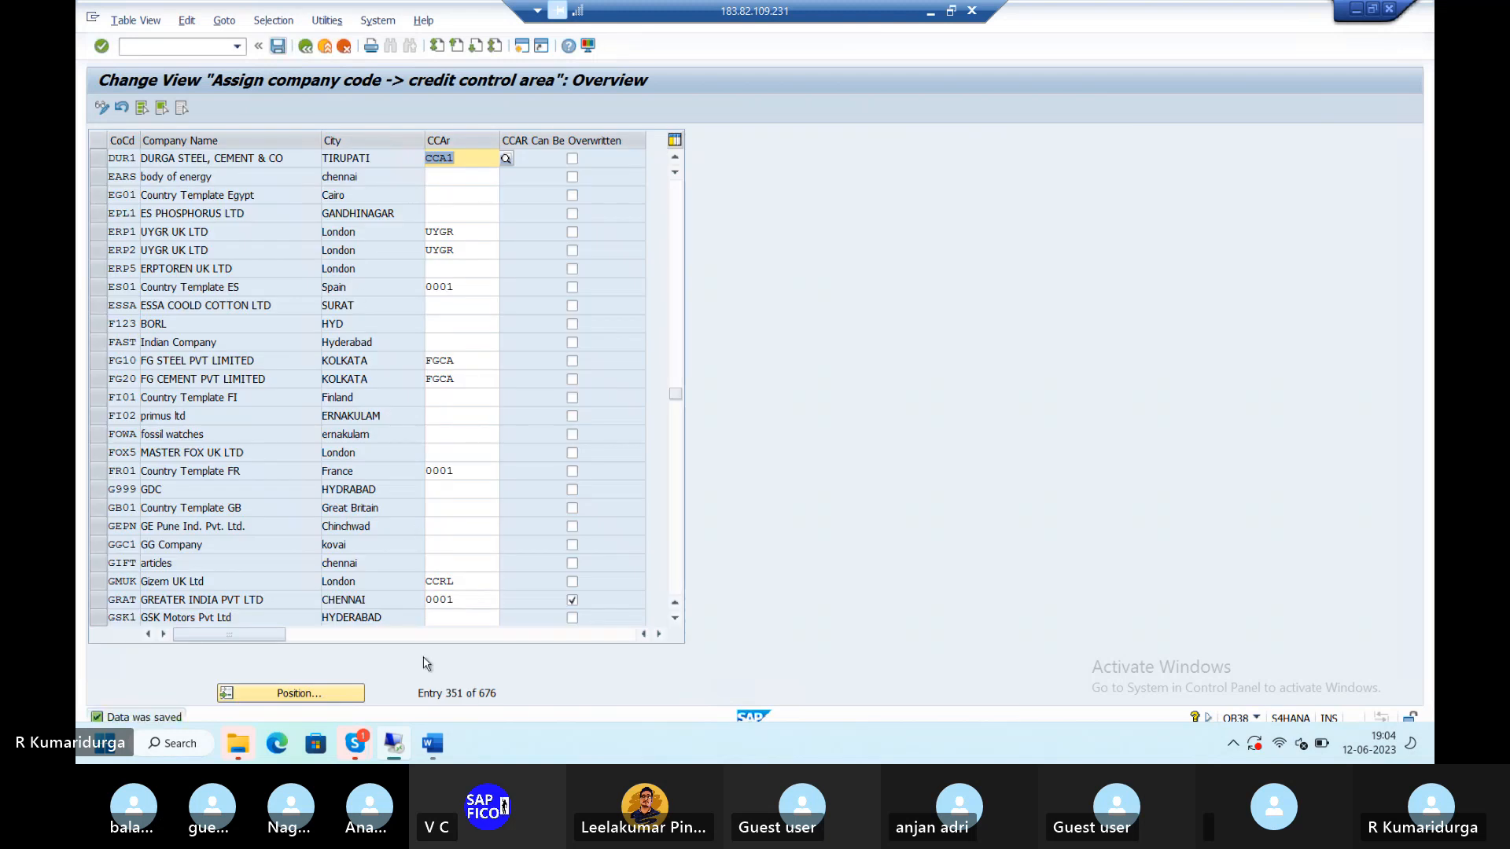
- Note request S4HK903655 after the OB38 line in Word, then return to the SAP assignment table
click(433, 744)
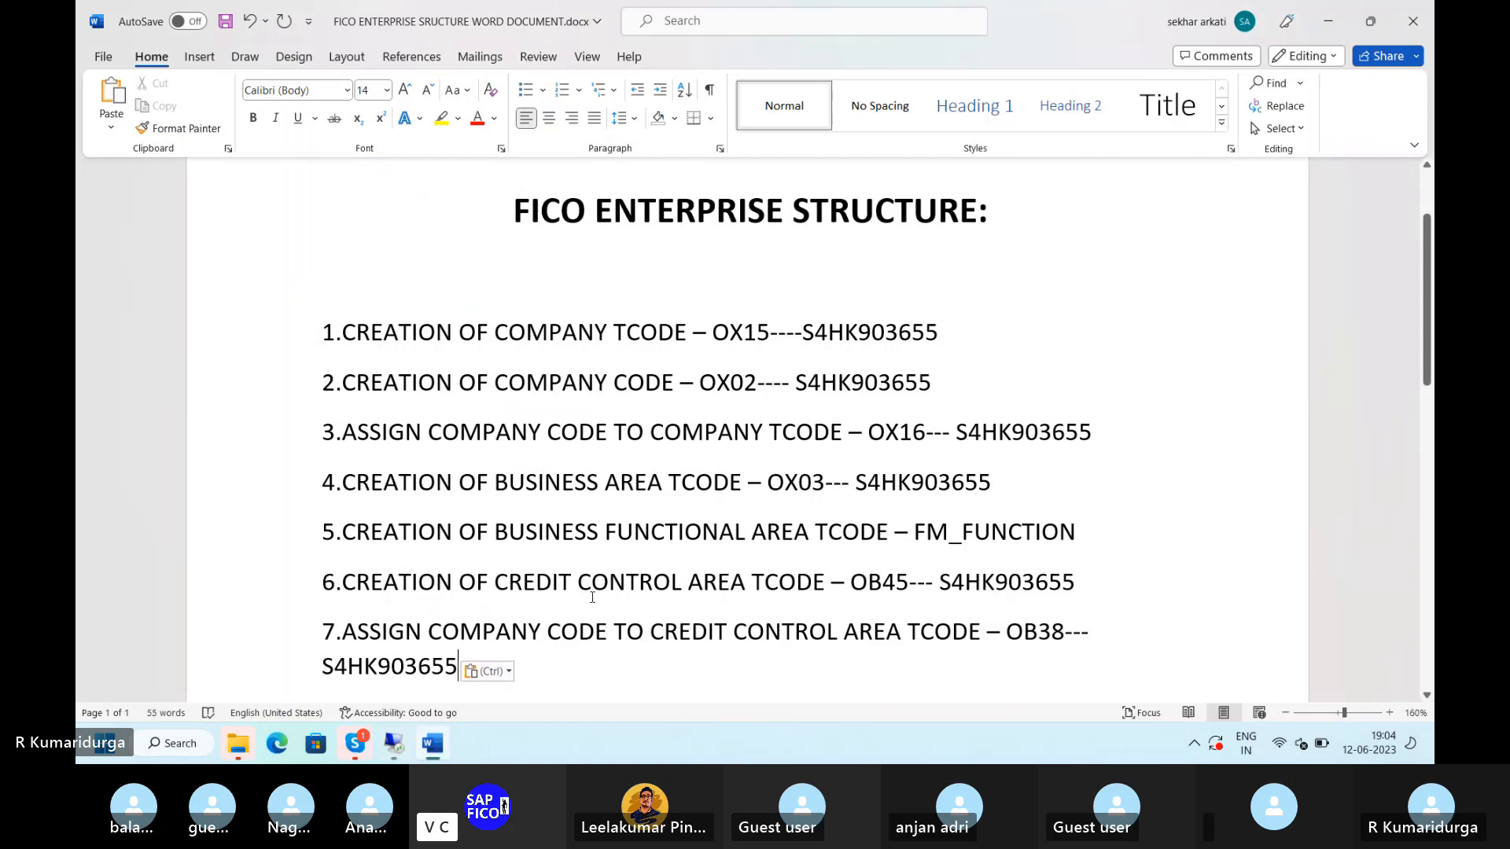
mouse_move(396, 748)
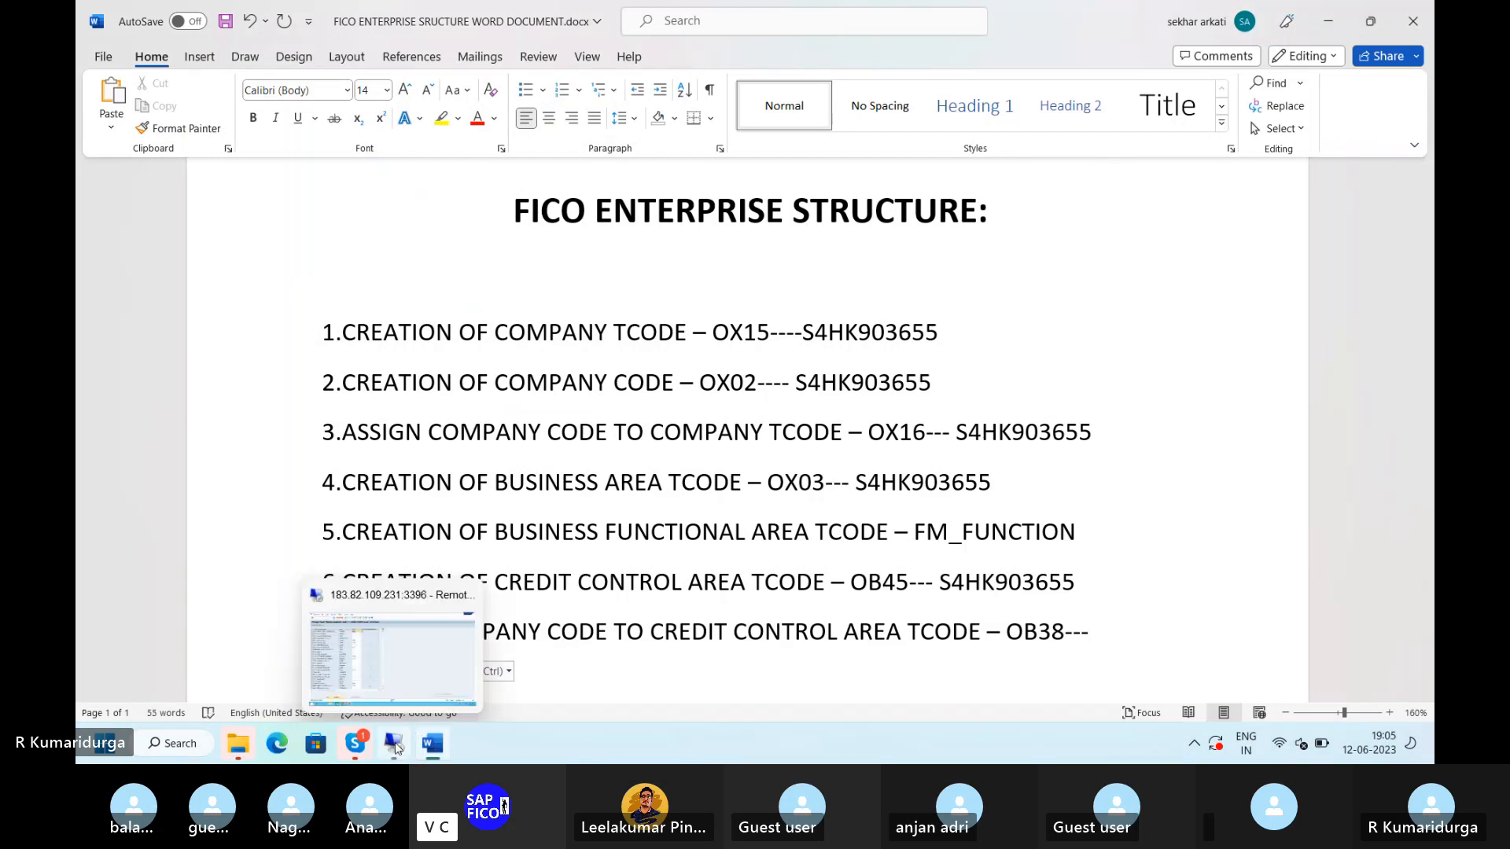
click(417, 668)
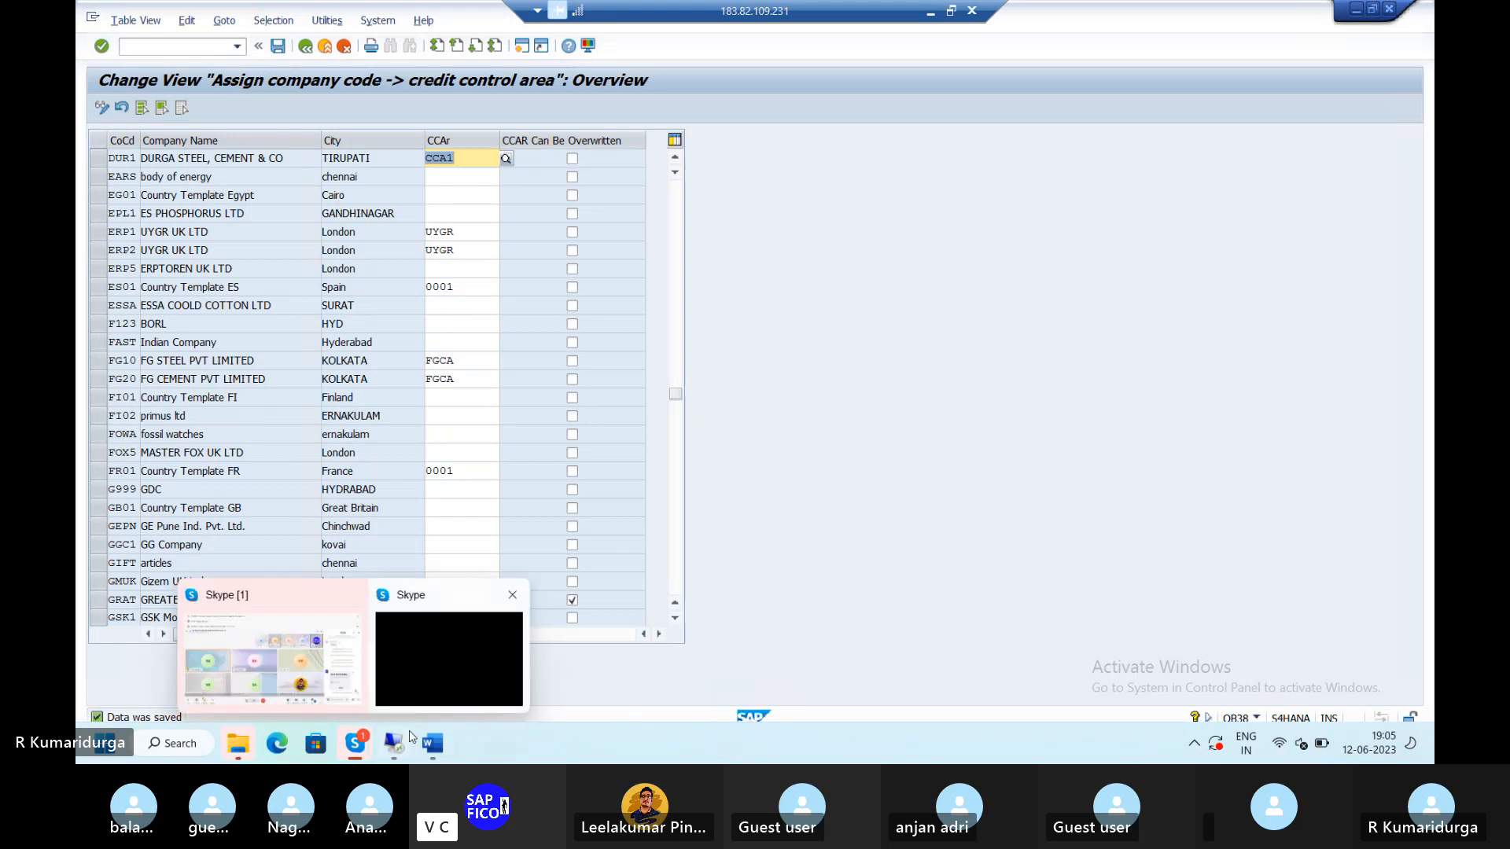
- Bring the Skype class call window to the front from its taskbar preview
mouse_move(408, 737)
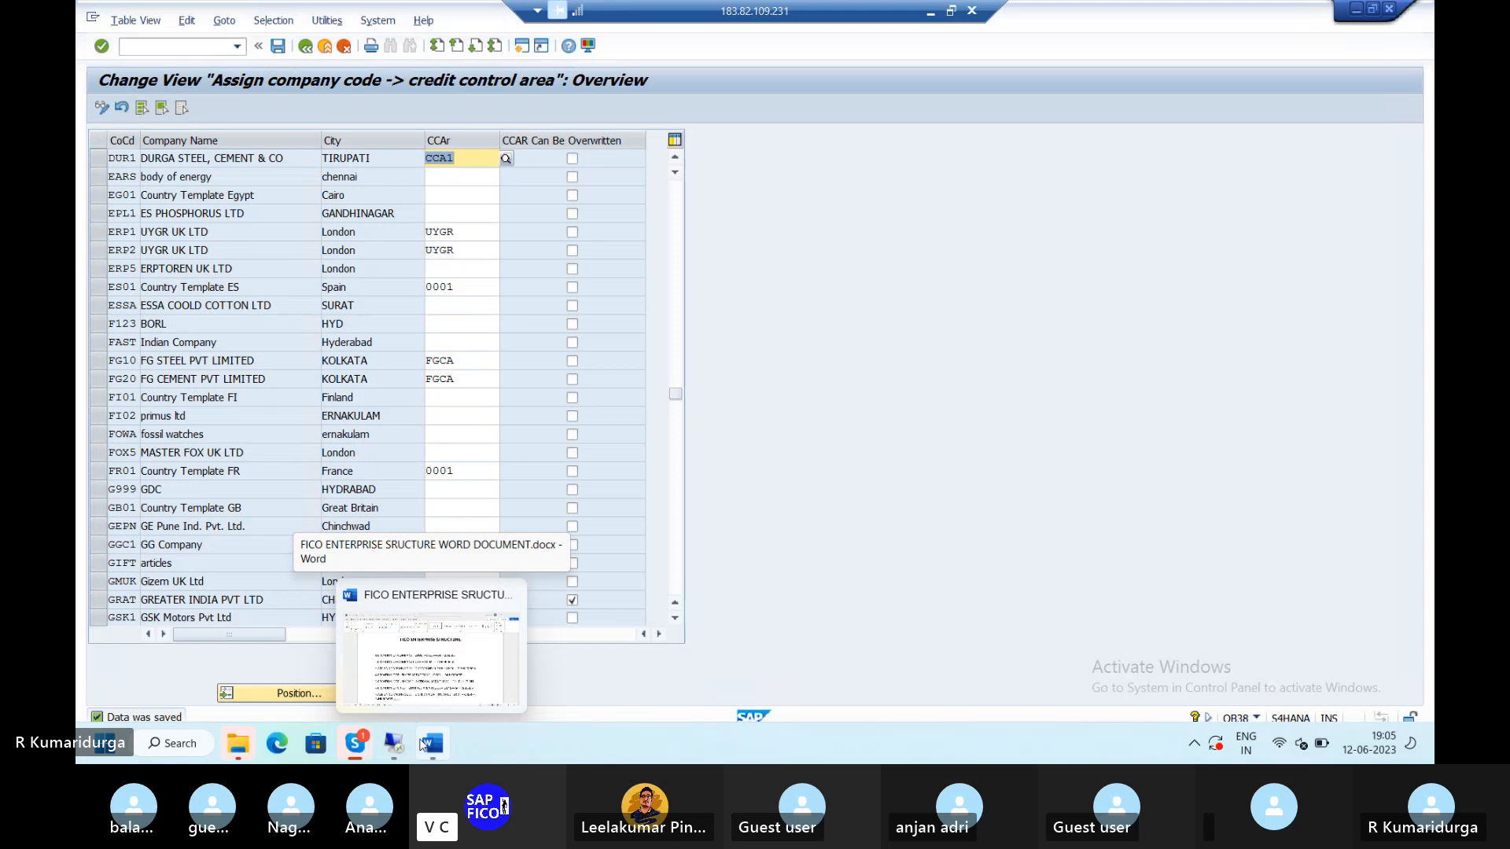
mouse_move(355, 745)
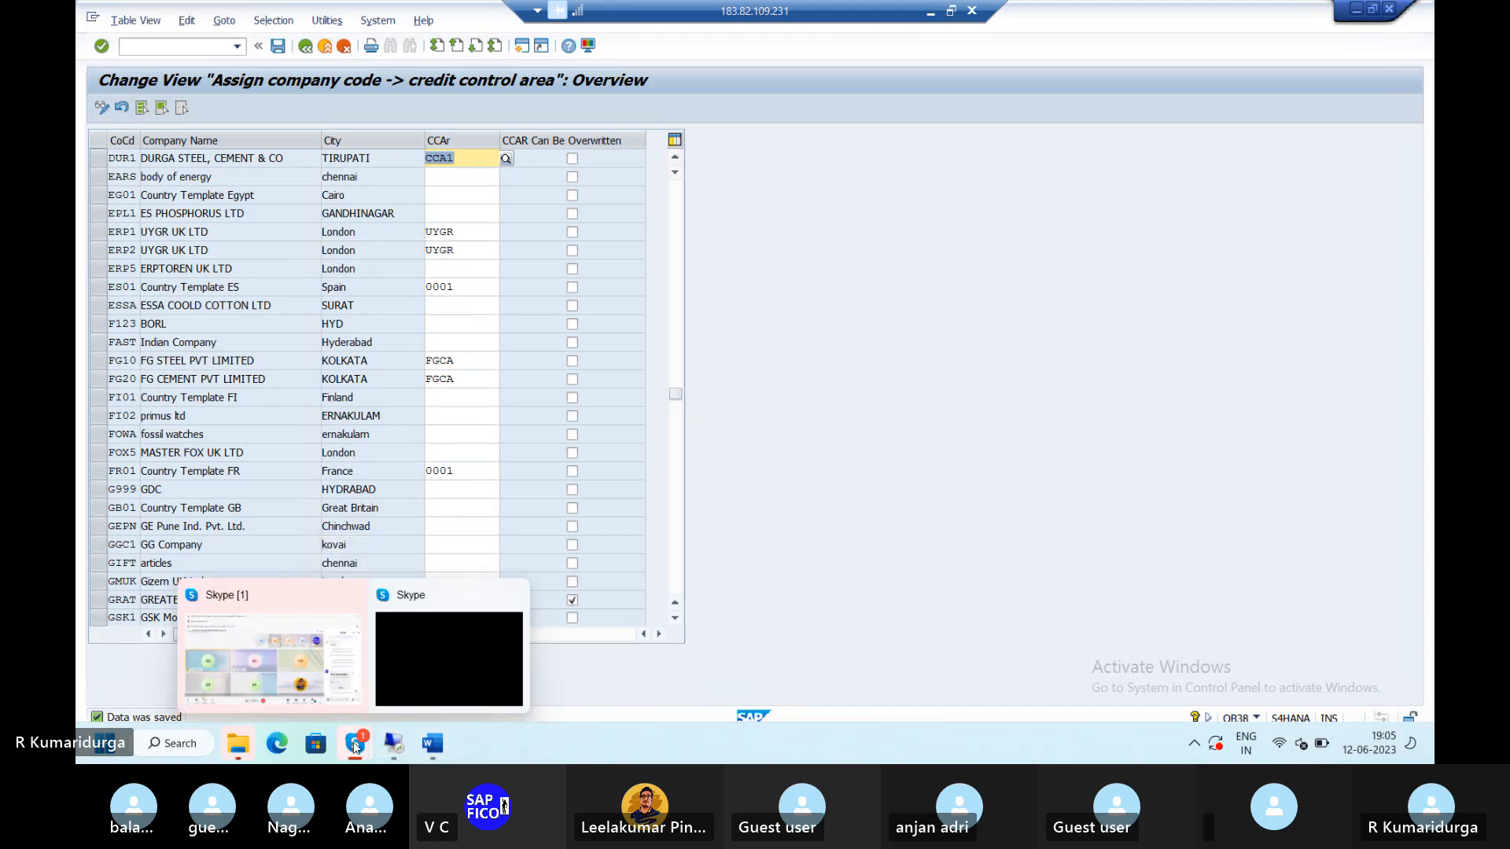
click(344, 659)
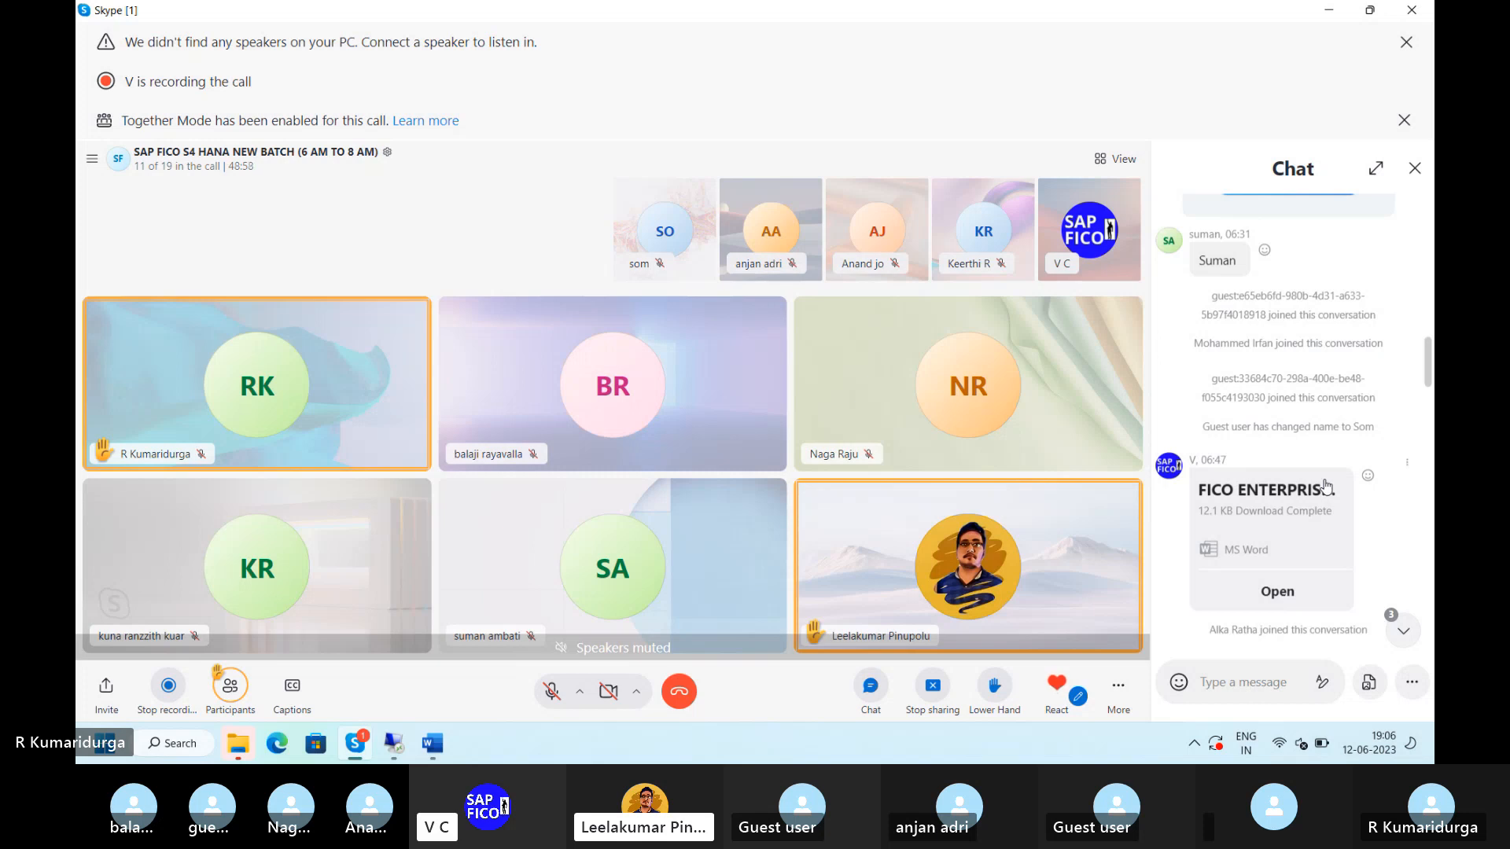
- Scroll the Skype chat to the newest messages, then bring the SAP OB38 table back
scroll(1326, 486, up, 10)
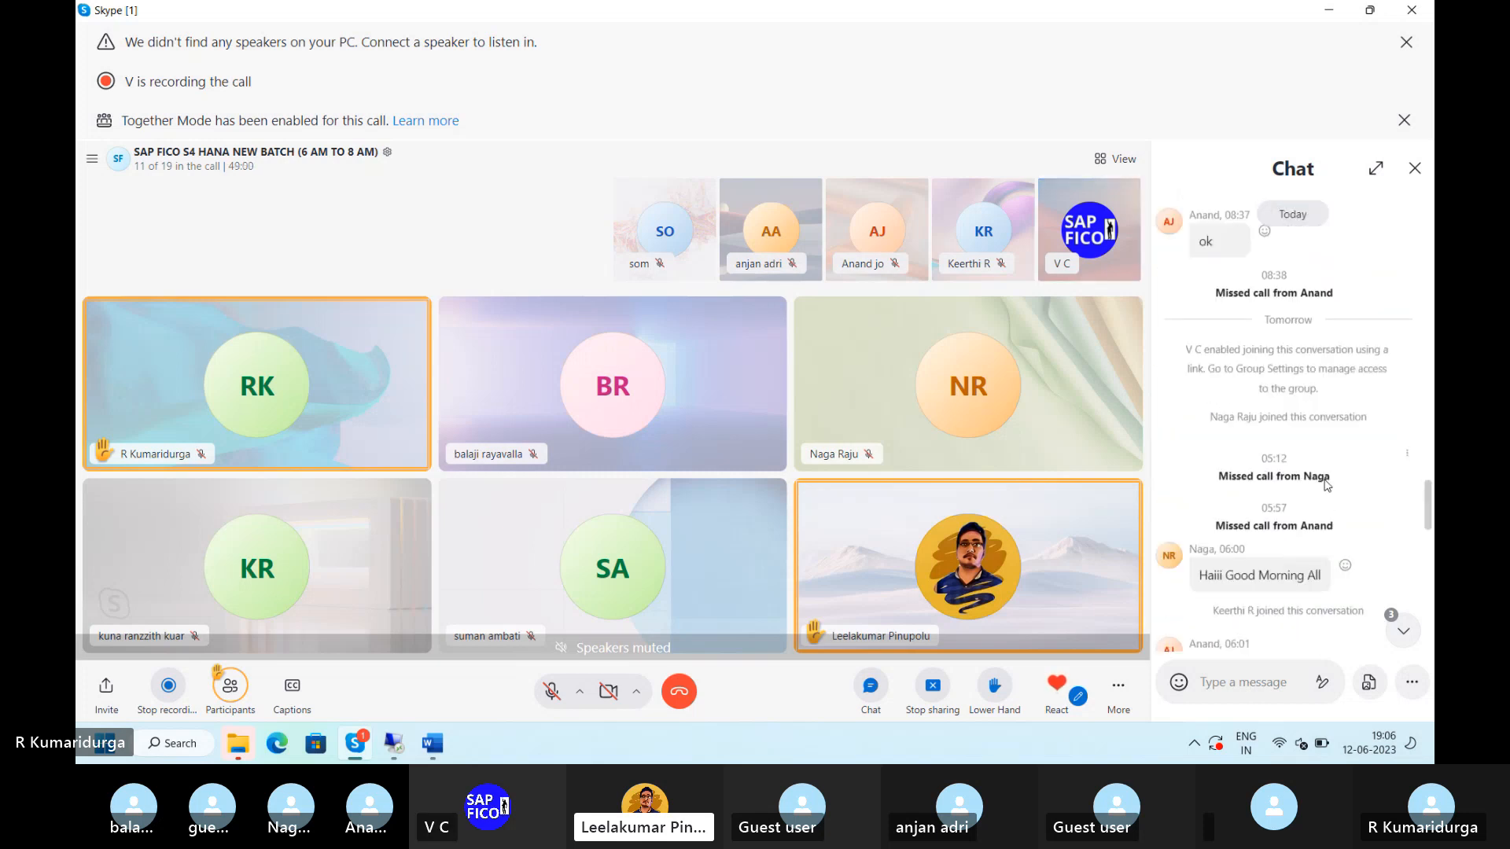
scroll(1326, 486, down, 10)
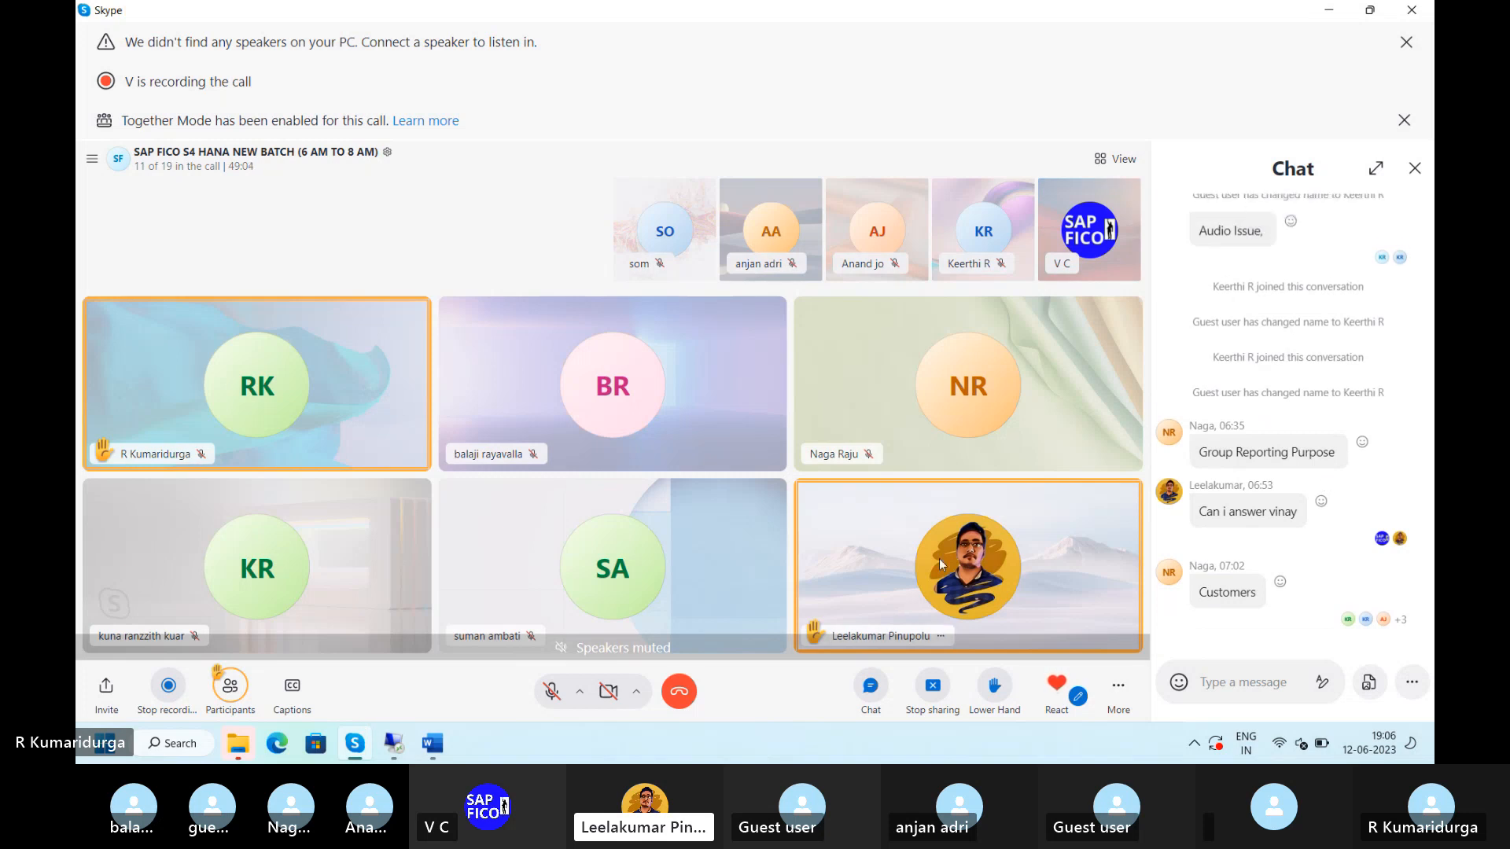
mouse_move(433, 738)
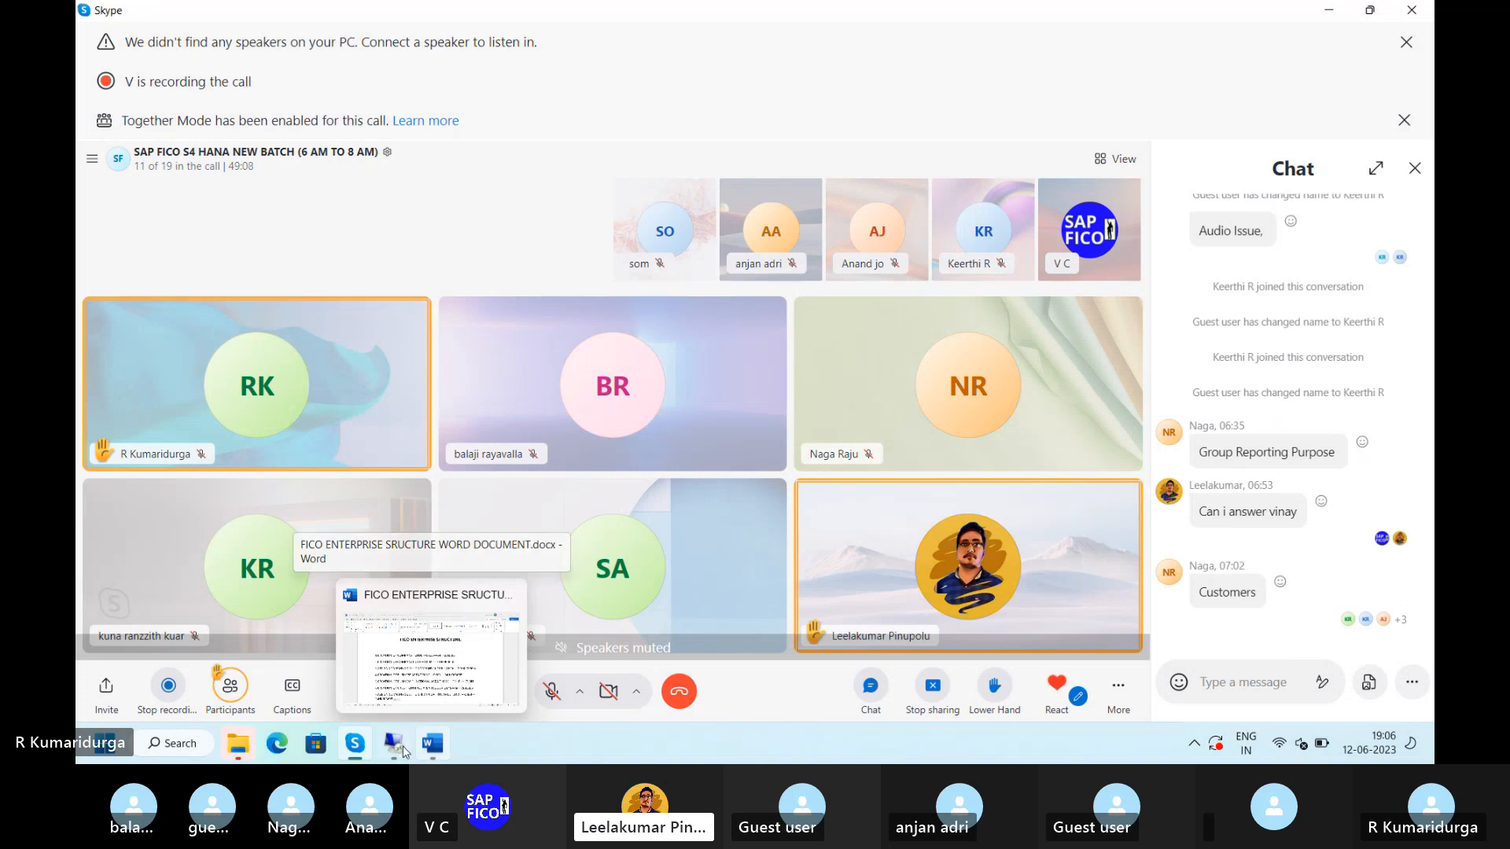
click(395, 749)
mouse_move(396, 749)
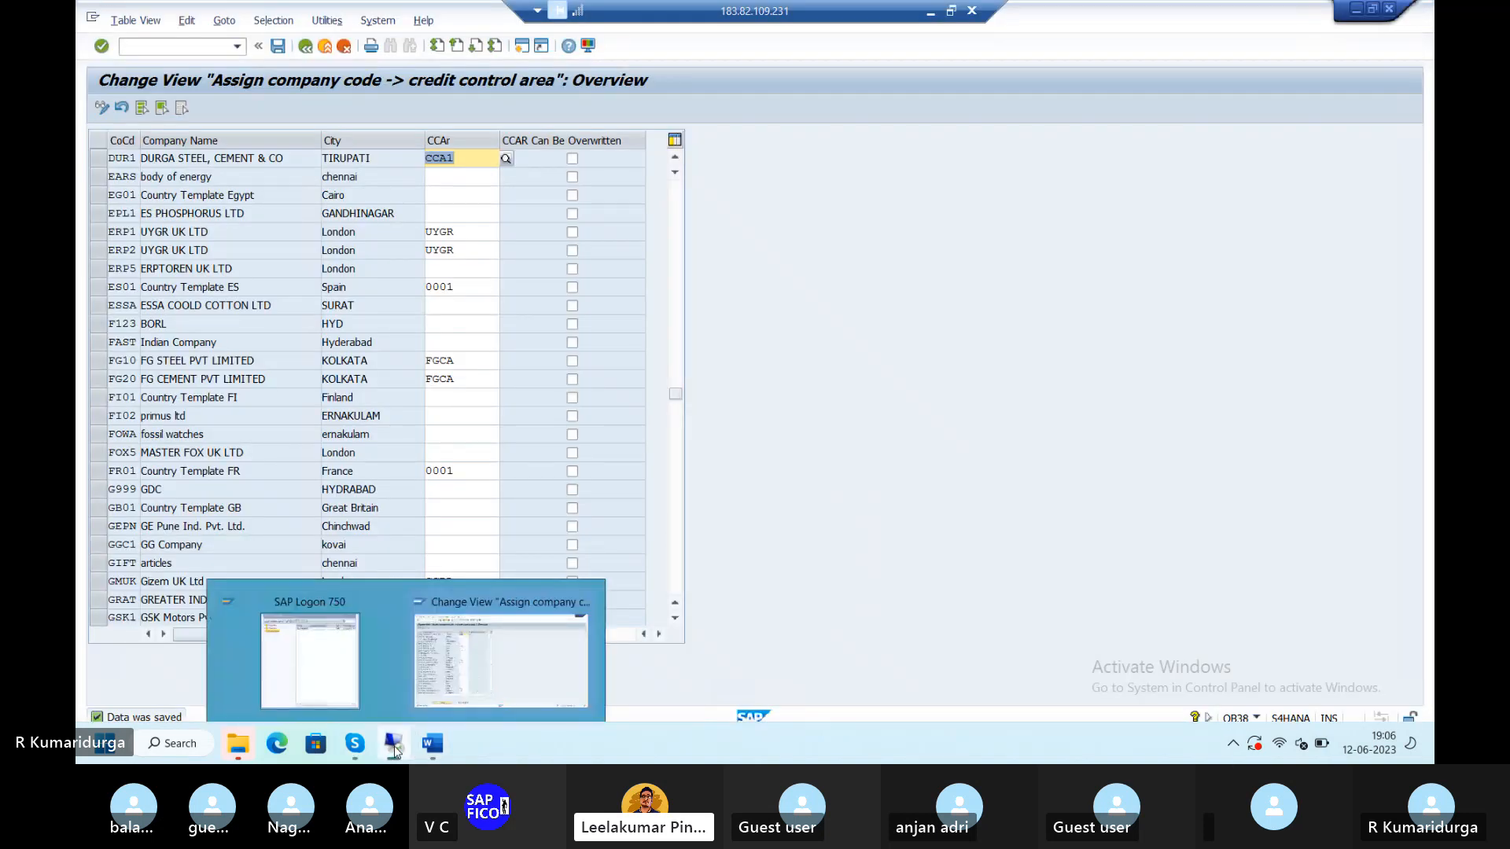